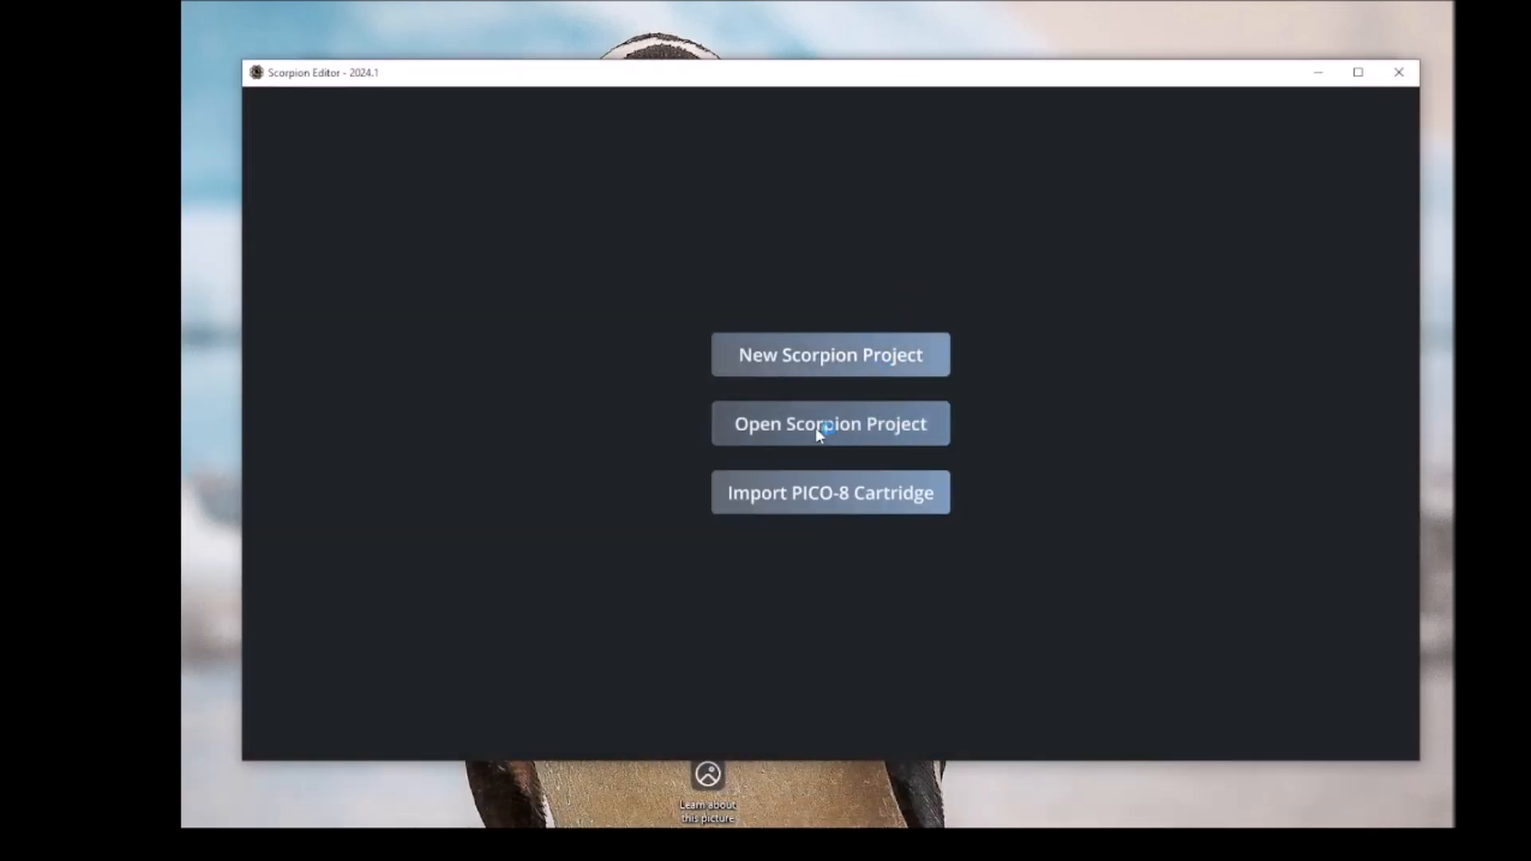
Create a new Scorpion project as project.sproject in the 05 - Map Scrolling folder and set its platform to MegaDrive (Genesis).
left_click(825, 353)
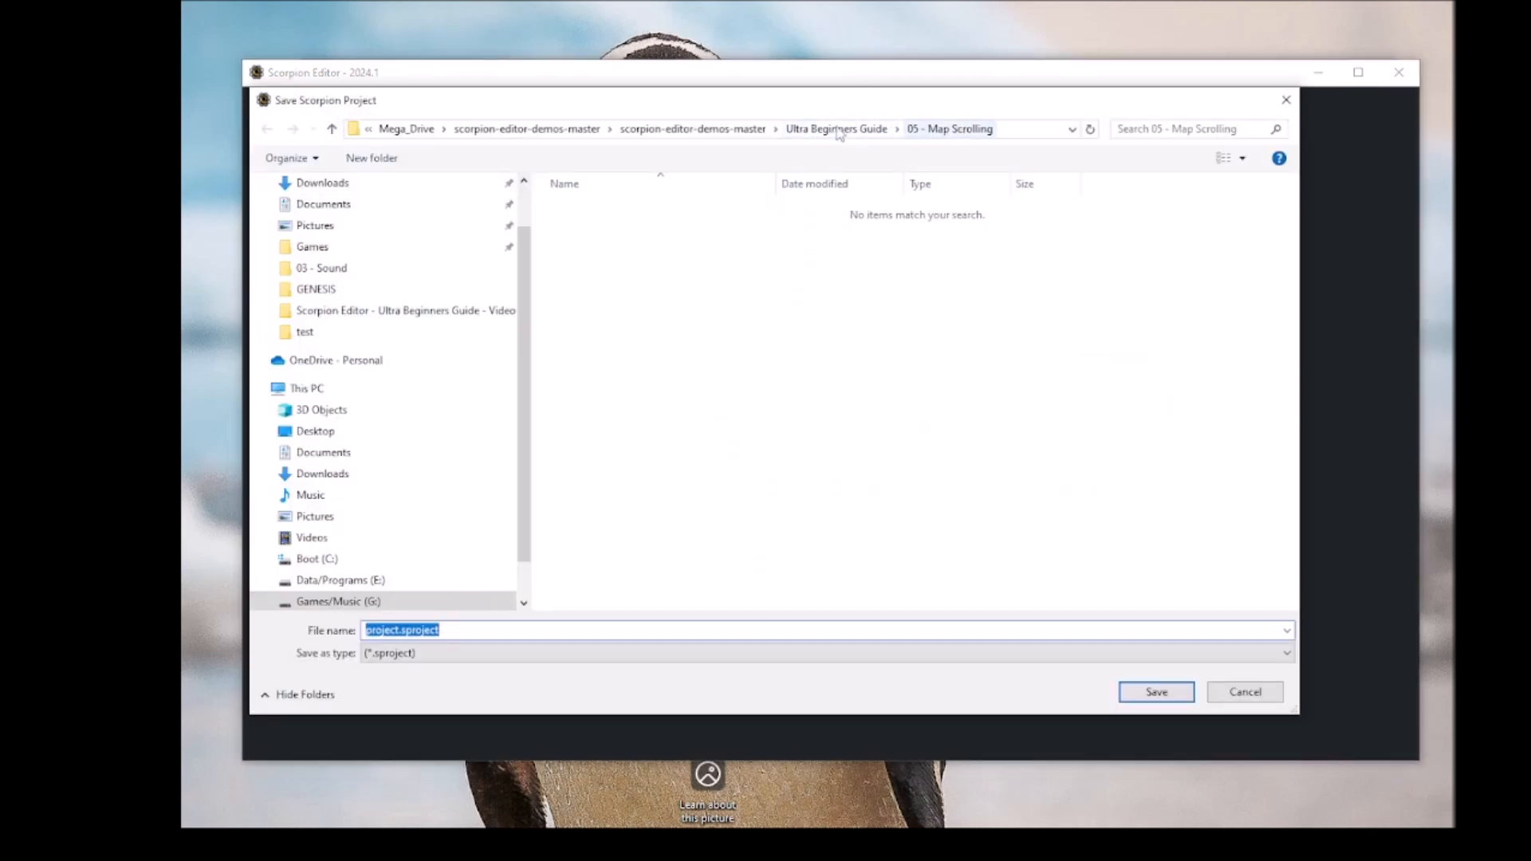
left_click(1162, 693)
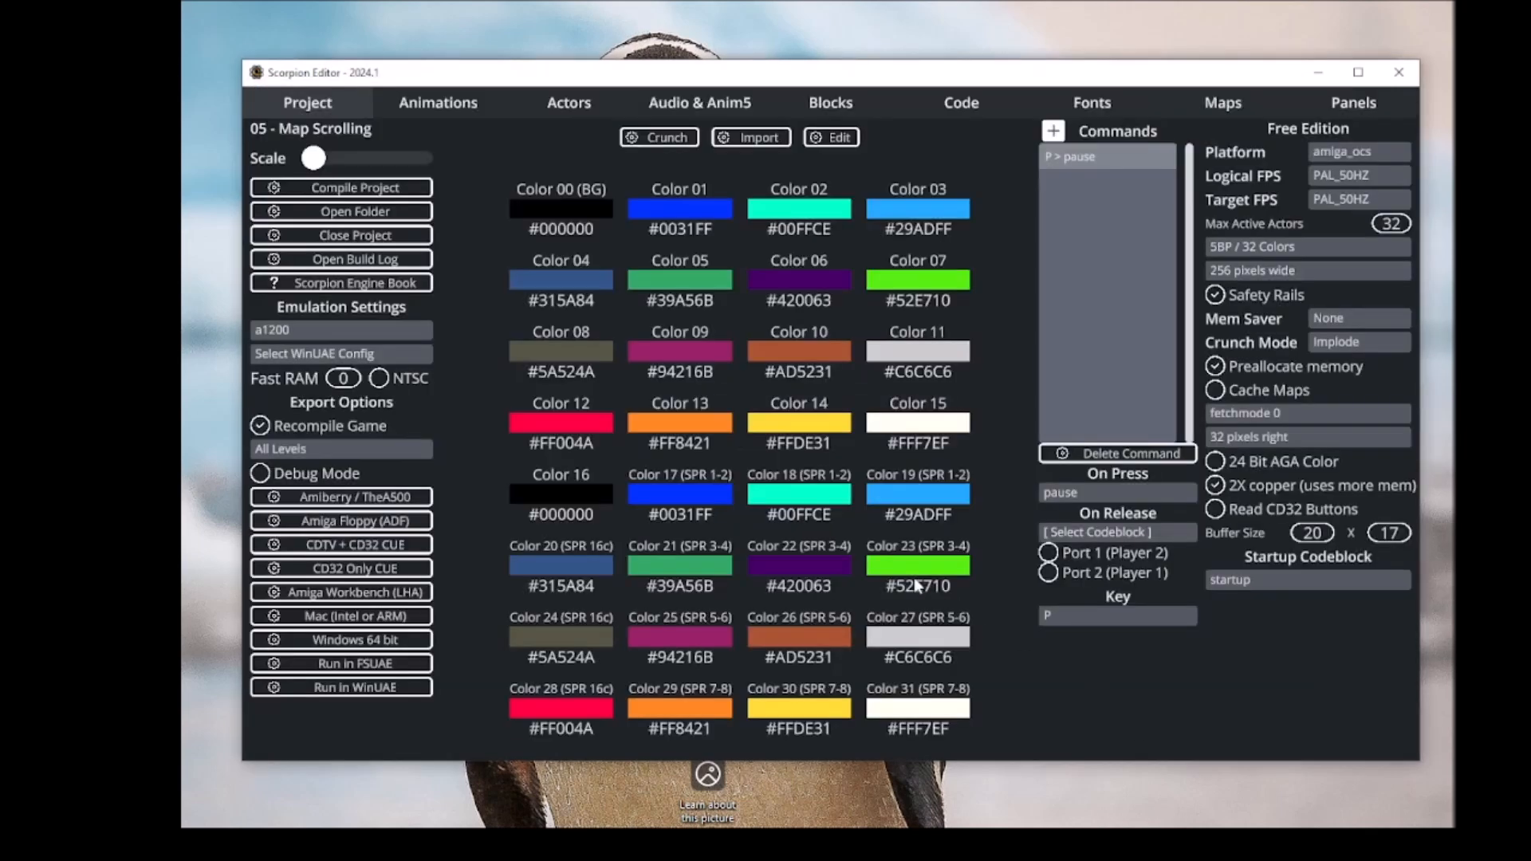
left_click(1334, 153)
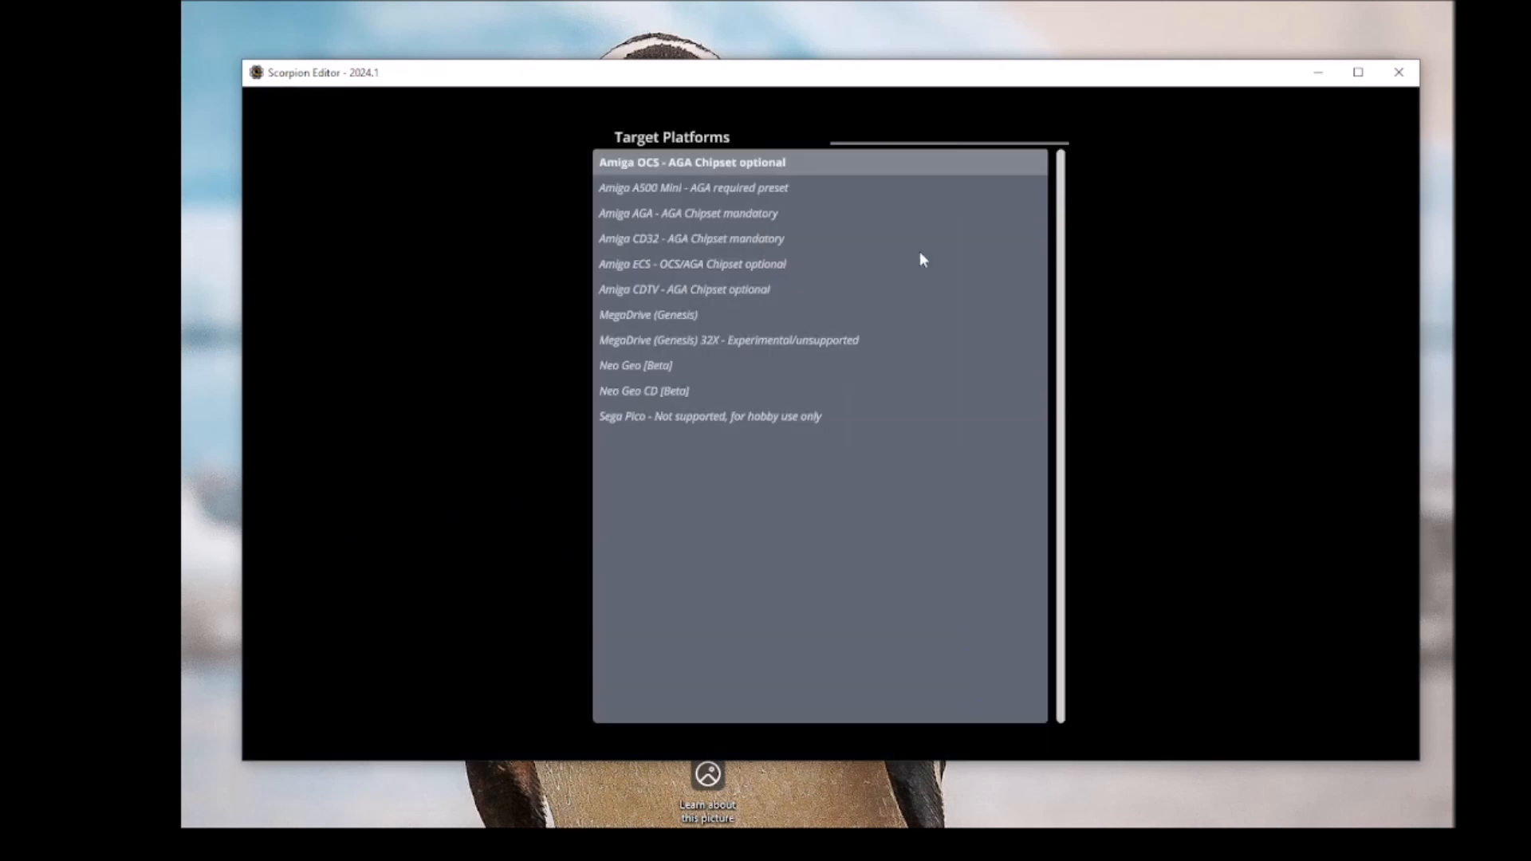
left_click(652, 316)
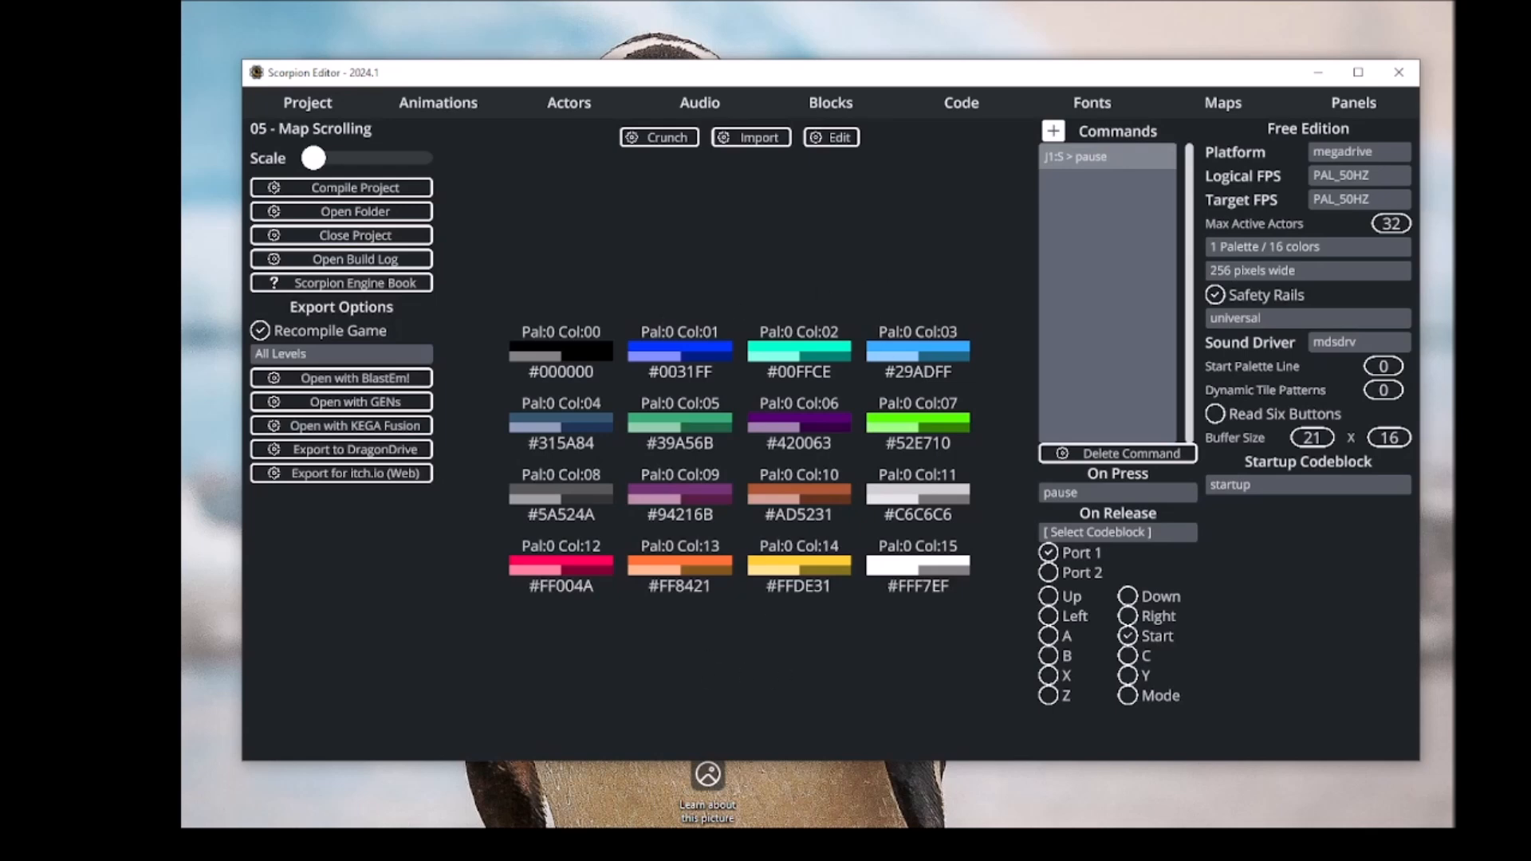
Switch to File Explorer and open the 05 - Map Scrolling folder inside Ultra Beginners Guide.
key("alt+Tab")
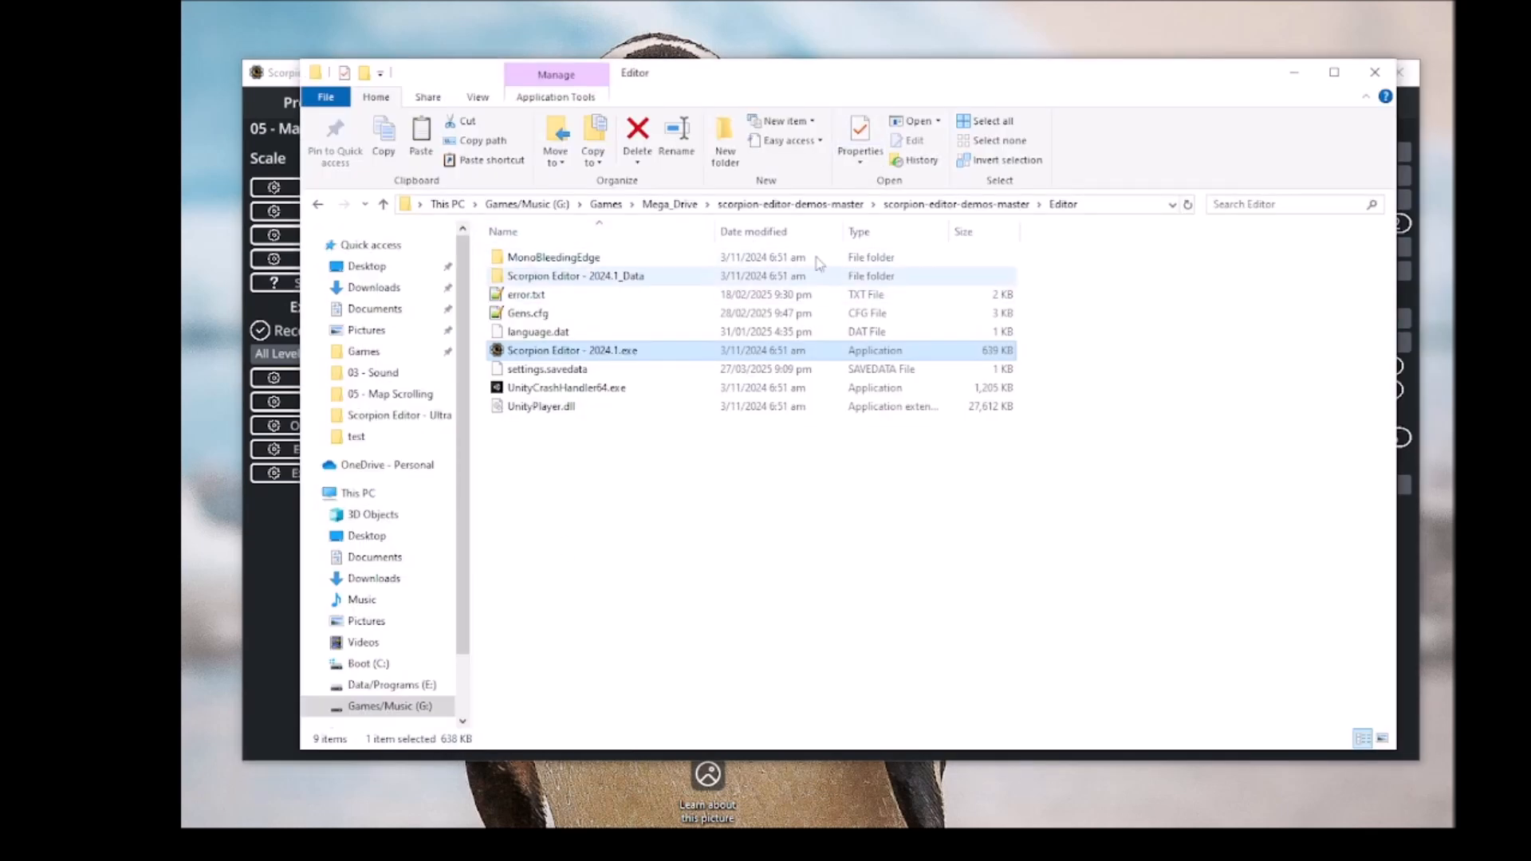
left_click(960, 208)
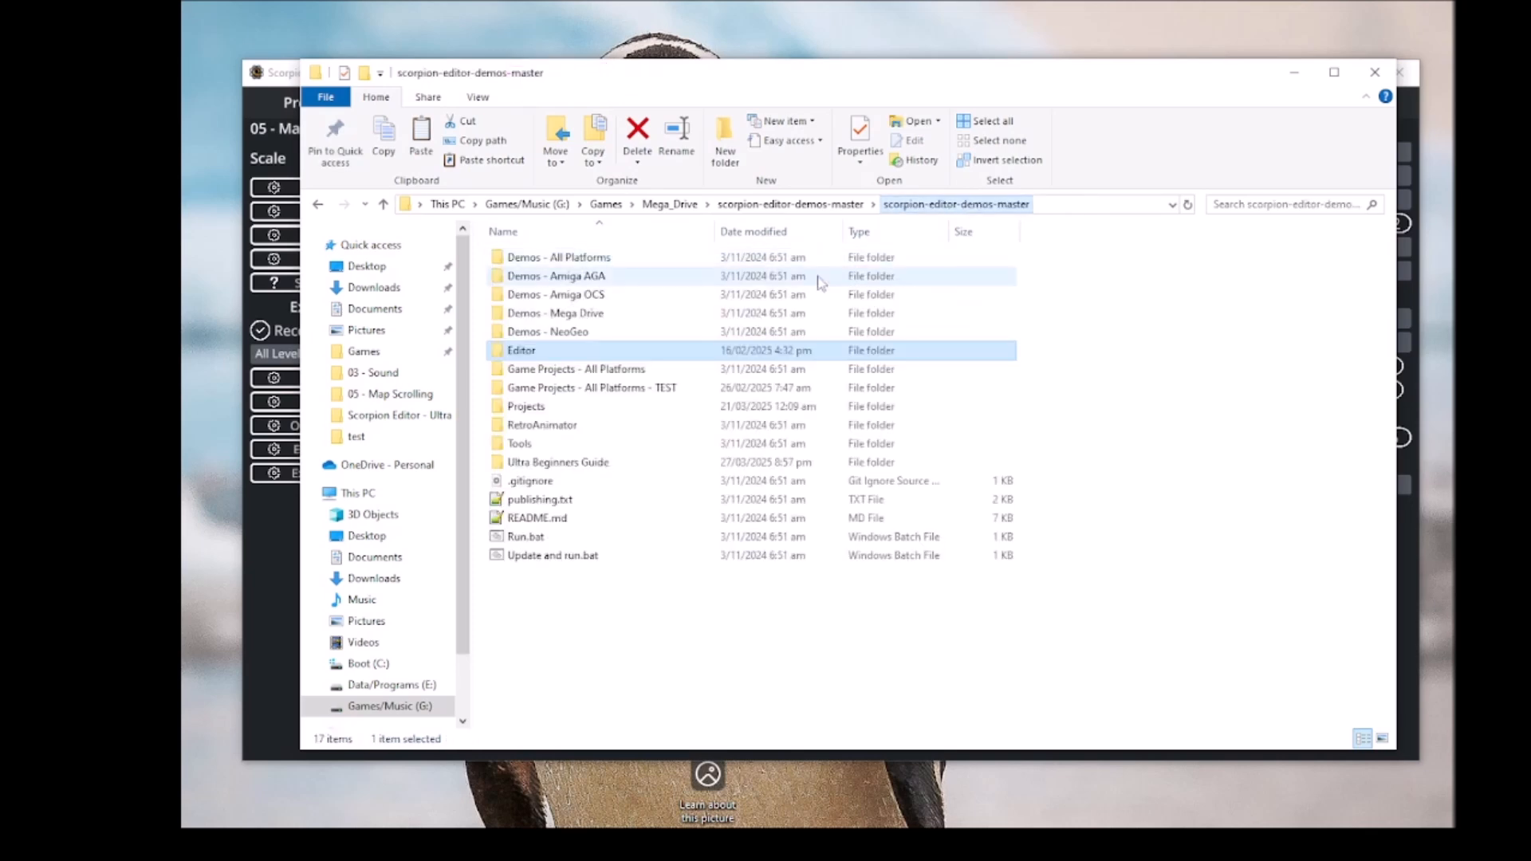
double_click(582, 462)
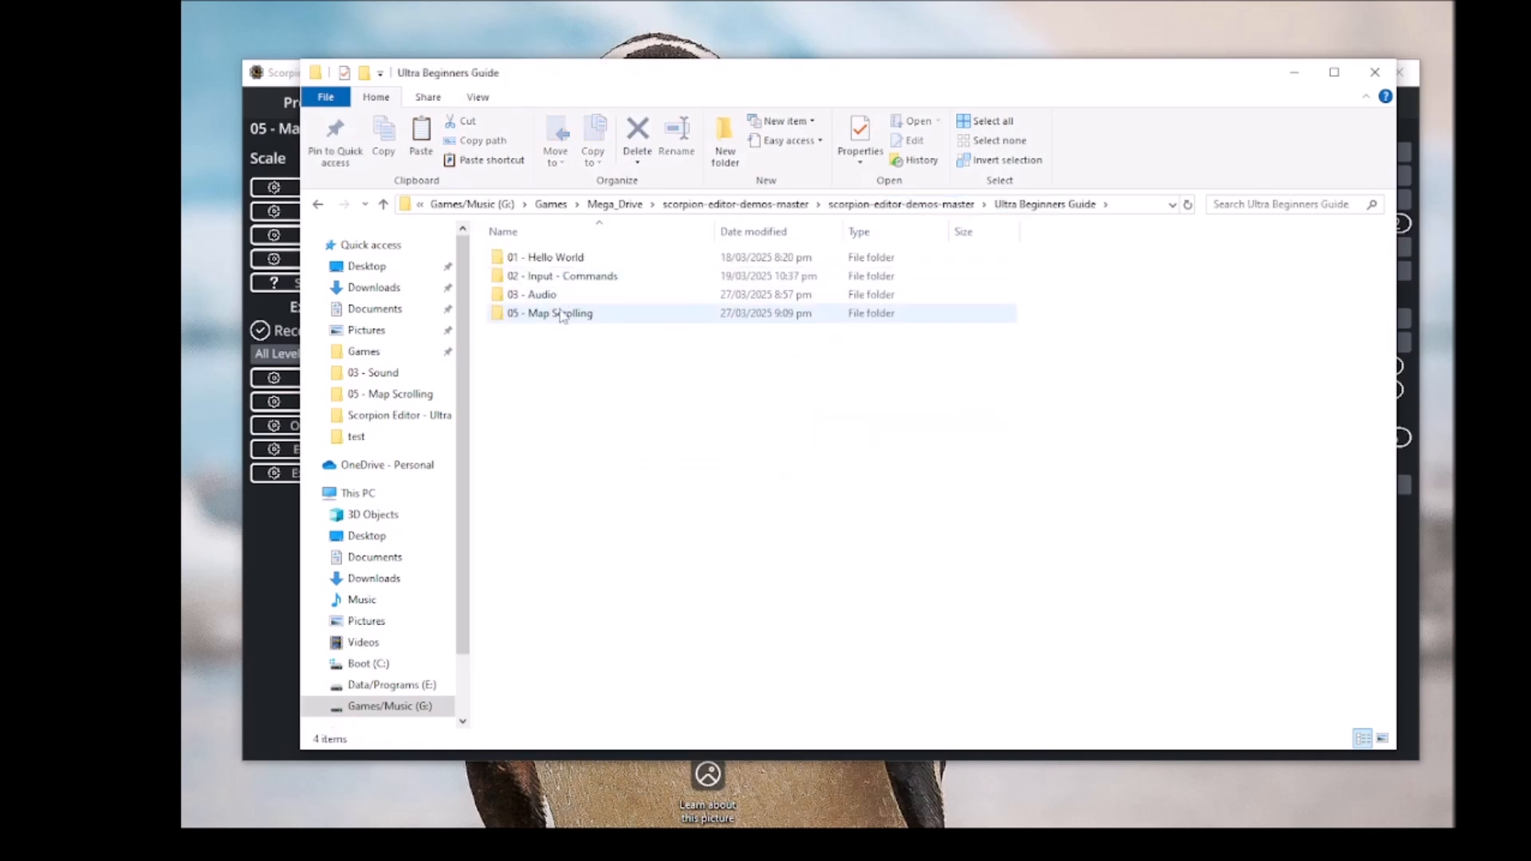
double_click(562, 316)
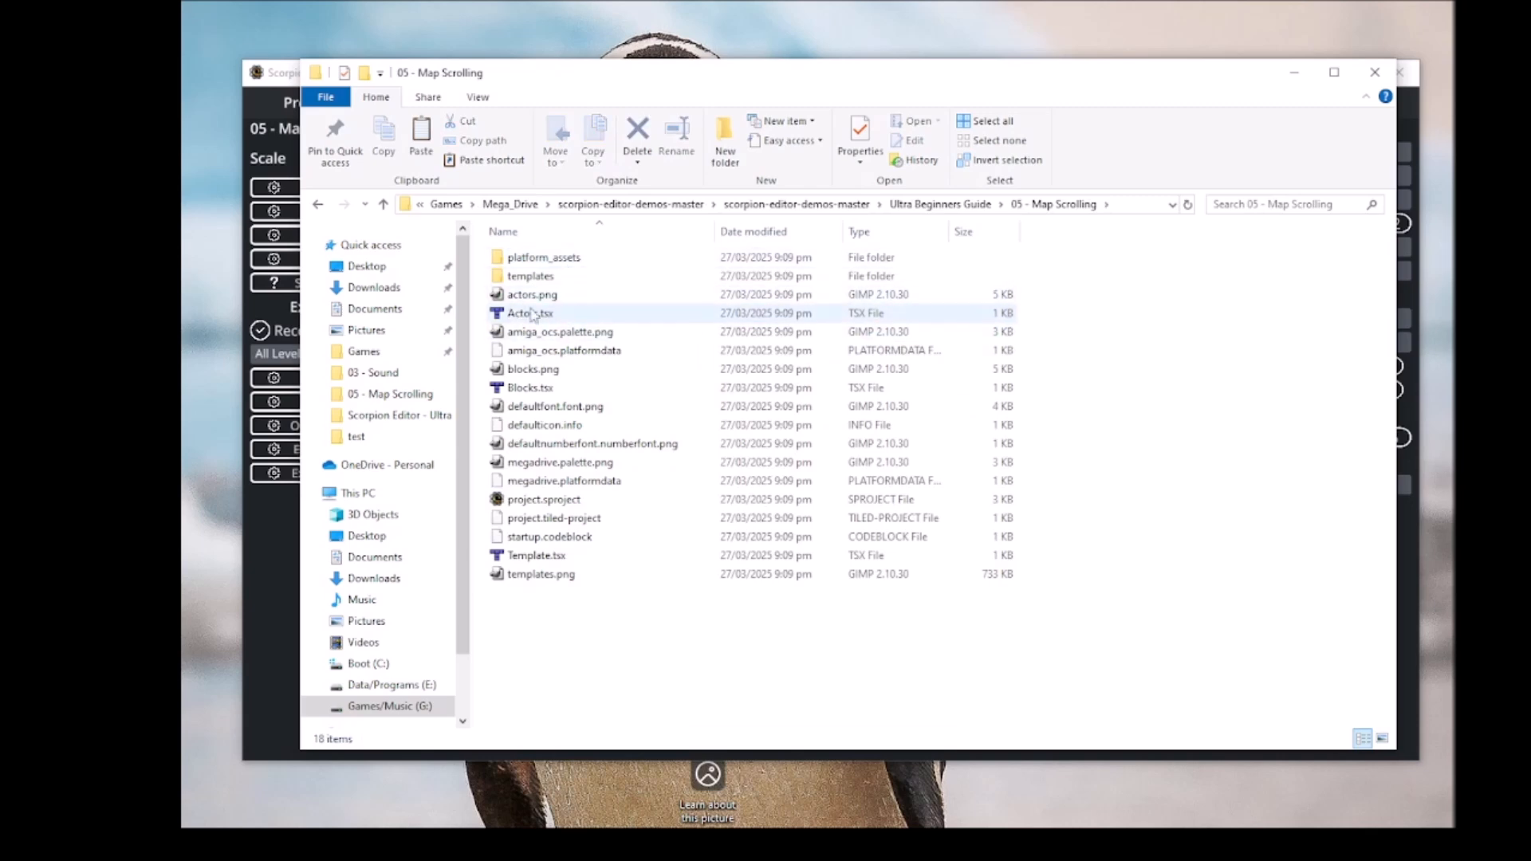
Open megadrive.palette.png from the project folder in GIMP and fit its image window on the screen.
left_click(597, 467)
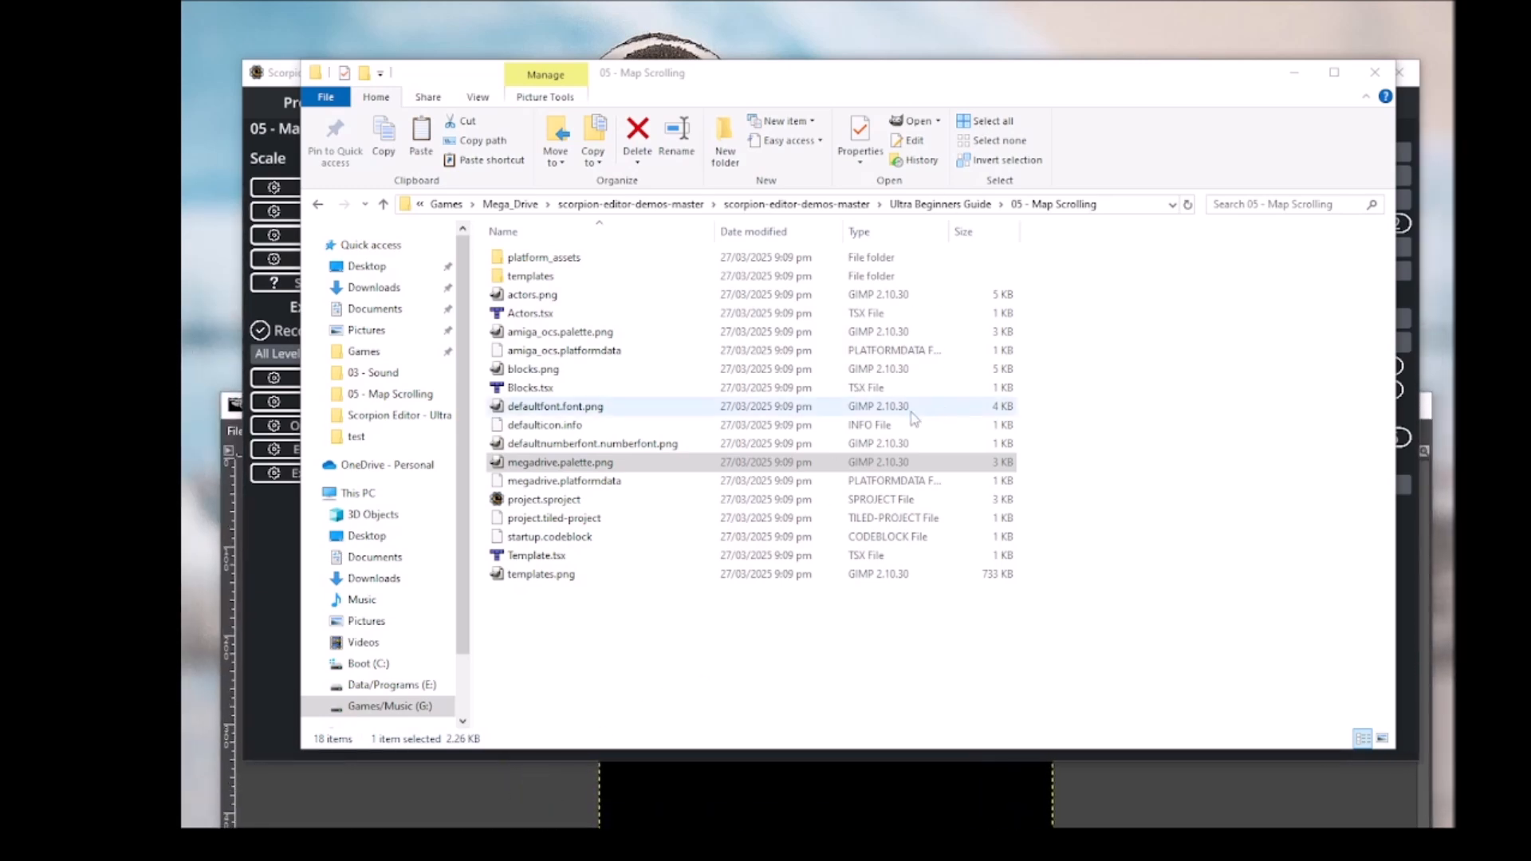
left_click(1303, 74)
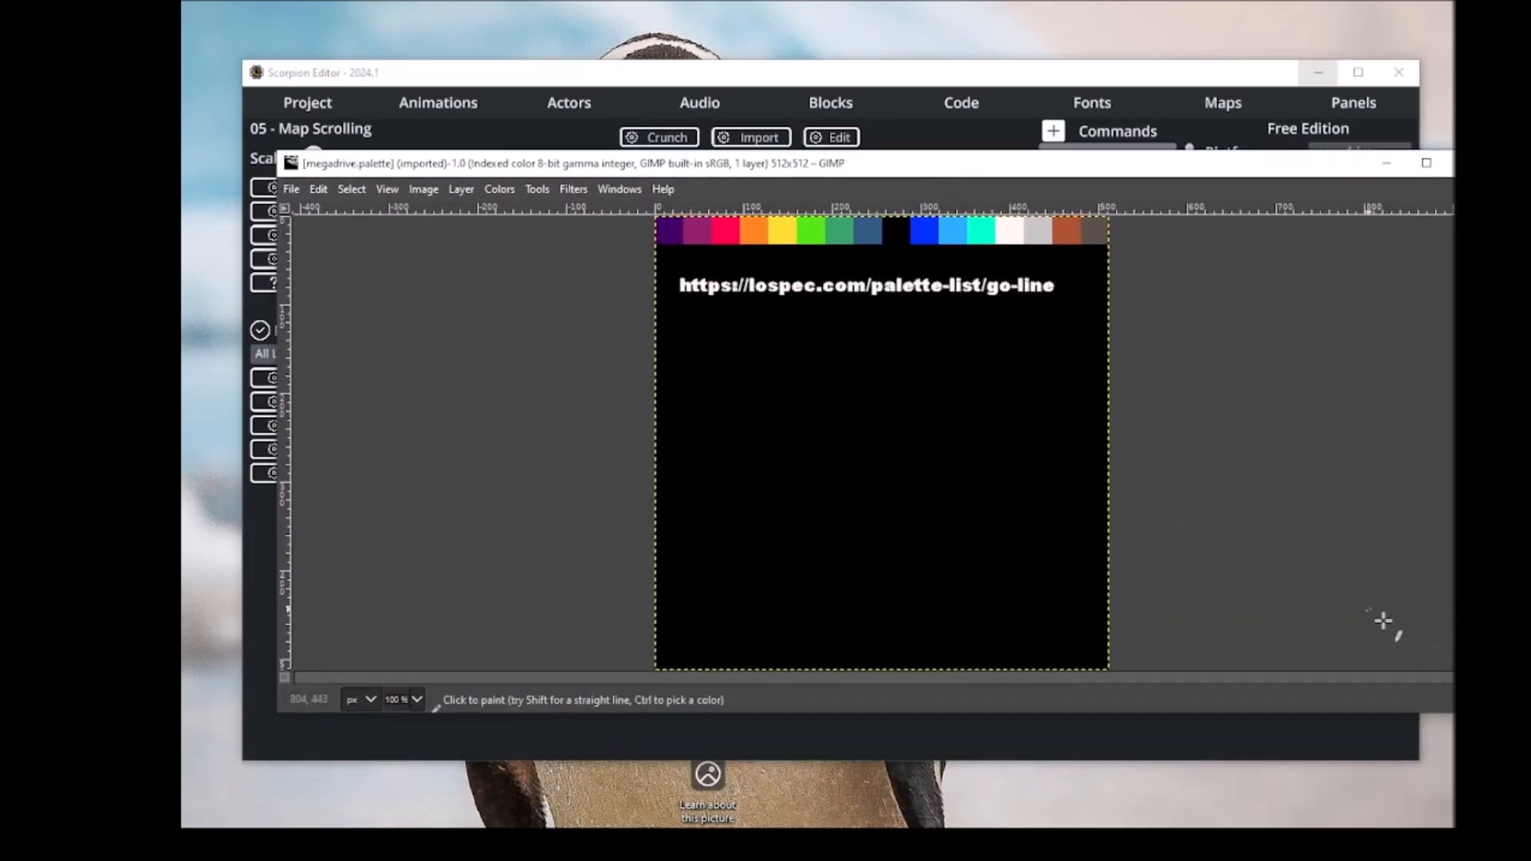
left_click_drag(1487, 712, 1142, 860)
left_click_drag(580, 177, 648, 64)
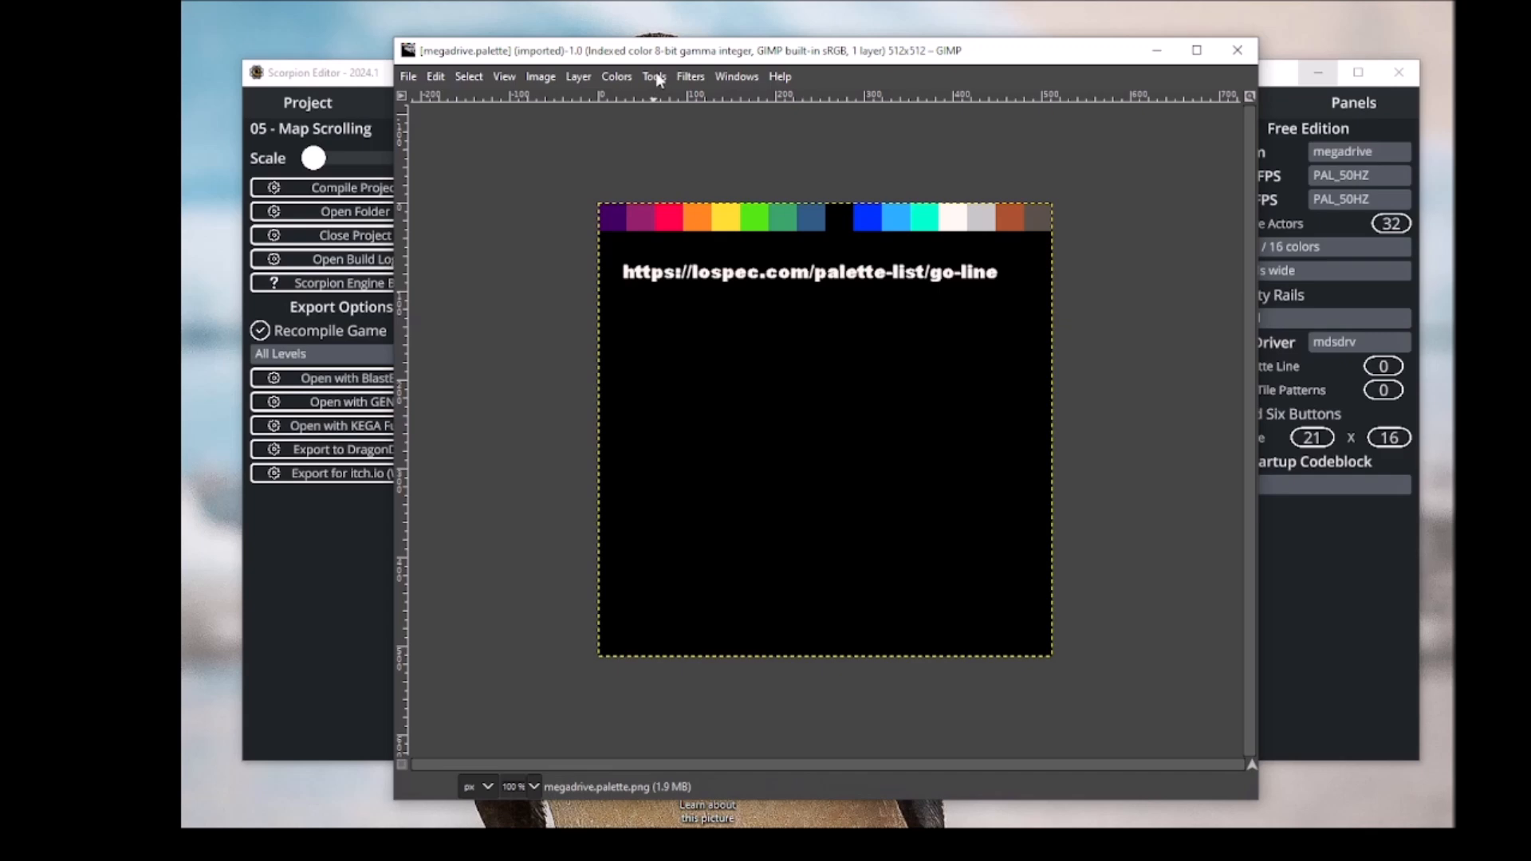
Resize the palette image's canvas to 16 x 16 pixels.
left_click(541, 78)
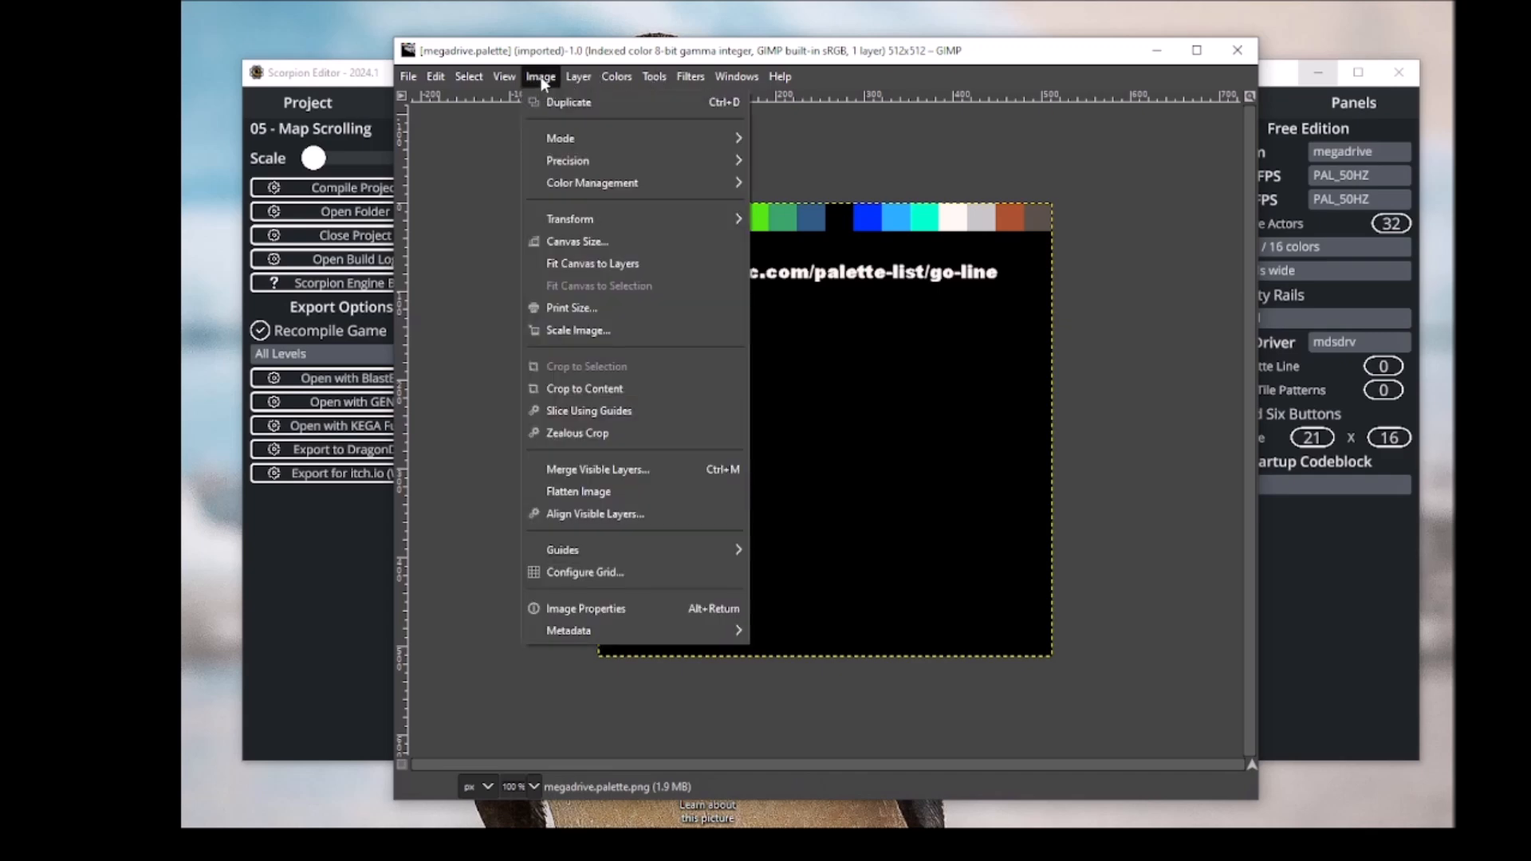
left_click(587, 241)
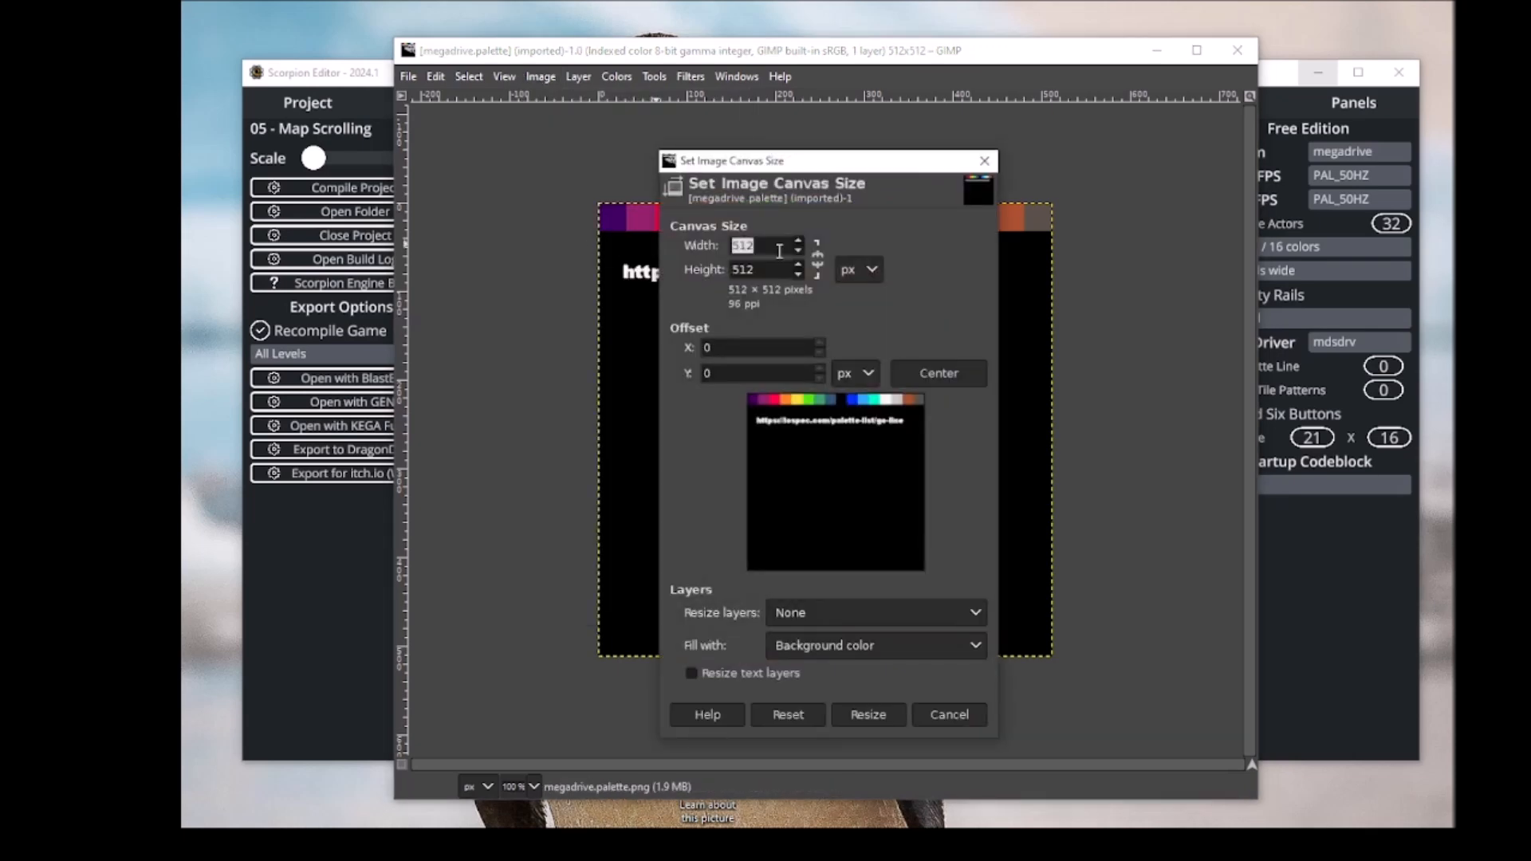
type("16")
double_click(758, 267)
type("16")
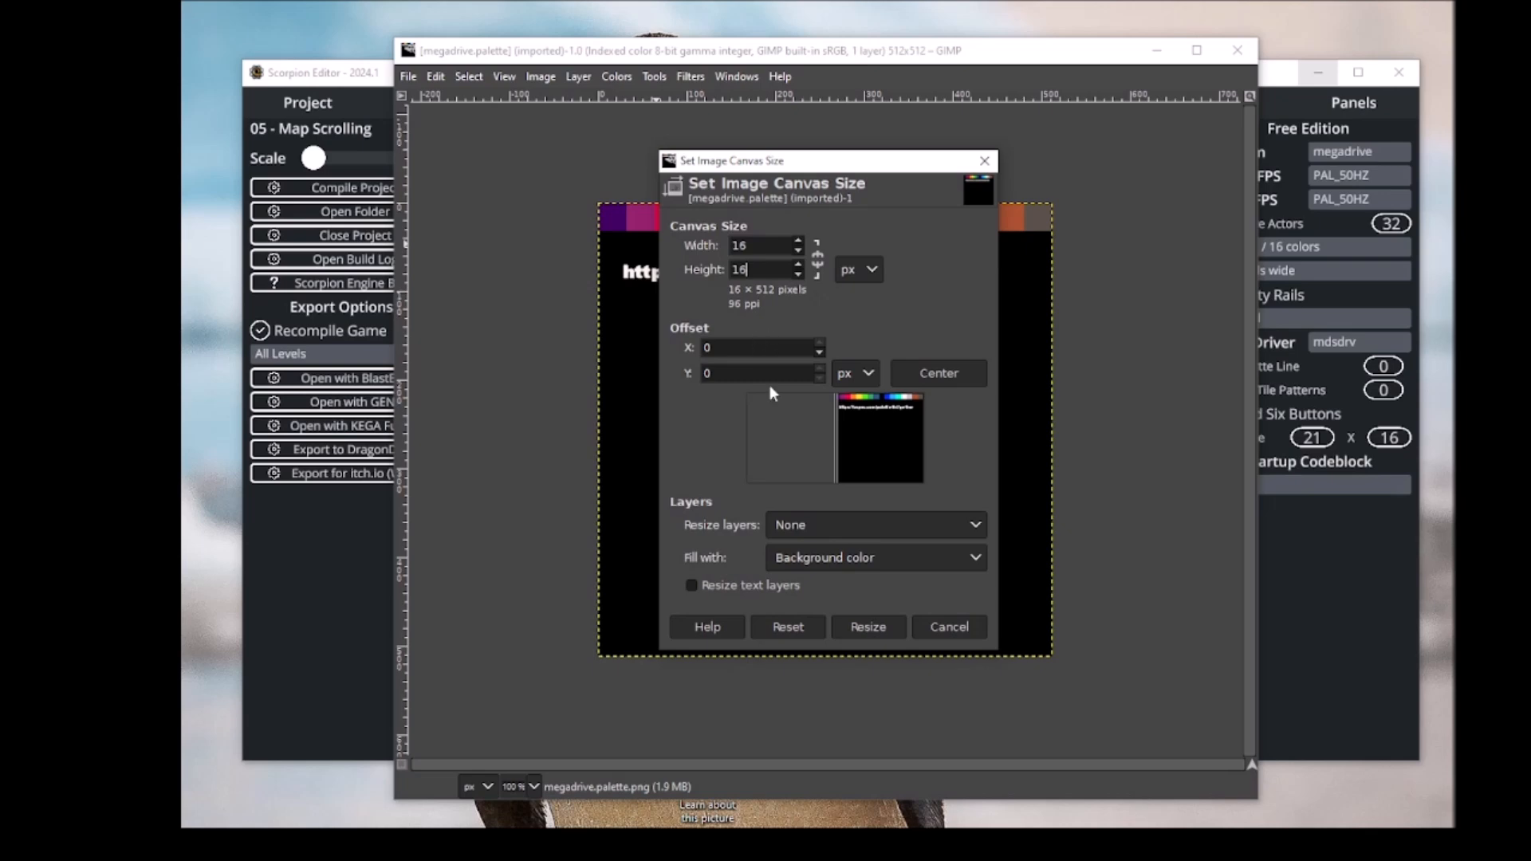
left_click(866, 624)
left_click(871, 714)
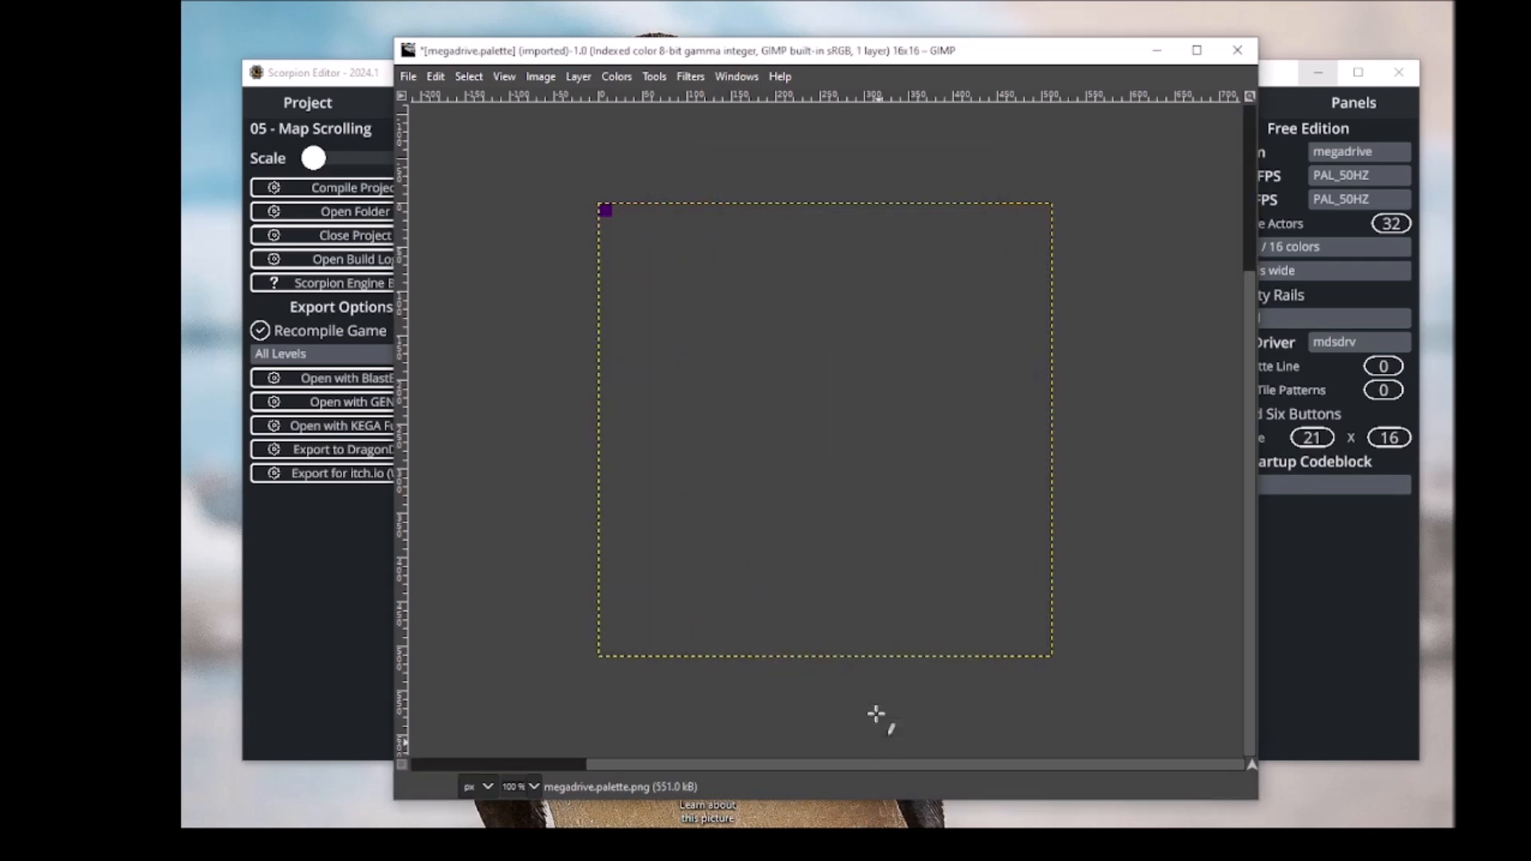
Crop the layer to the image size.
left_click(580, 77)
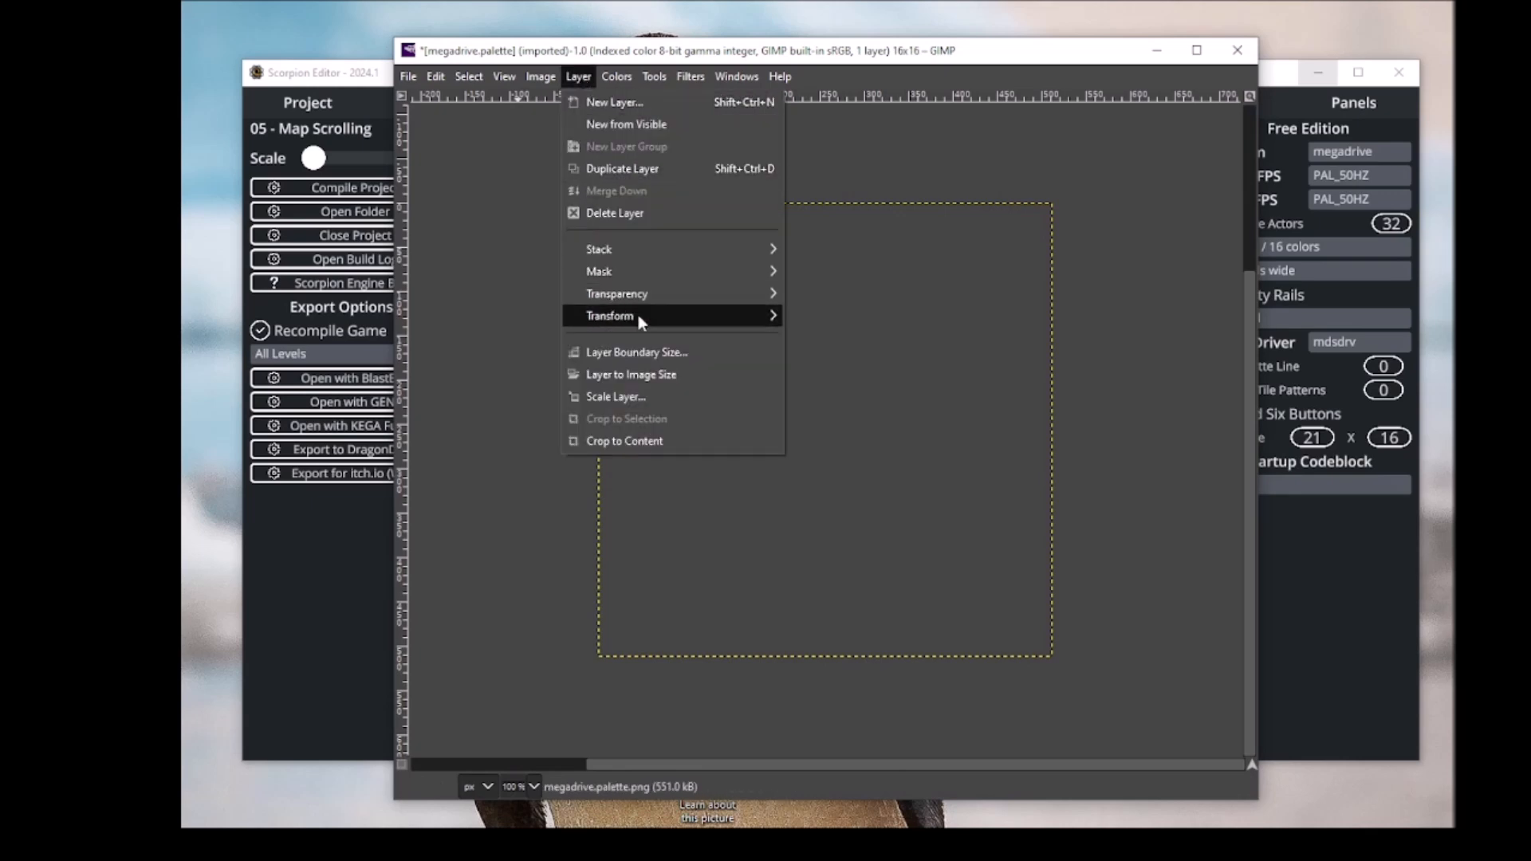
left_click(539, 77)
left_click(542, 78)
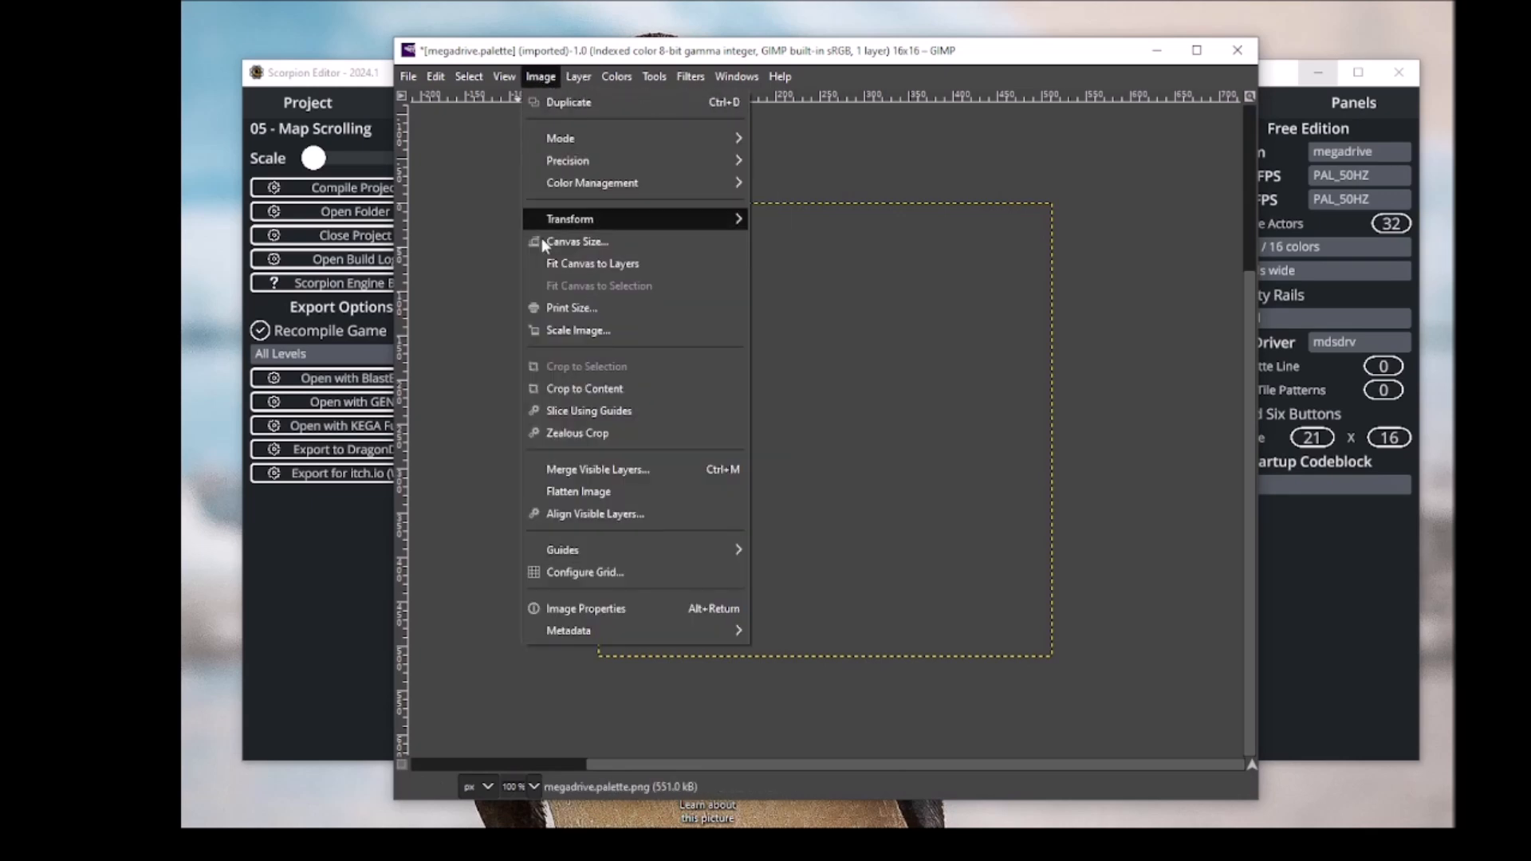
mouse_move(579, 77)
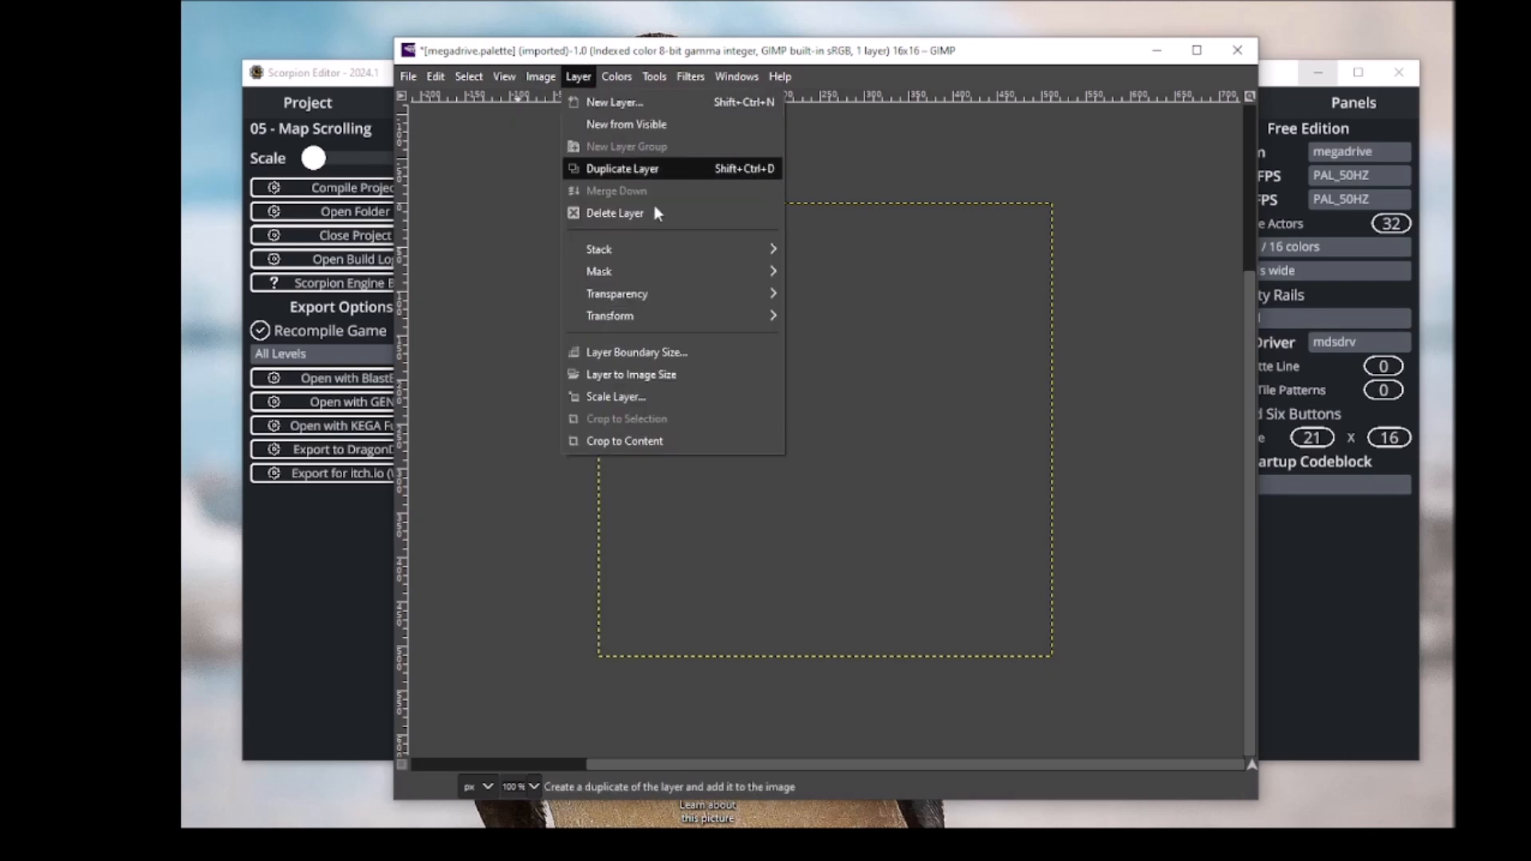
left_click(674, 375)
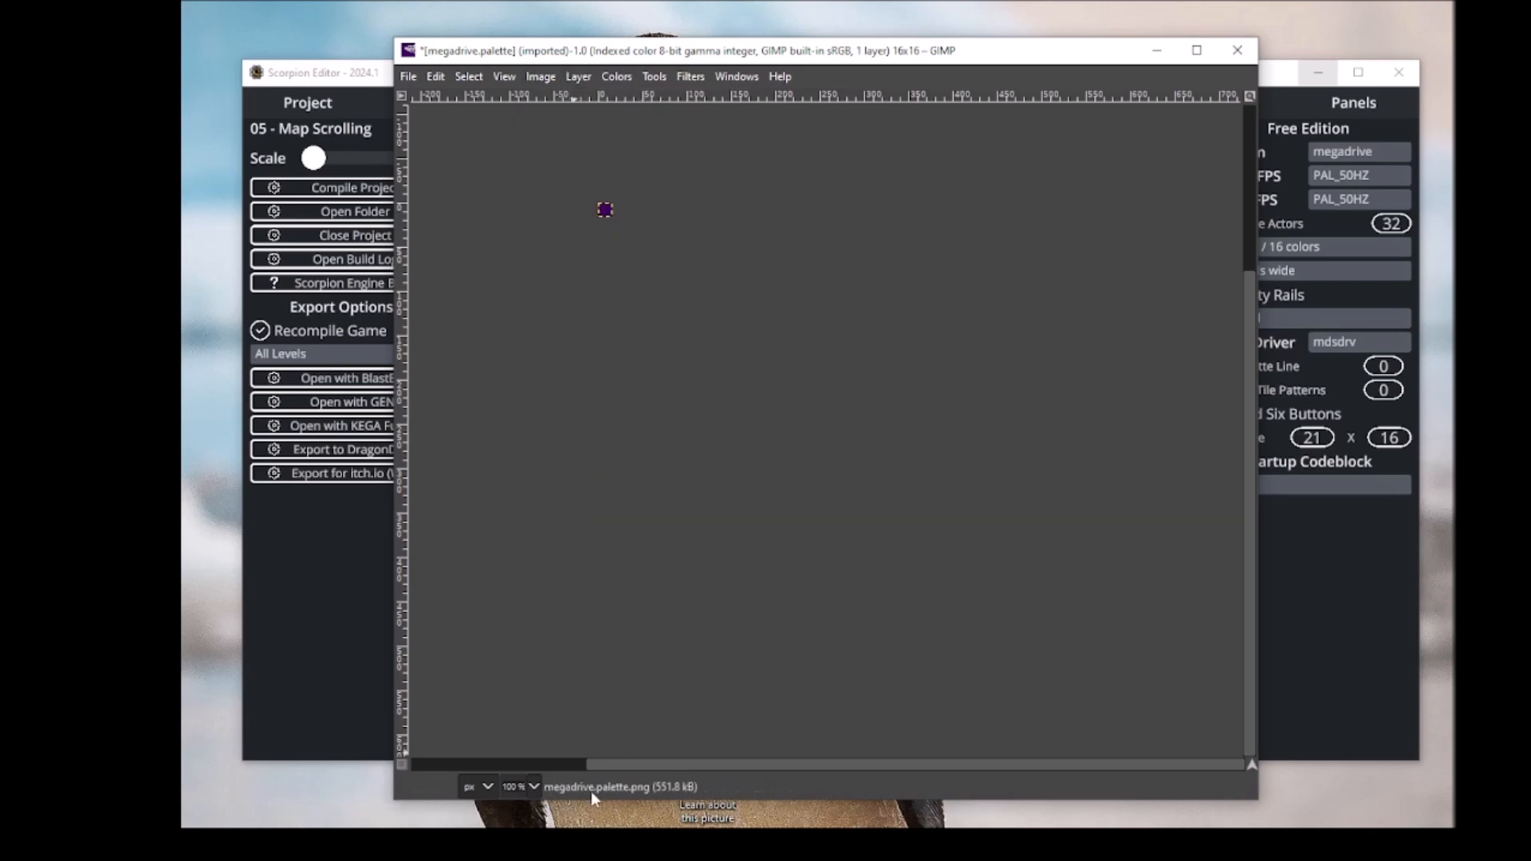
Set the foreground colour to orange ff8421 from the colour history and bucket-fill the whole tile with it.
left_click(538, 787)
left_click(538, 813)
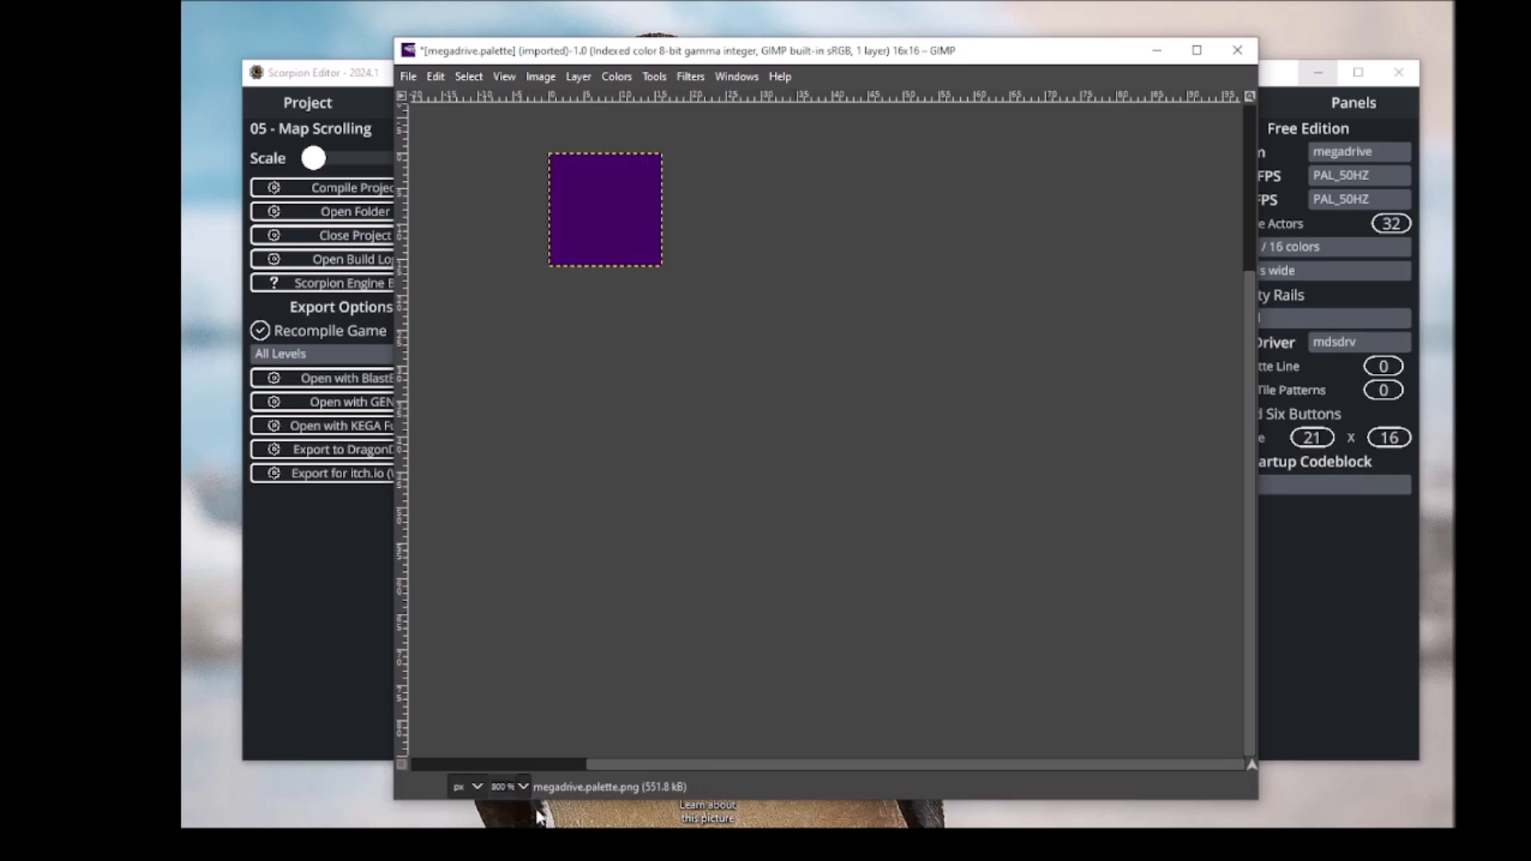
left_click_drag(834, 766, 668, 783)
left_click_drag(1247, 544, 1248, 340)
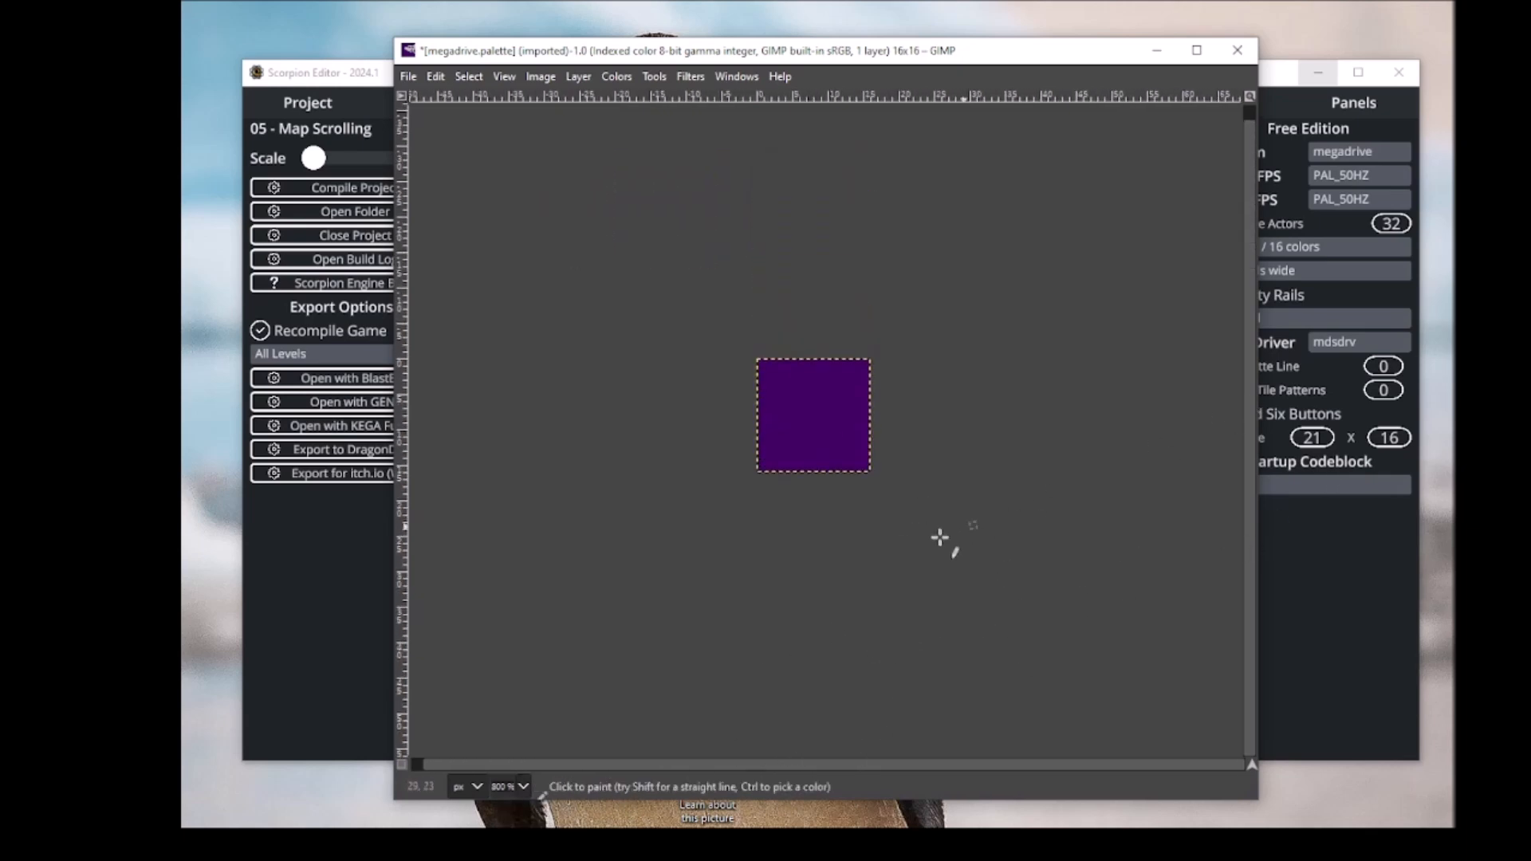
left_click_drag(323, 851, 287, 118)
left_click(316, 346)
left_click(300, 356)
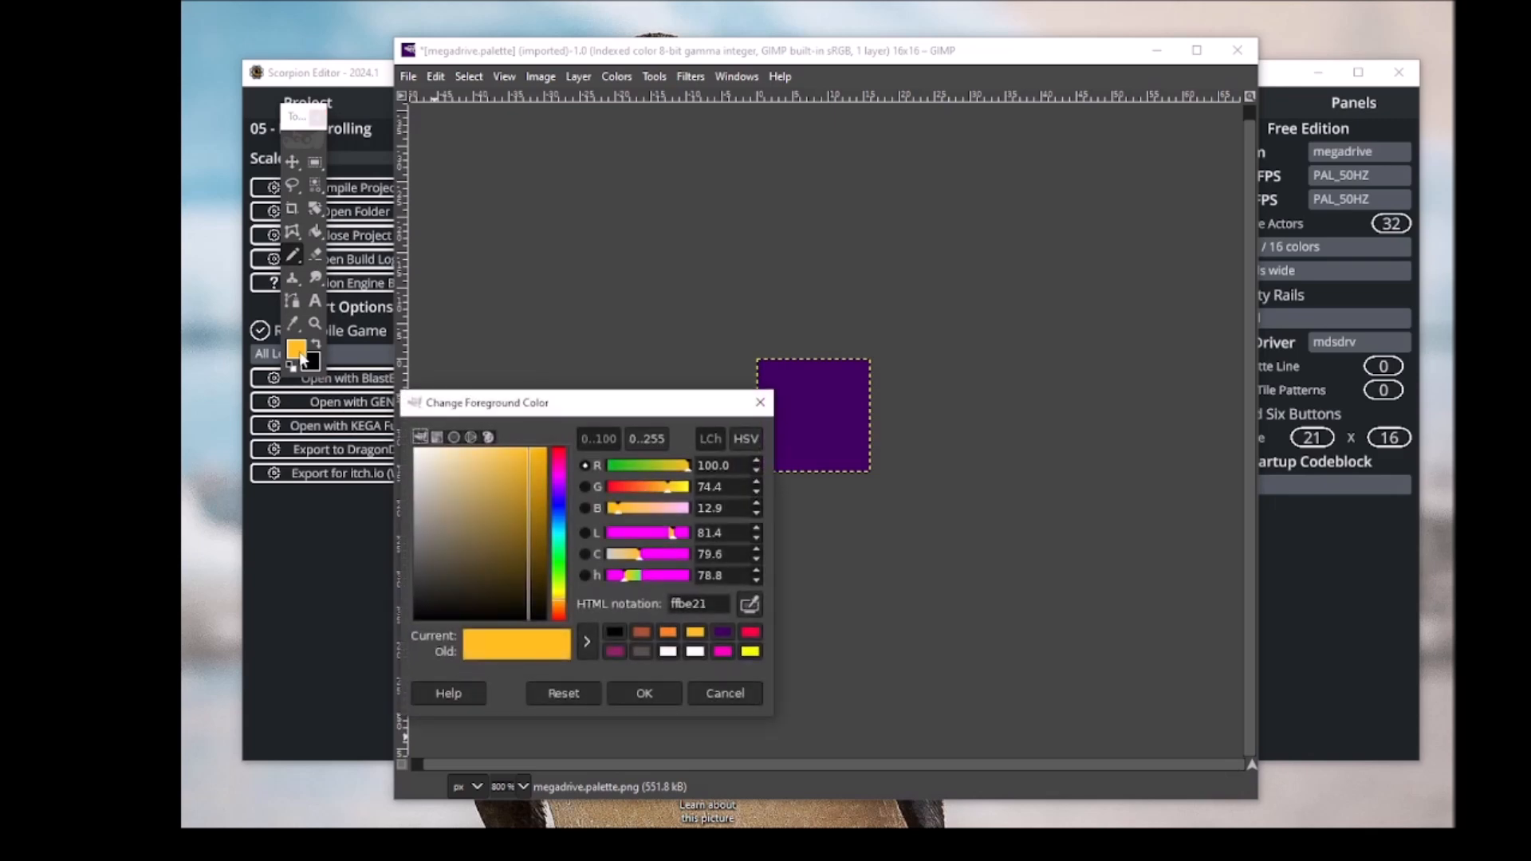
left_click(669, 633)
left_click_drag(591, 413, 486, 532)
left_click(316, 231)
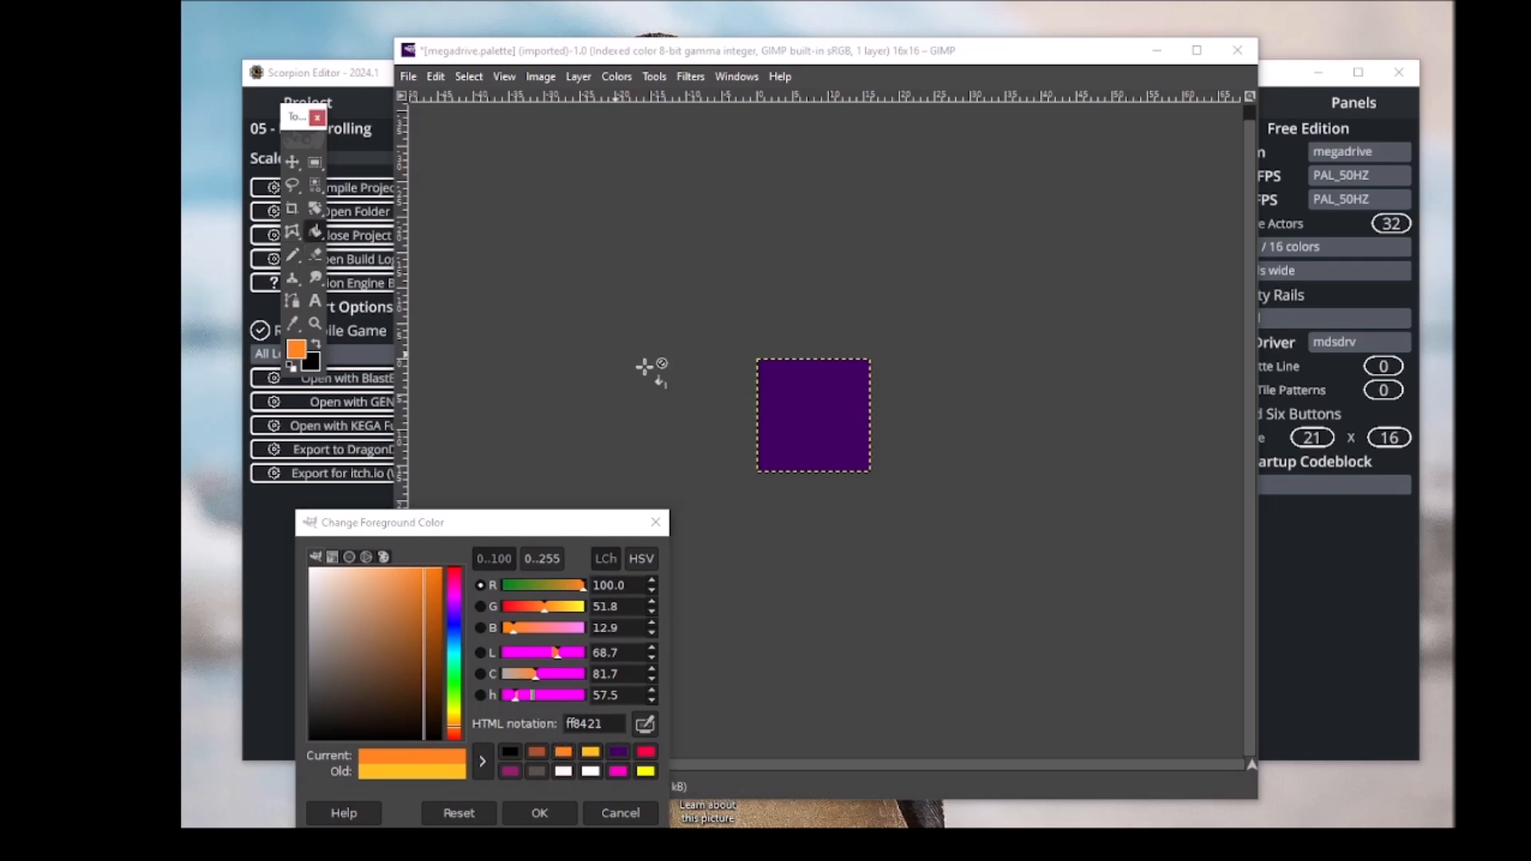
left_click(804, 400)
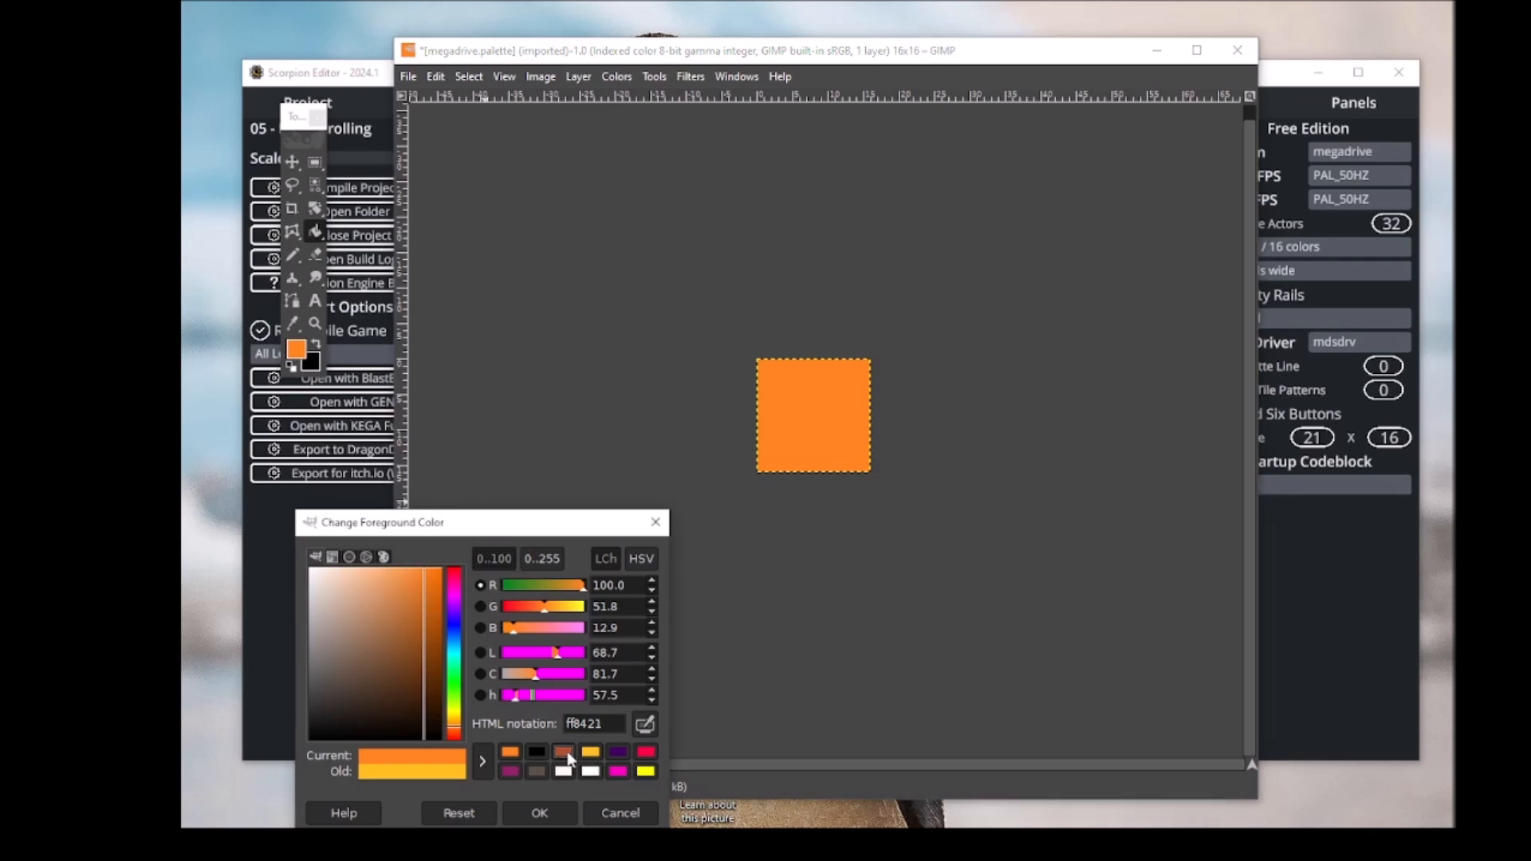
left_click(563, 752)
left_click(292, 326)
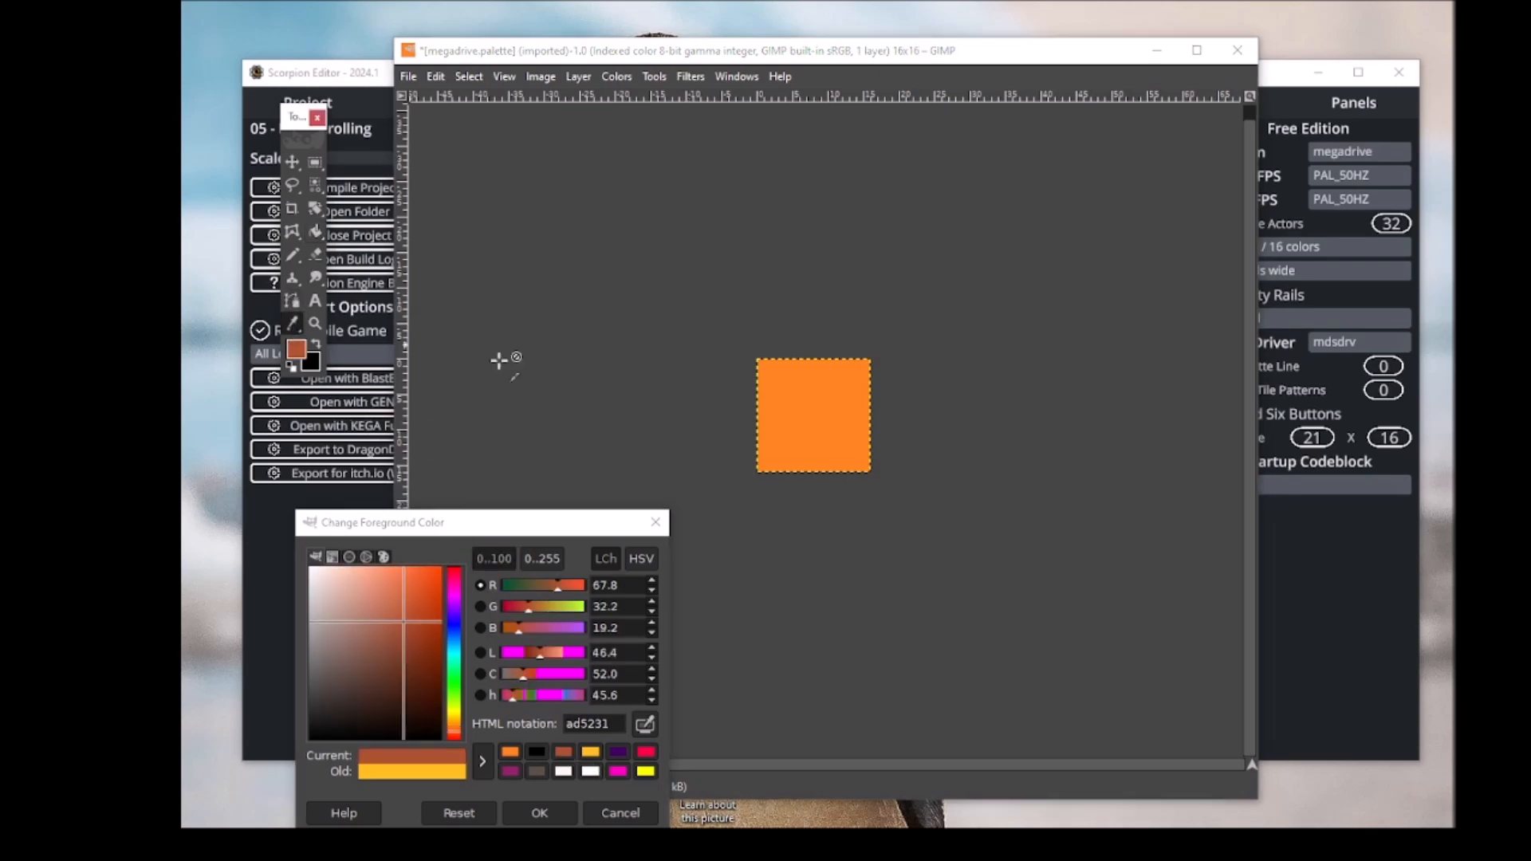
left_click(866, 361)
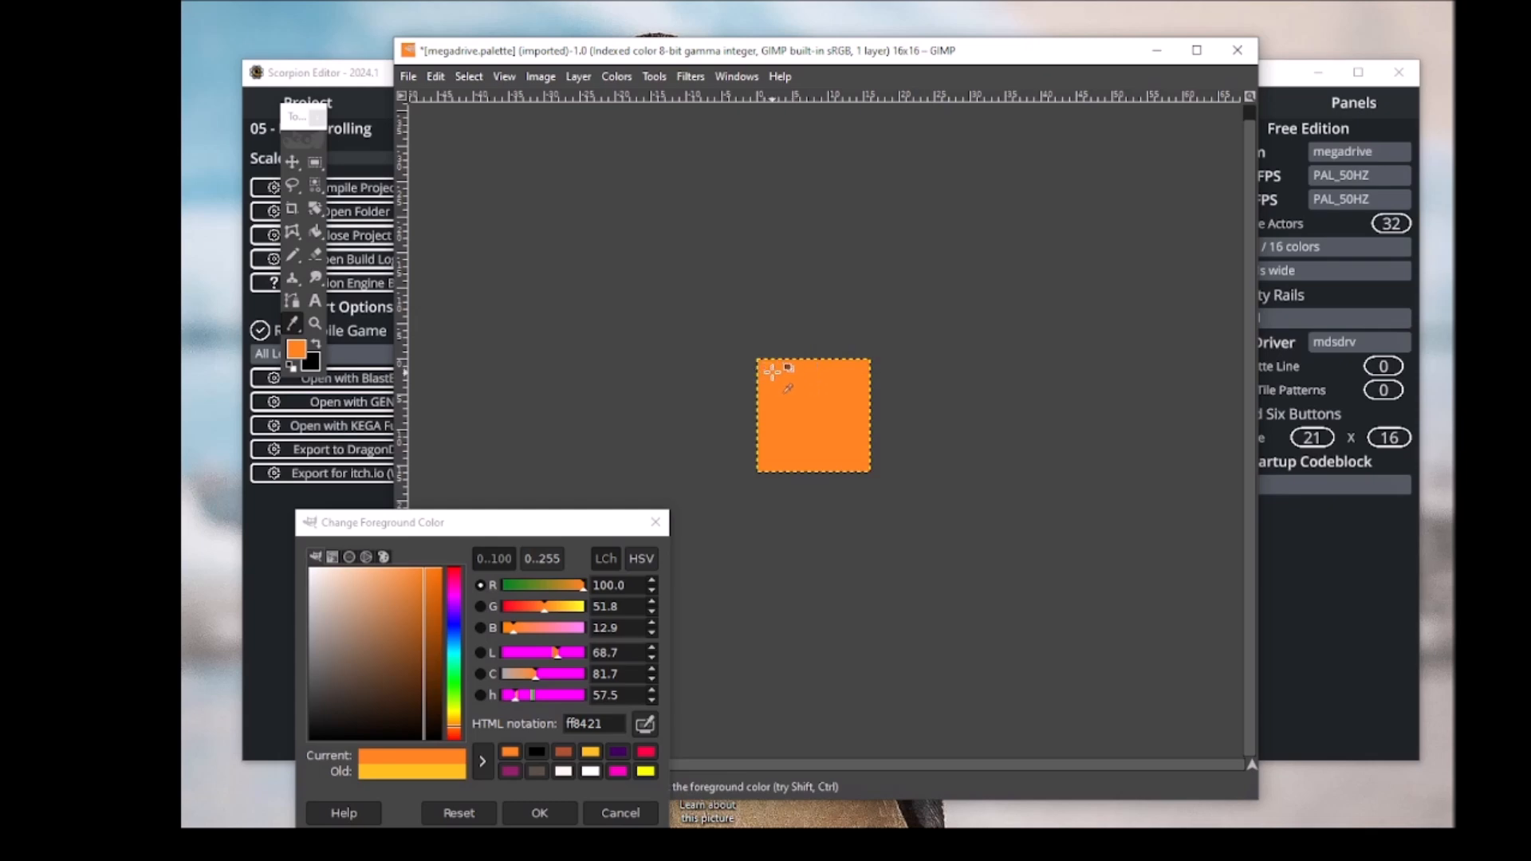
key("ctrl")
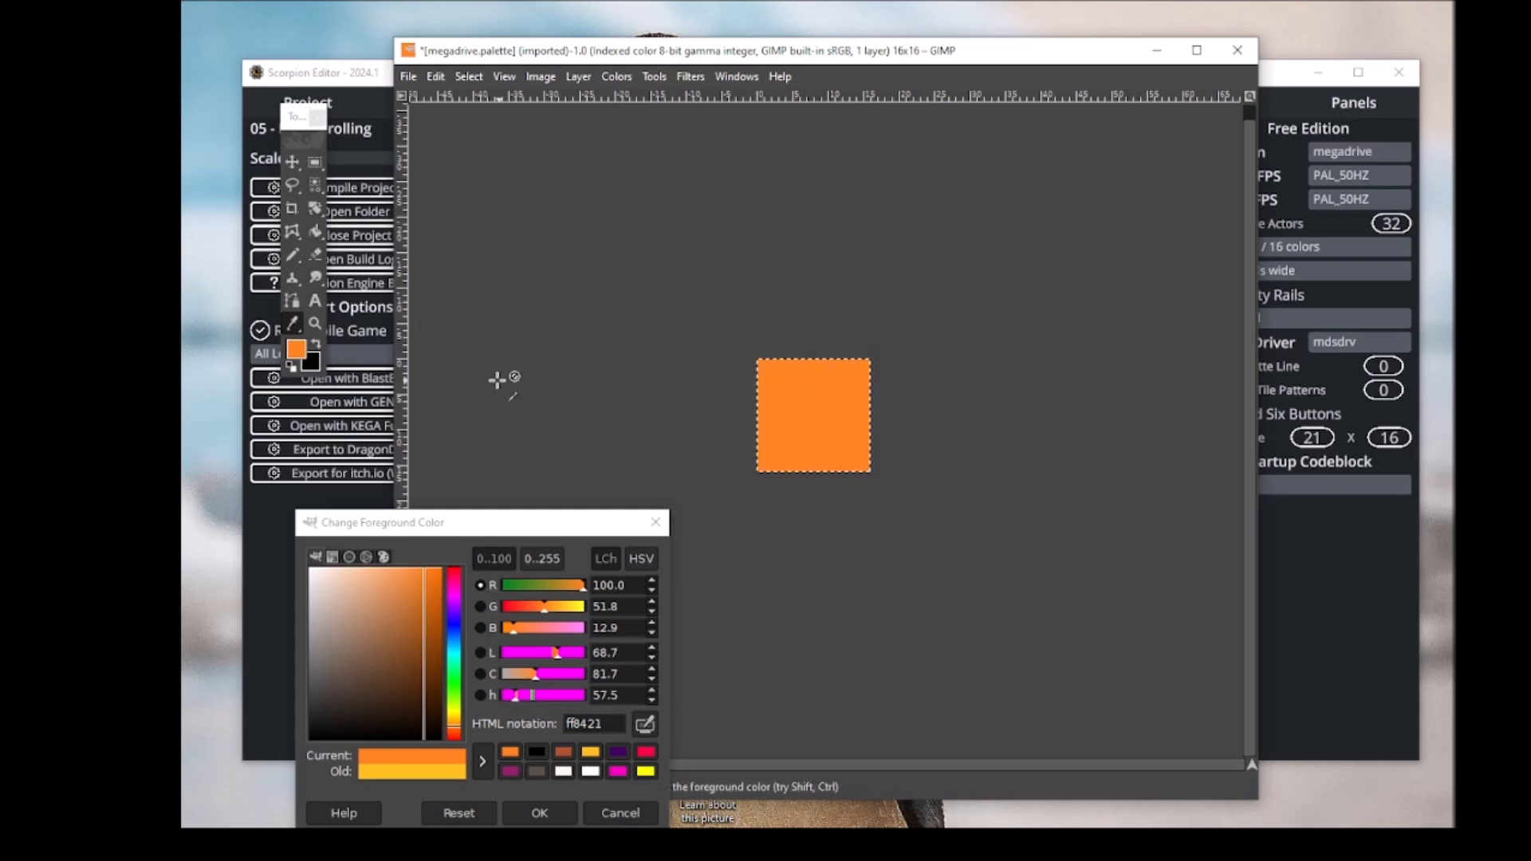
Draw a brown ad5231 line with the Pencil along the tile's upper and left edges.
left_click(292, 254)
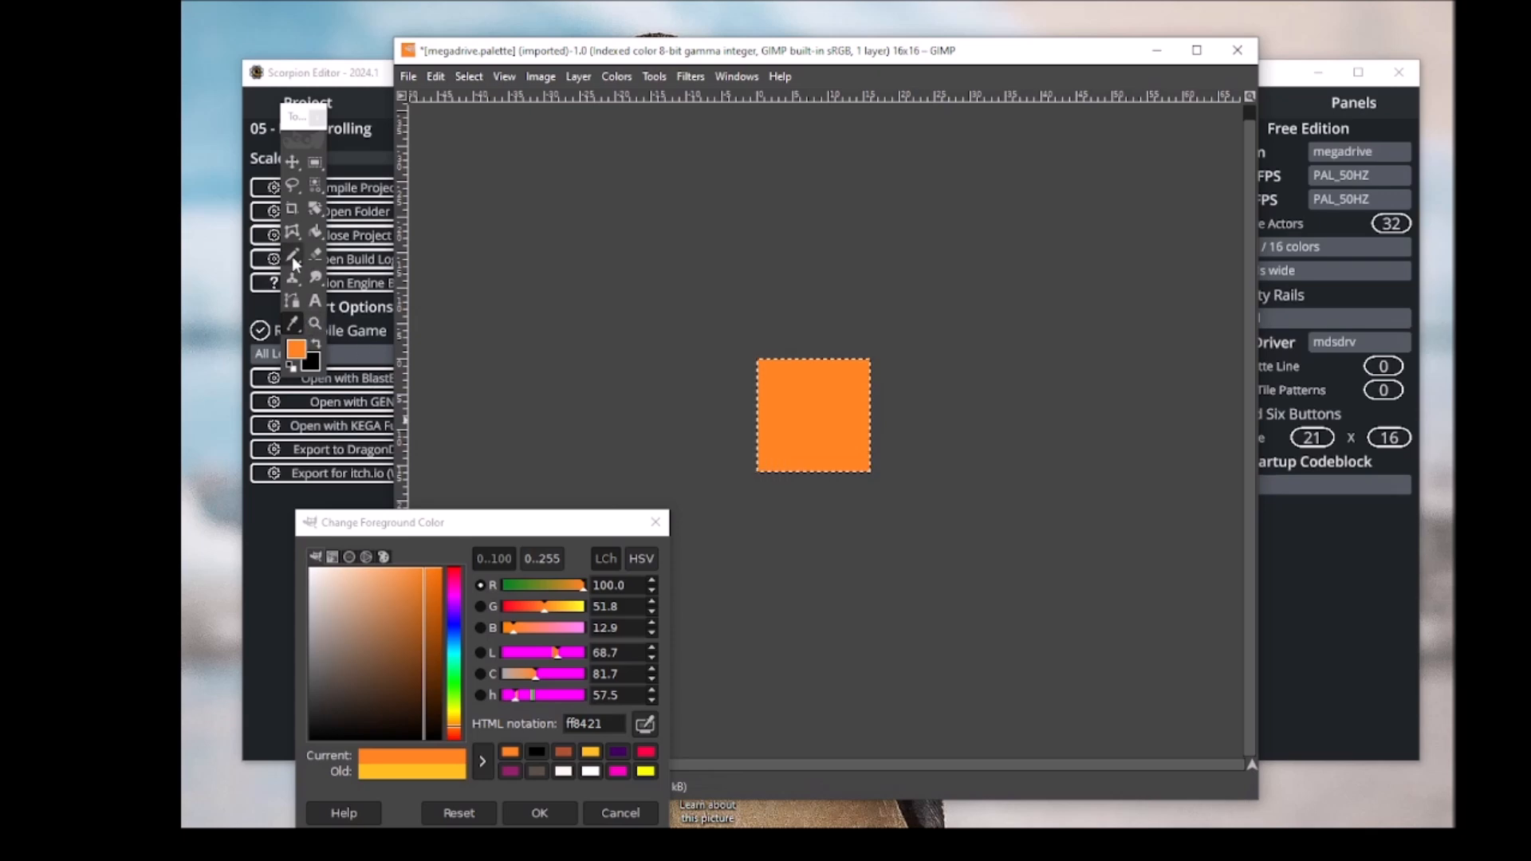
left_click(563, 752)
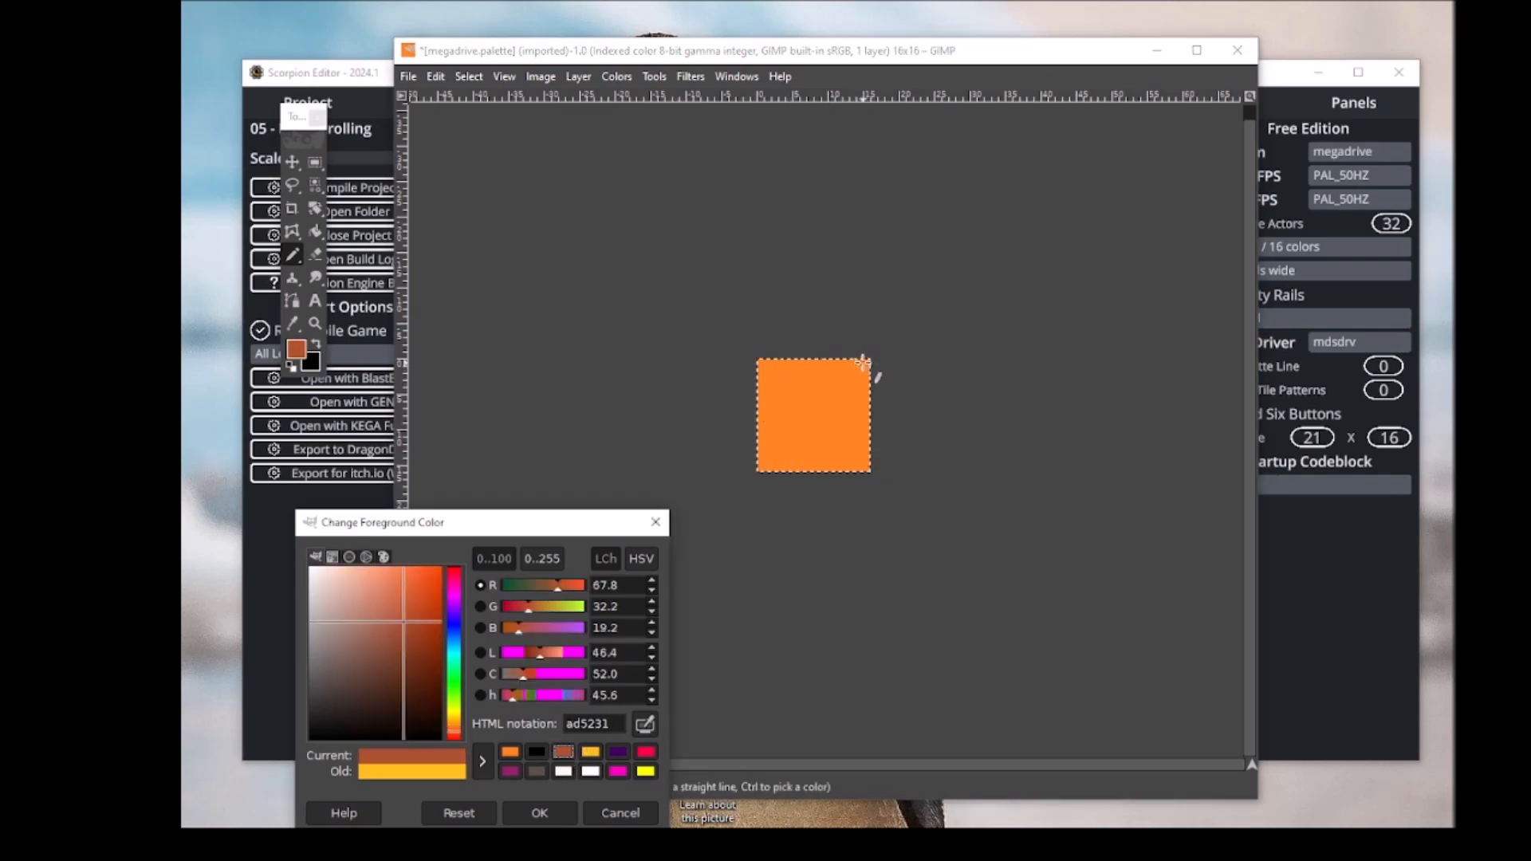
mouse_move(864, 363)
left_mouse_down()
mouse_move(746, 363)
mouse_move(762, 363)
mouse_move(764, 499)
left_mouse_up()
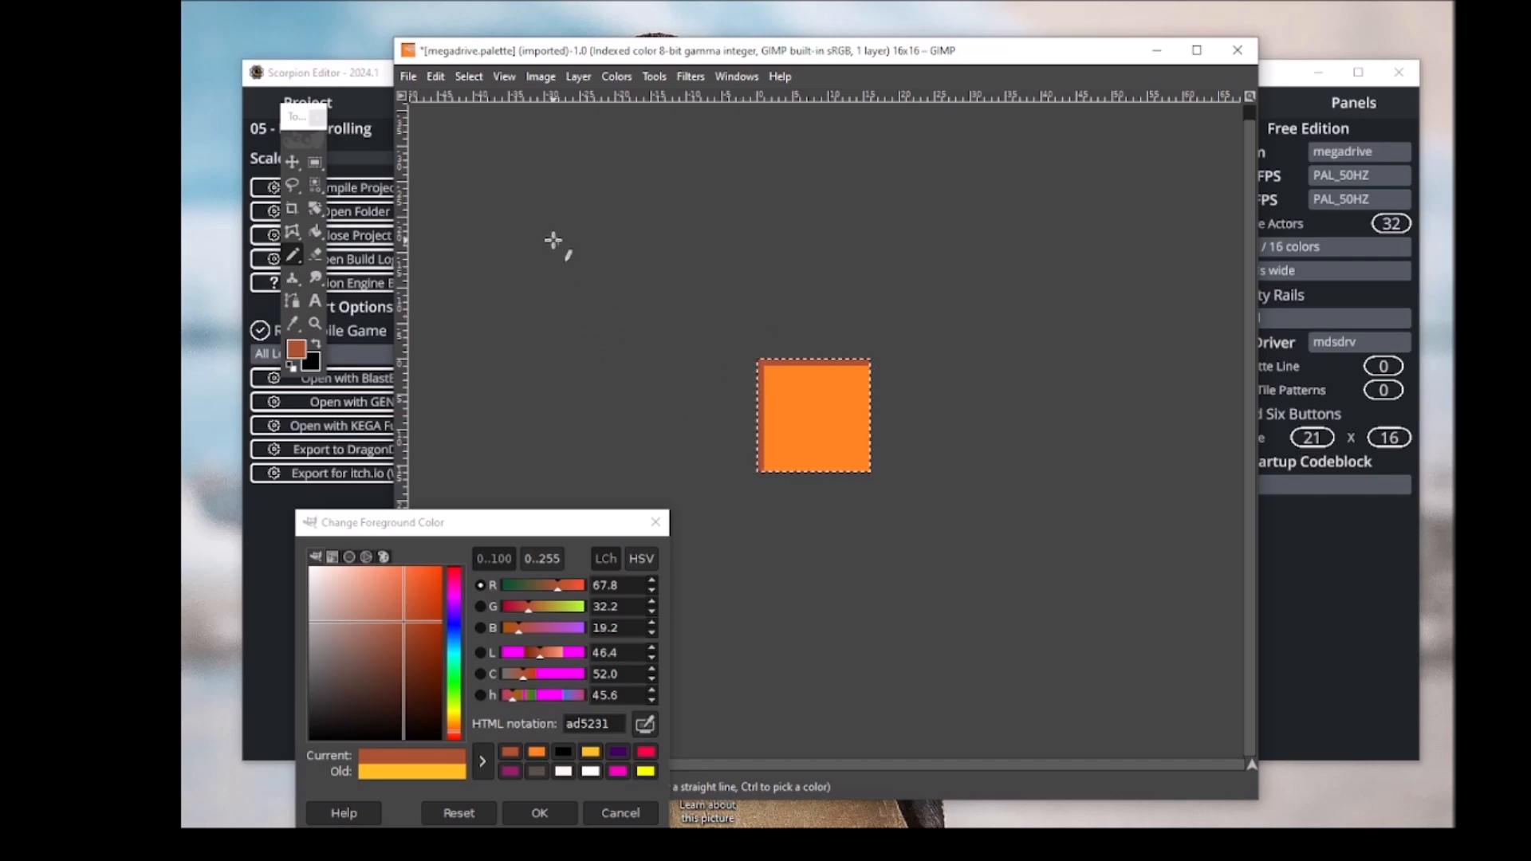
Export the tile image as tiles.png into the 05 - Map Scrolling folder with the default PNG options.
left_click(410, 77)
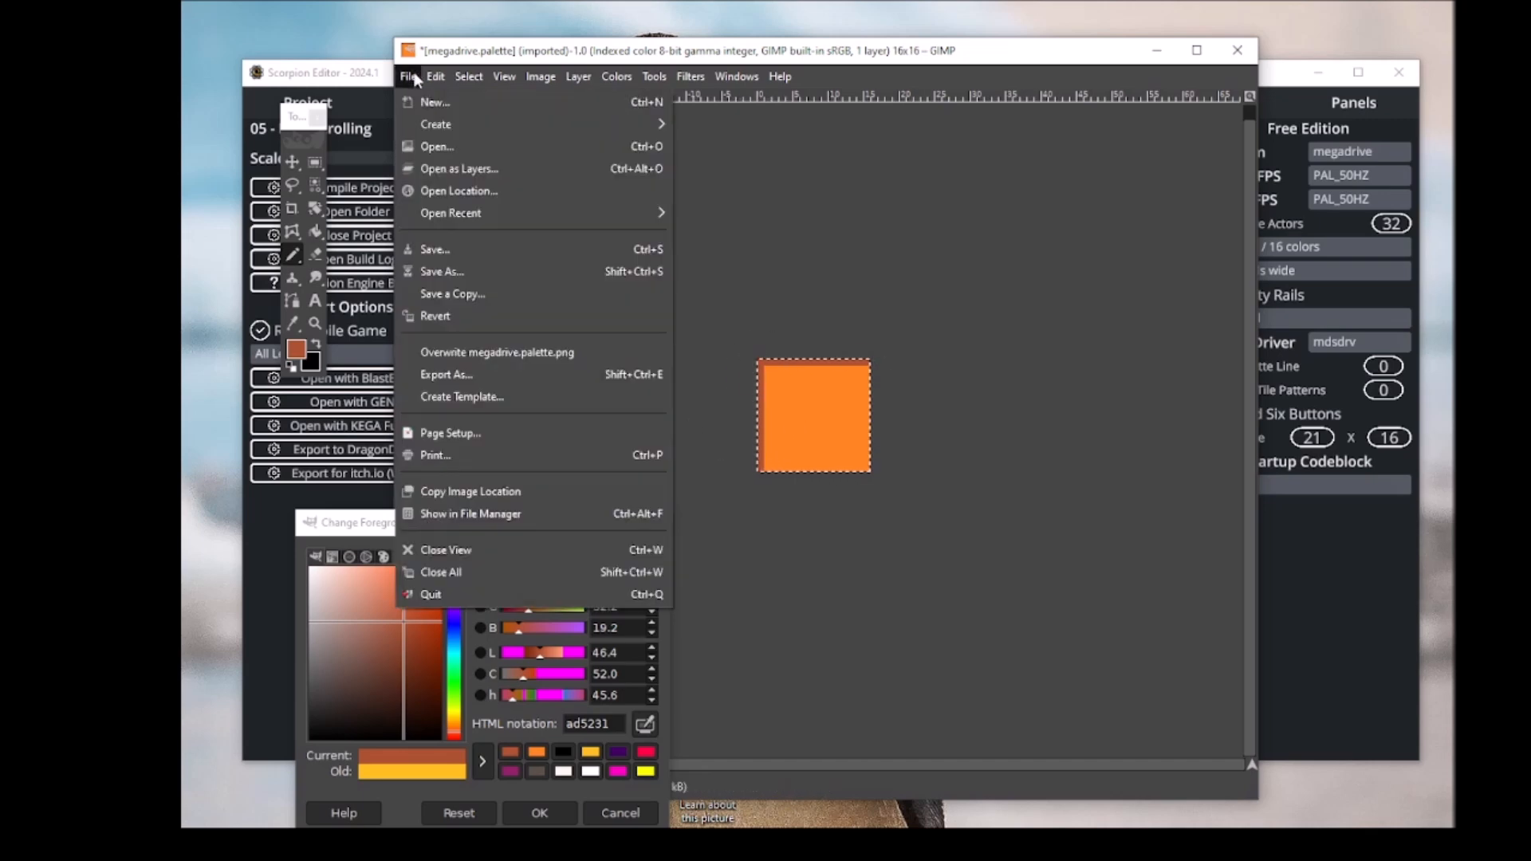
left_click(479, 375)
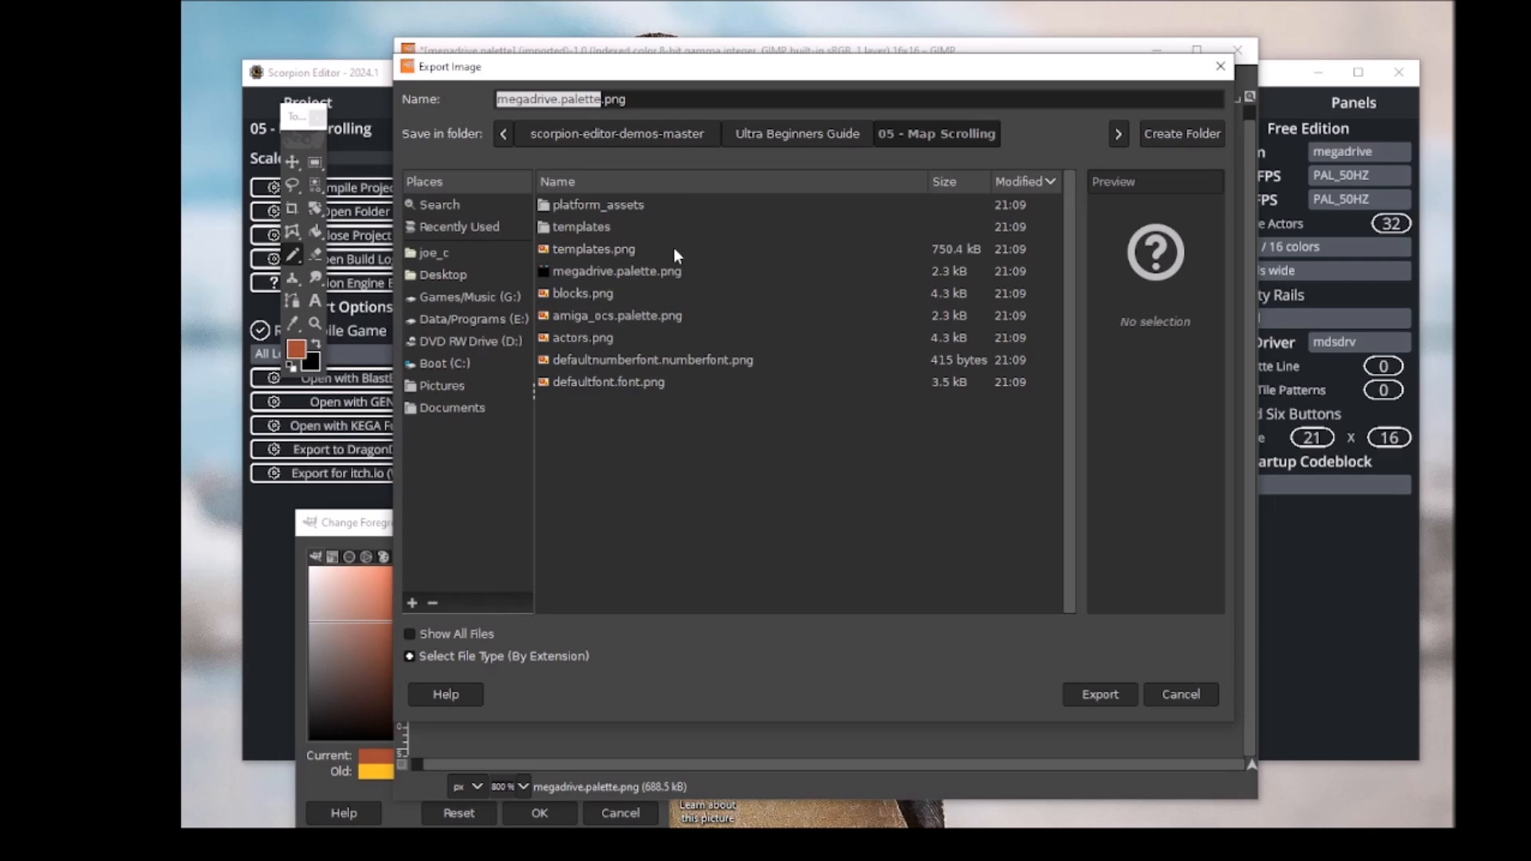
type("tile")
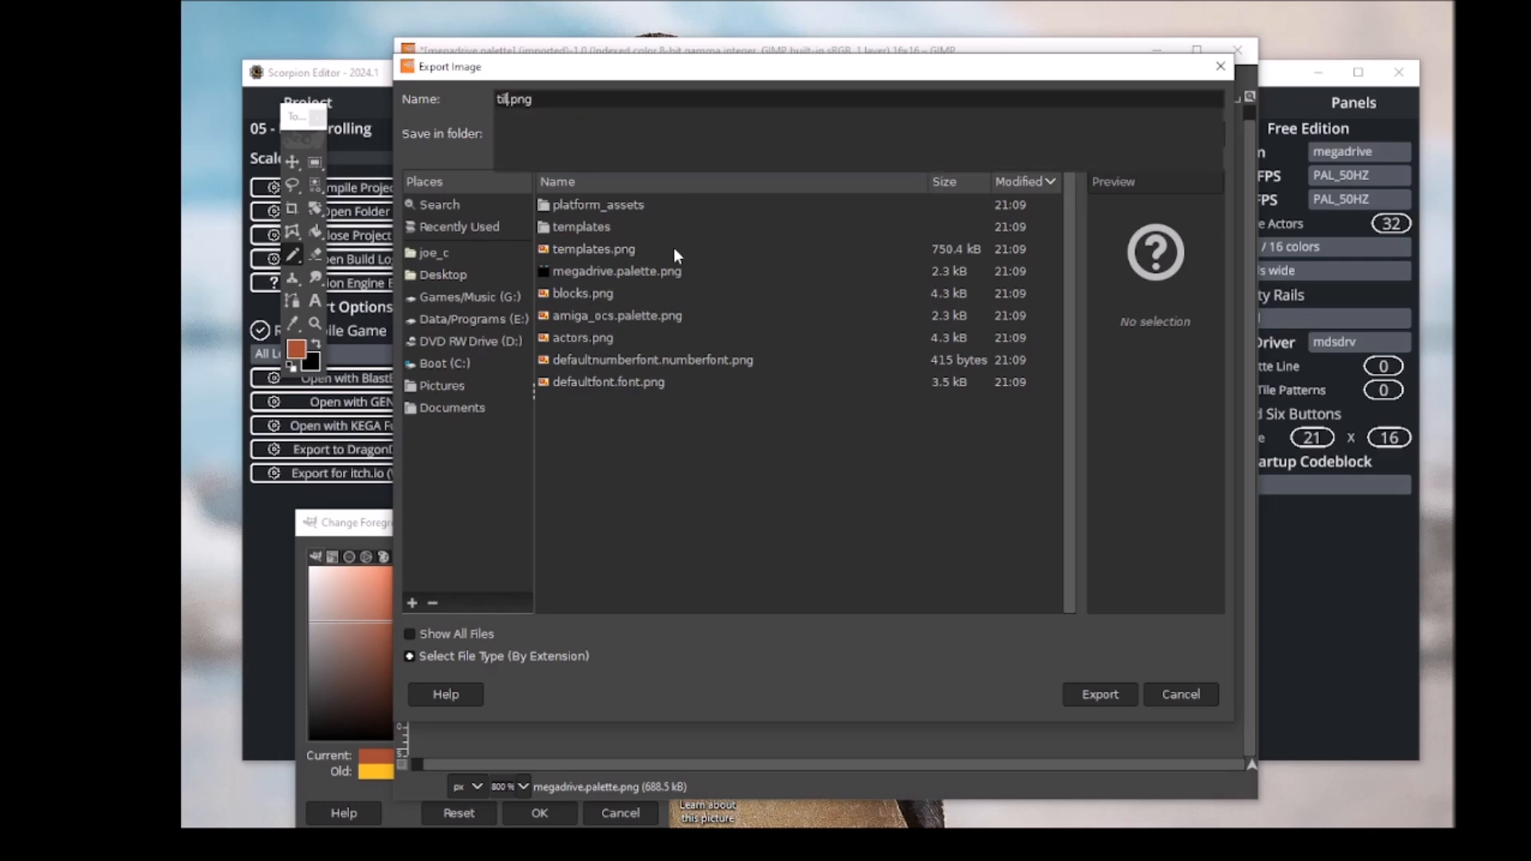
type("s")
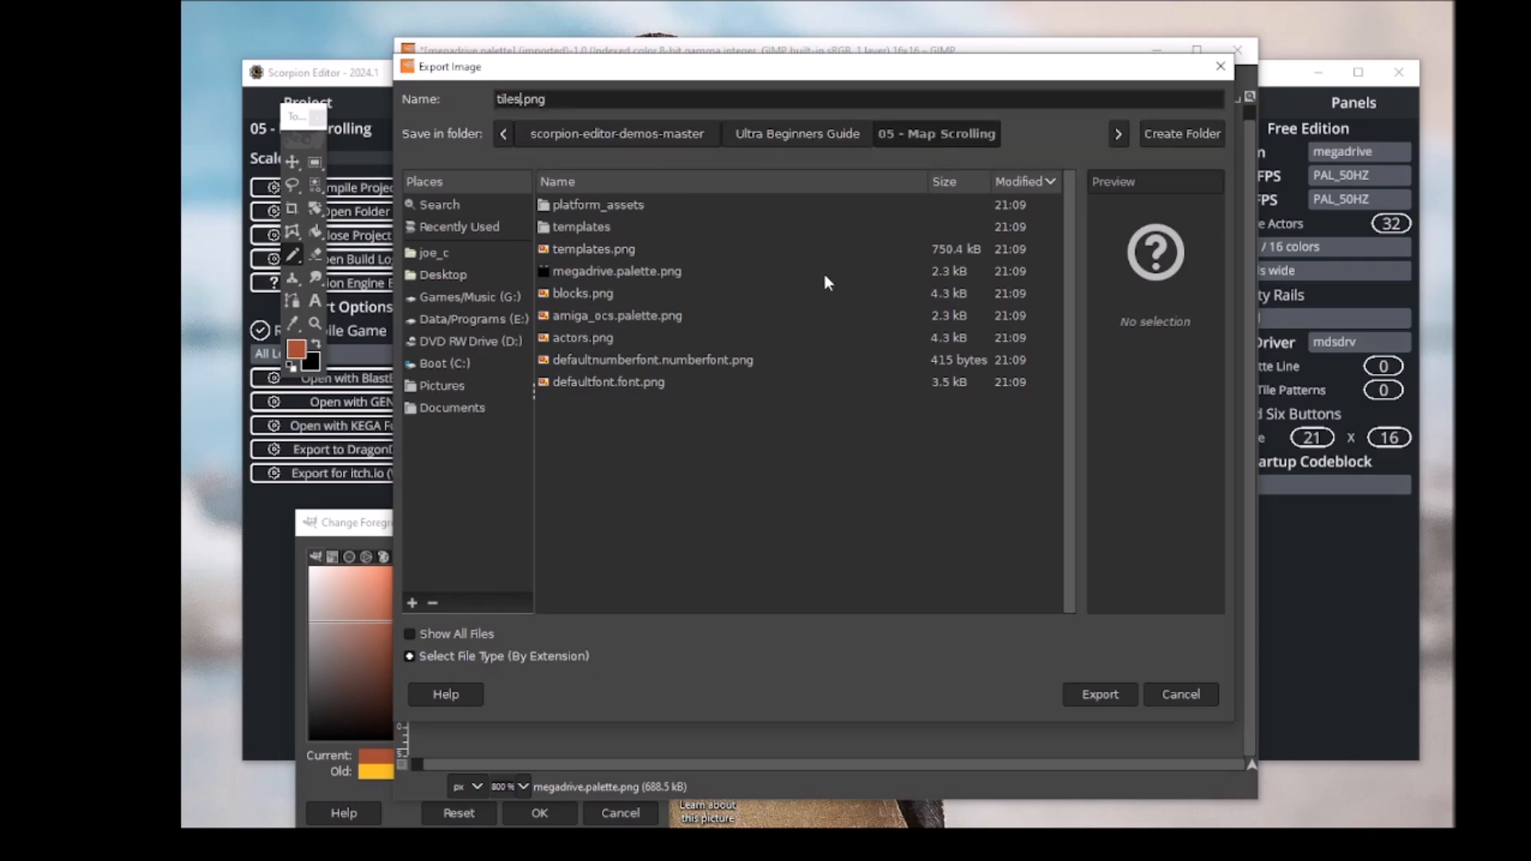
left_click(1079, 691)
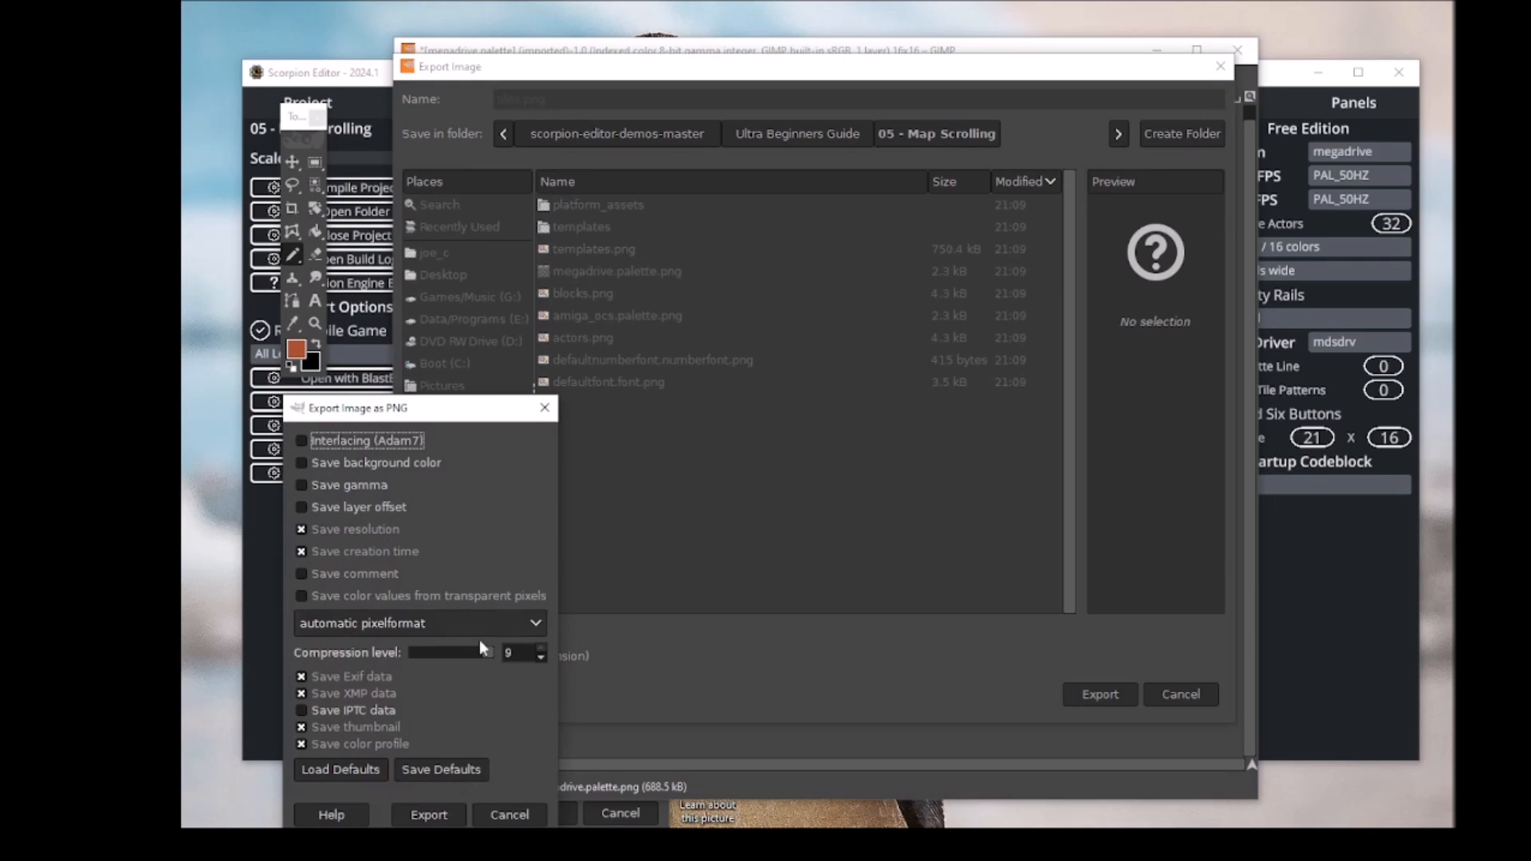
left_click(419, 814)
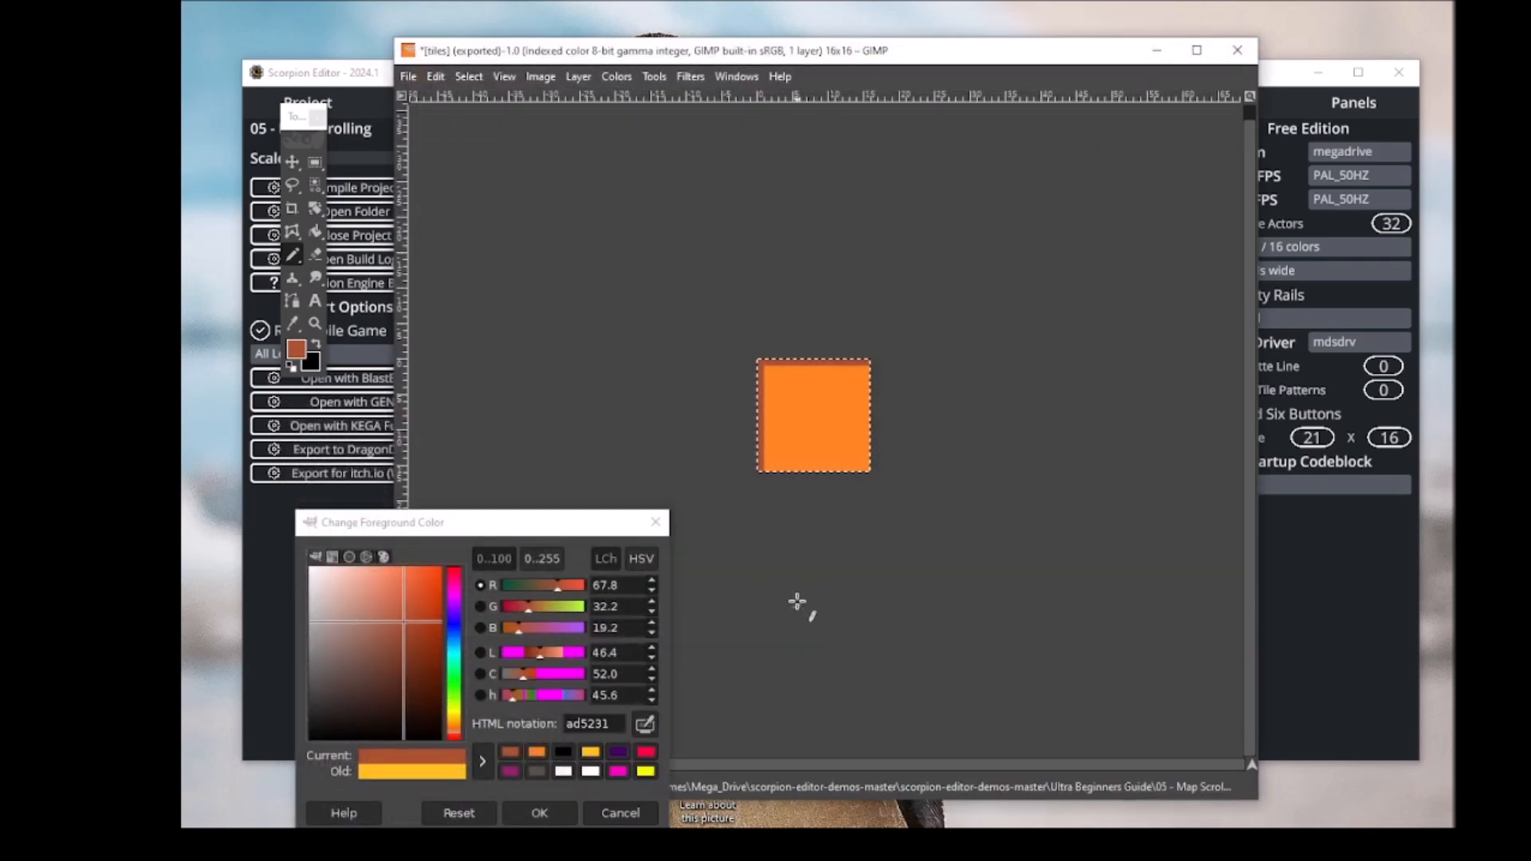
Close the tile image without saving it, dismiss the foreground colour dialog and quit GIMP to return to Scorpion Editor.
left_click(1238, 52)
left_click(886, 558)
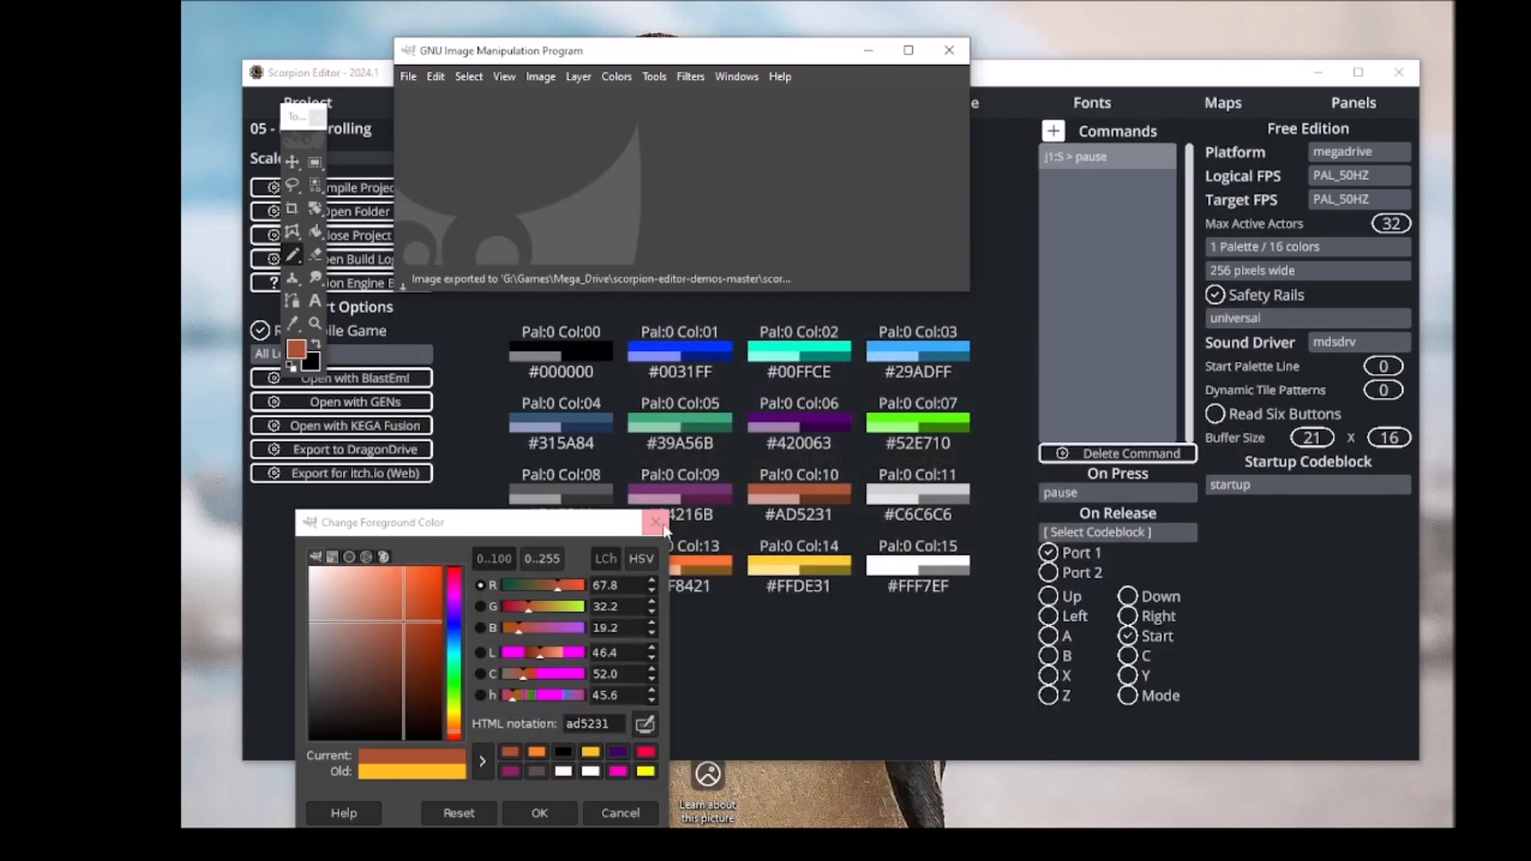
left_click(655, 521)
left_click(949, 52)
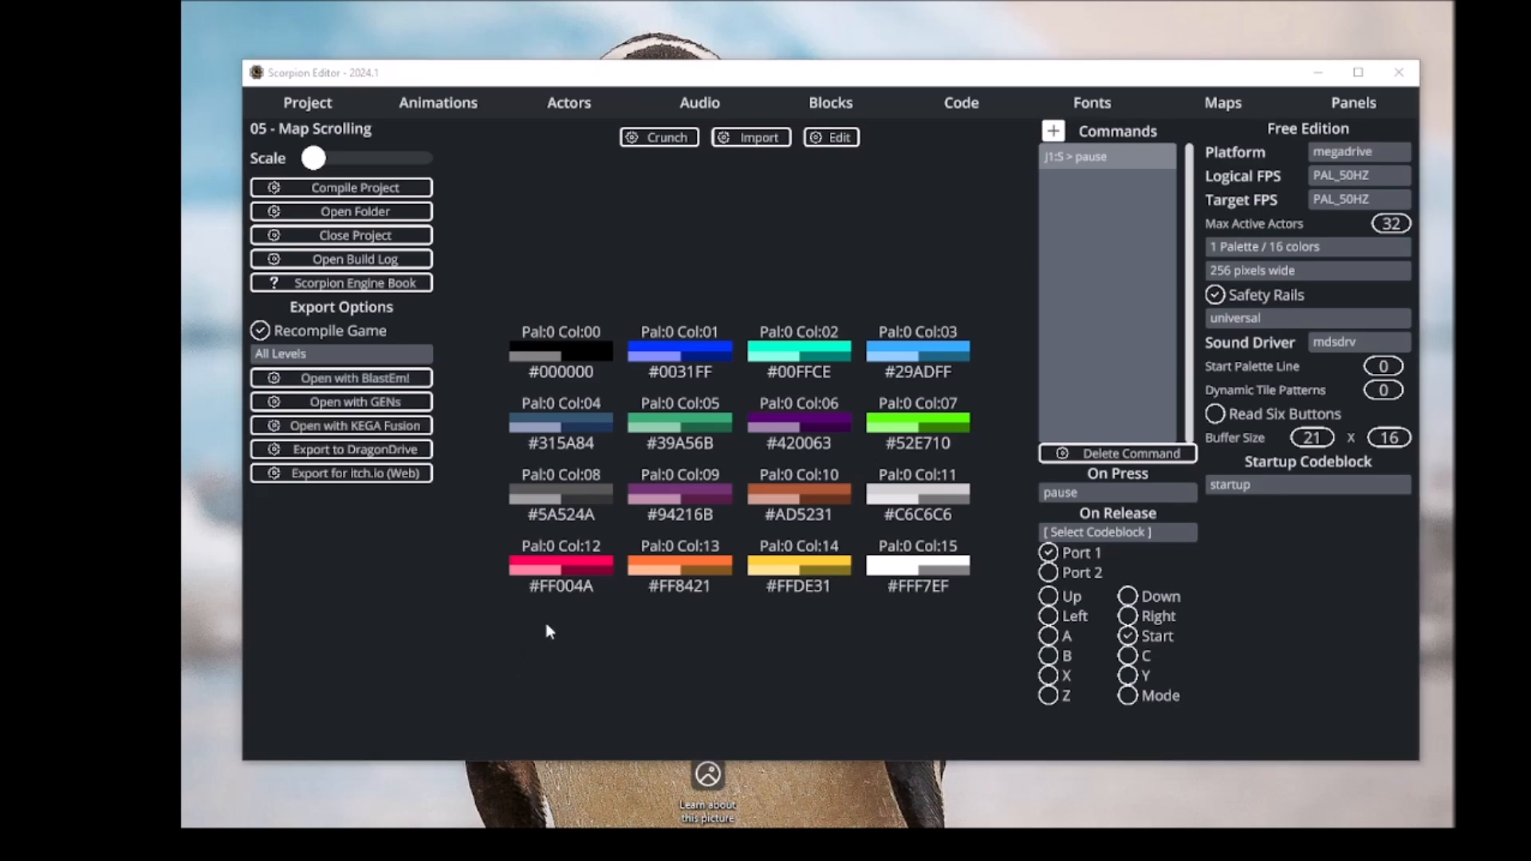
Add a tileset to the project from tiles.png and save it as new_tileset.tileset.tsx.
left_click(1228, 102)
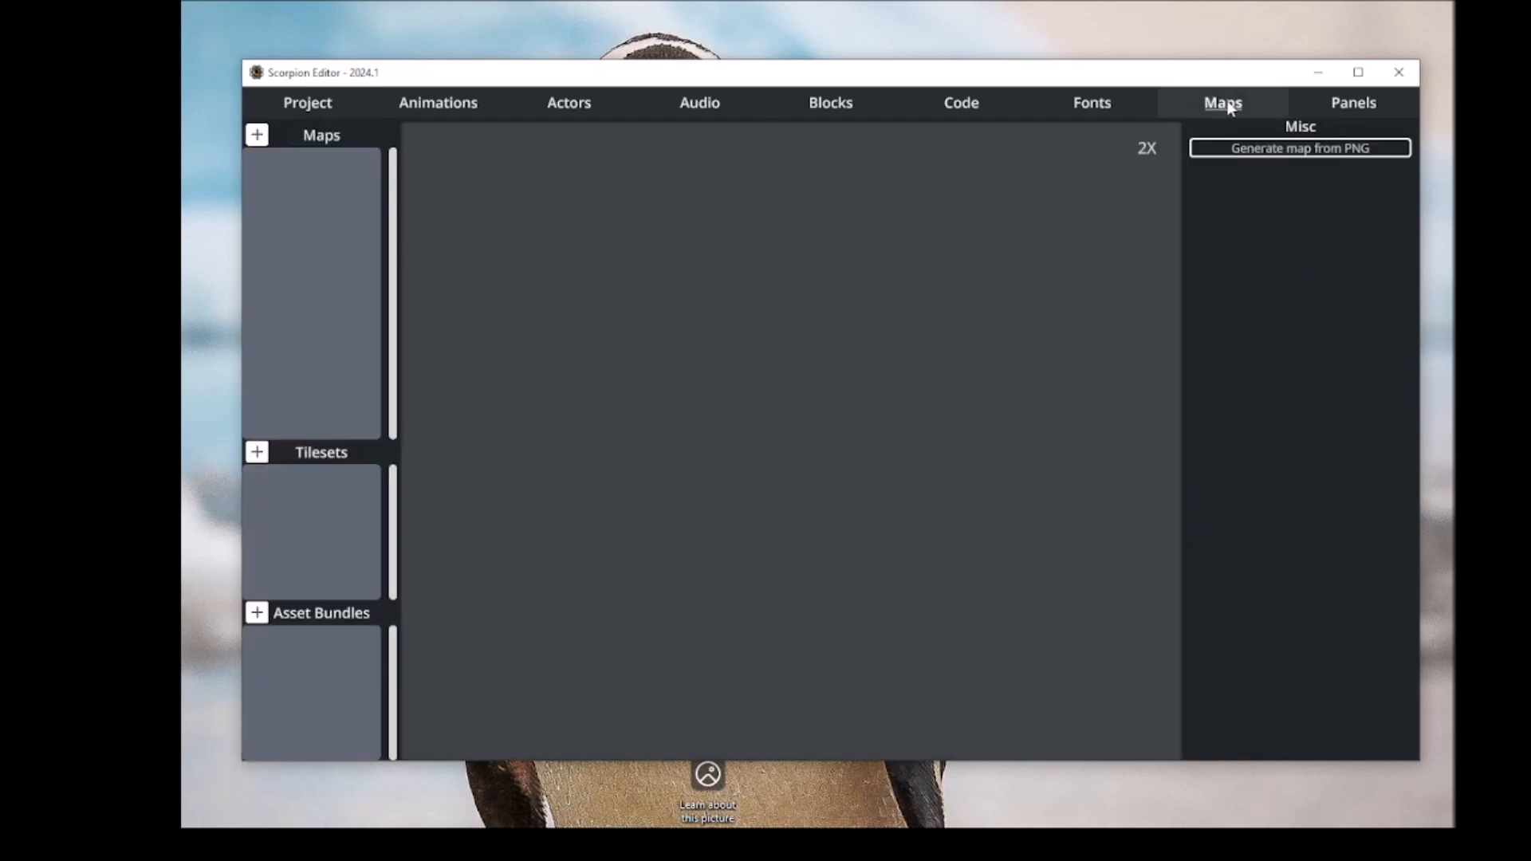
left_click(257, 453)
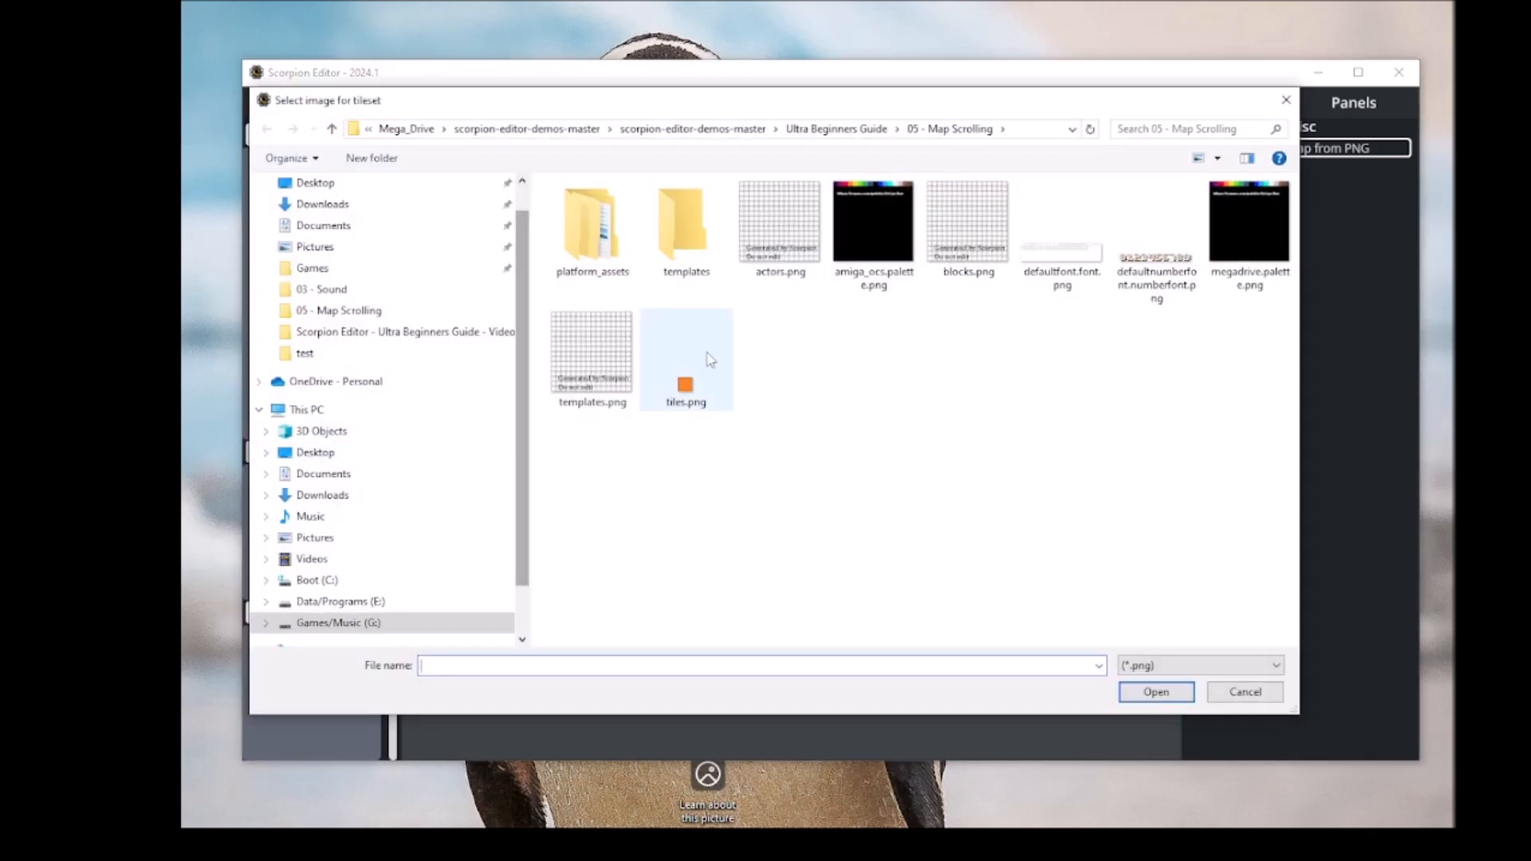
left_click(710, 360)
left_click(1158, 693)
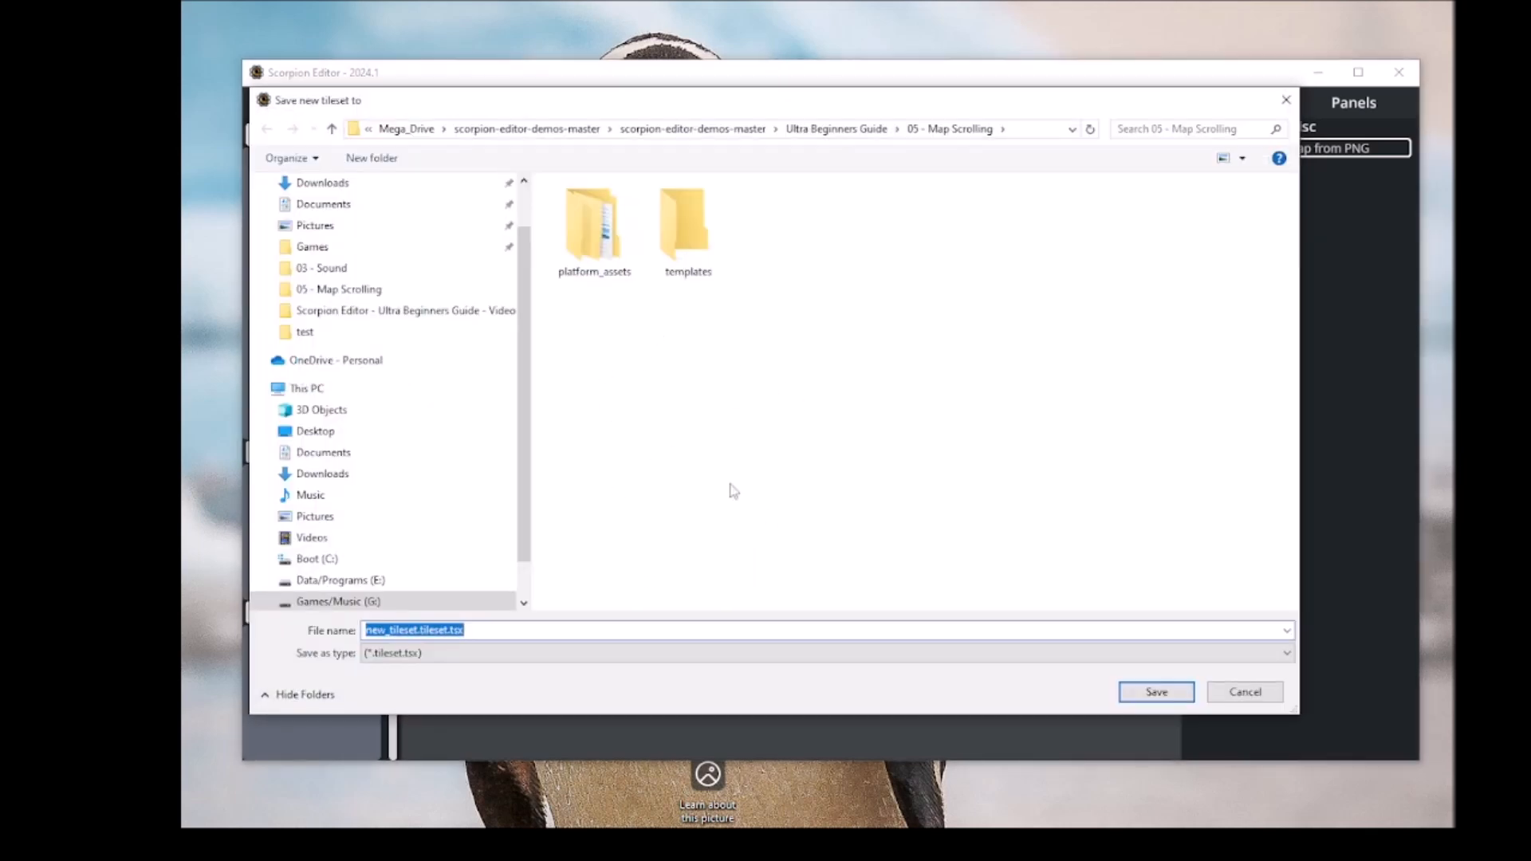
left_click(1148, 688)
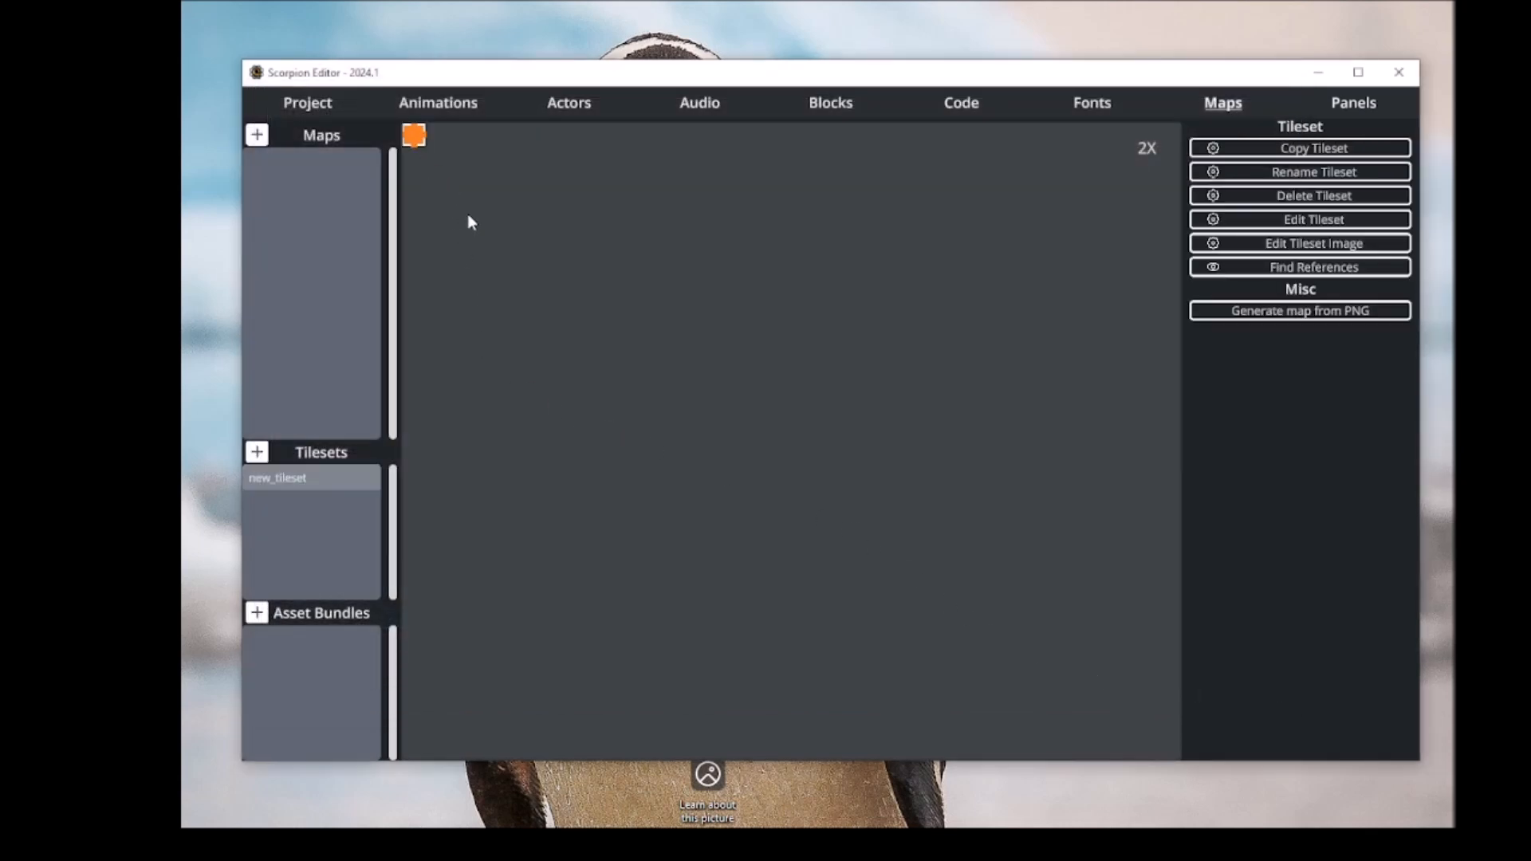
Add a map based on new_tileset and save it as new_map.tmx.
left_click(257, 134)
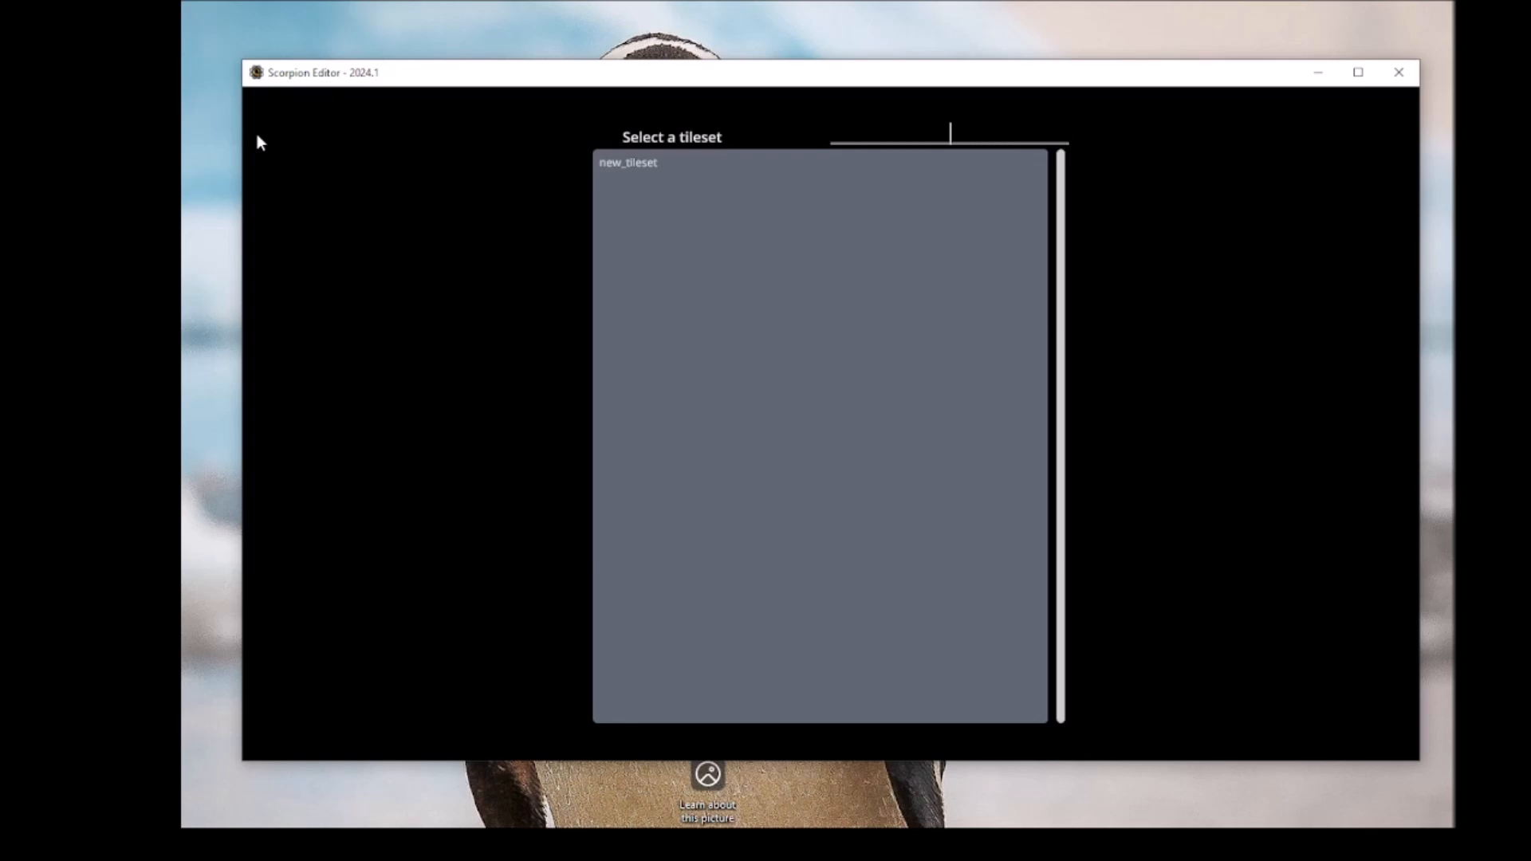
left_click(643, 161)
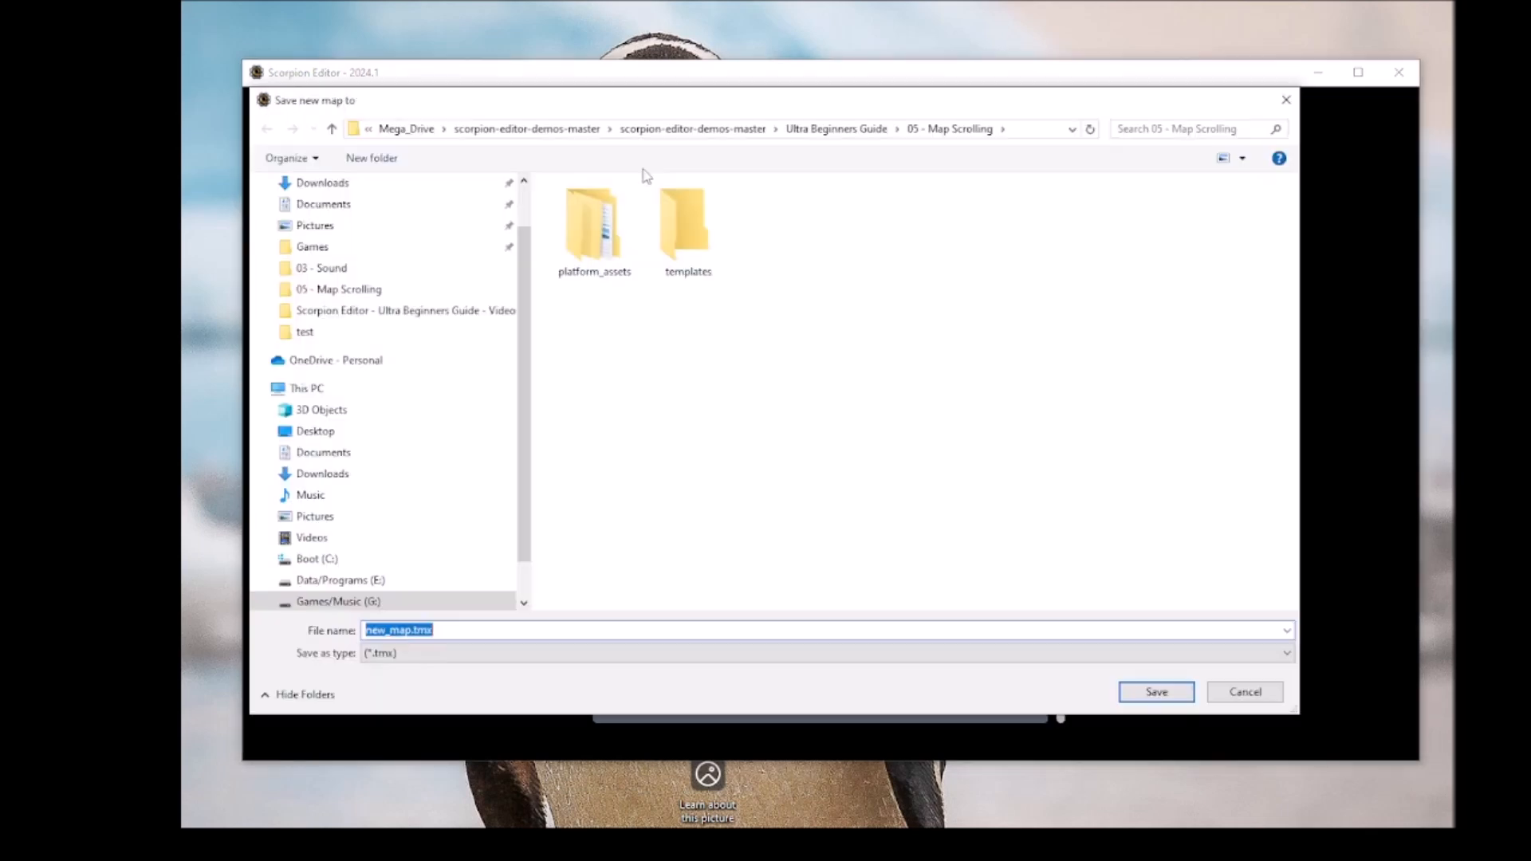
left_click(1158, 693)
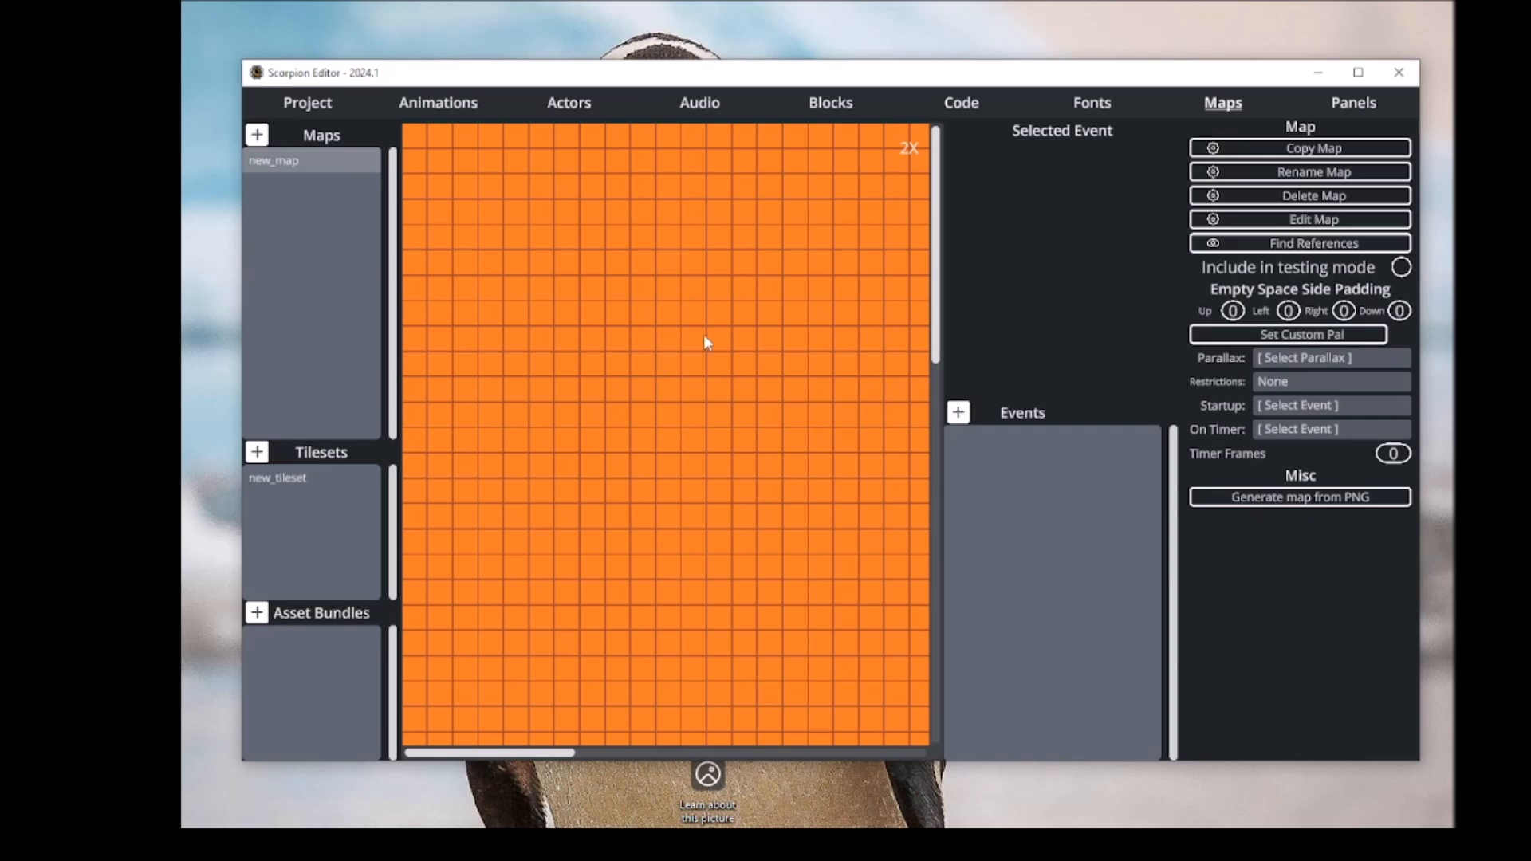
Open new_map for editing in Tiled, dismiss the file error and move the Tiled window into view.
left_click(1275, 222)
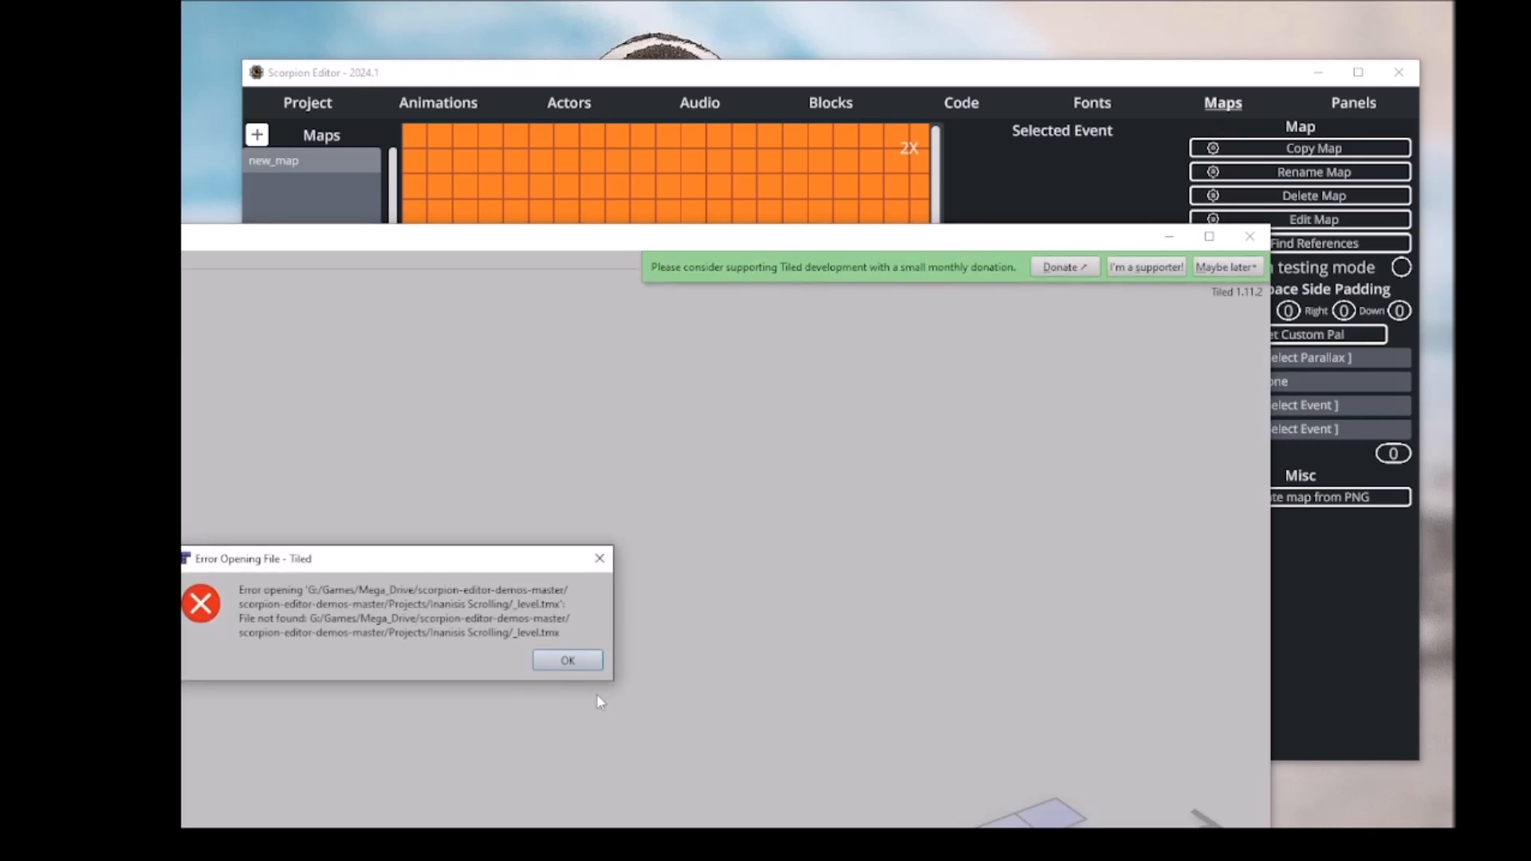
left_click(561, 660)
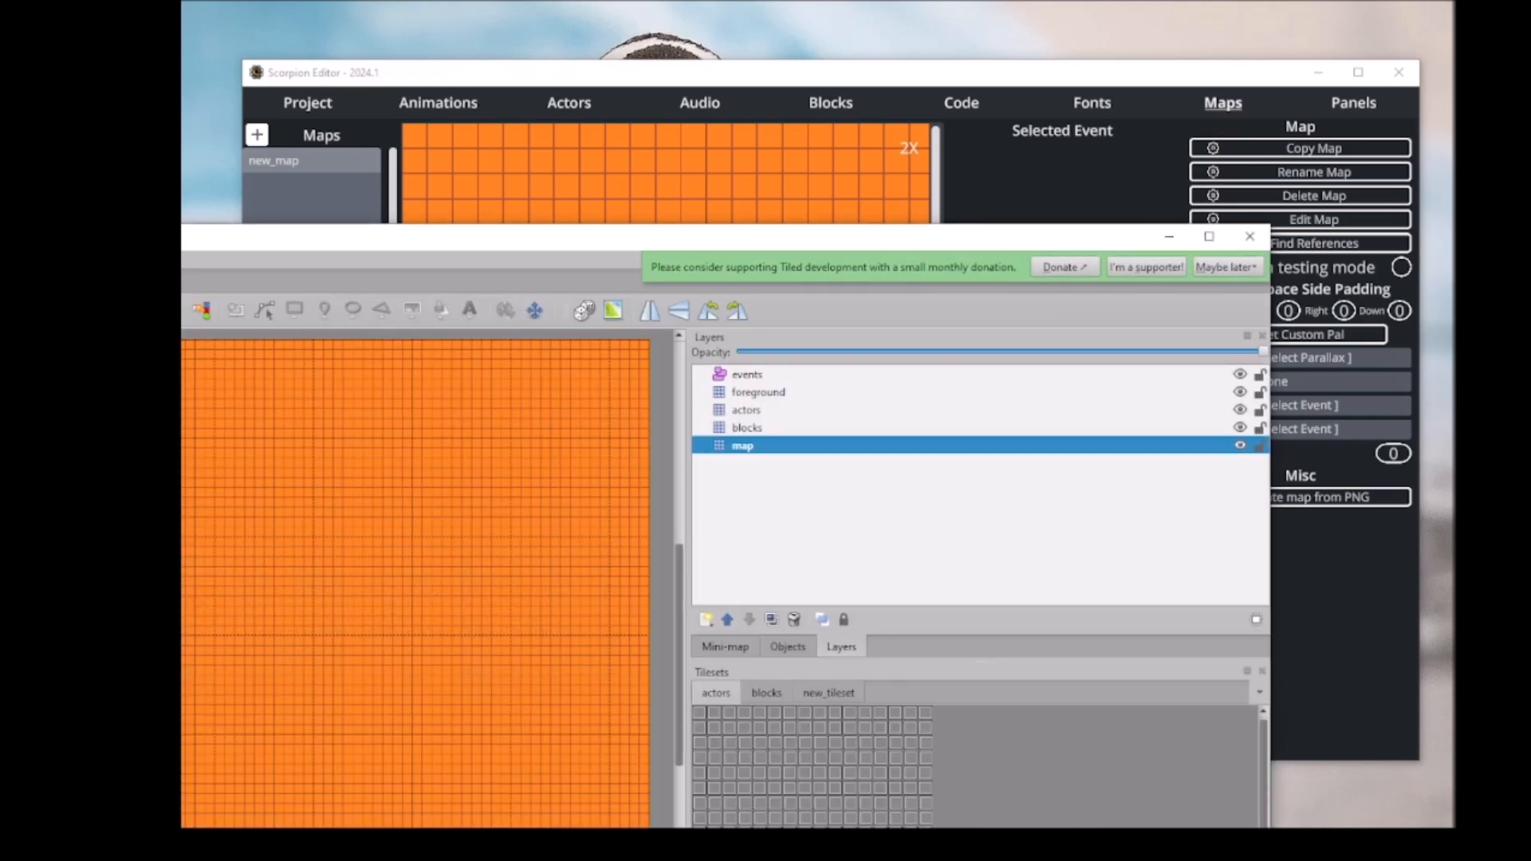
left_click_drag(1271, 827, 761, 827)
left_click(701, 236)
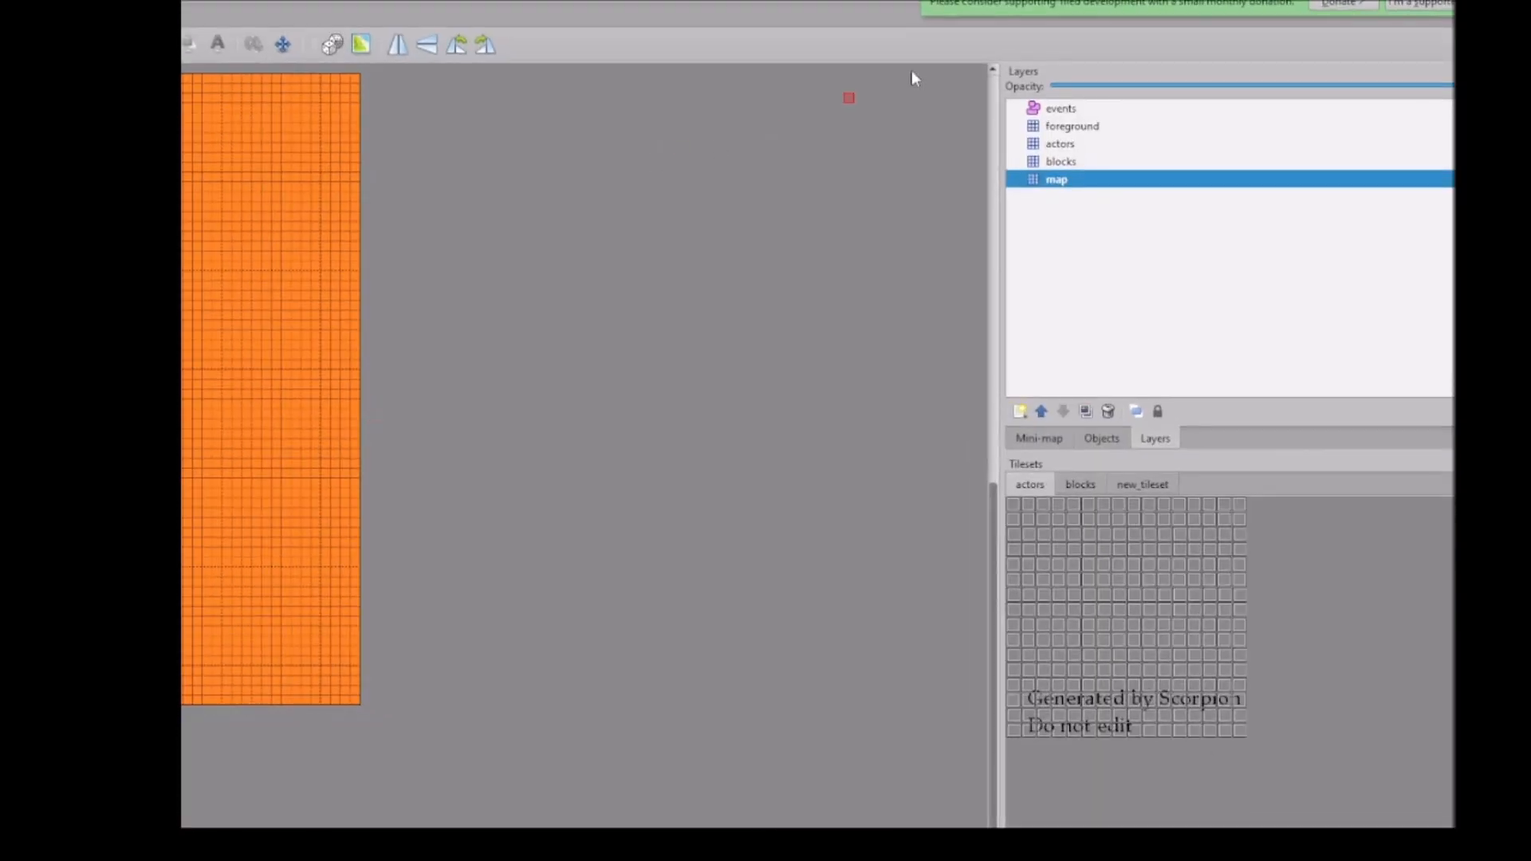
key("super+Down")
left_click_drag(86, 242, 797, 92)
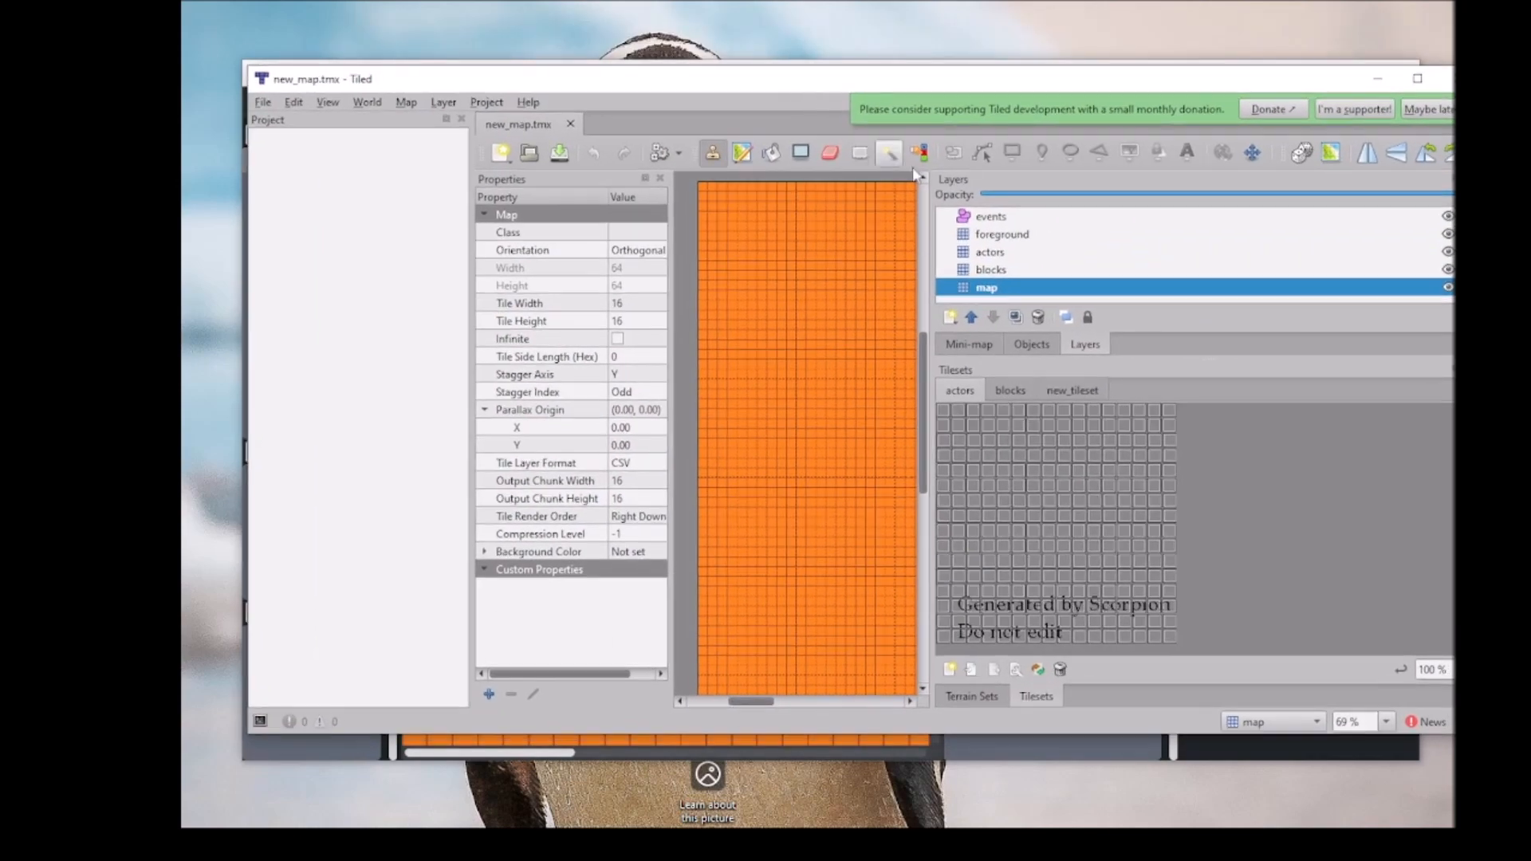
Permanently dismiss Tiled's donation reminder and fit the window within the visible screen.
left_click(1429, 110)
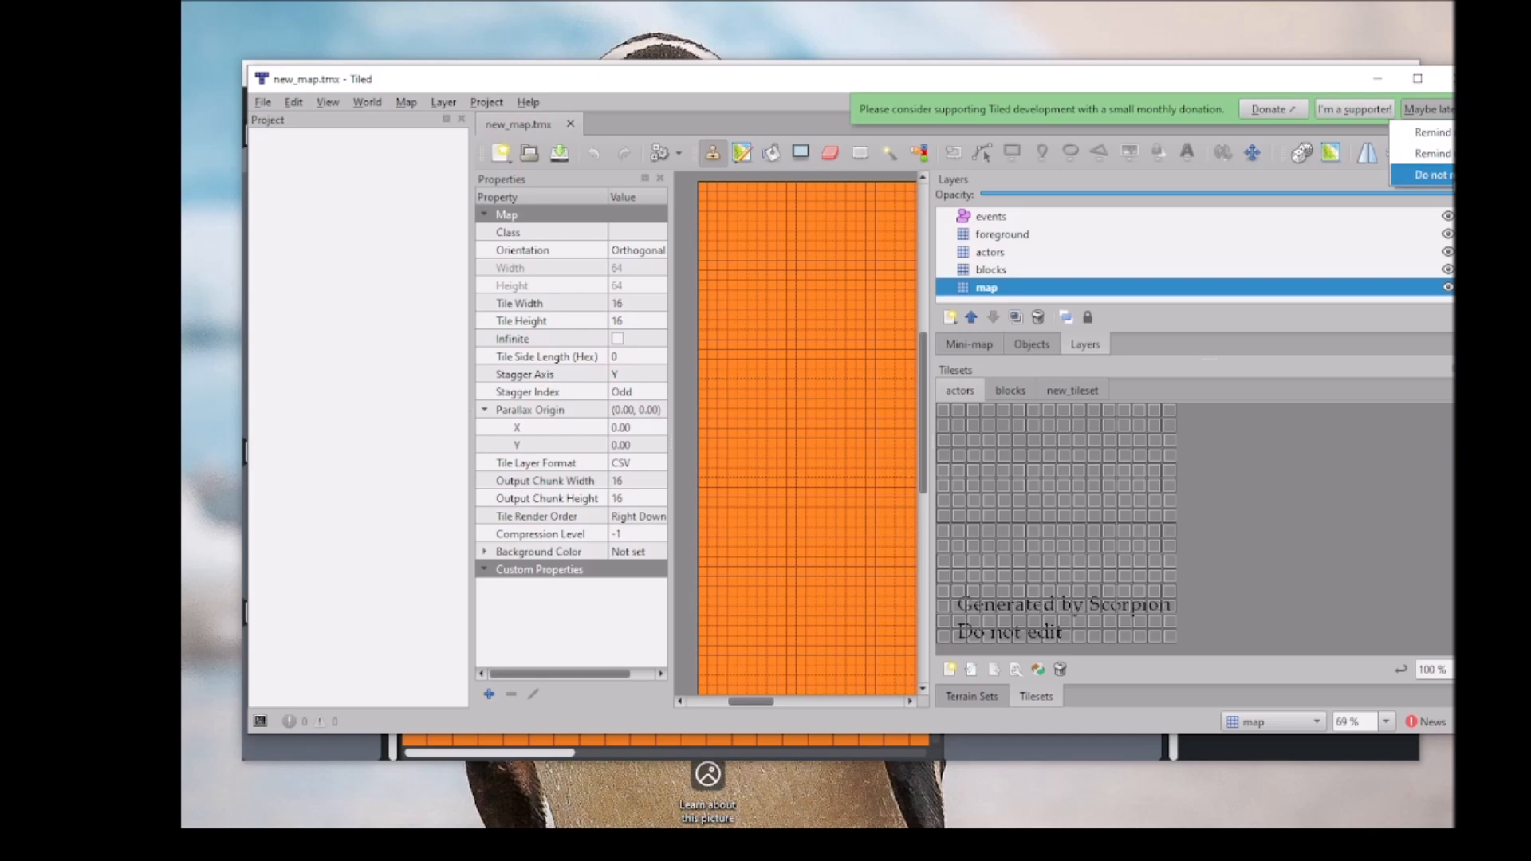
left_click(1432, 175)
mouse_move(1453, 733)
left_mouse_down()
mouse_move(1448, 806)
mouse_move(1446, 732)
left_mouse_up()
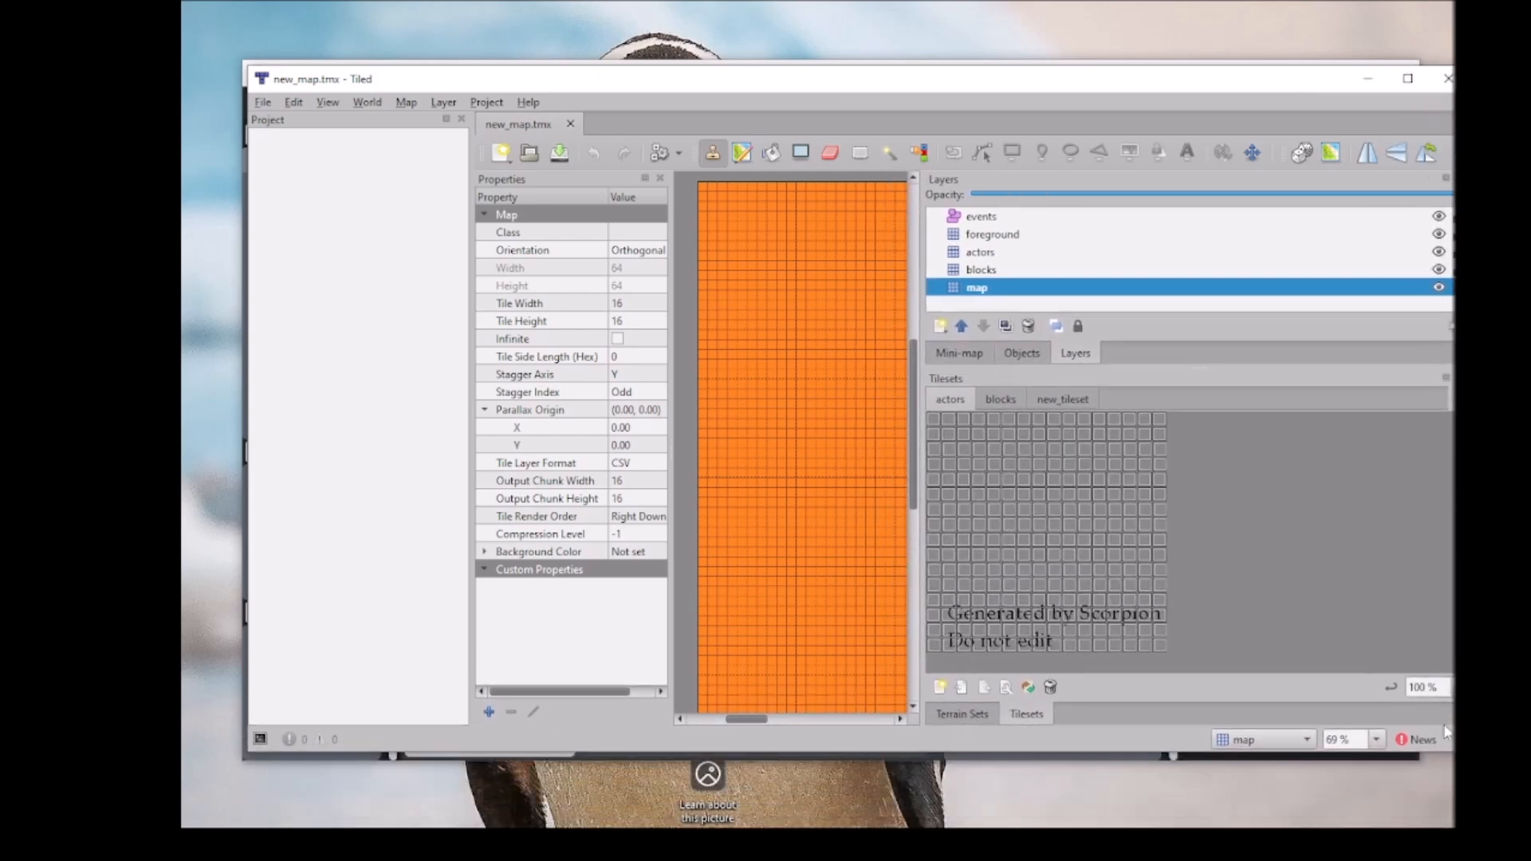
left_click_drag(690, 85, 666, 136)
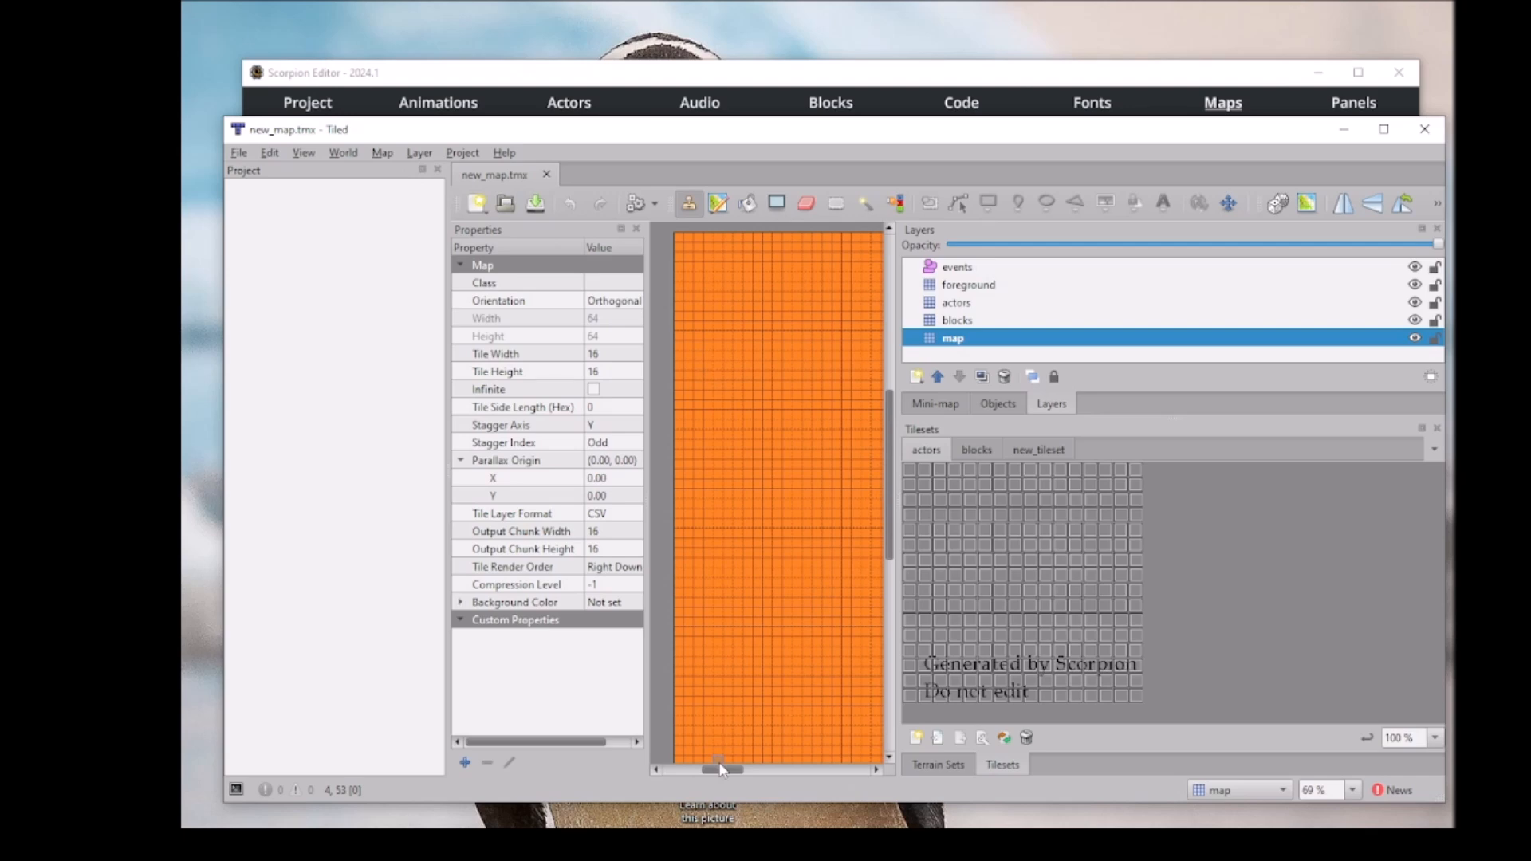
Resize the map to 30 tiles wide and 14 tiles high.
left_click_drag(720, 767, 686, 783)
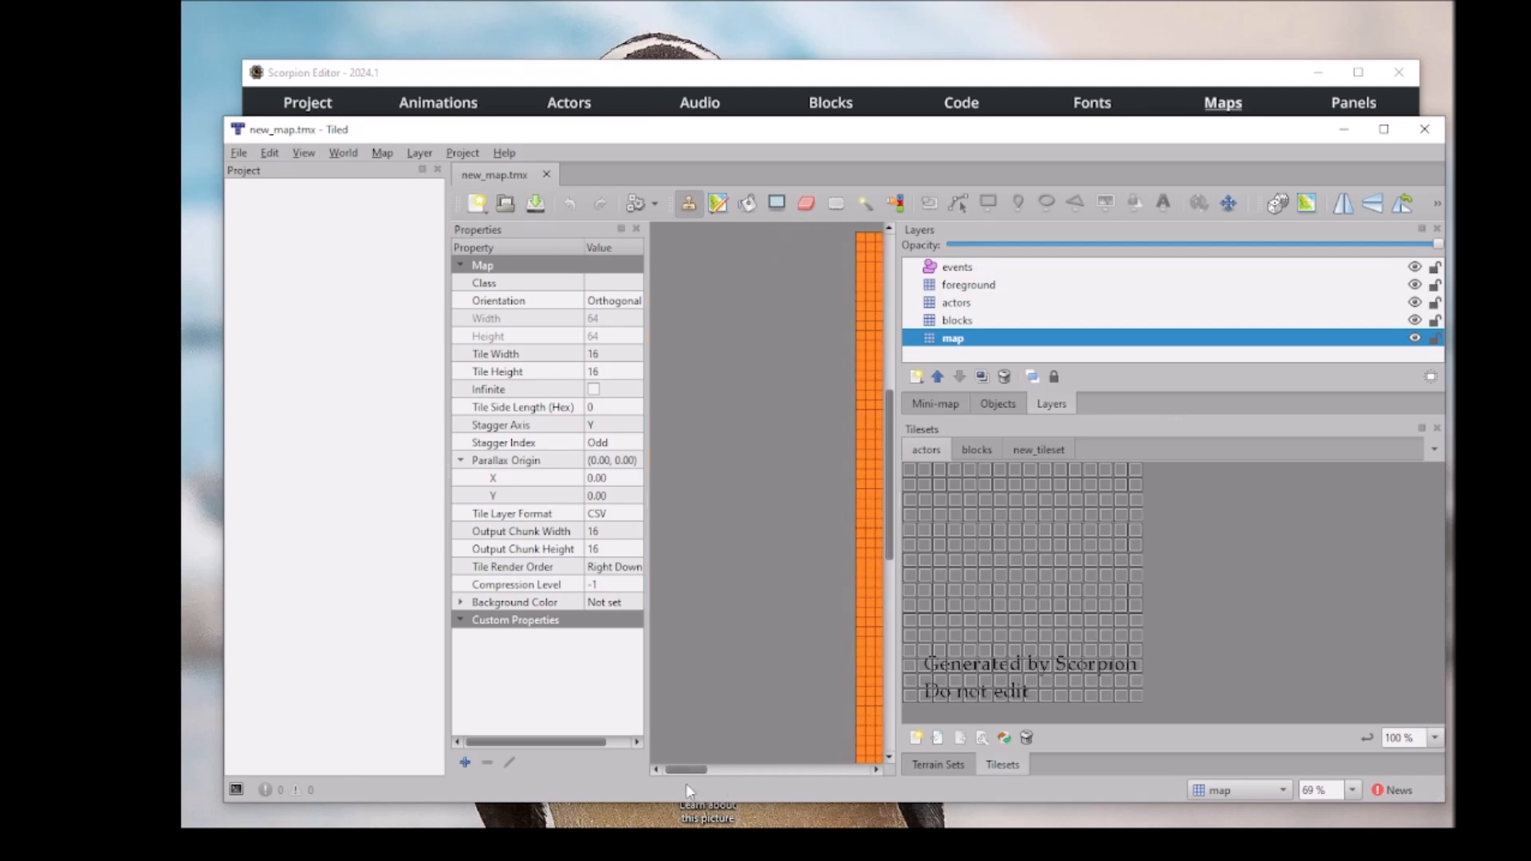
left_click(378, 150)
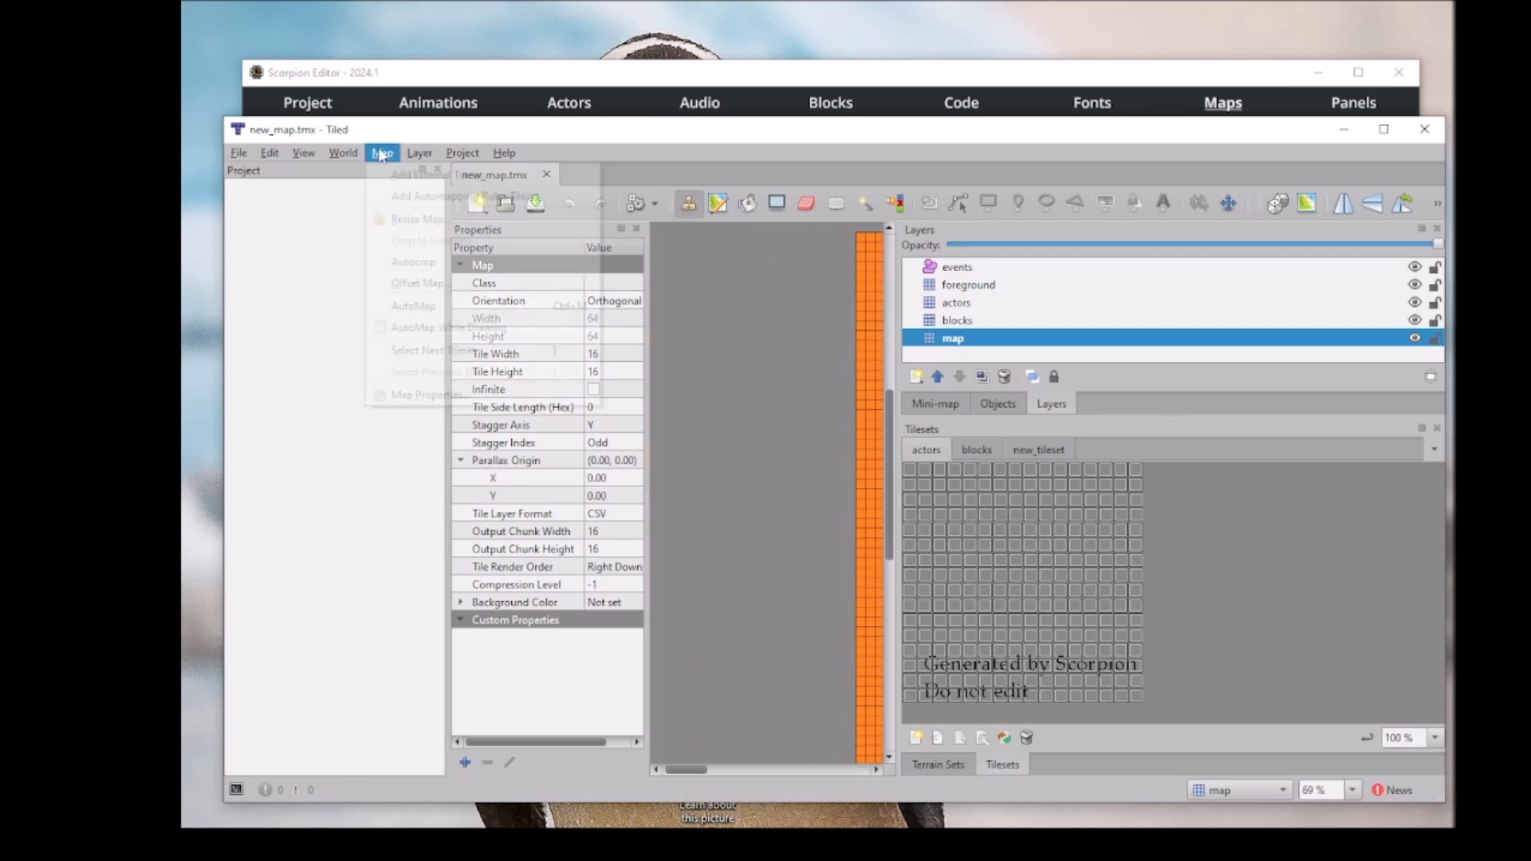
left_click(408, 219)
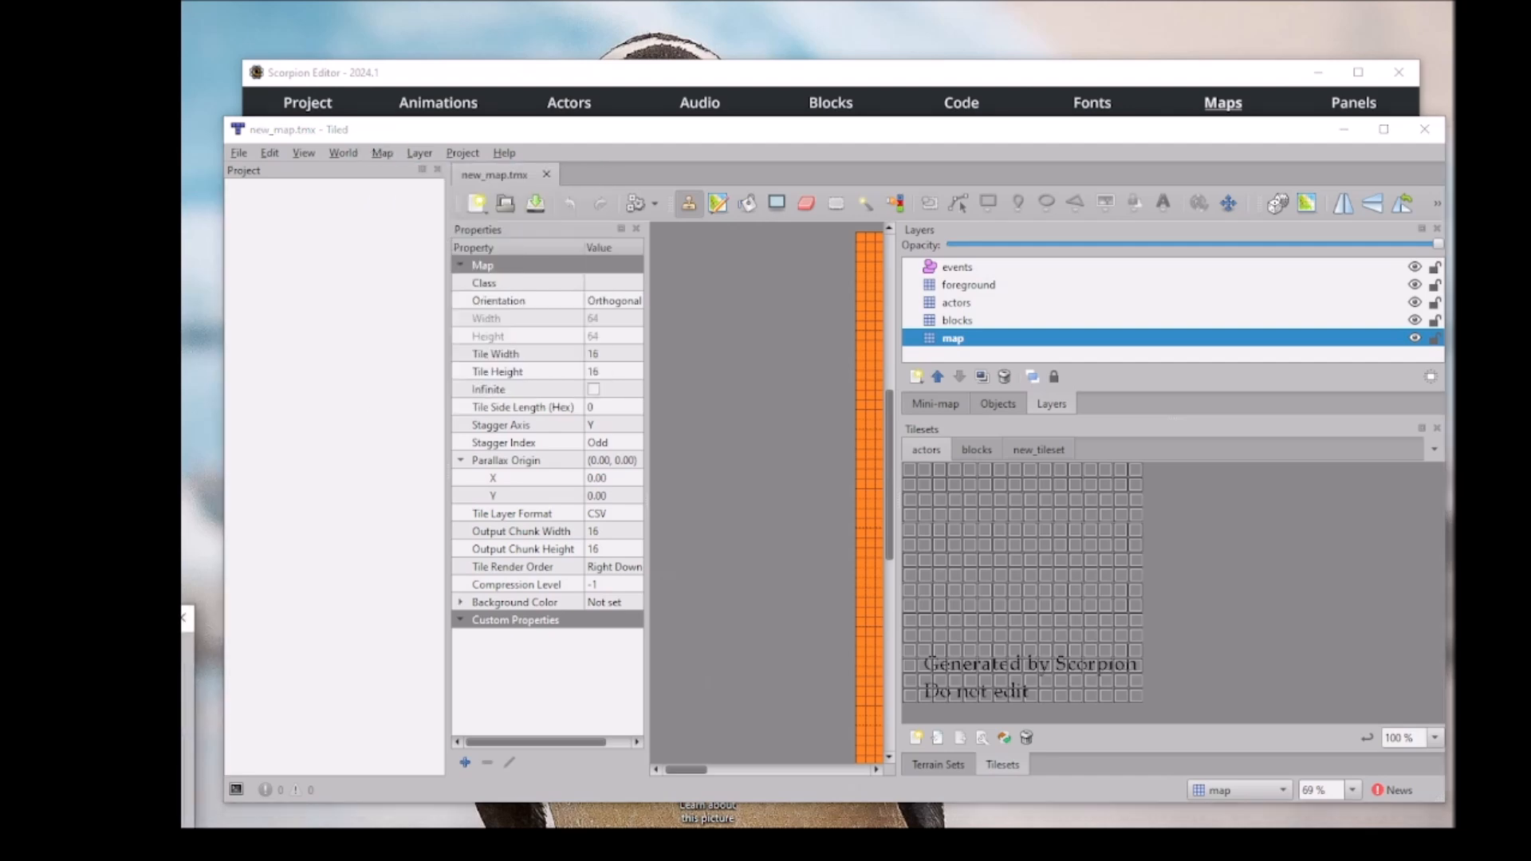
left_click(678, 309)
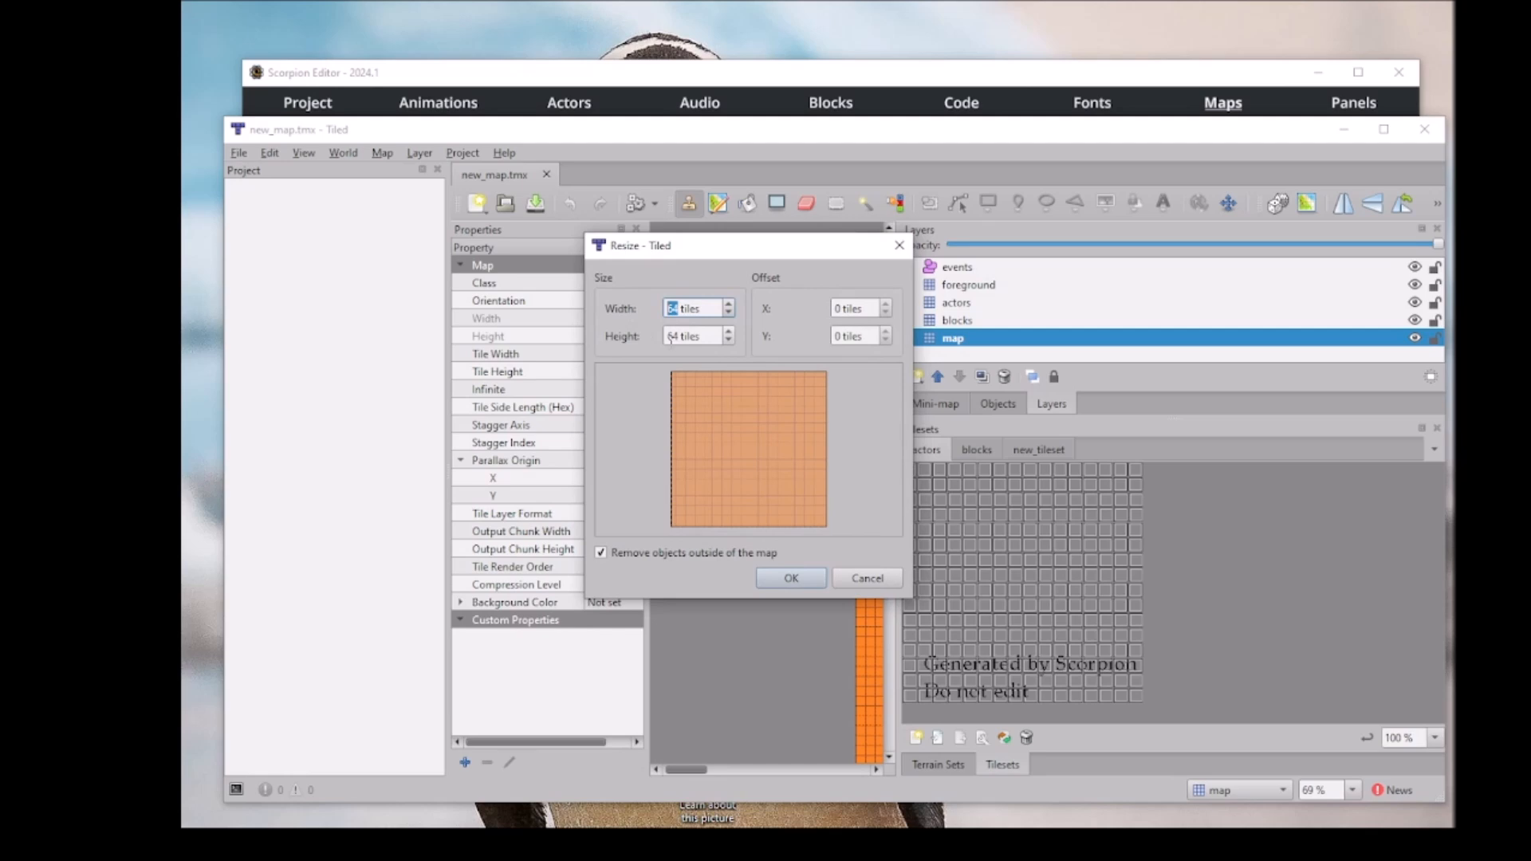
left_click(678, 336)
left_click_drag(677, 336, 634, 350)
type("14")
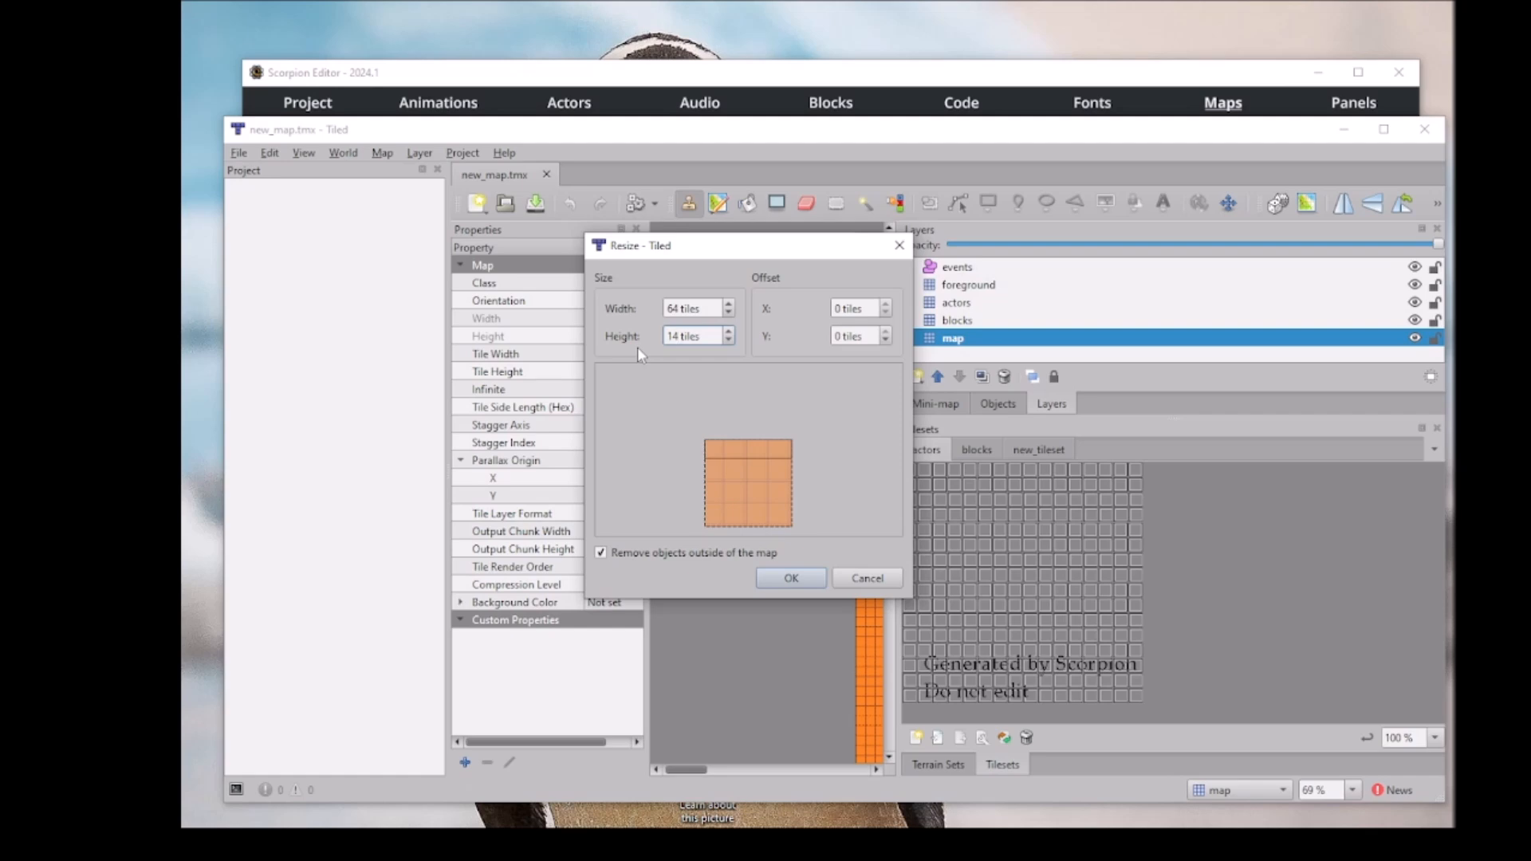
left_click_drag(680, 307, 665, 308)
type("30")
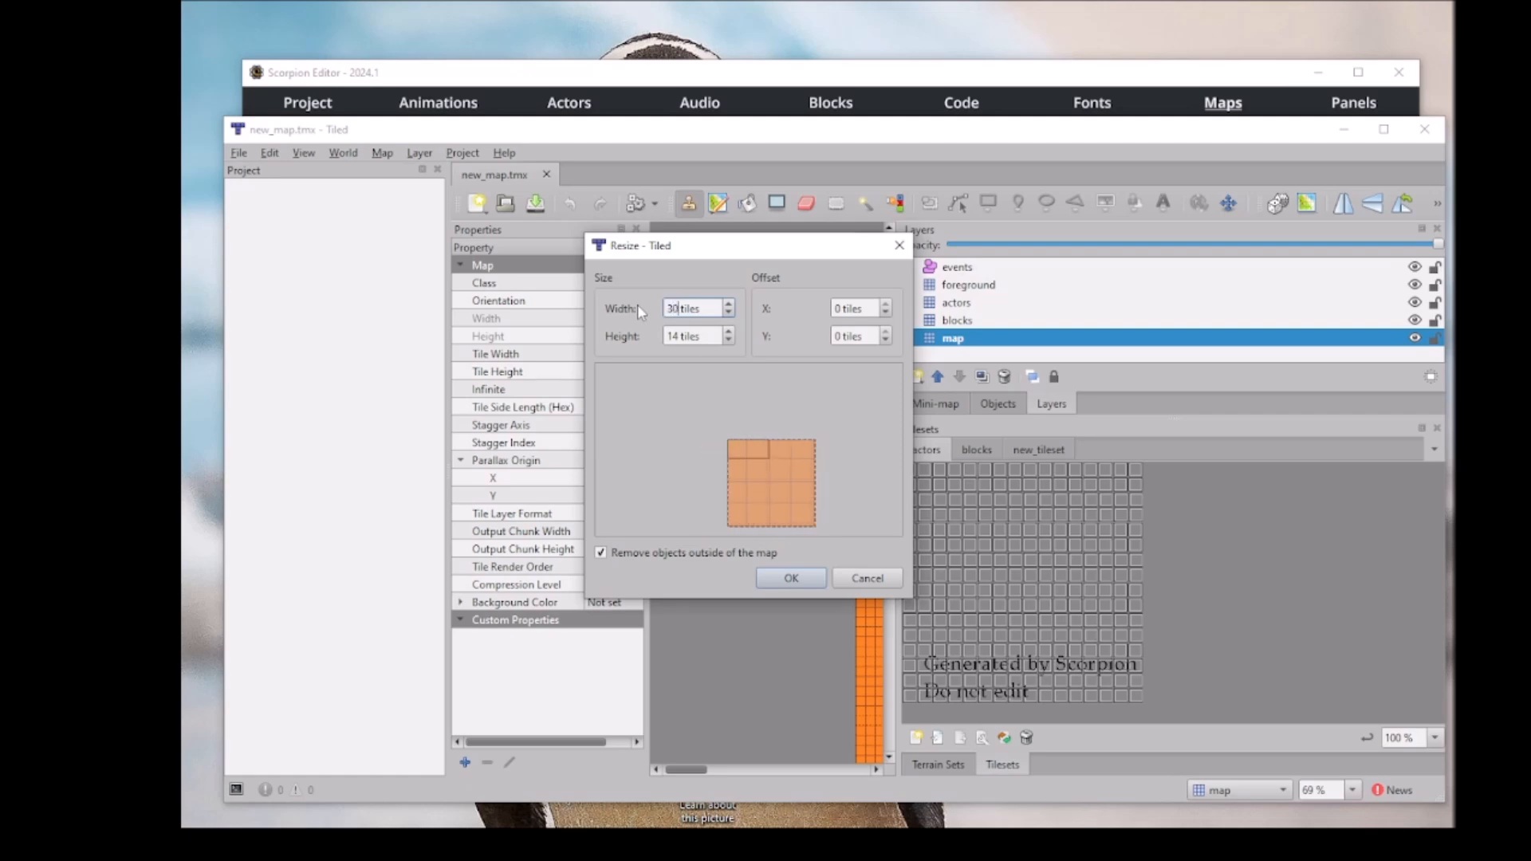
left_click(804, 579)
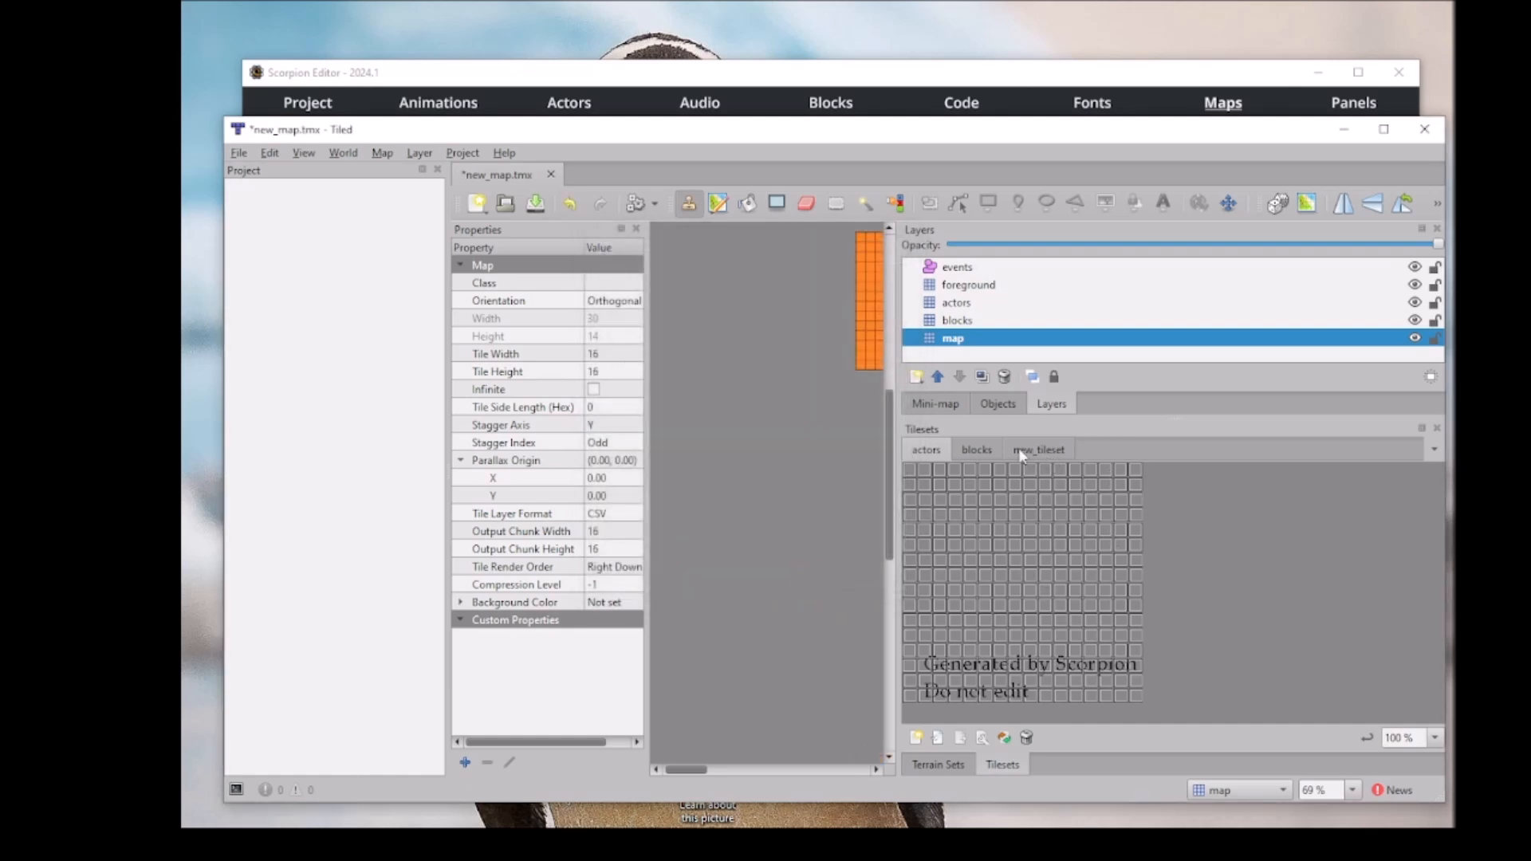
Widen the map view so the whole map fits, and show the tiles of new_tileset.
left_click_drag(894, 435, 1068, 454)
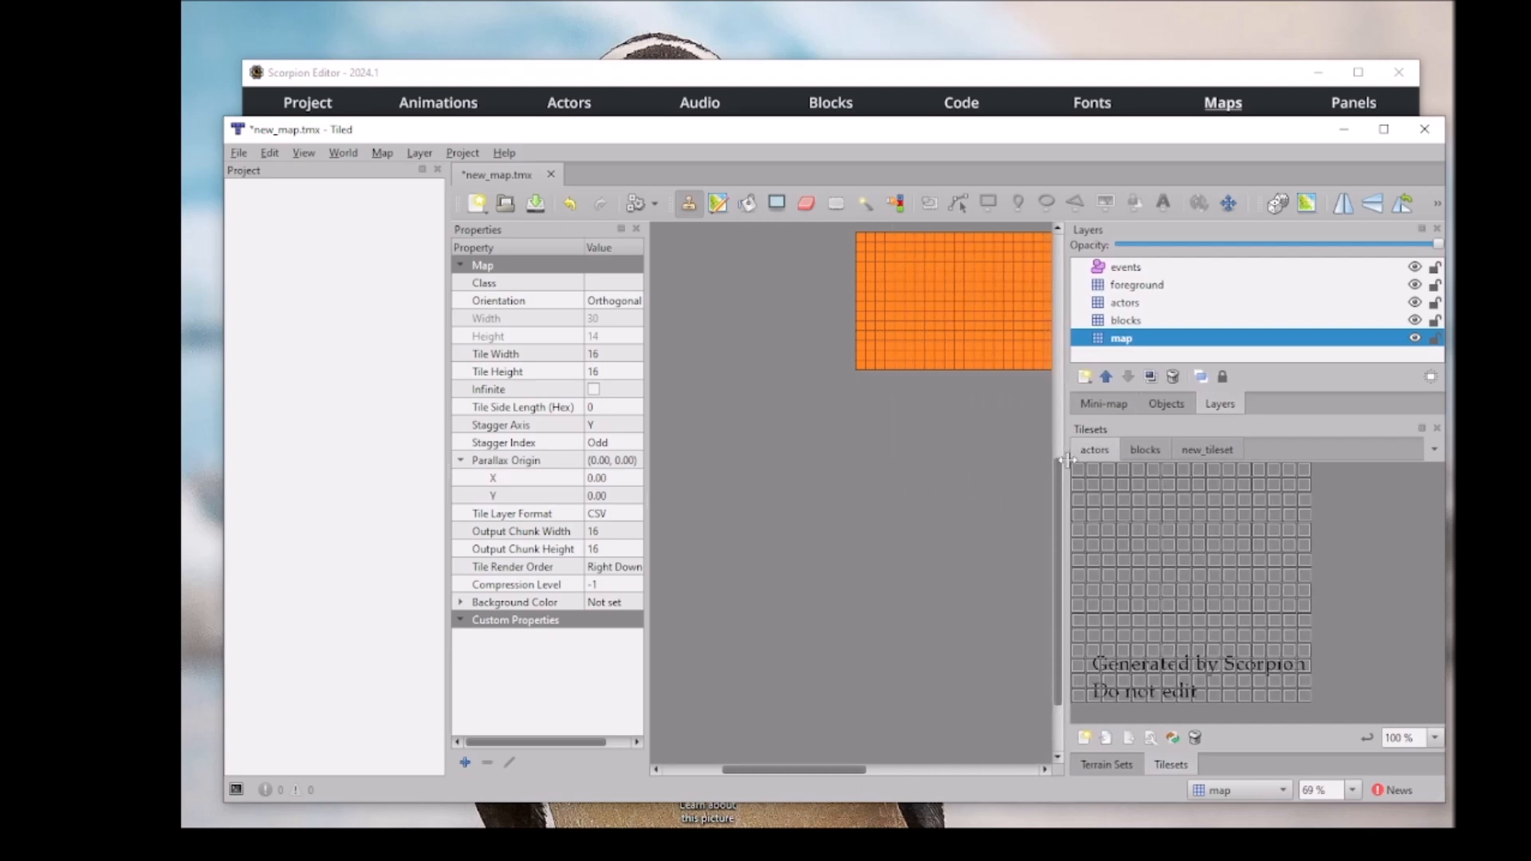
left_click(1209, 447)
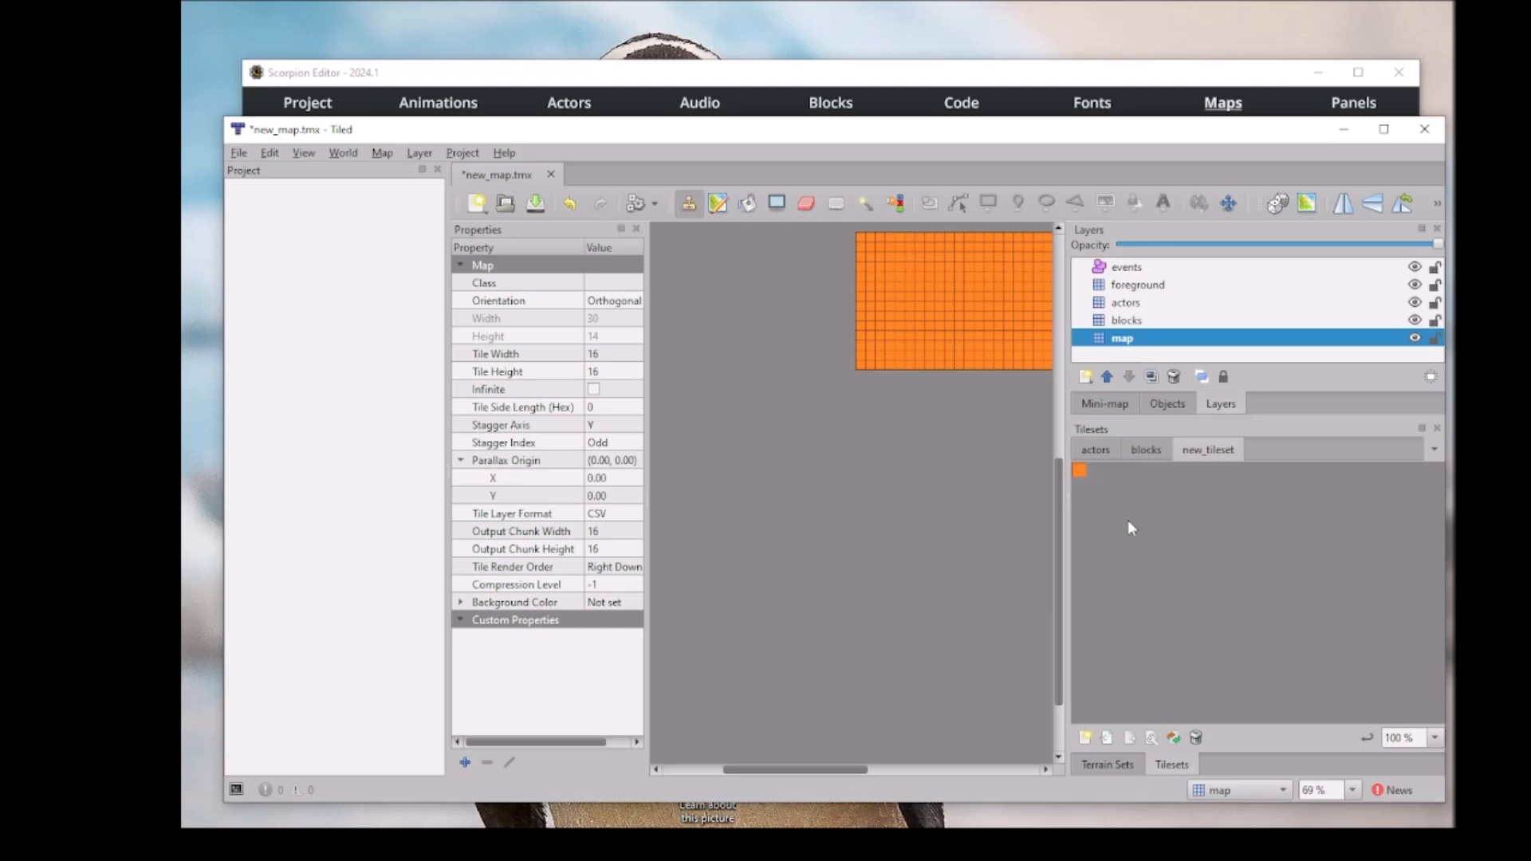
left_click_drag(807, 770, 874, 780)
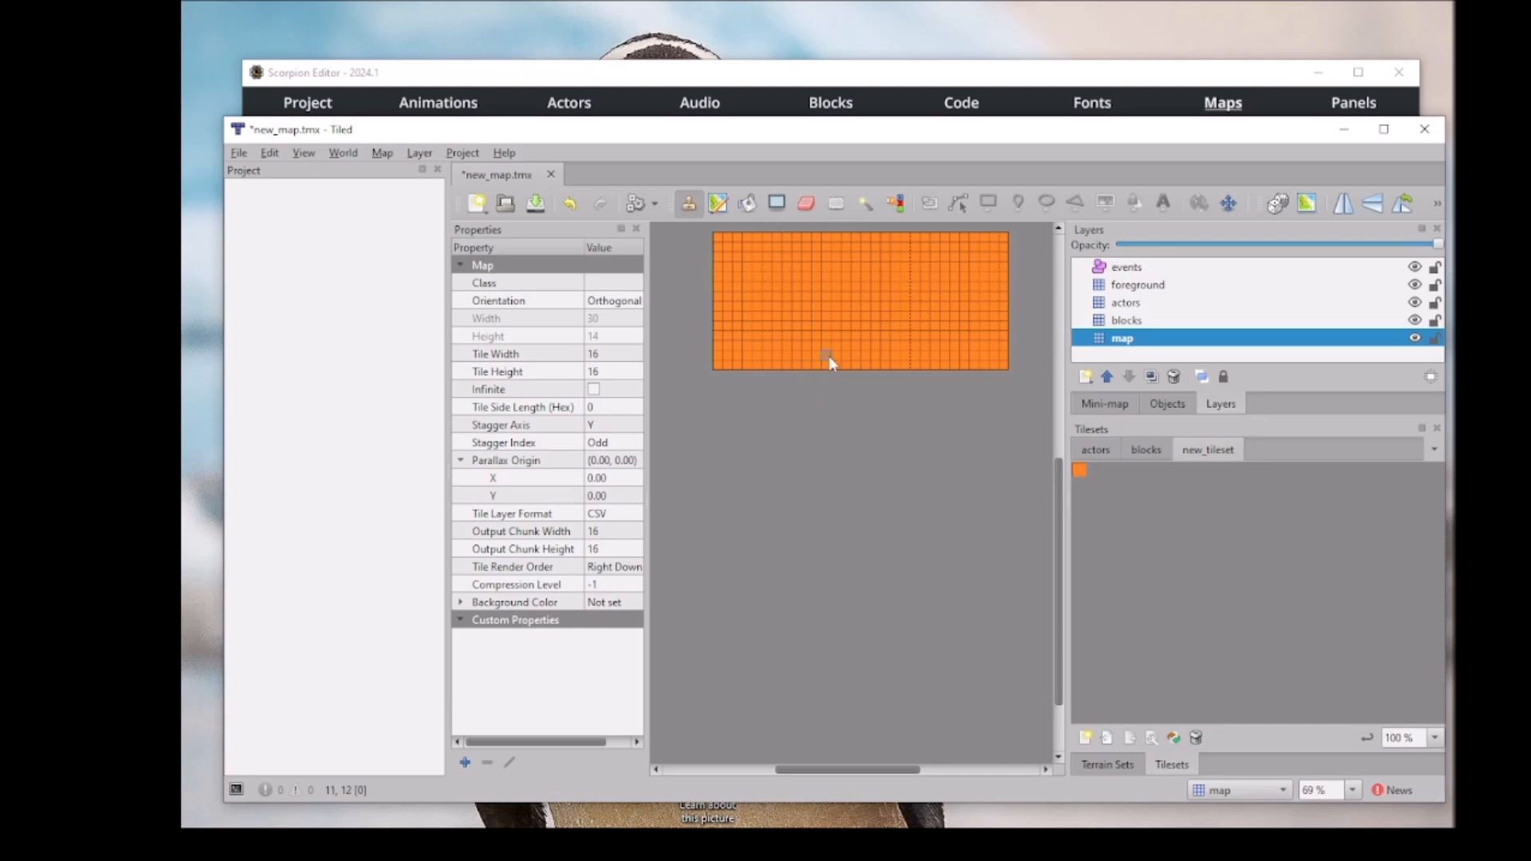
Erase some tiles from the map layer with the Eraser and delete the rest using a rectangular selection over the whole map.
left_click(804, 203)
mouse_move(717, 238)
left_mouse_down()
mouse_move(899, 248)
mouse_move(952, 276)
mouse_move(864, 226)
mouse_move(793, 242)
mouse_move(986, 241)
mouse_move(1007, 222)
mouse_move(1020, 251)
mouse_move(988, 352)
mouse_move(743, 360)
left_mouse_up()
left_click(835, 202)
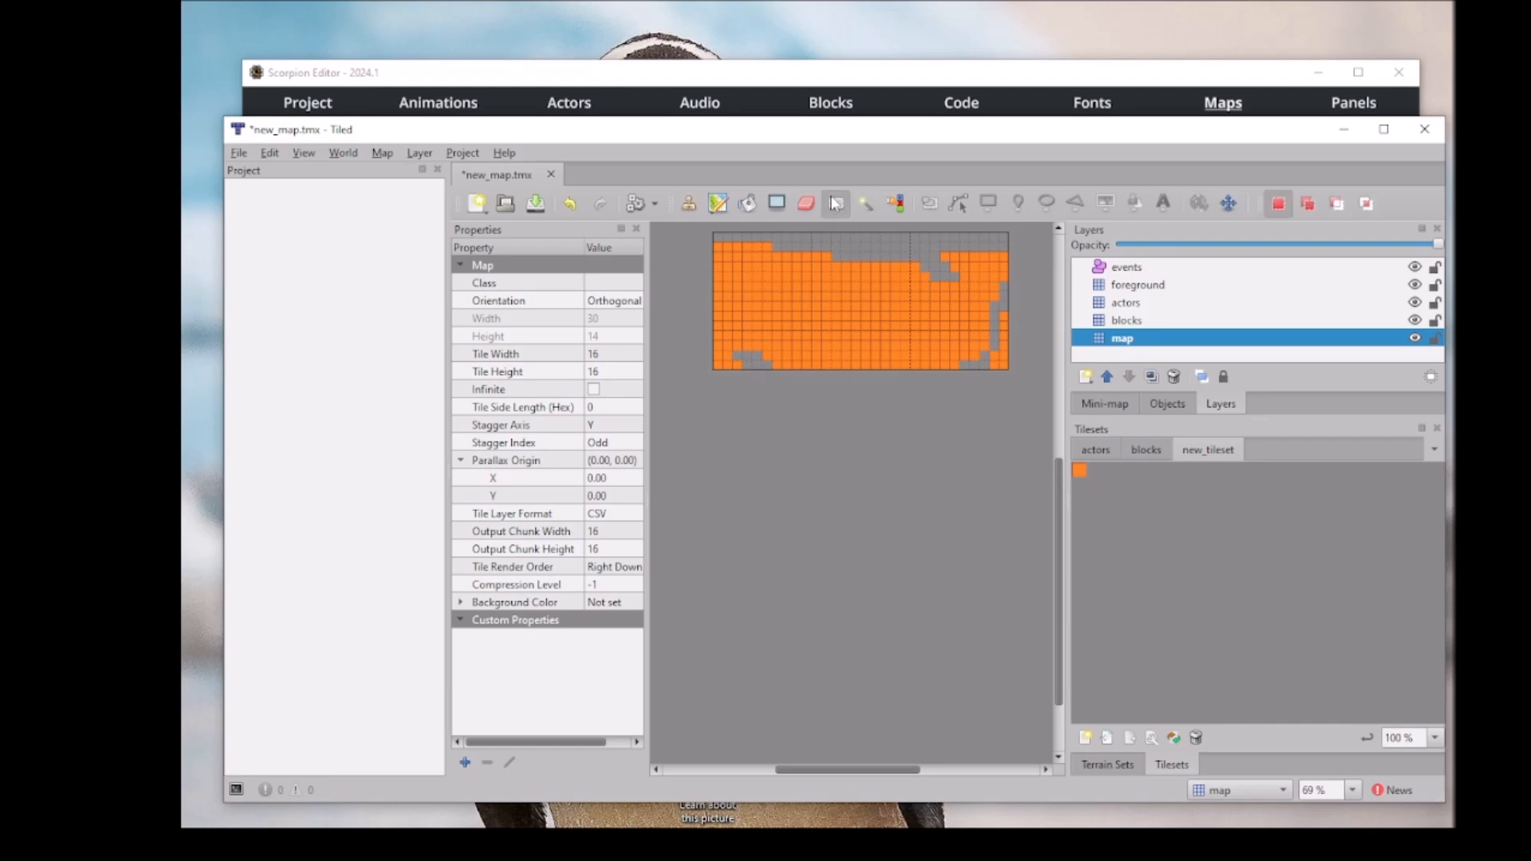
left_click_drag(716, 236, 1006, 365)
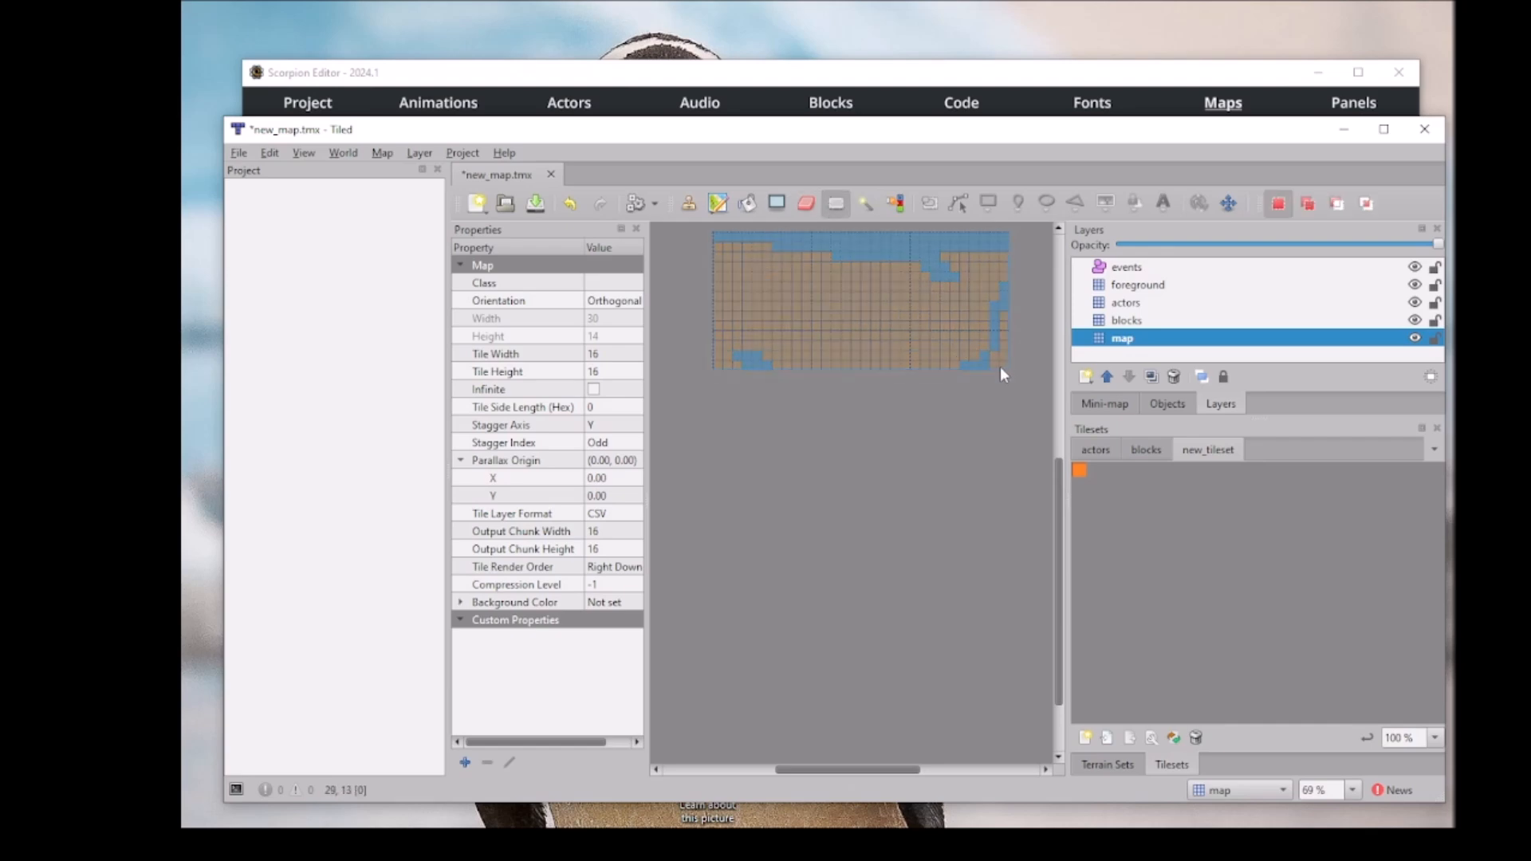
key("Delete")
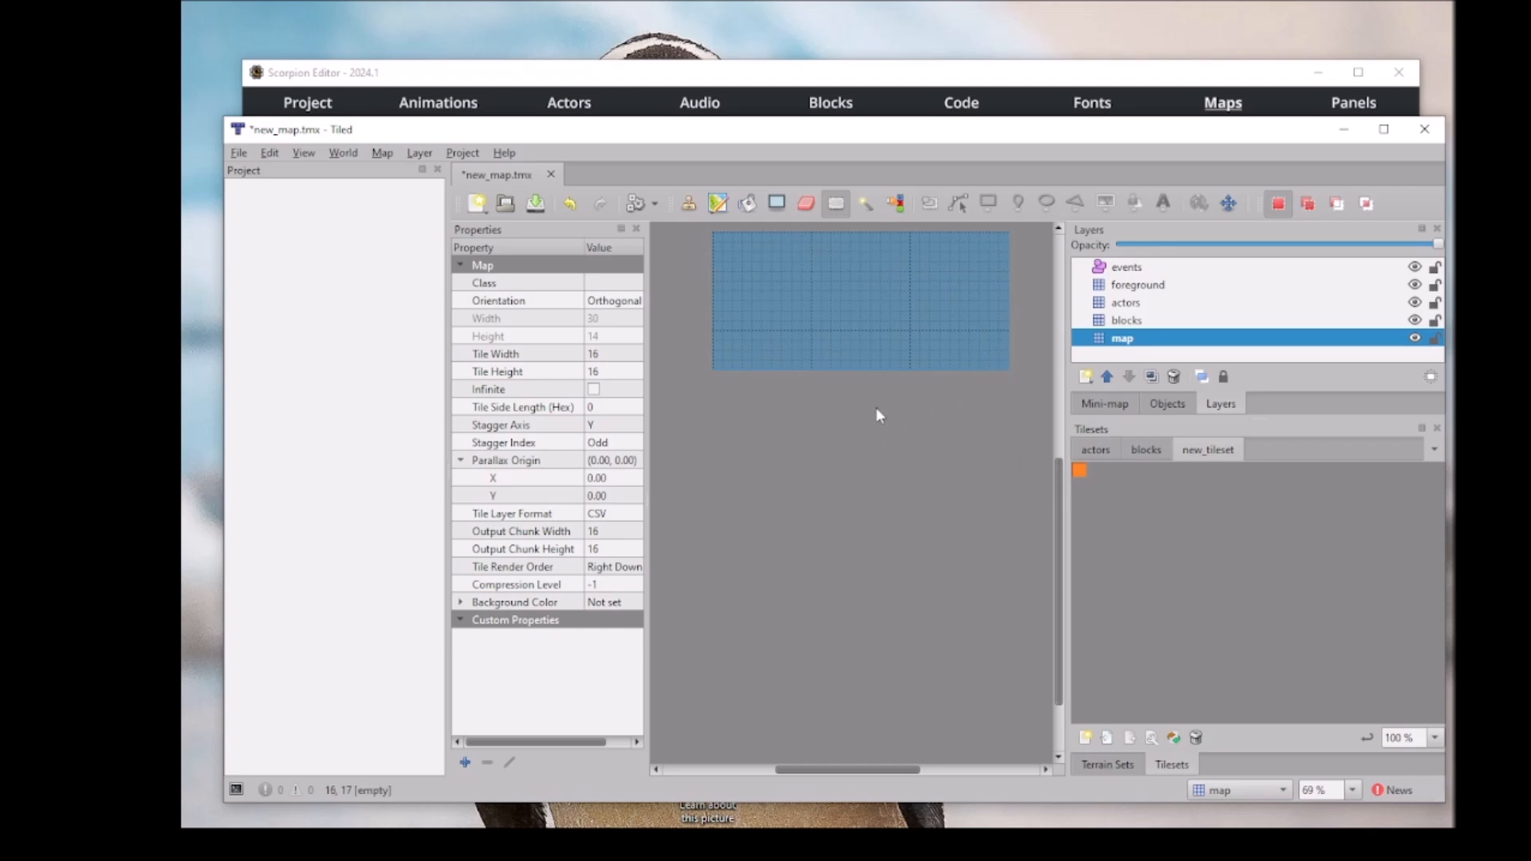
Clear the selection over the map and pick the orange tile of new_tileset for painting.
left_click(898, 413)
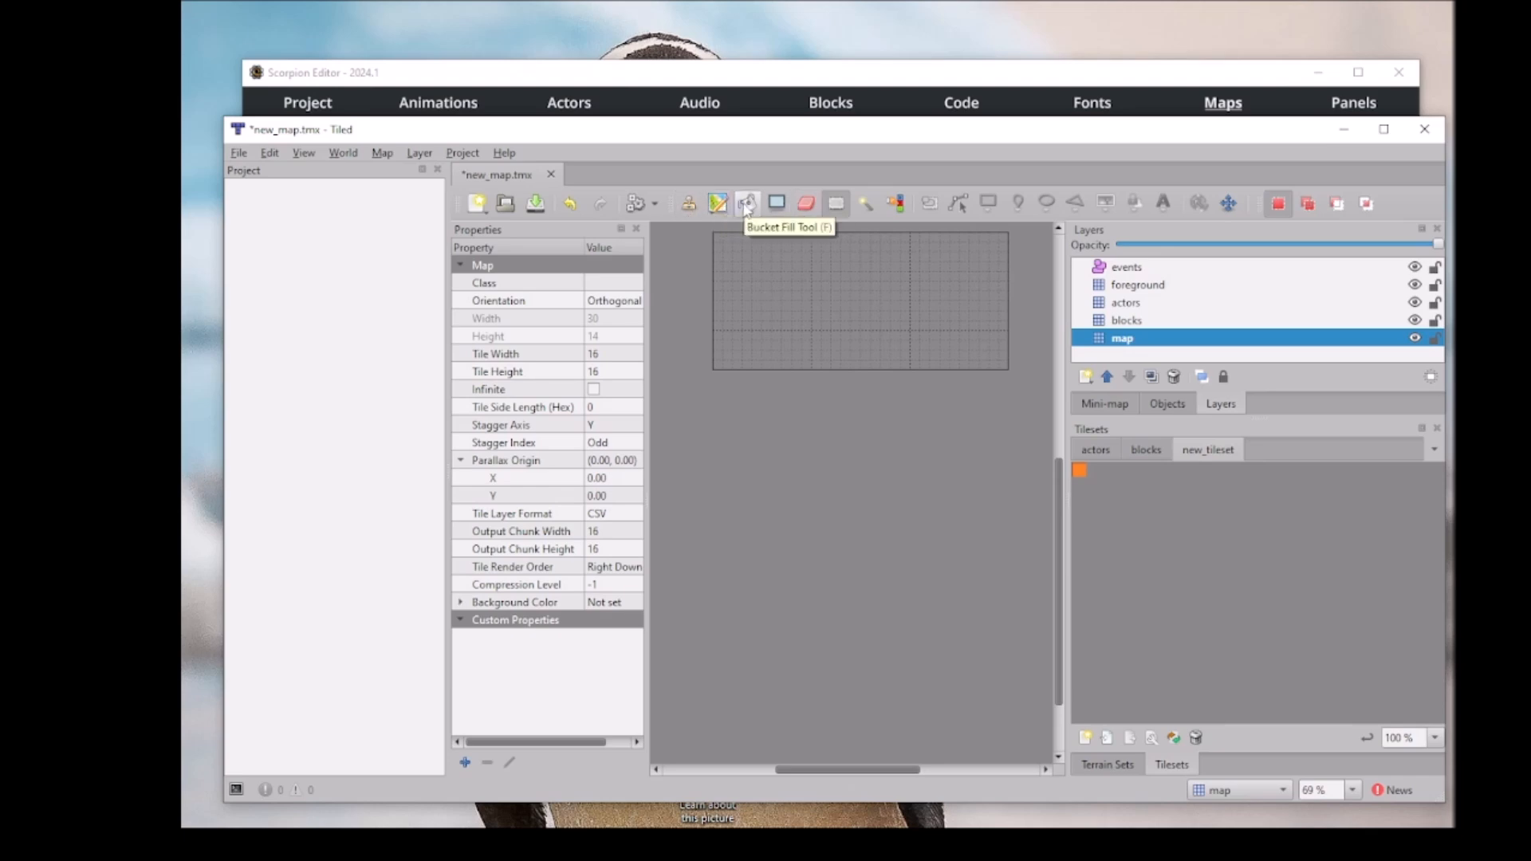
left_click_drag(983, 433, 1117, 510)
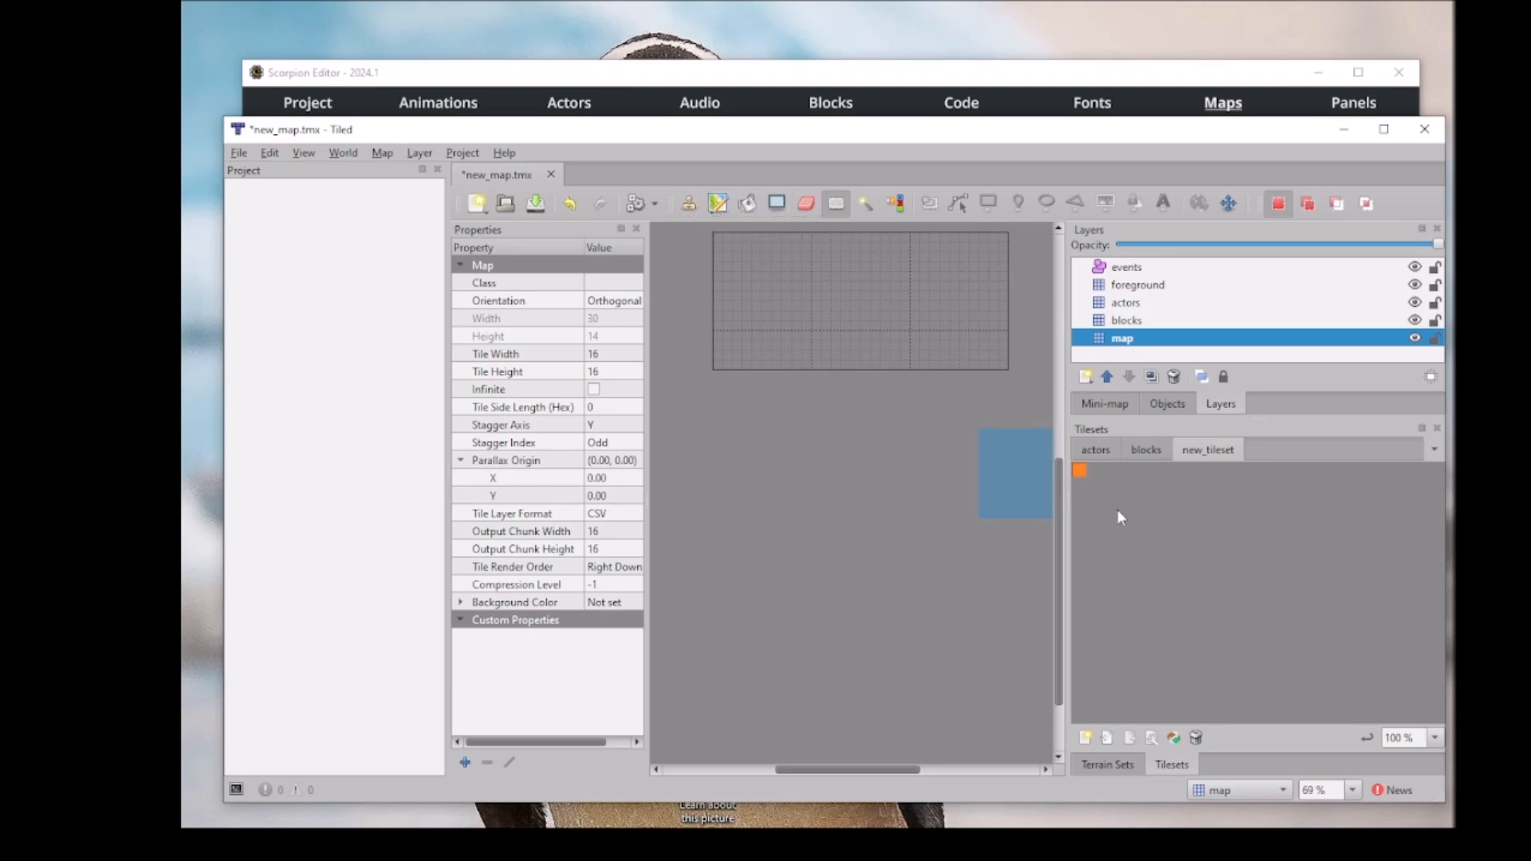
left_click(1083, 472)
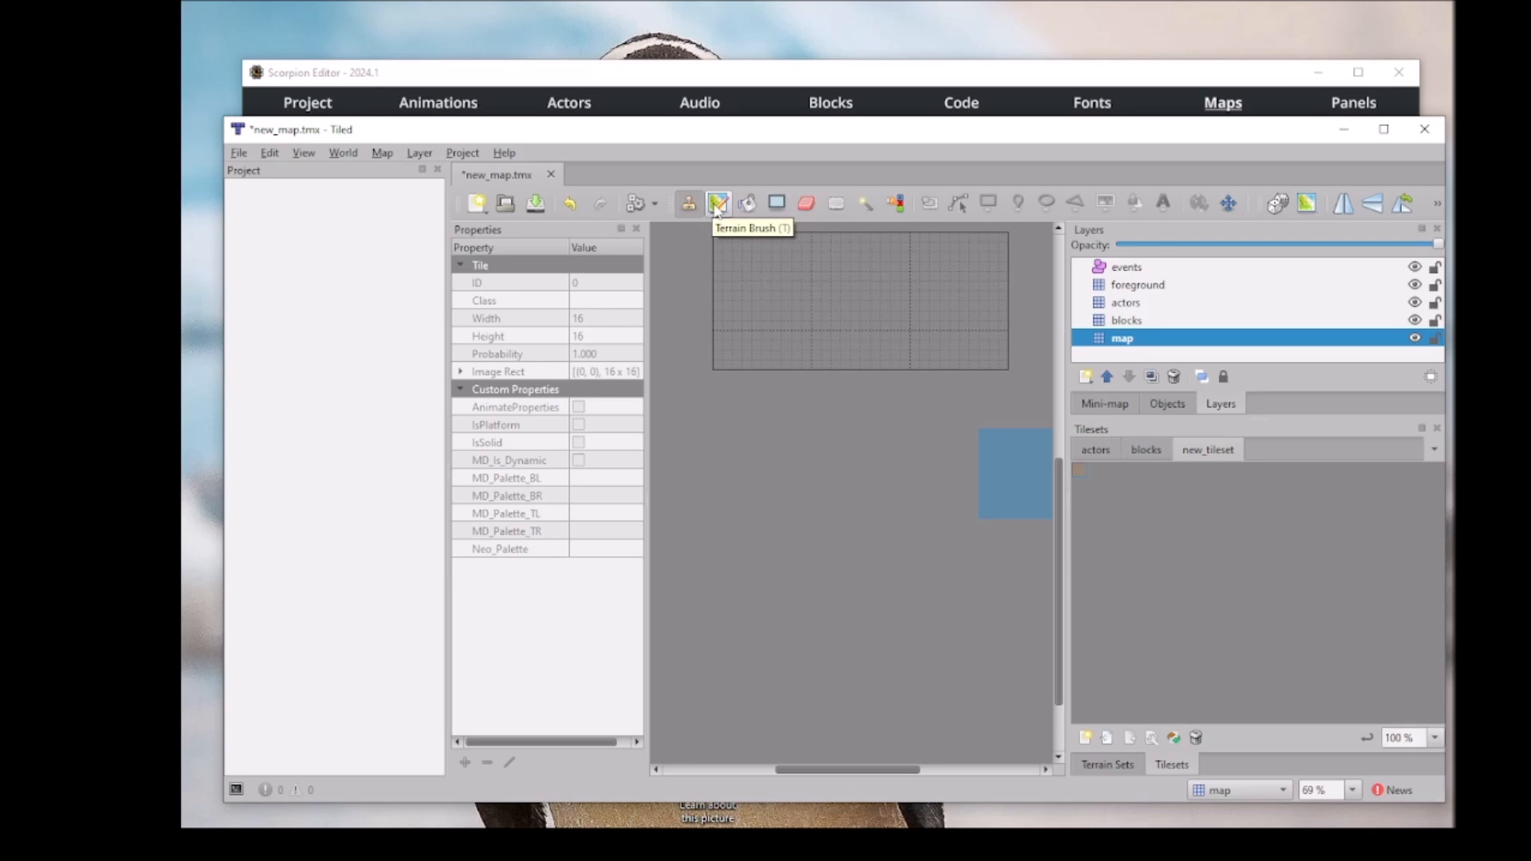
left_click(866, 206)
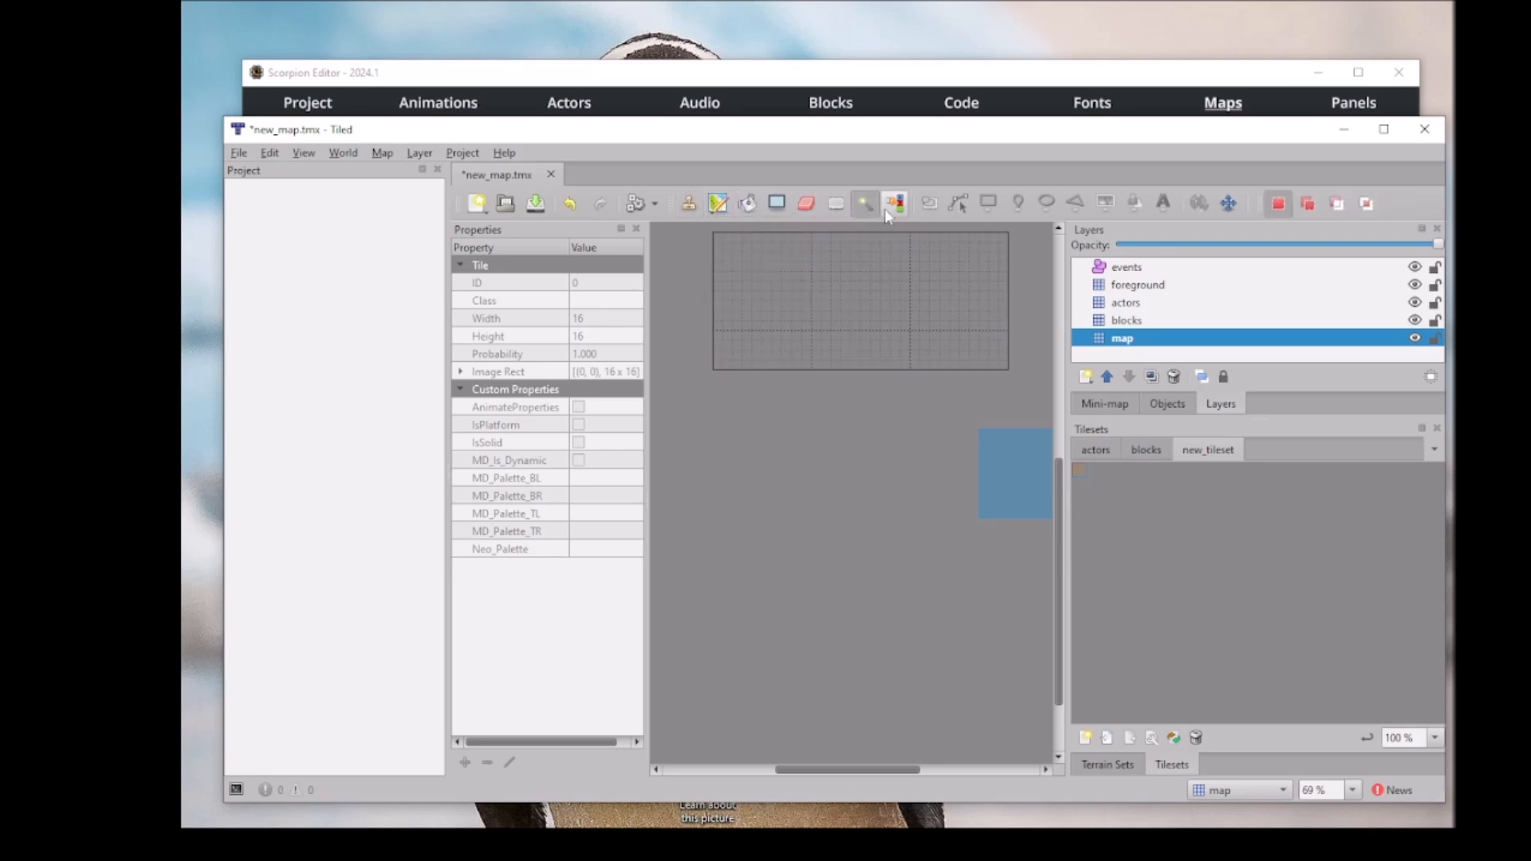
left_click(896, 204)
left_click(752, 262)
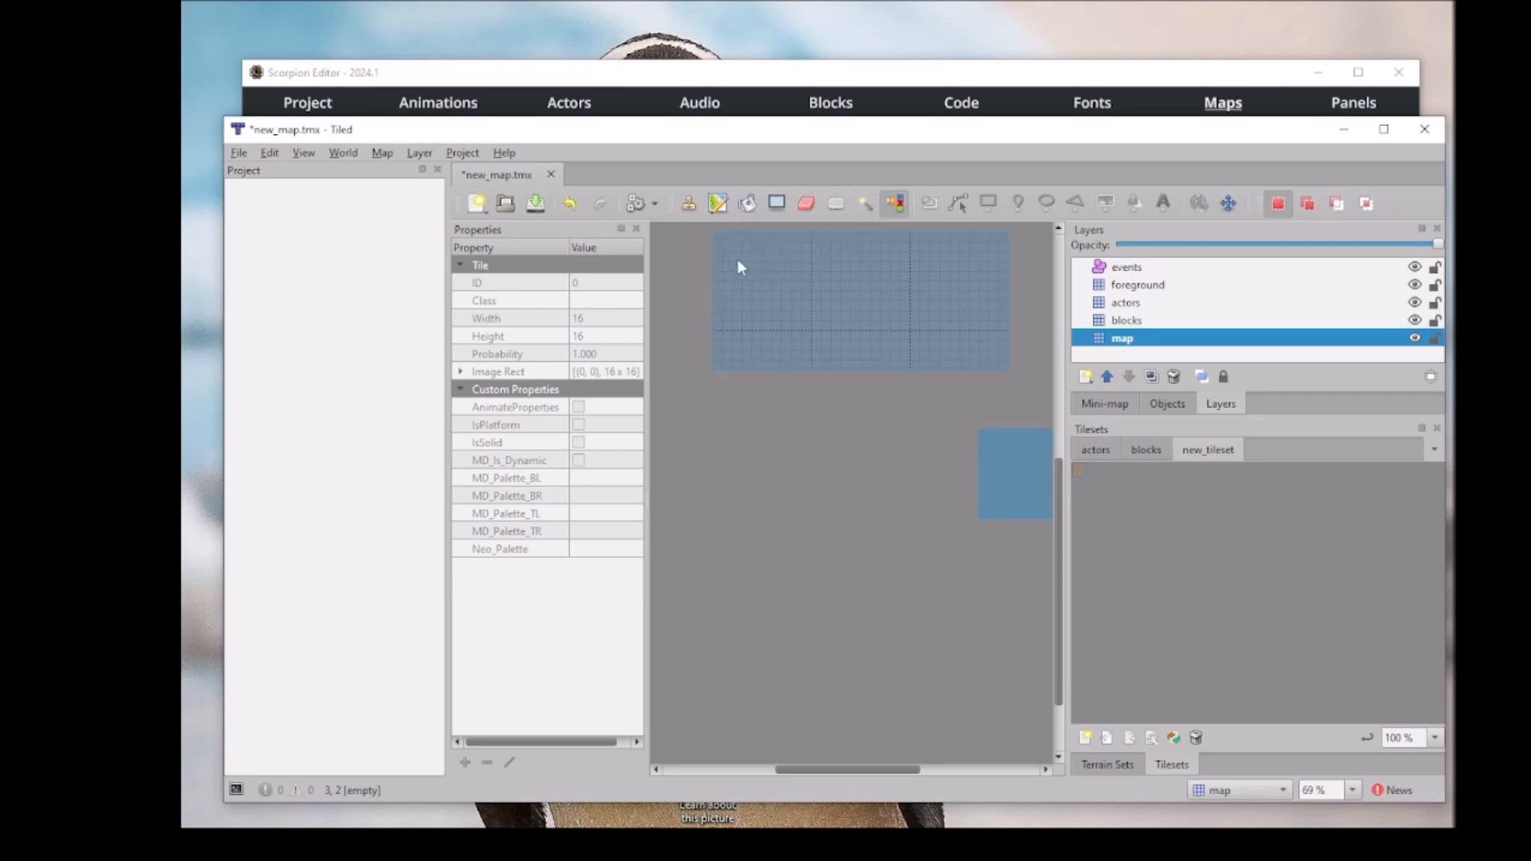
left_click(750, 209)
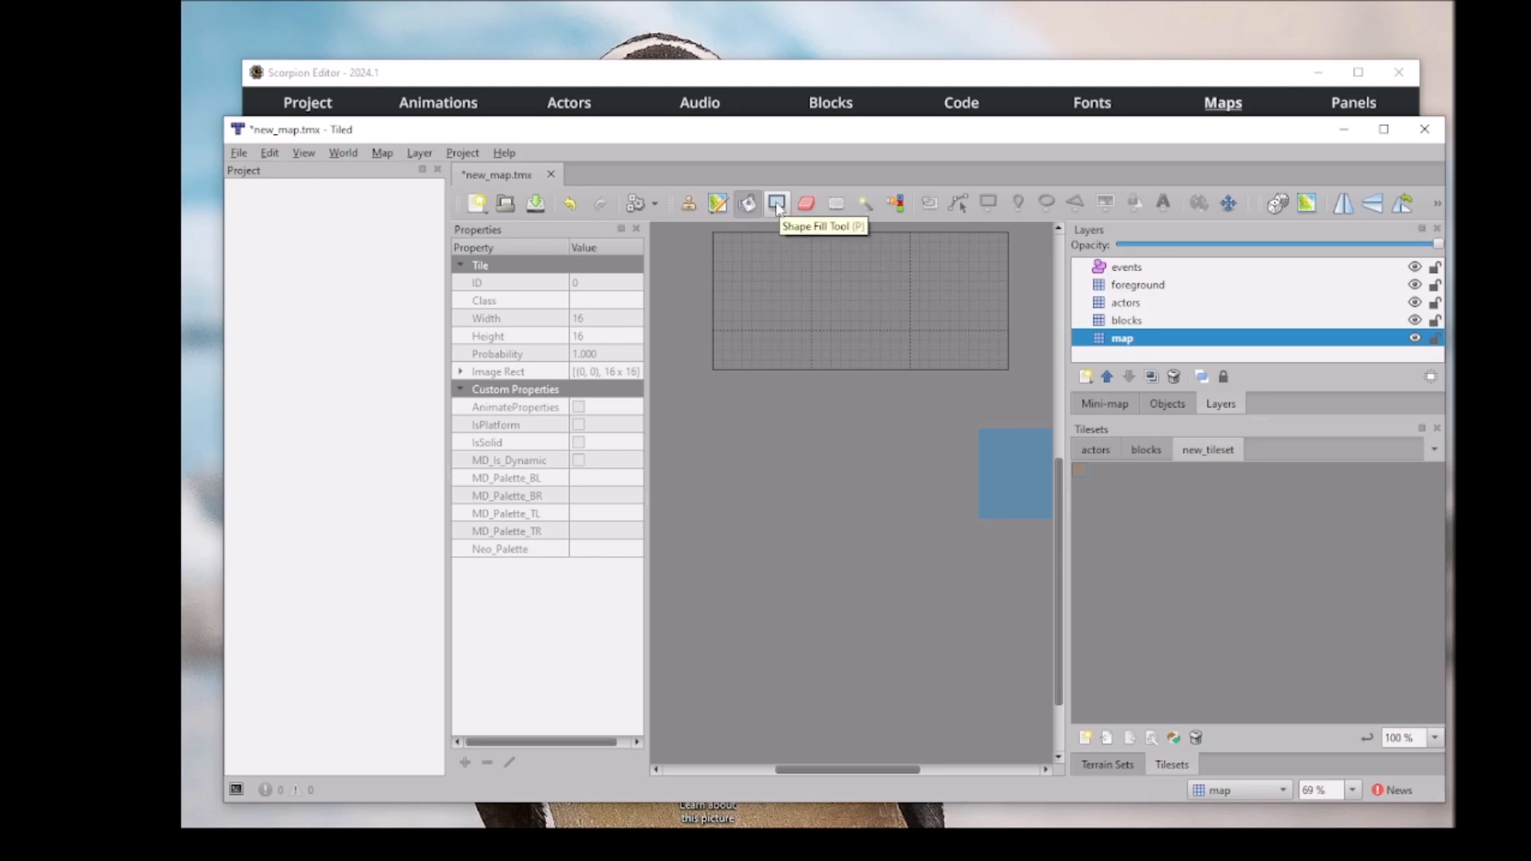
Paint the word HELLO in orange tiles, five tiles high, on the map layer with the Stamp Brush.
left_click(689, 204)
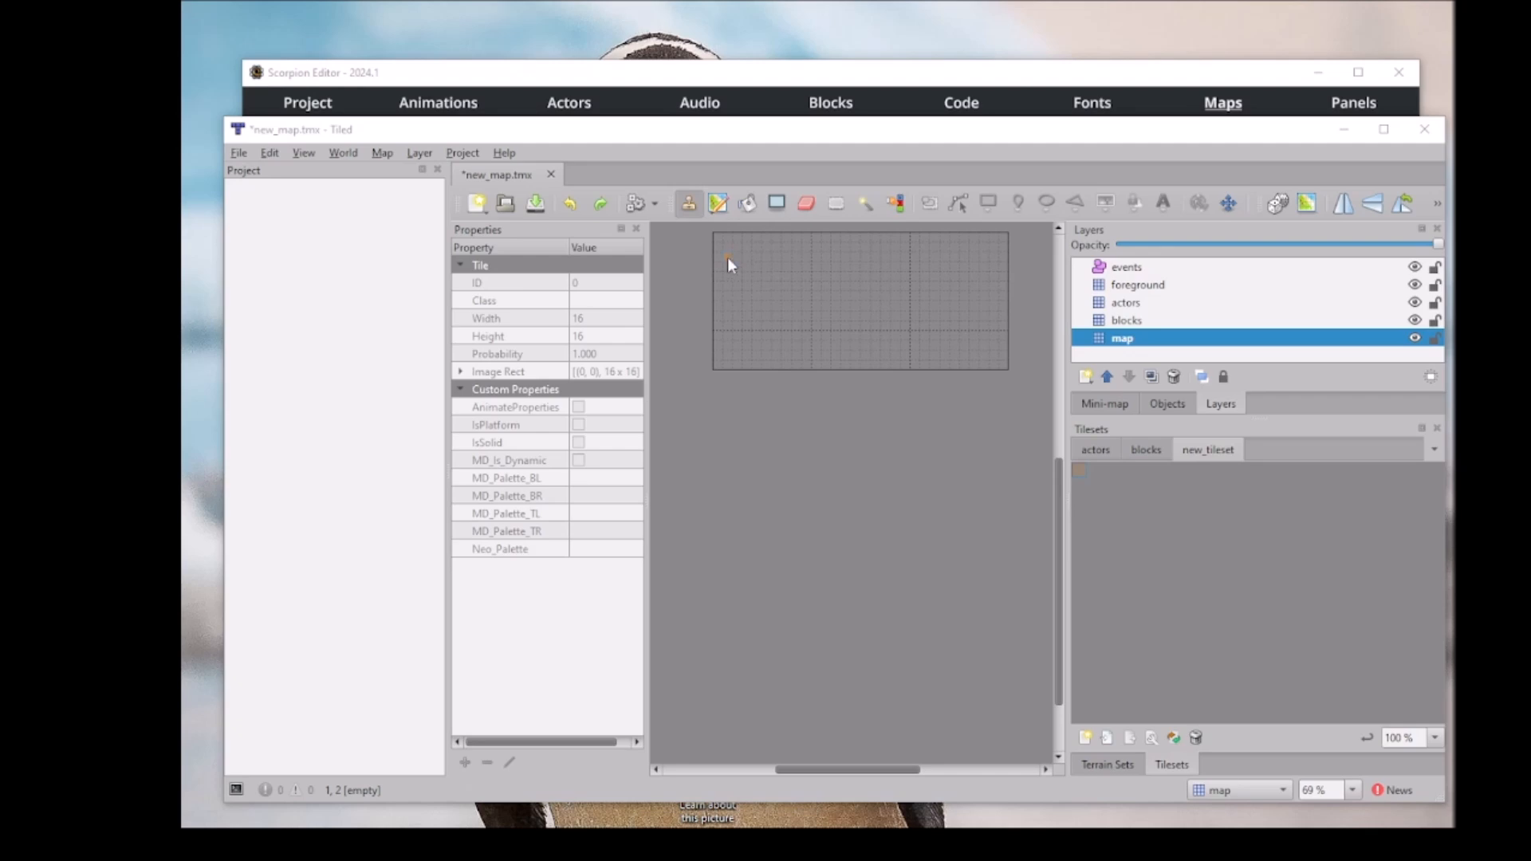
left_click_drag(727, 257, 727, 274)
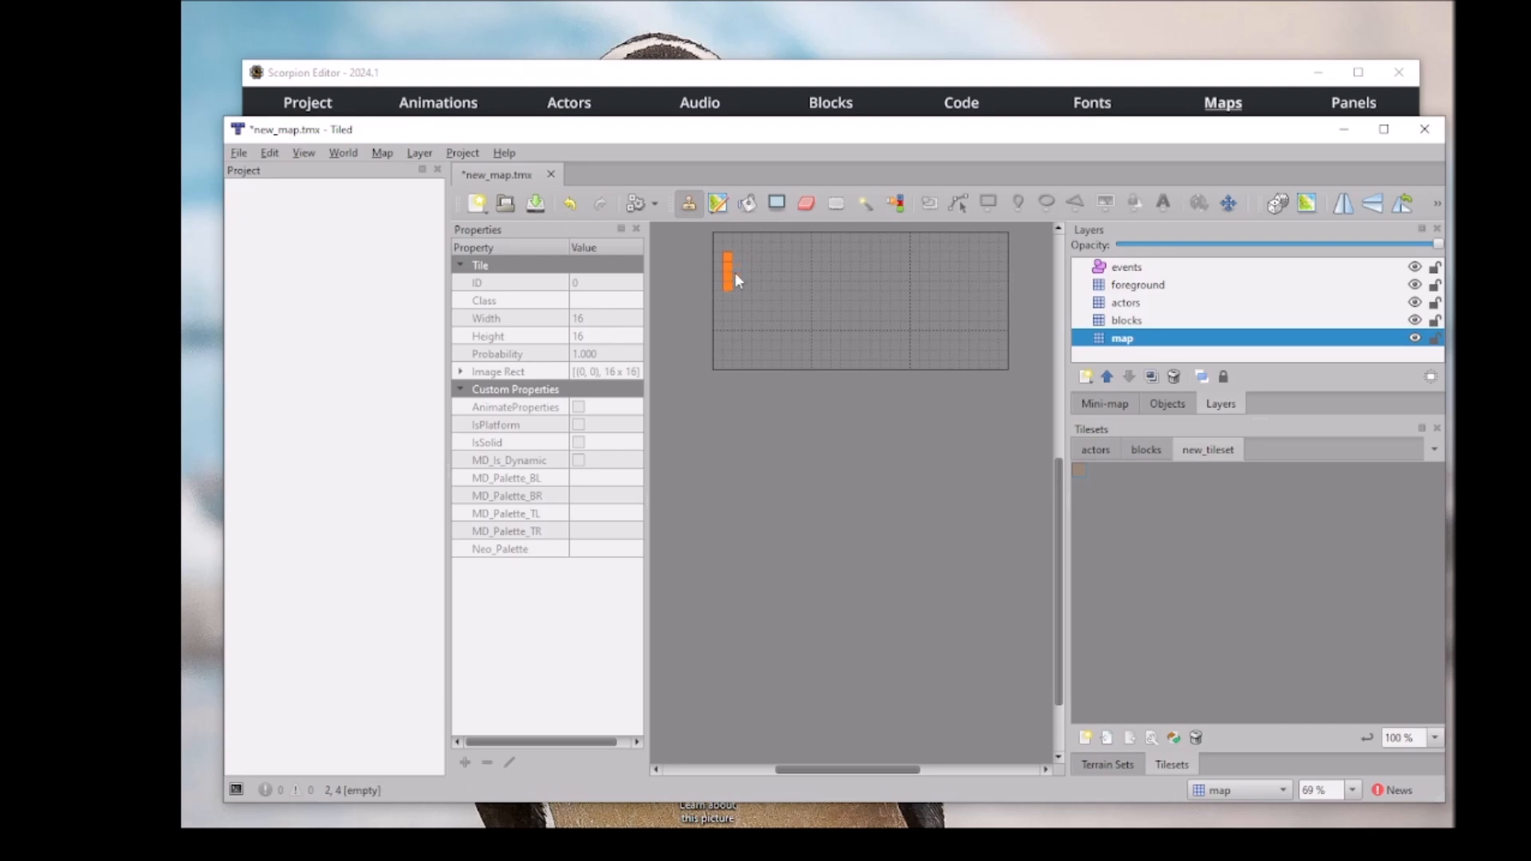
left_click_drag(747, 259, 748, 283)
left_click_drag(768, 255, 767, 285)
left_click_drag(793, 255, 789, 297)
mouse_move(794, 255)
left_mouse_down()
mouse_move(805, 296)
mouse_move(823, 266)
left_mouse_up()
left_click(831, 295)
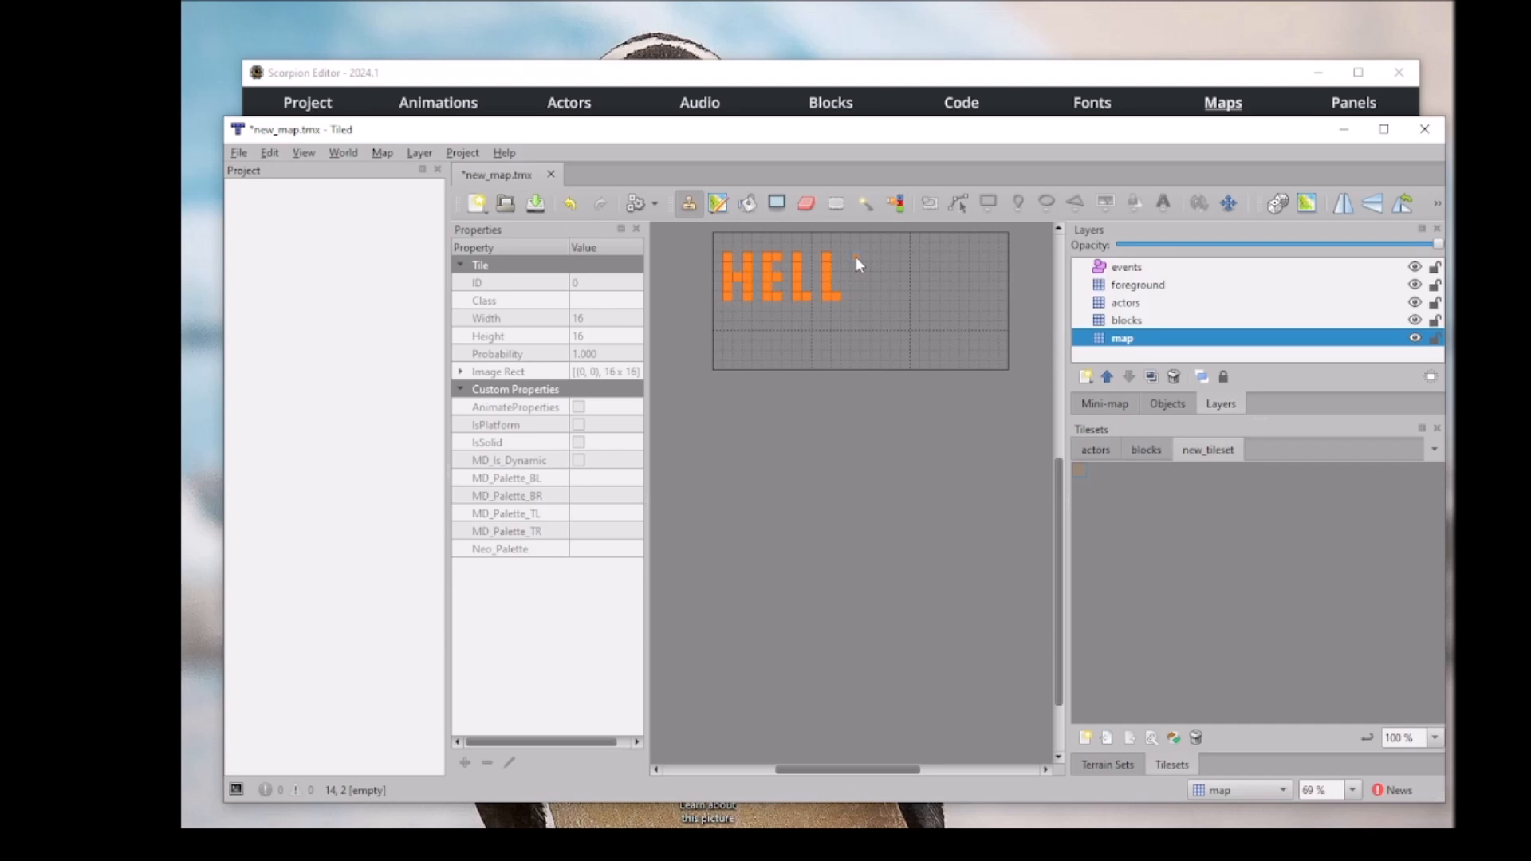
left_click_drag(855, 265, 853, 292)
Resize the map to a width of 40 tiles.
mouse_move(867, 767)
left_mouse_down()
mouse_move(913, 772)
mouse_move(862, 771)
mouse_move(889, 758)
left_mouse_up()
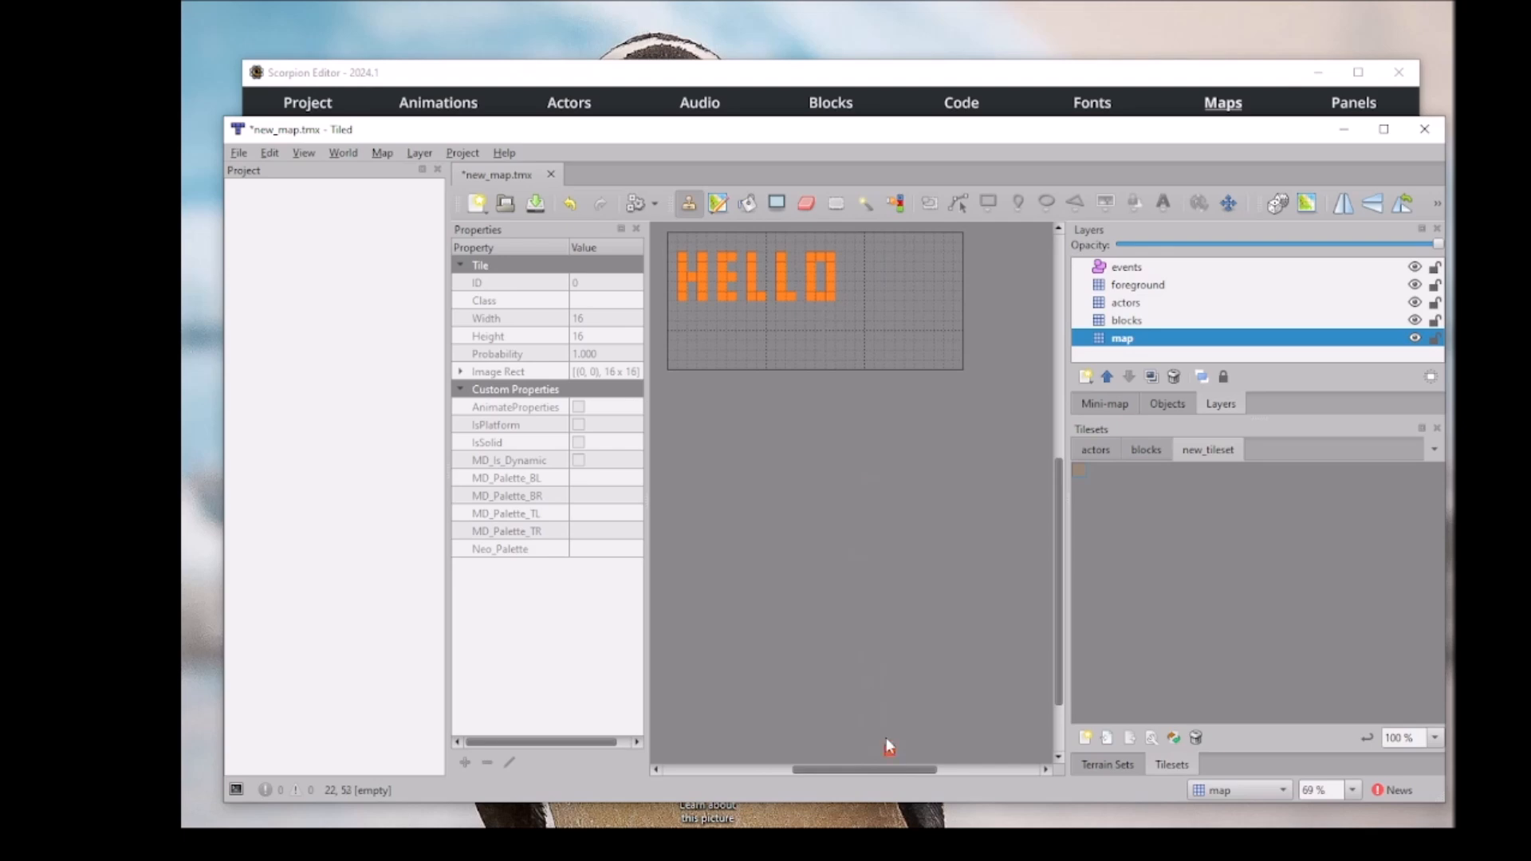
left_click(375, 155)
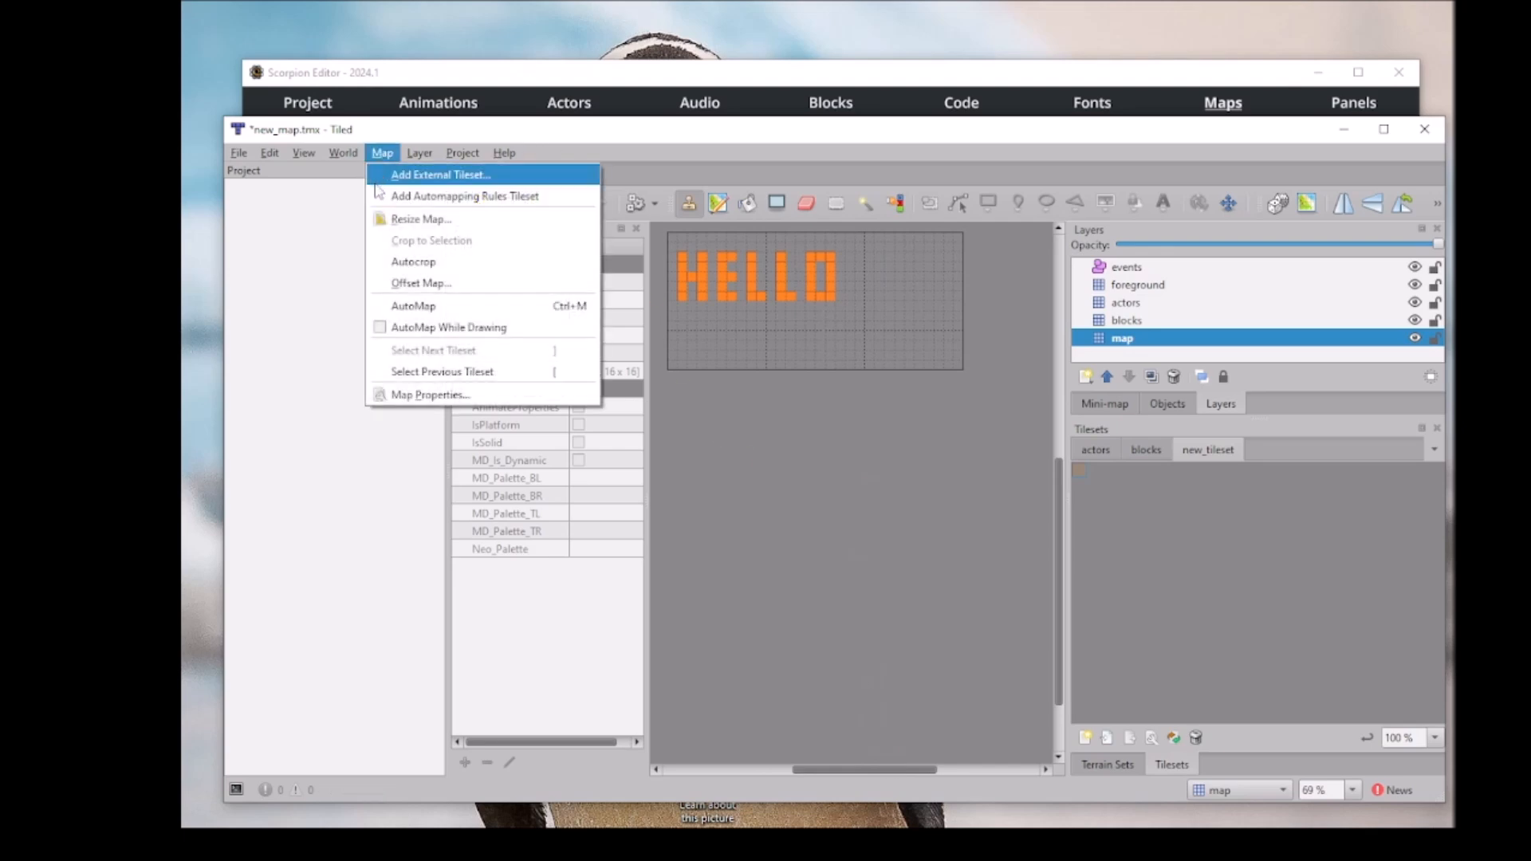
left_click(419, 218)
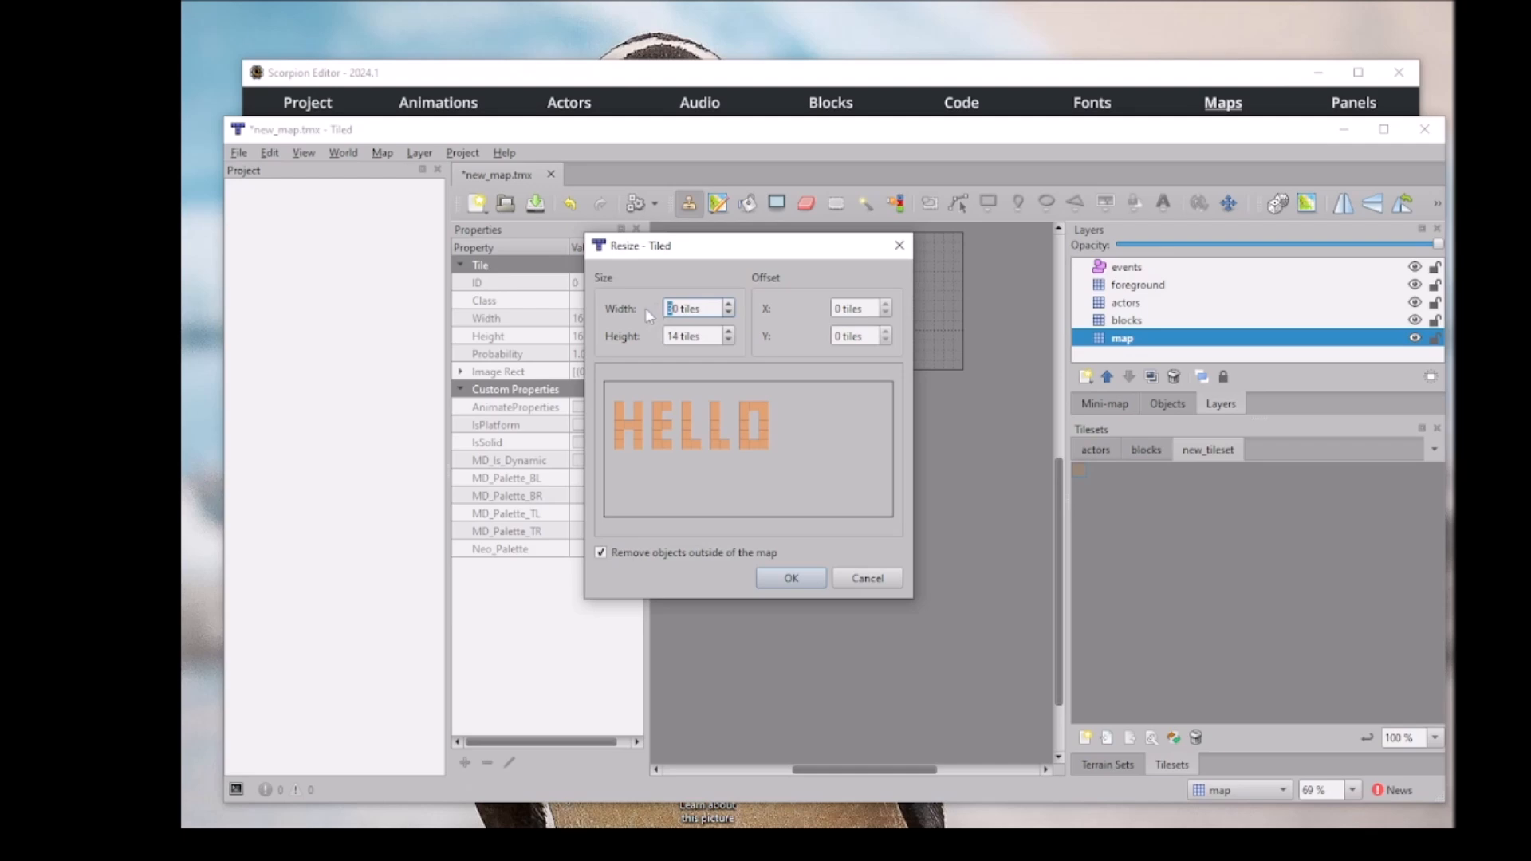
type("4")
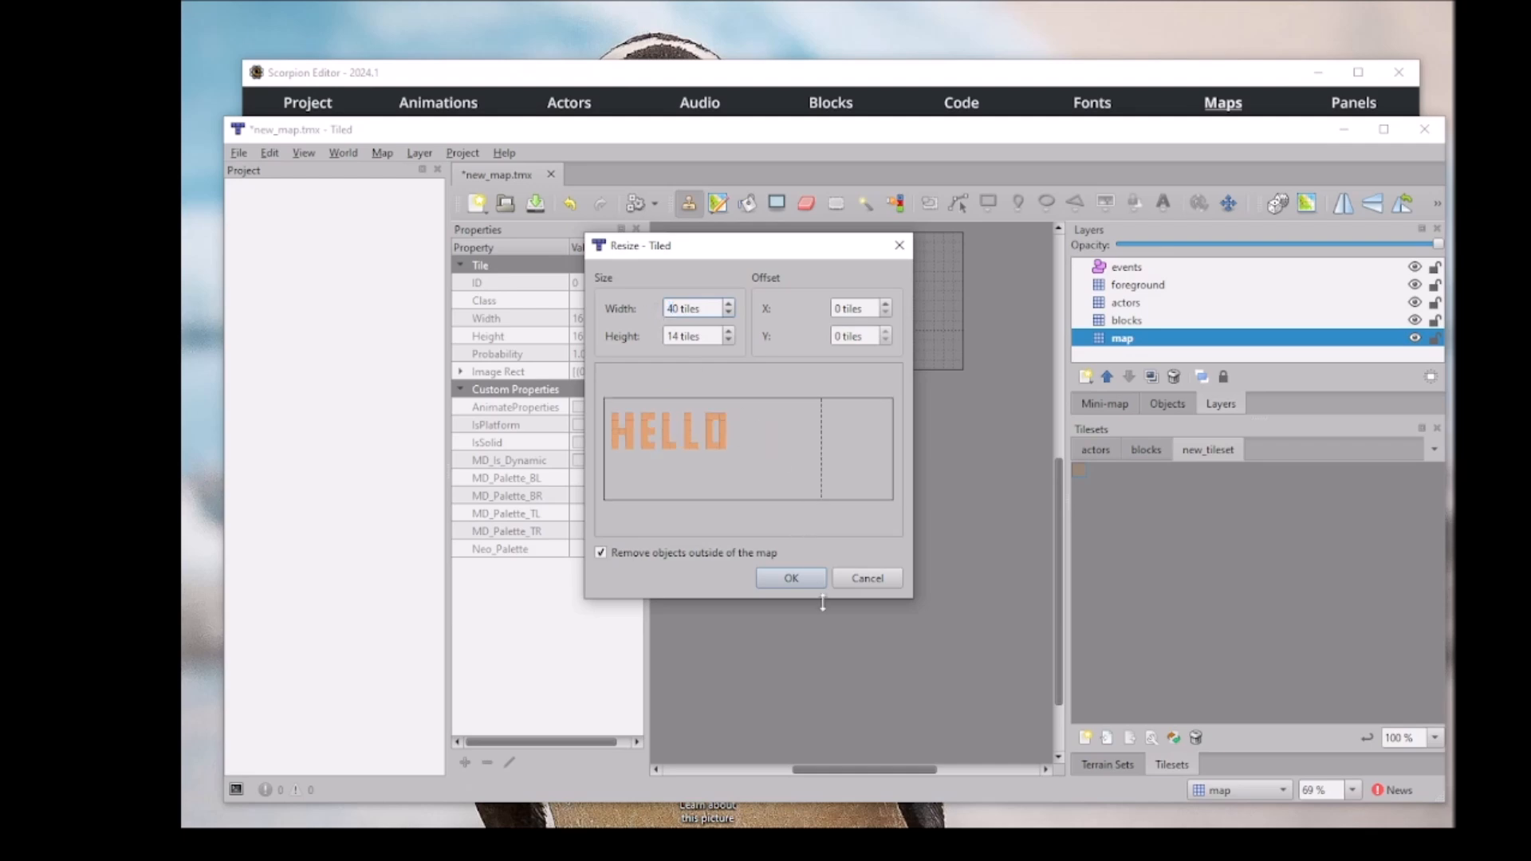
left_click(791, 577)
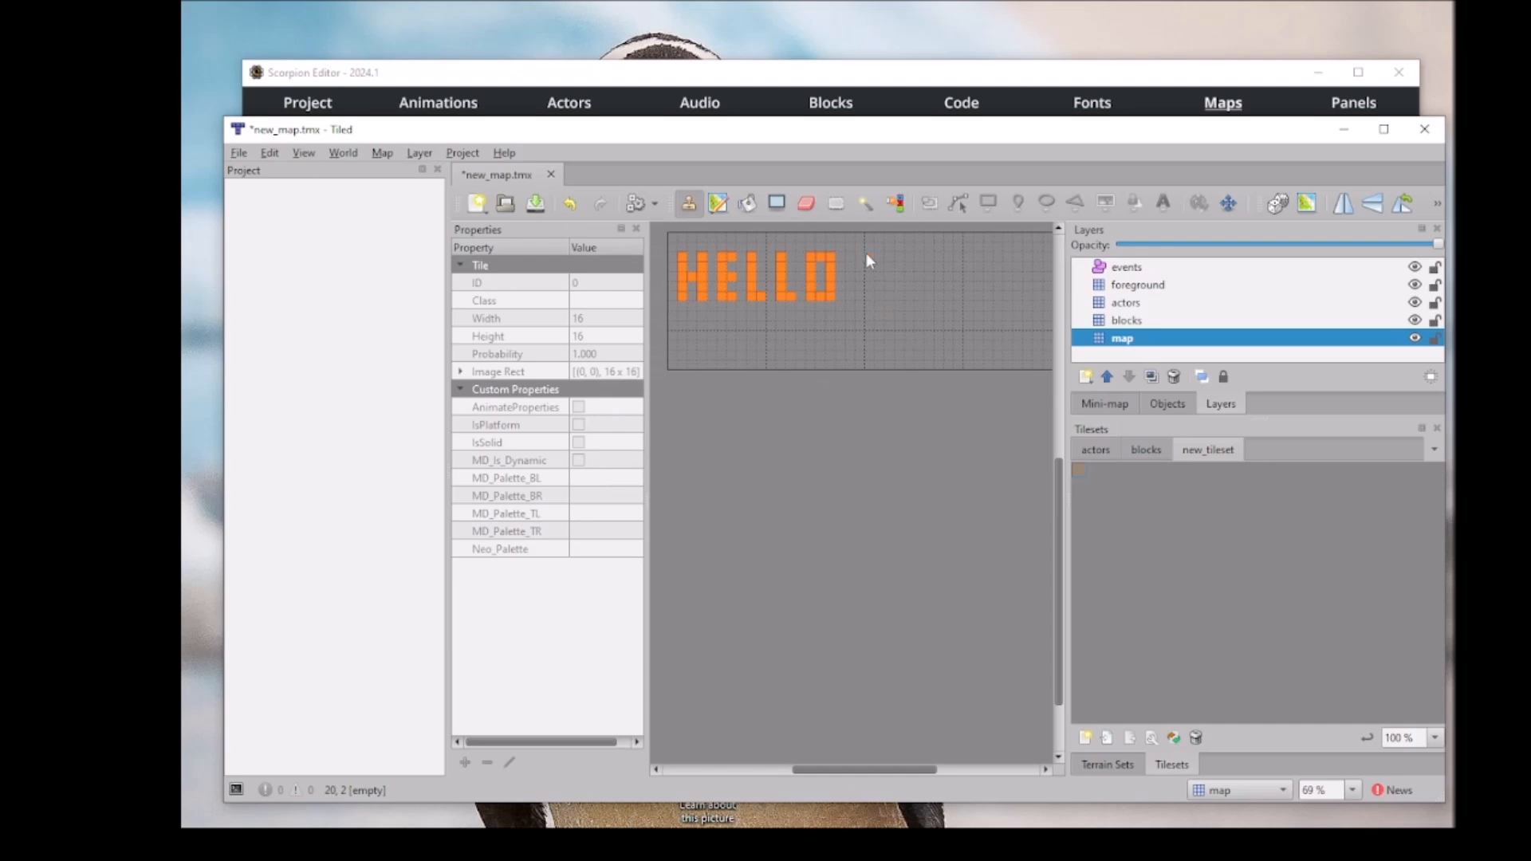
Paint the word WORLD after HELLO with the orange tile, erasing a tile to shape the letter R.
left_click_drag(867, 254, 867, 276)
left_click_drag(886, 283, 906, 263)
left_click_drag(933, 256, 930, 265)
left_click_drag(878, 774, 921, 765)
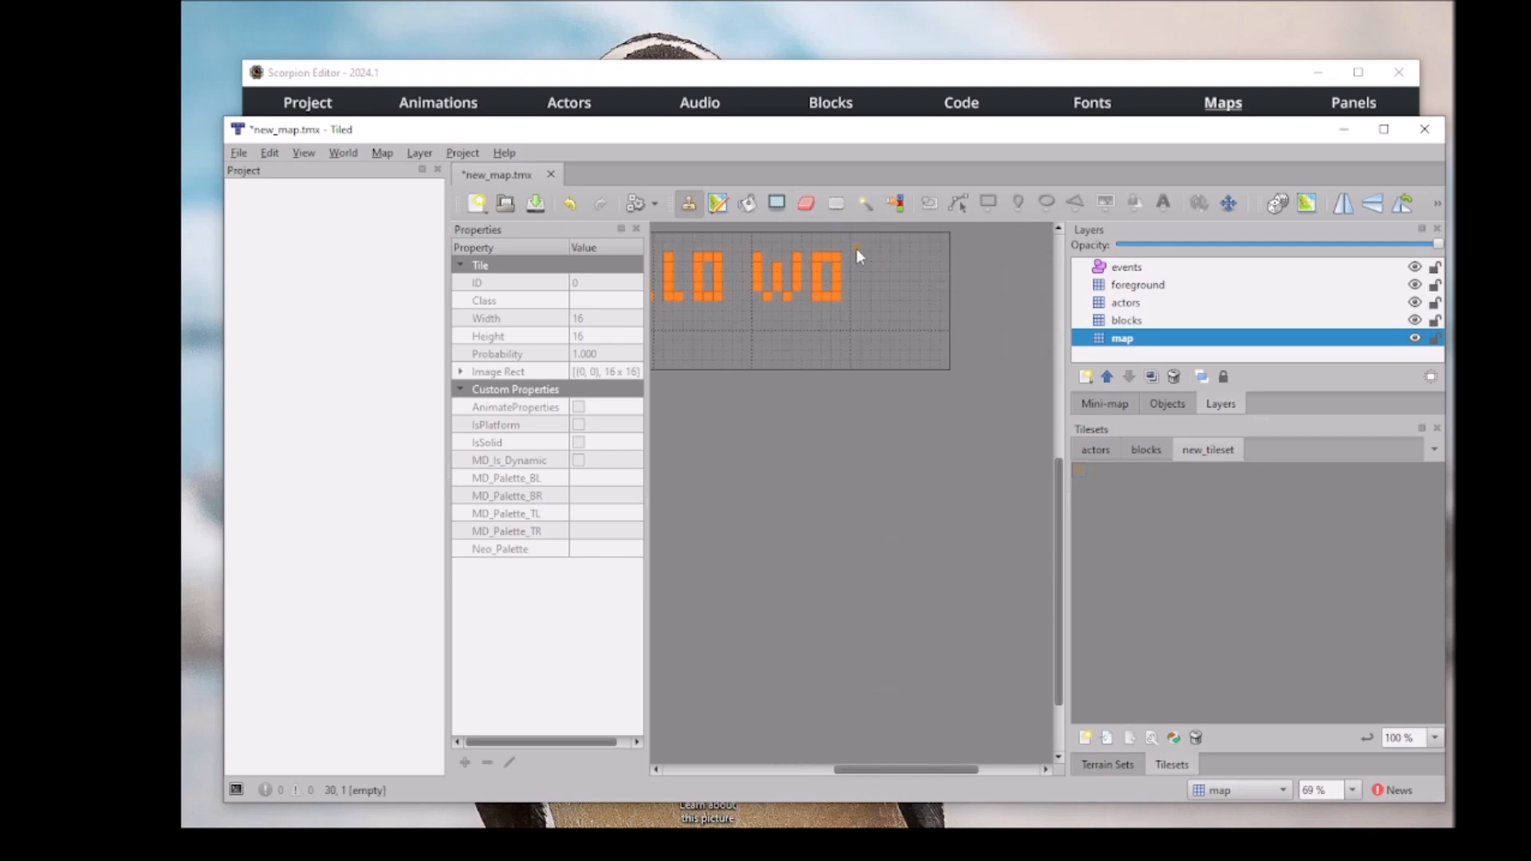
left_click_drag(853, 262, 853, 289)
left_click(806, 202)
left_click(875, 295)
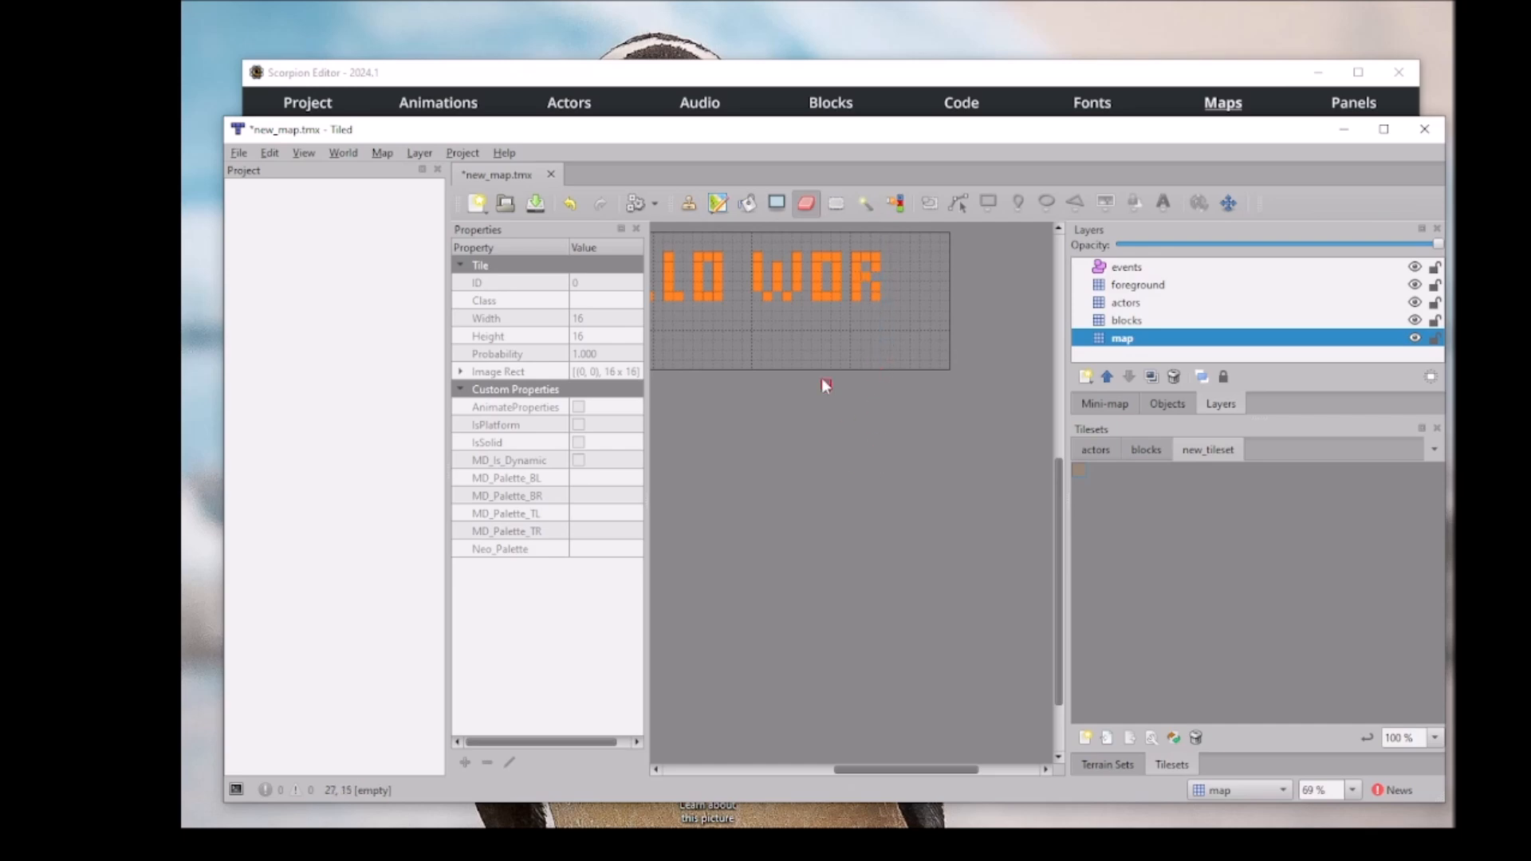
left_click(689, 204)
left_click_drag(897, 255, 896, 276)
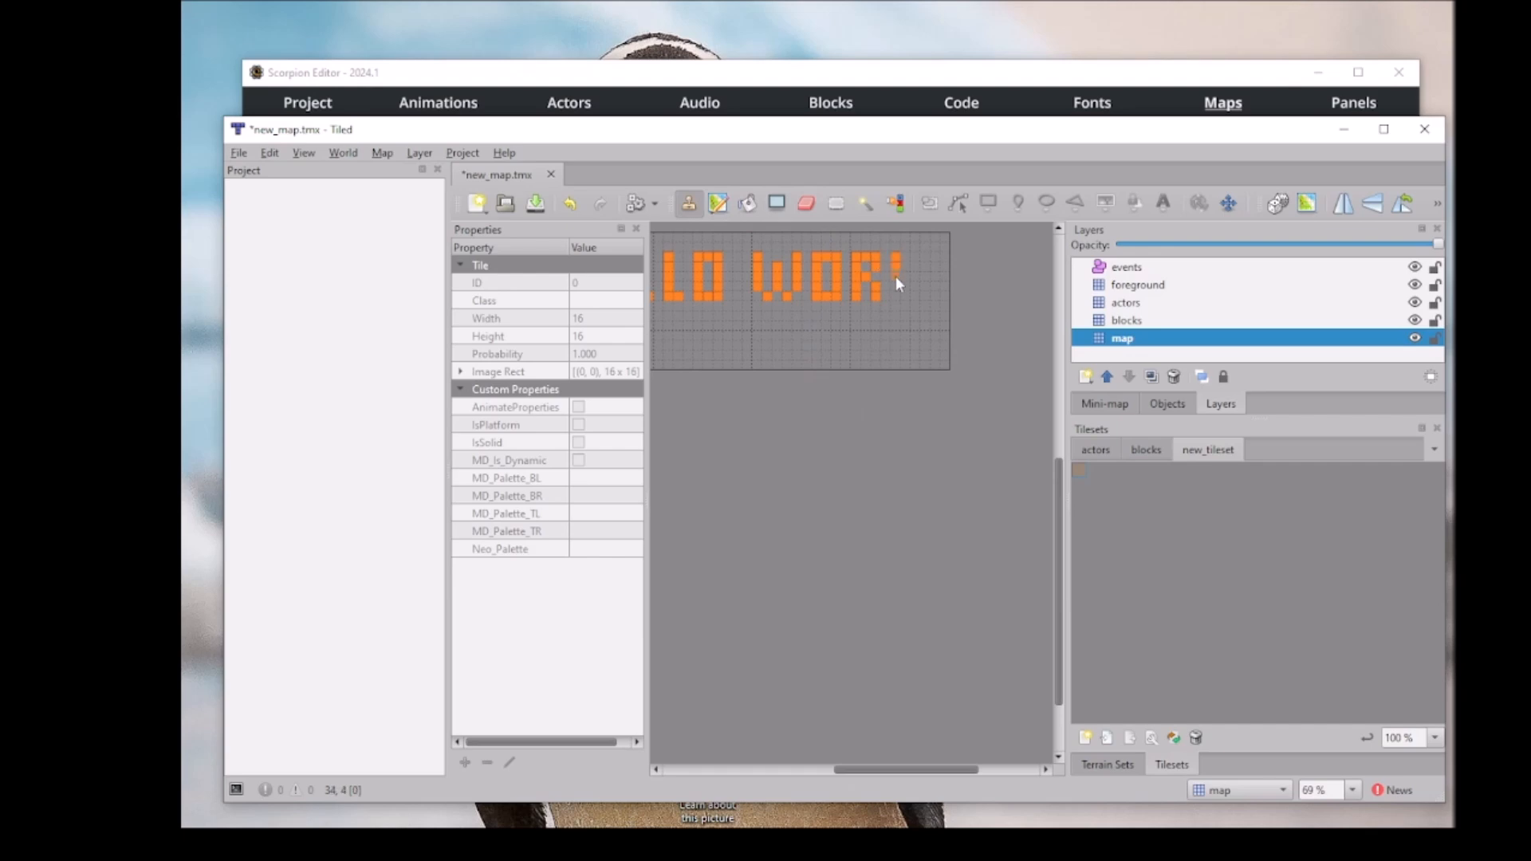
left_click_drag(901, 295, 926, 267)
left_click(944, 280)
left_click_drag(943, 266, 945, 294)
Save new_map.tmx, and switch to Scorpion Editor to view the updated map.
left_click_drag(955, 770, 917, 760)
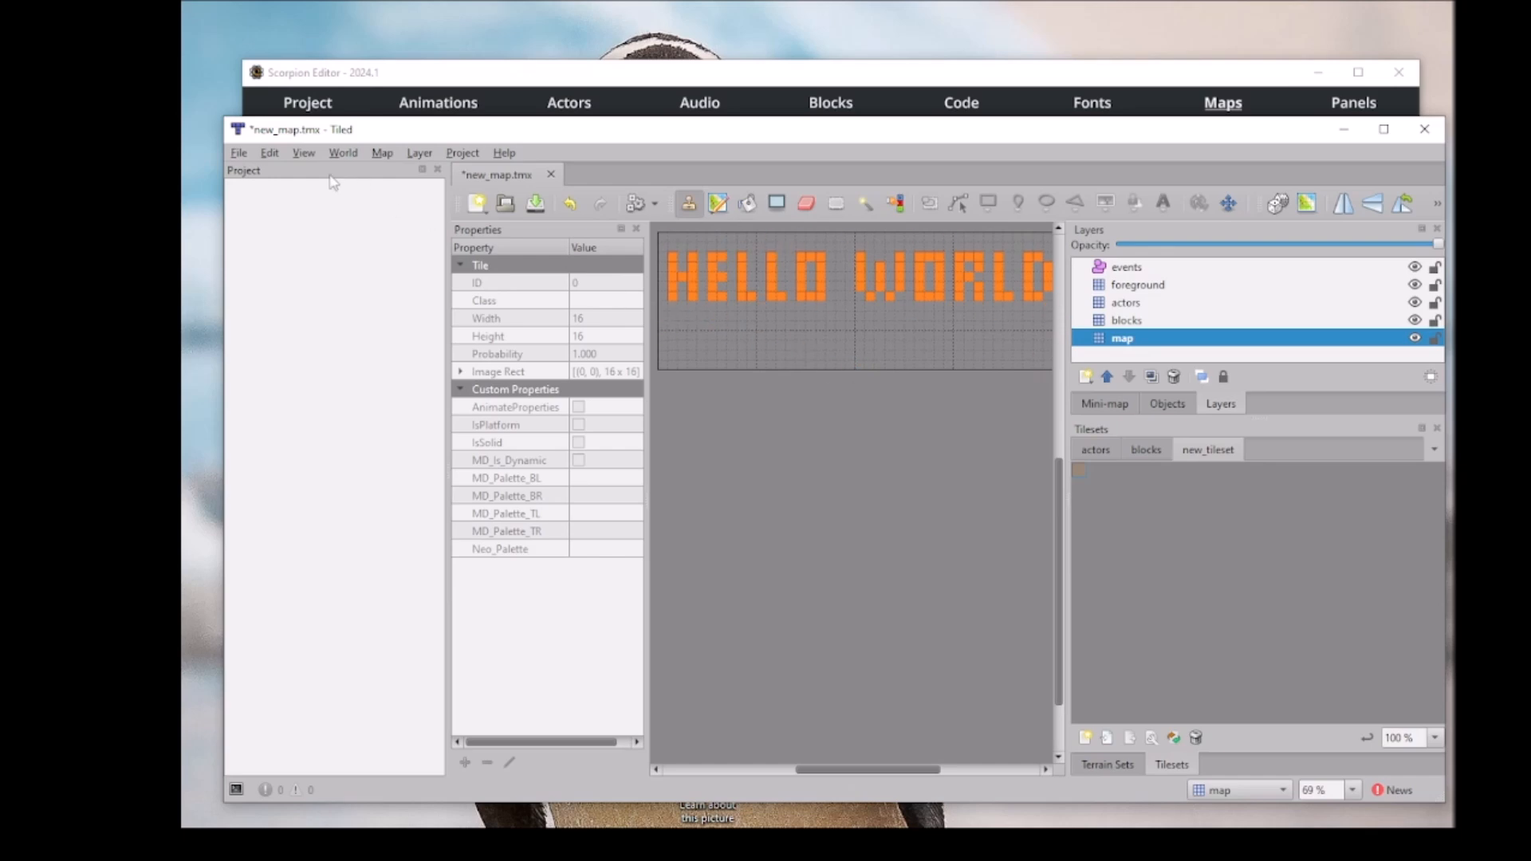
left_click(242, 153)
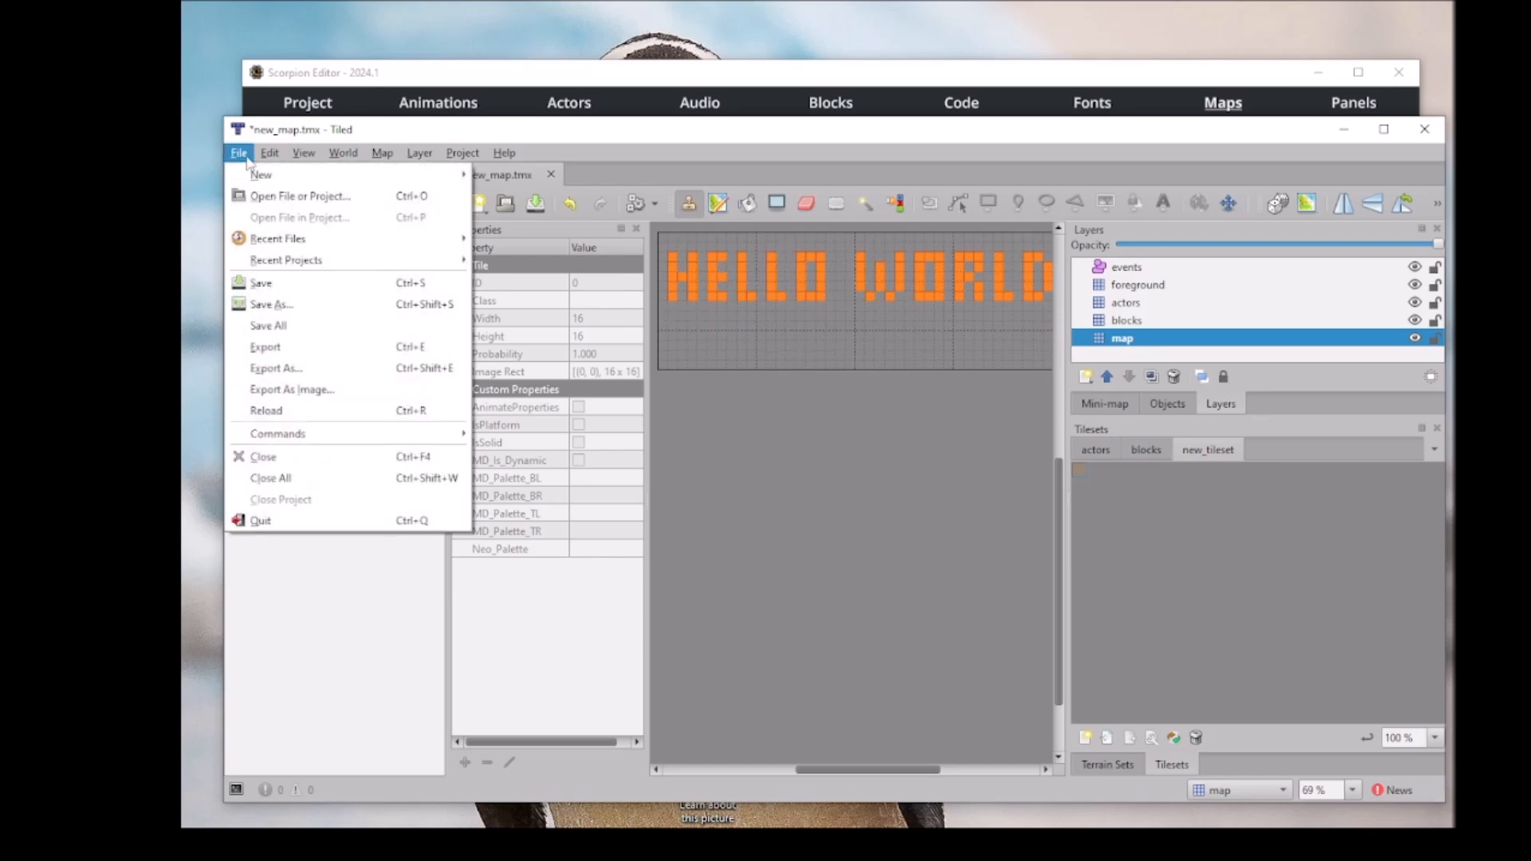
left_click(266, 288)
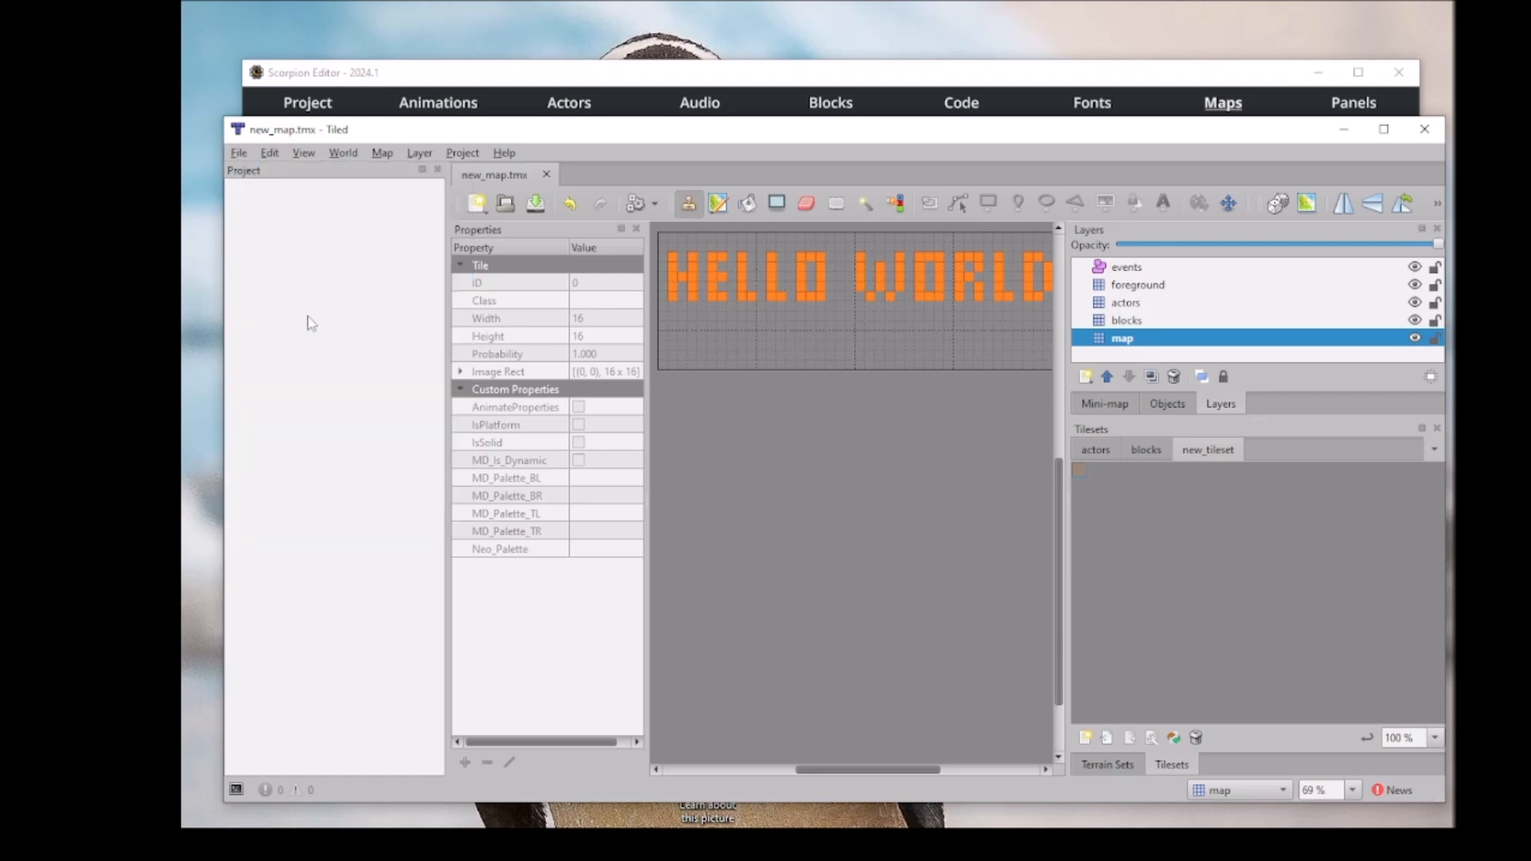
left_click(789, 84)
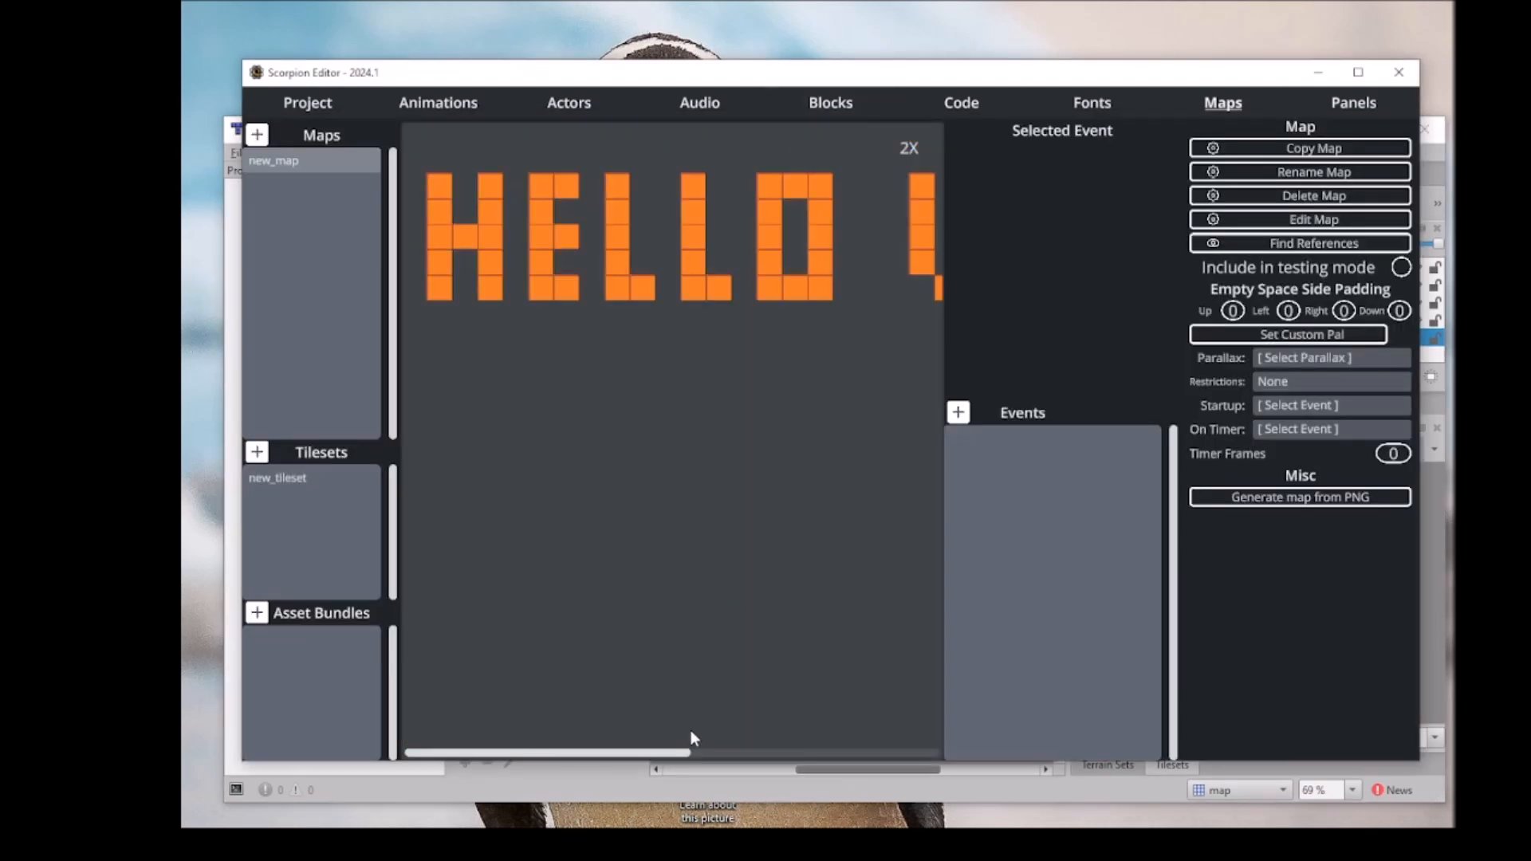
left_click_drag(652, 751, 514, 767)
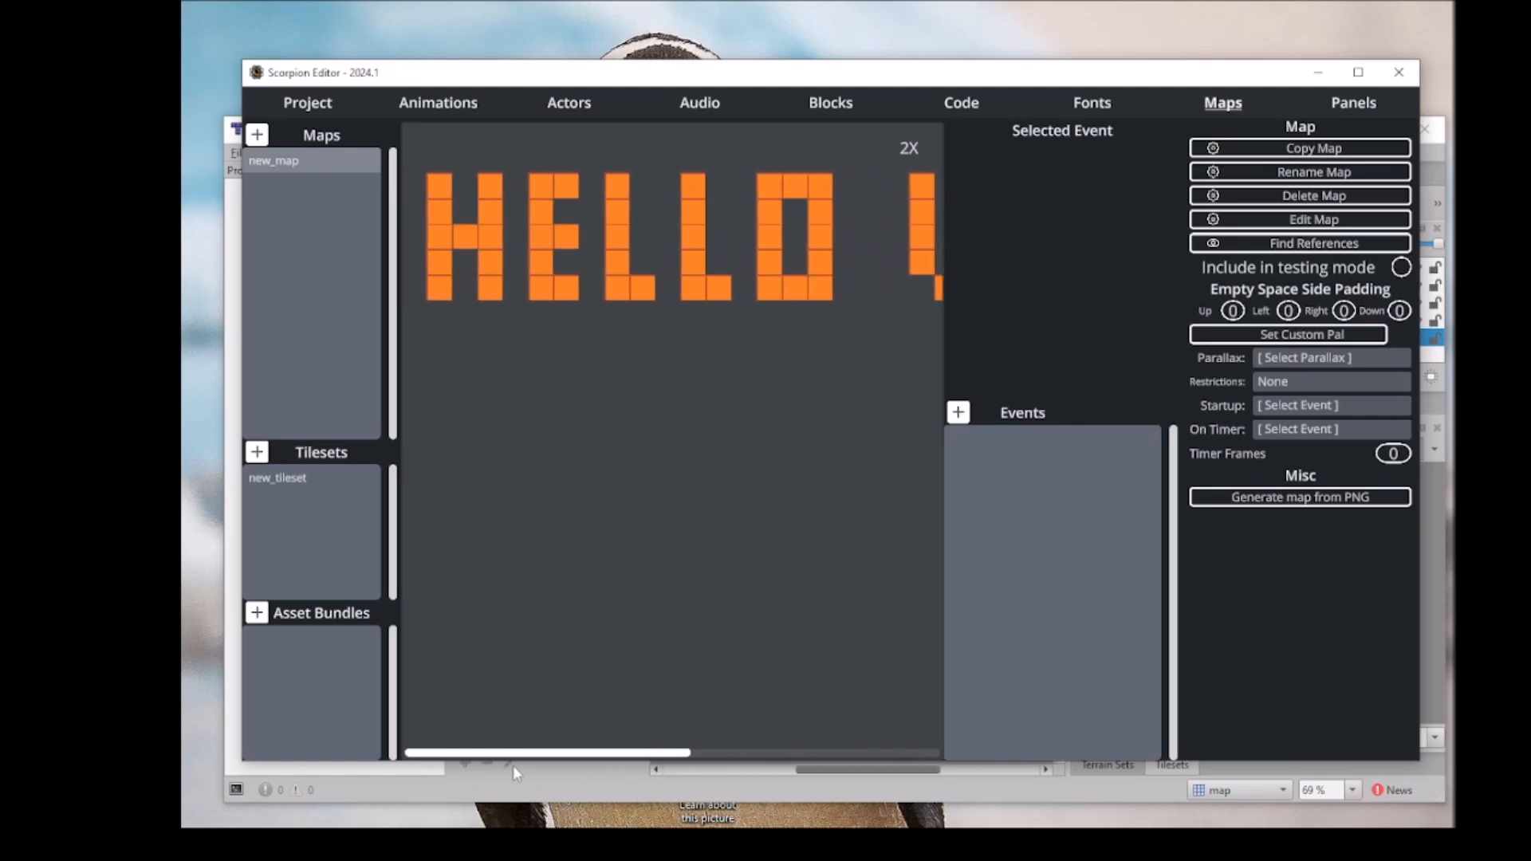
Add a LoadLevel command from the Level category to the startup code block, with new_map as its level.
left_click(968, 102)
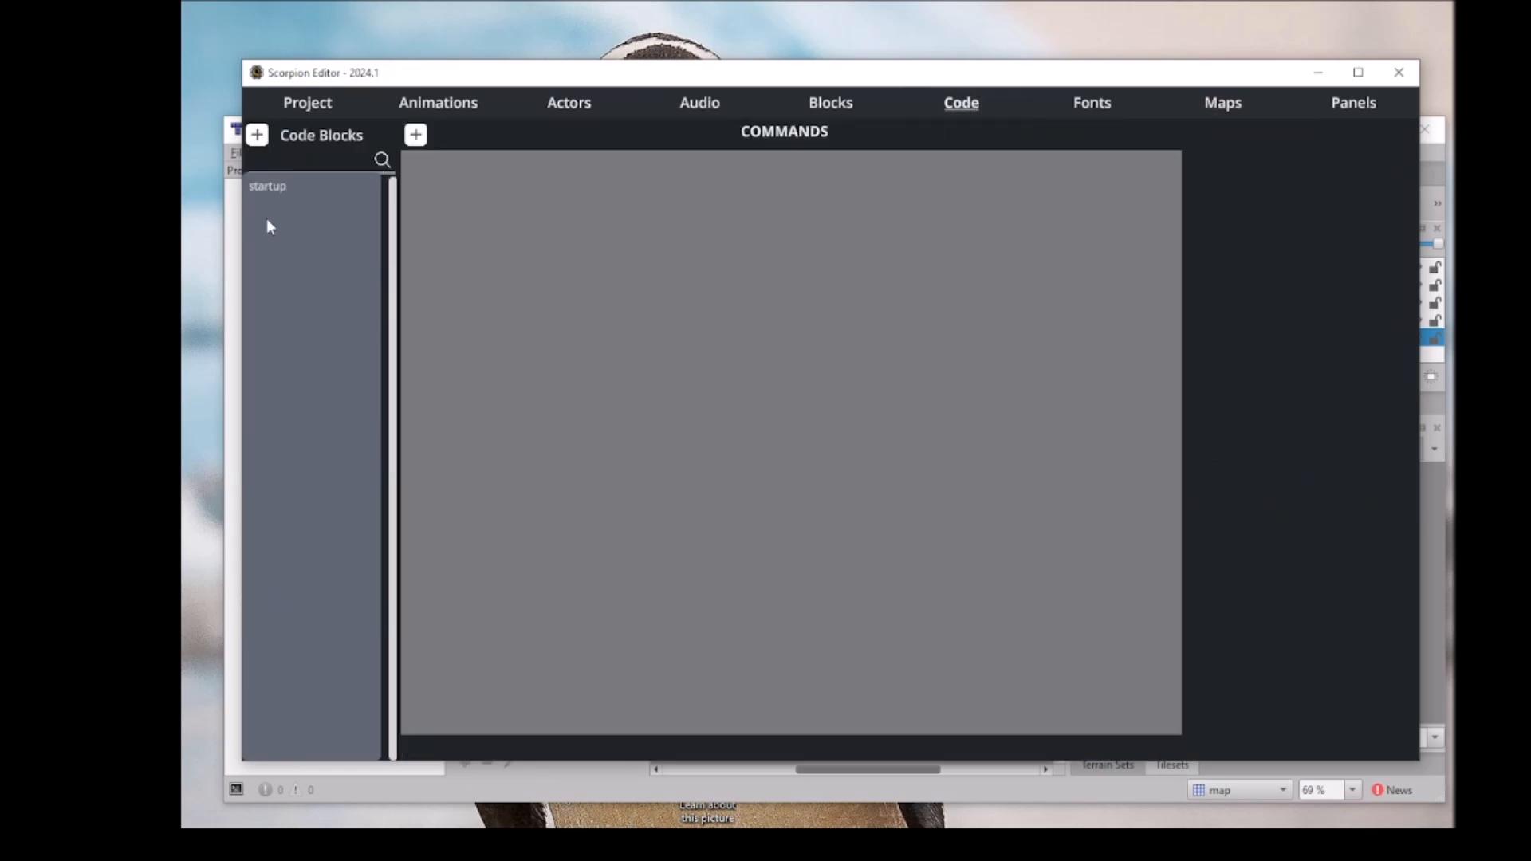
left_click(274, 187)
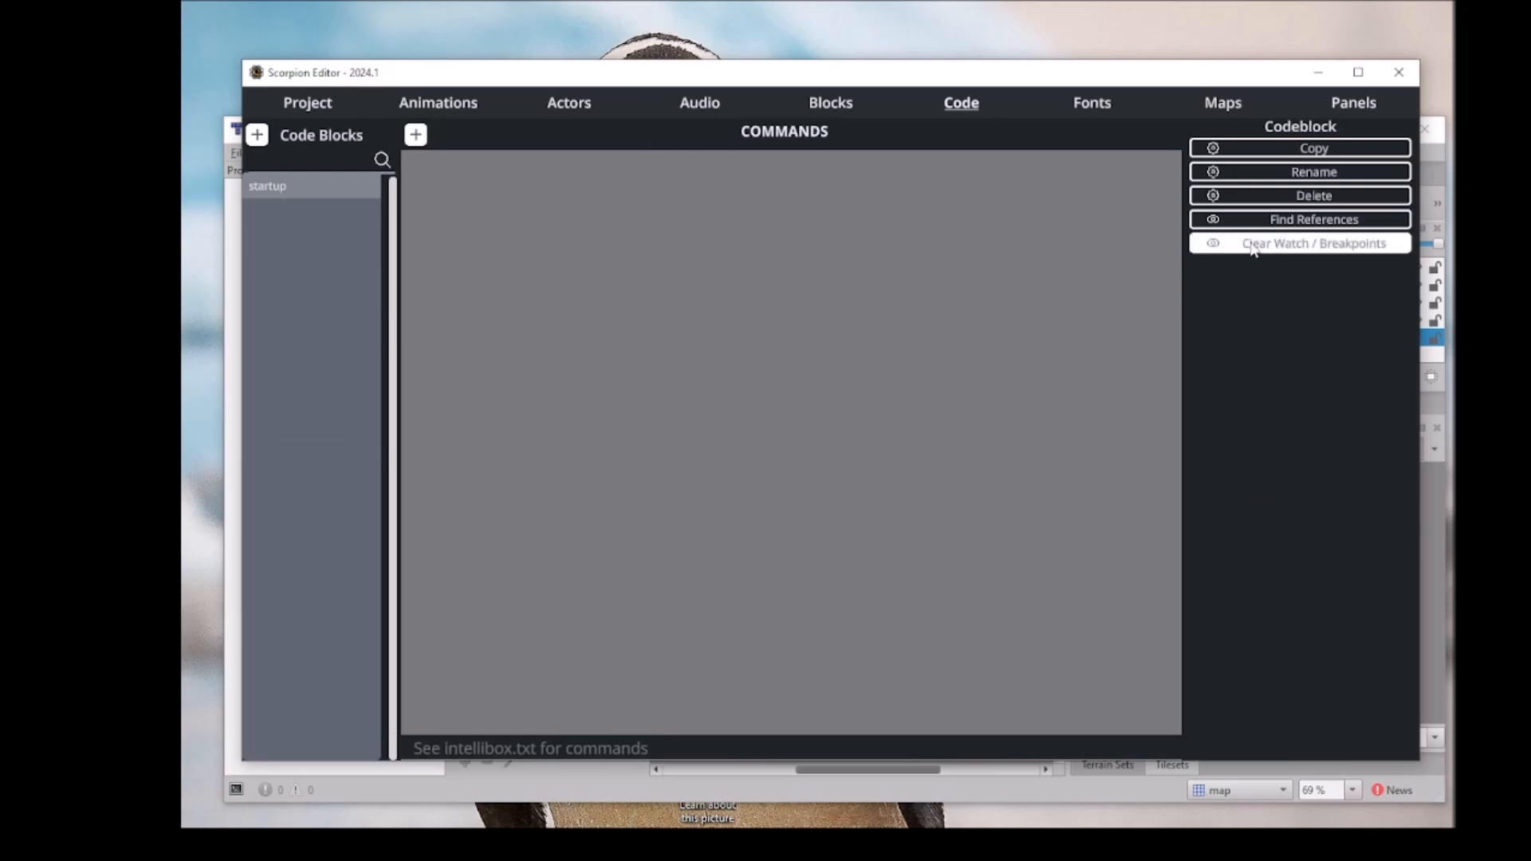
left_click(415, 134)
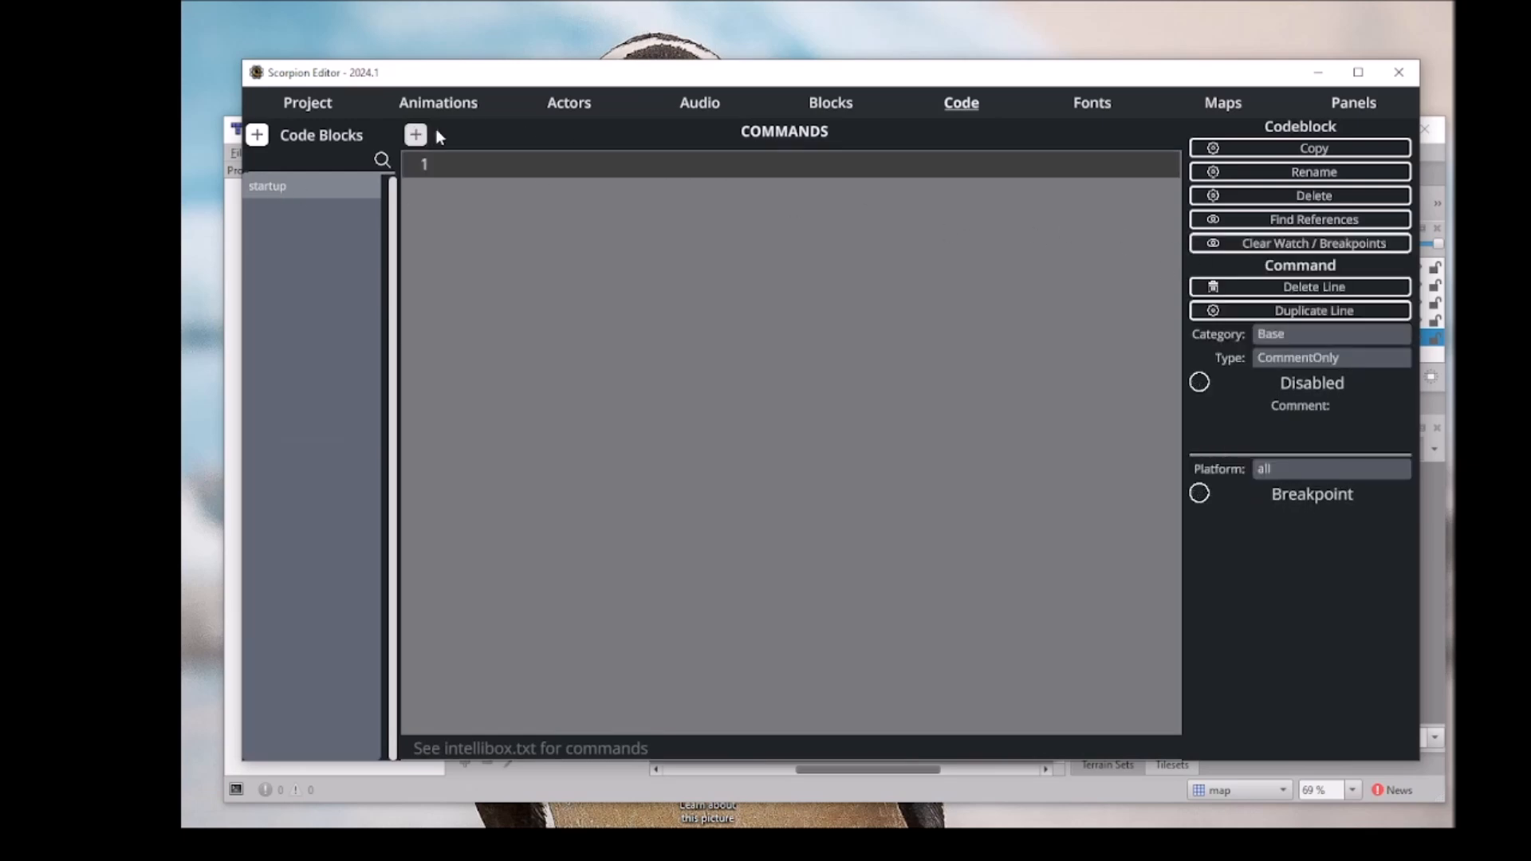
left_click(1286, 335)
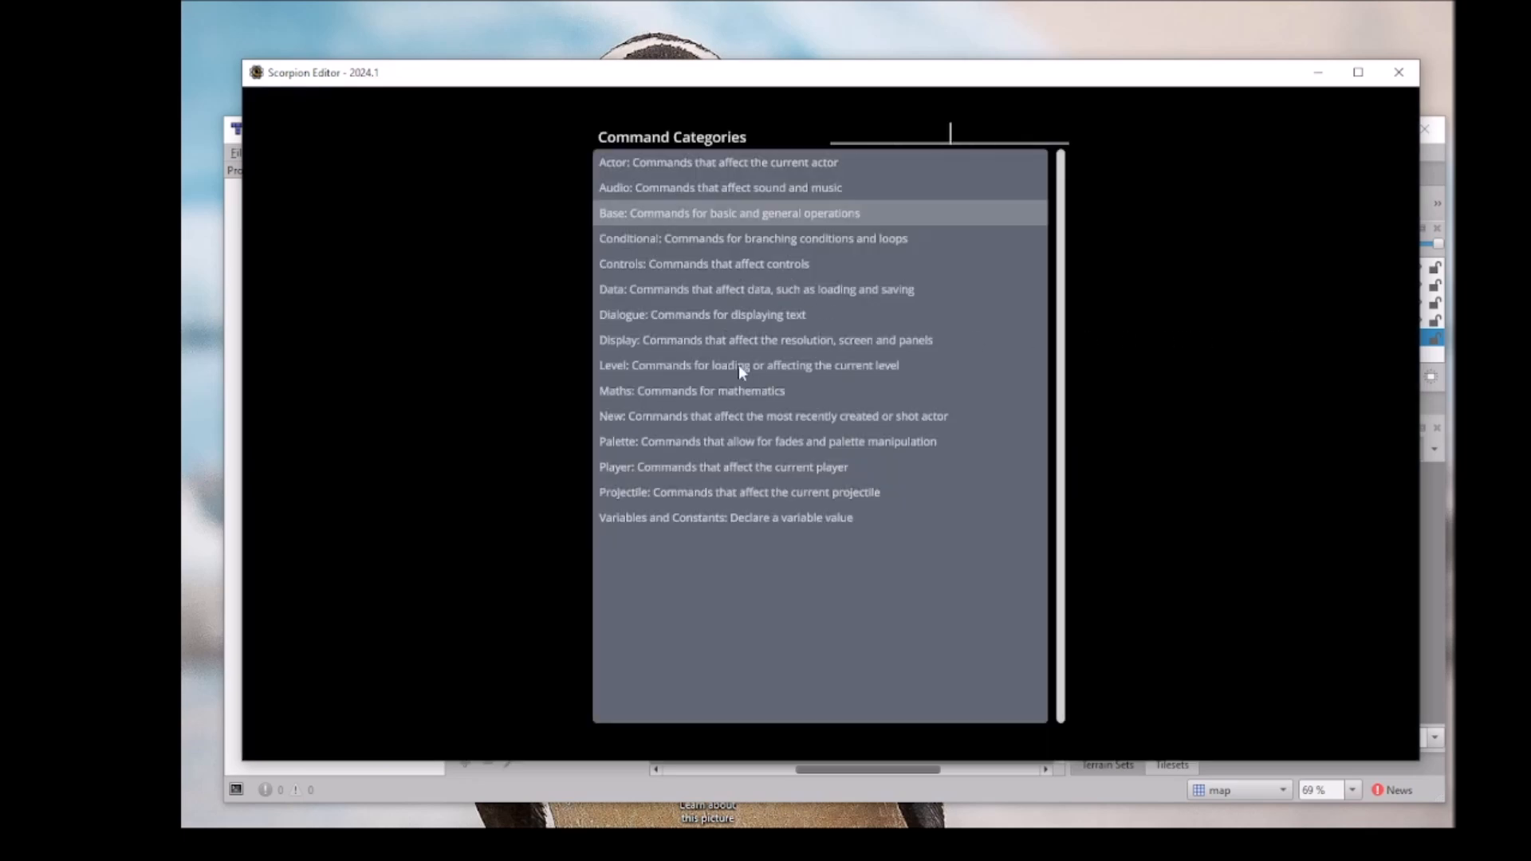
left_click(714, 365)
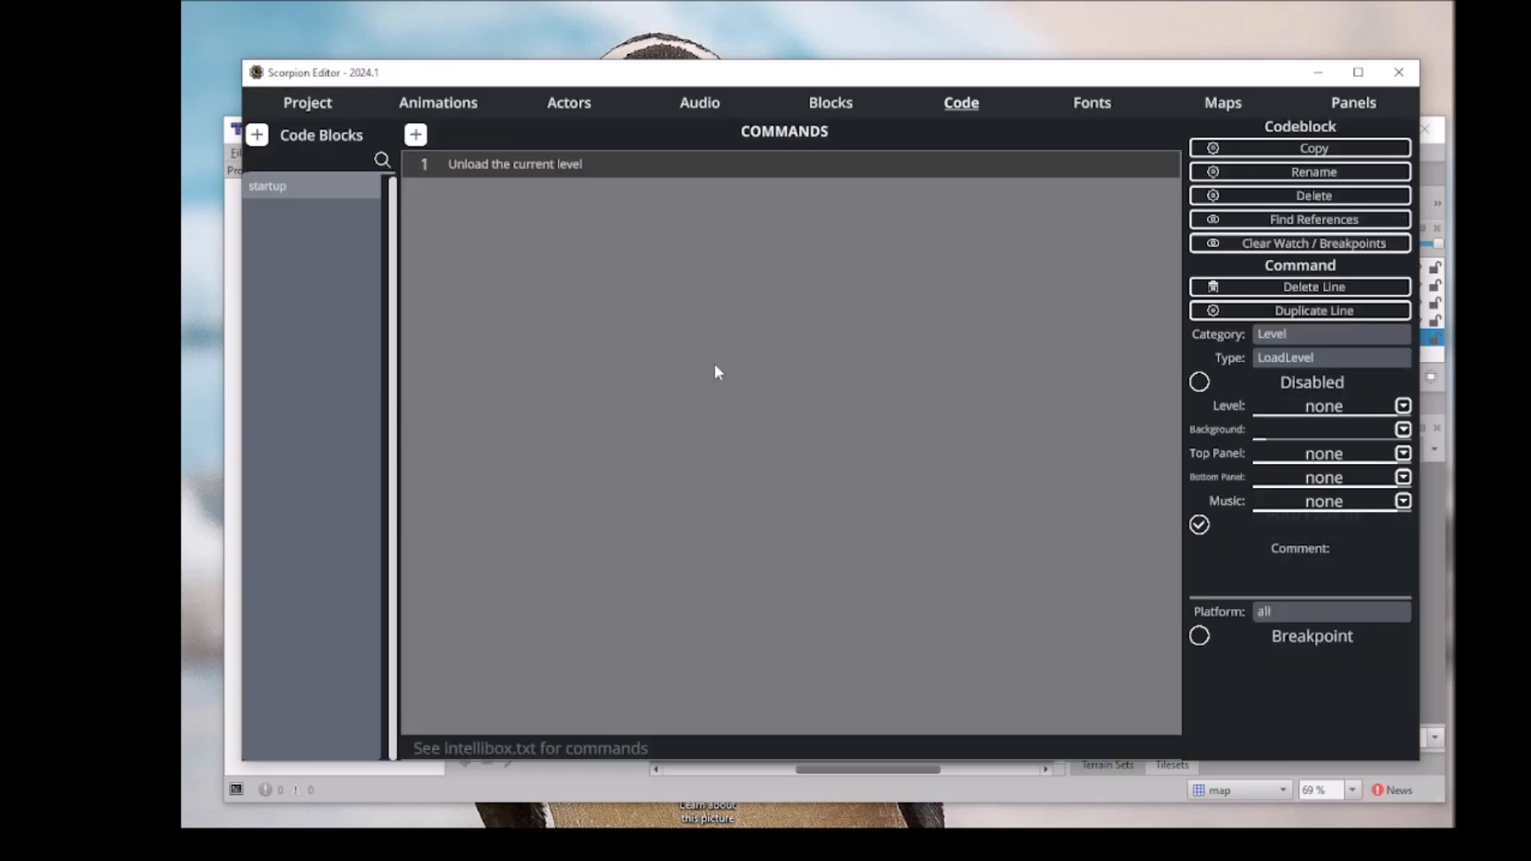
left_click(1295, 358)
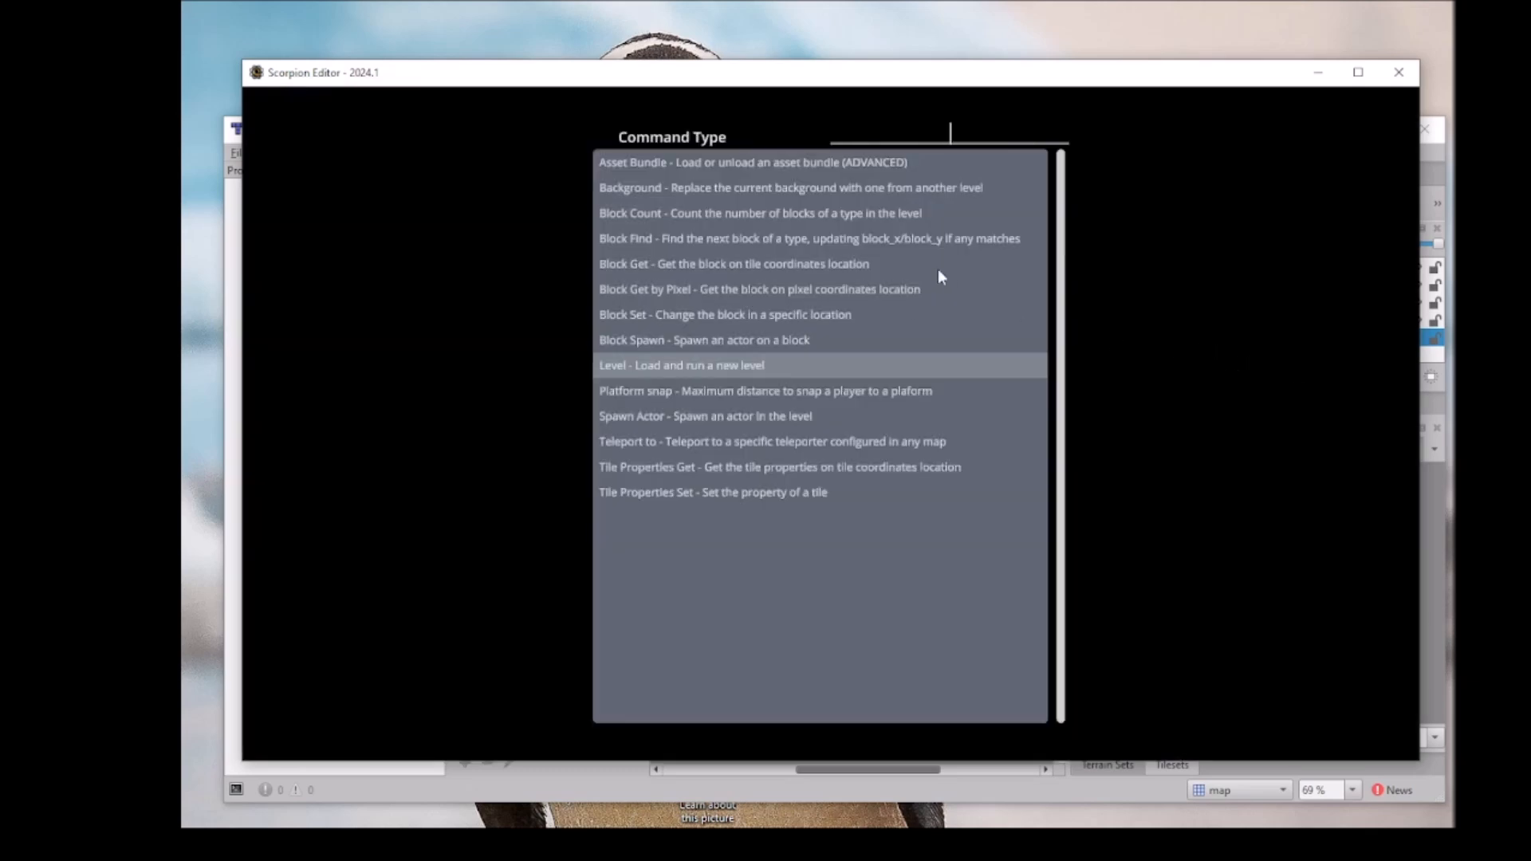
left_click(1256, 453)
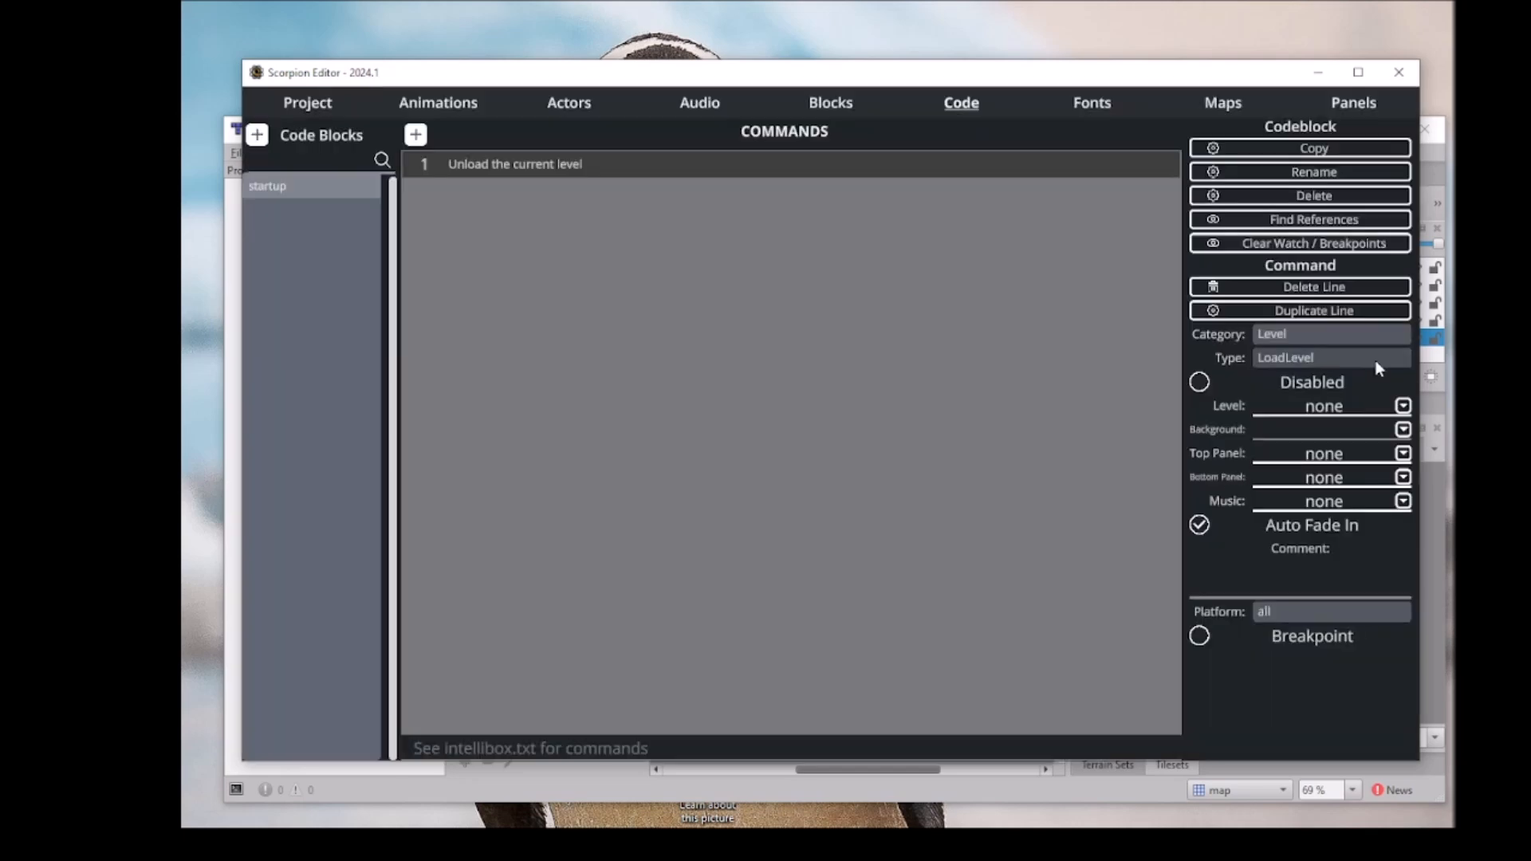
left_click(1403, 407)
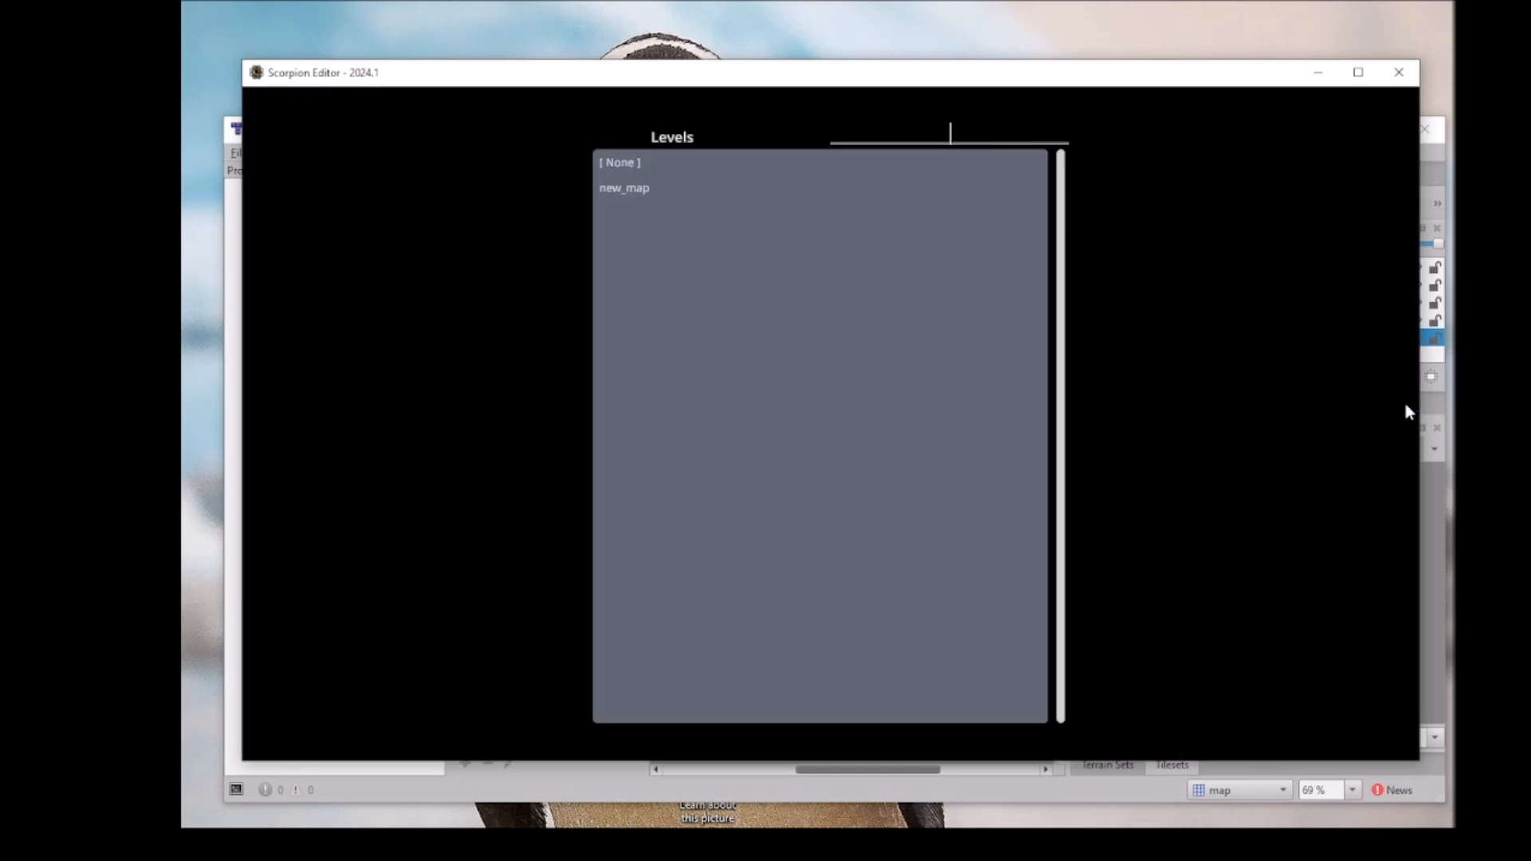
left_click(643, 188)
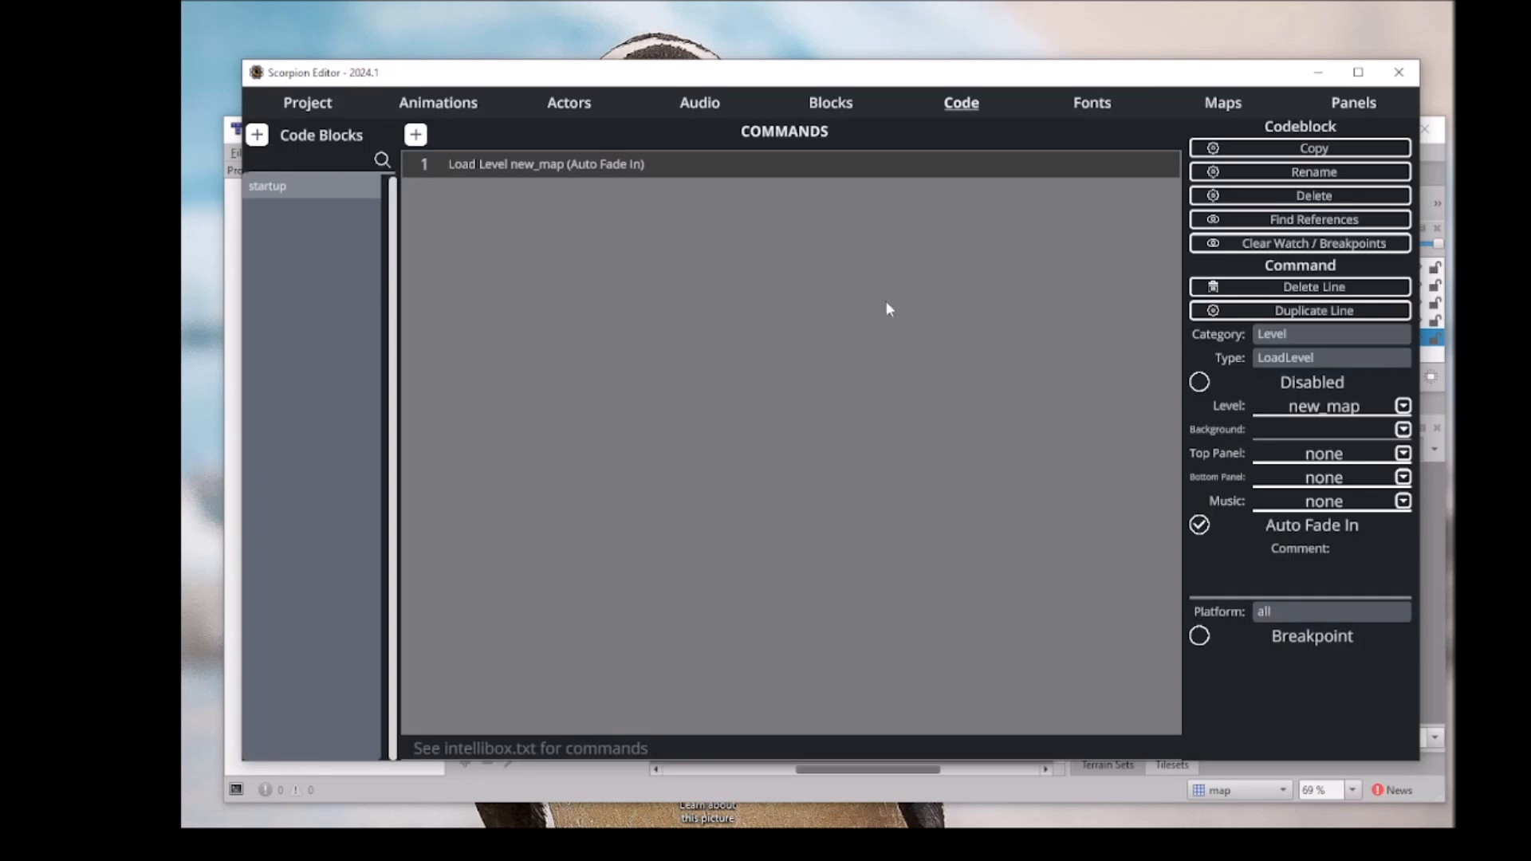
Compile the project and run it in BlastEm to check the map, and close the emulator.
left_click(292, 102)
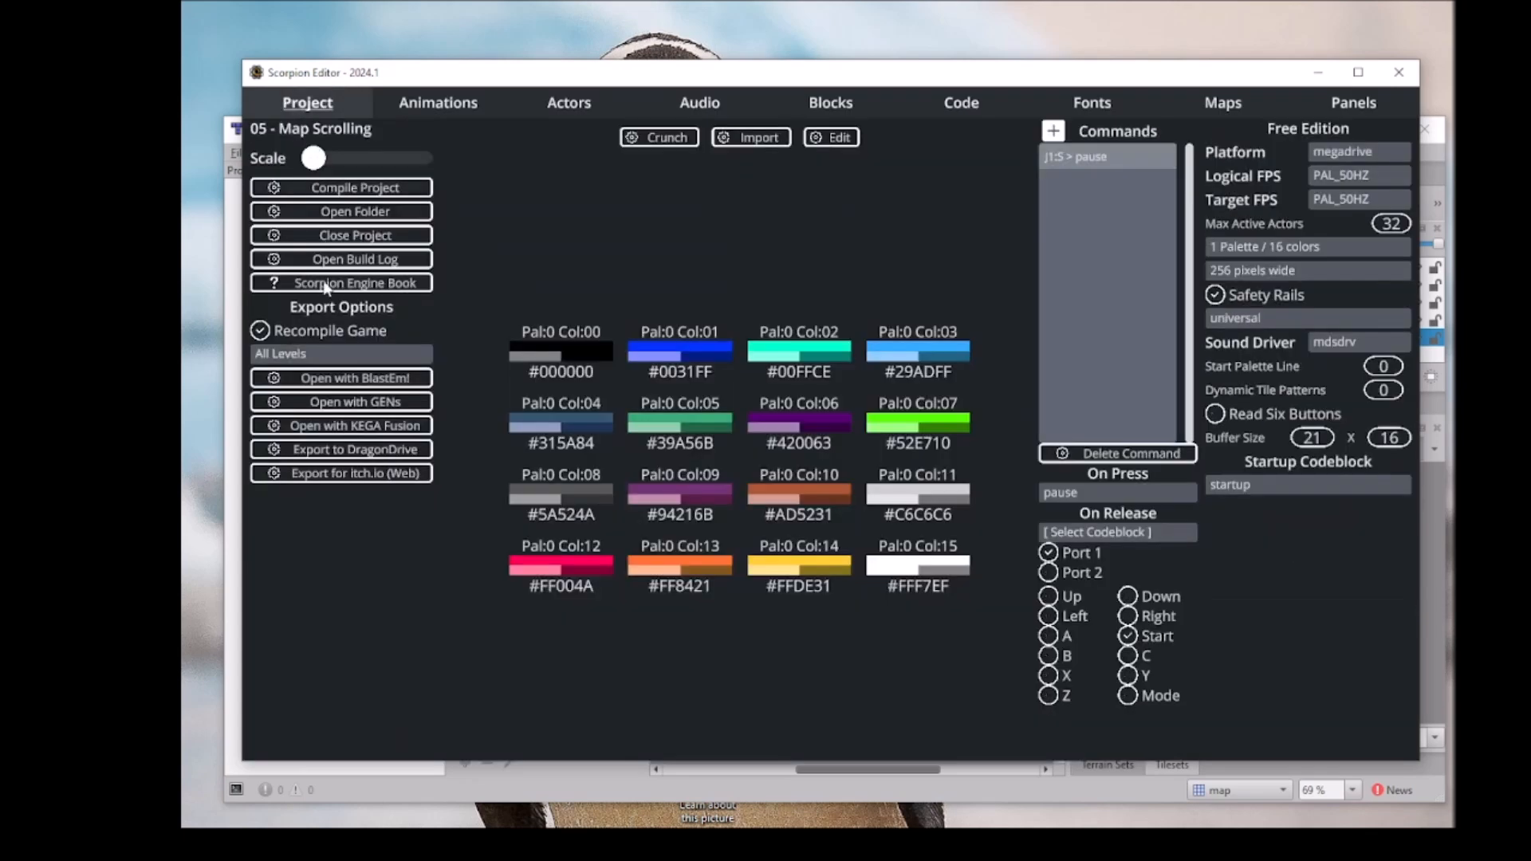
left_click(321, 378)
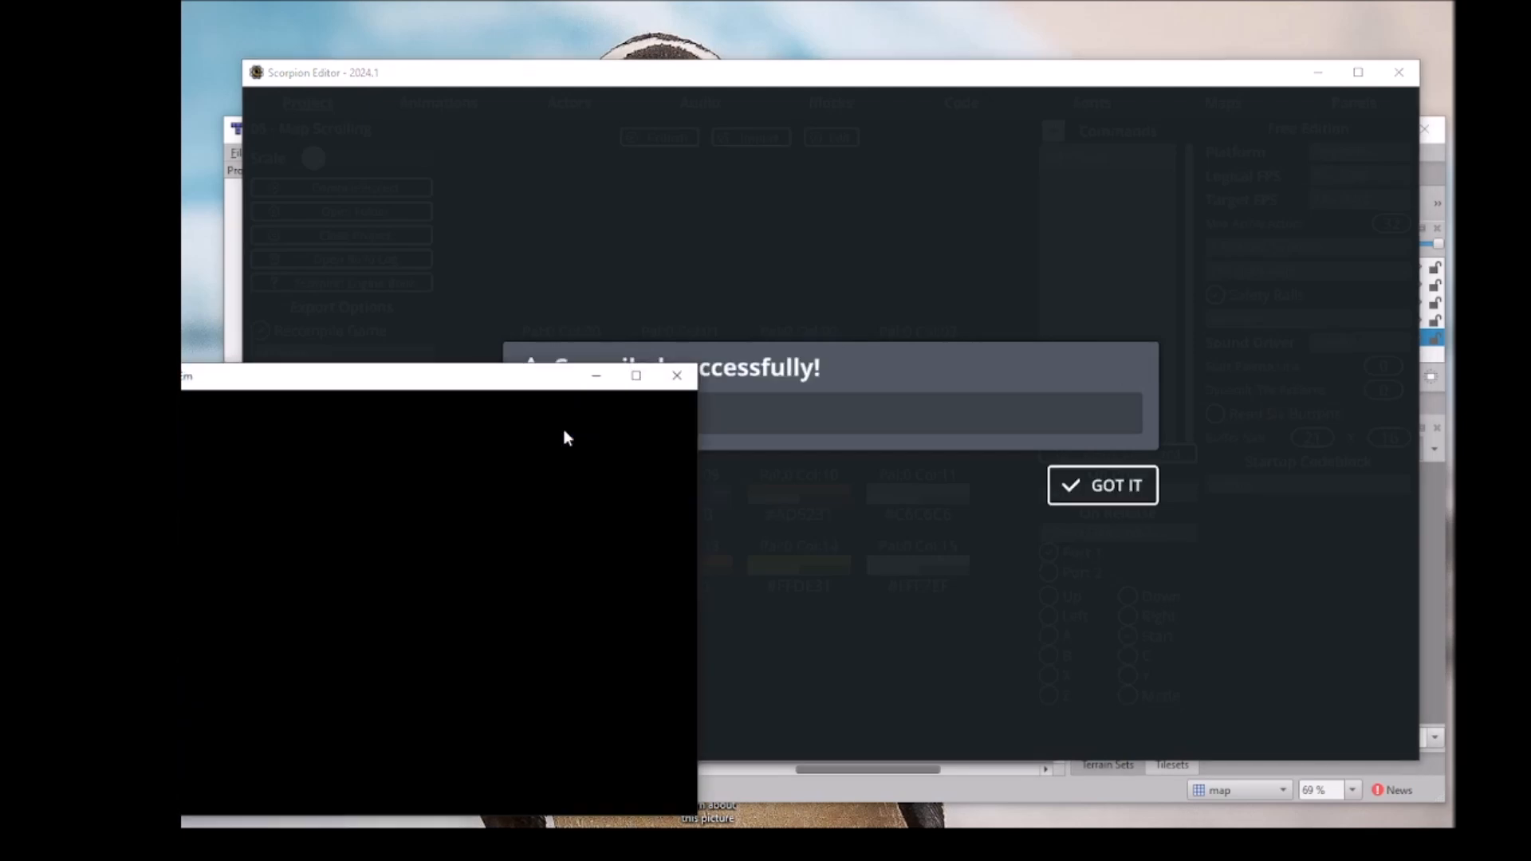
left_click_drag(452, 382, 883, 156)
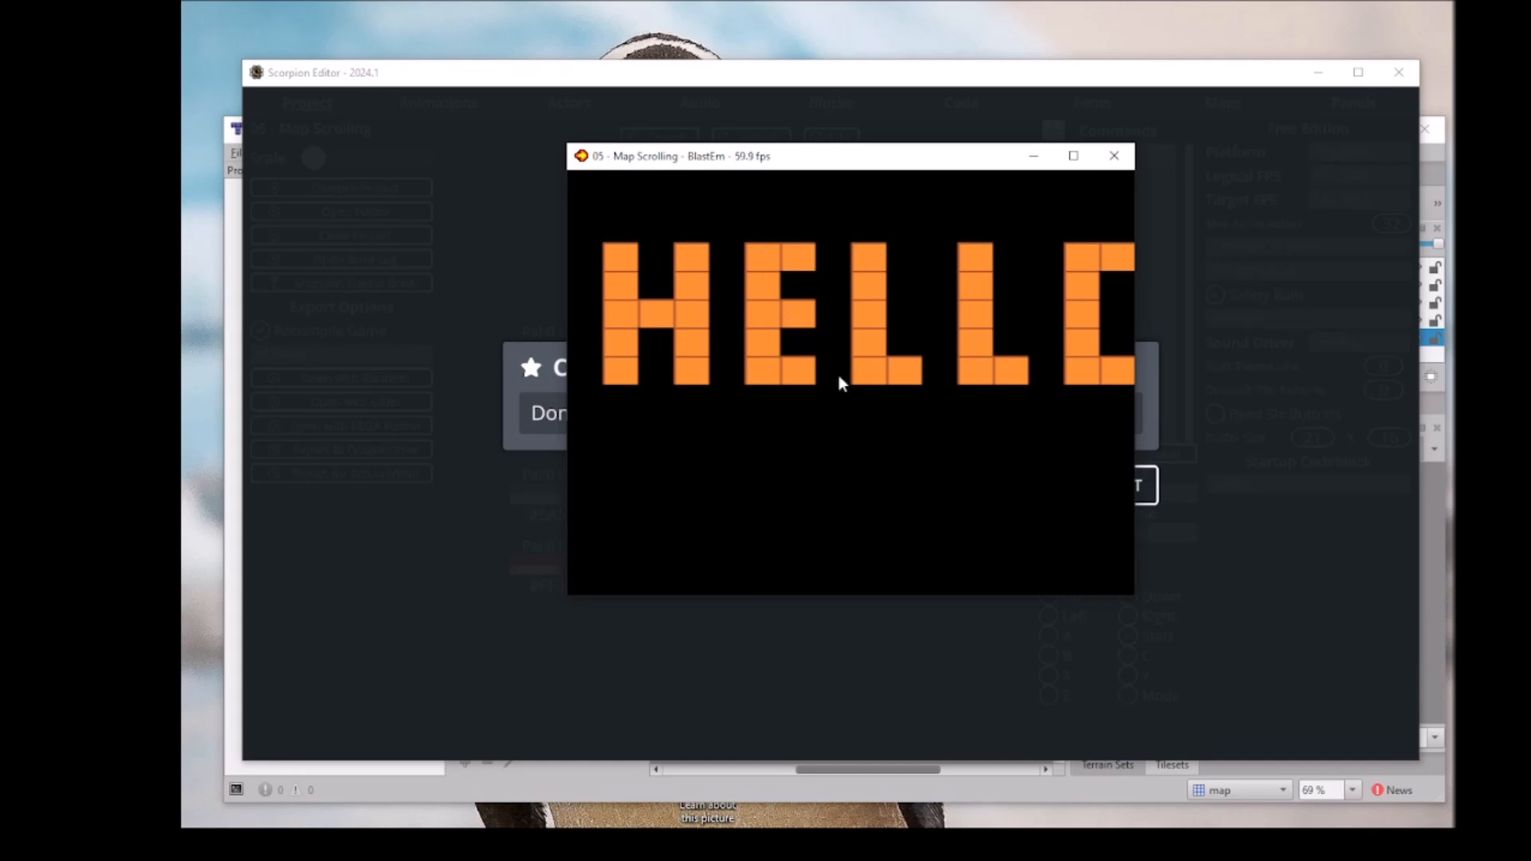
left_click(1114, 155)
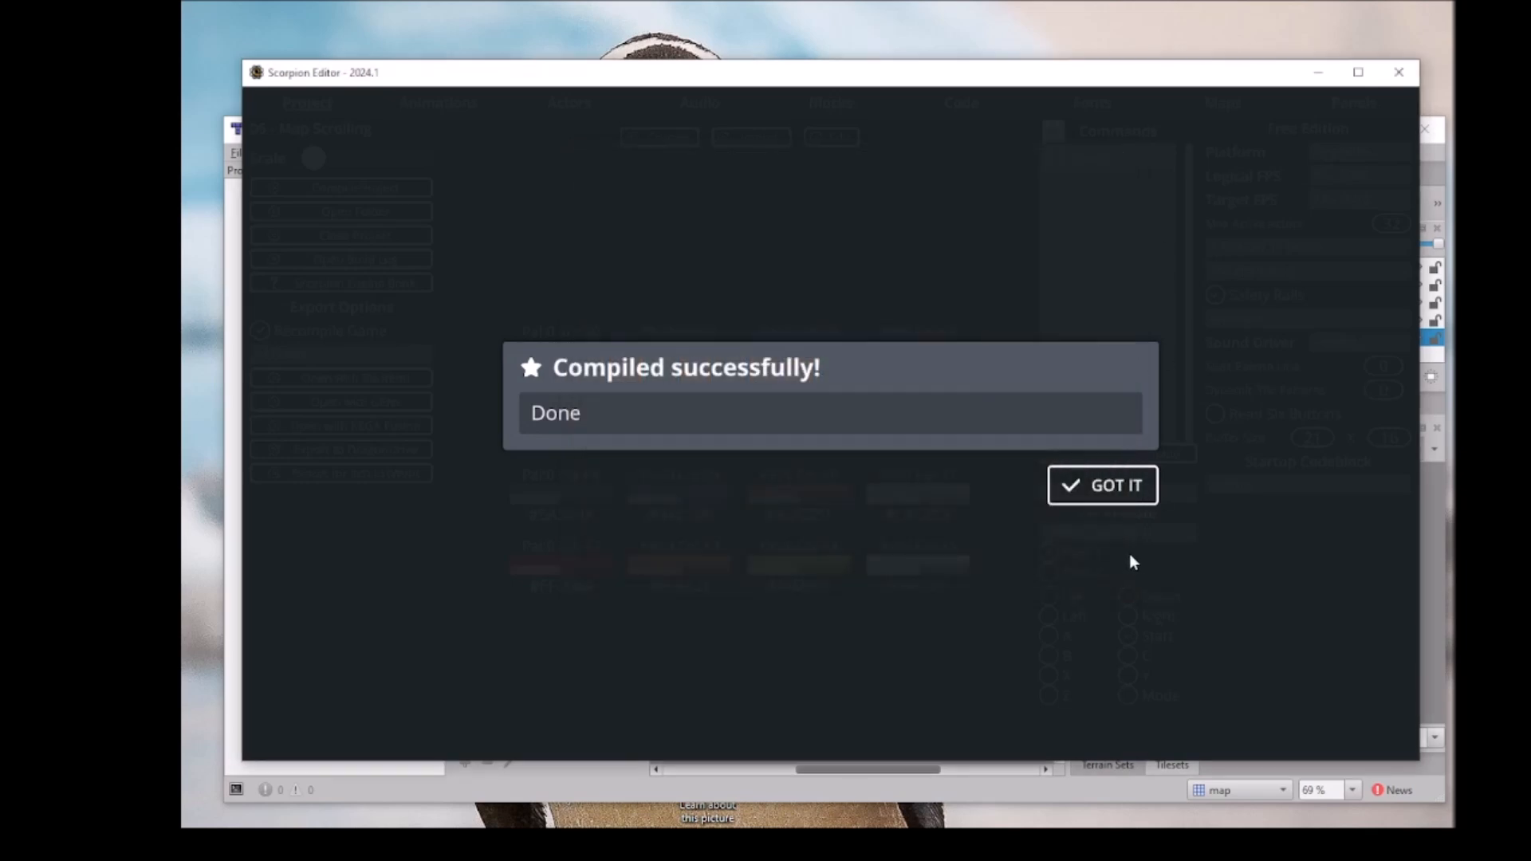
Add a SetScrollSpeed command from the Display category after the level load in the startup code block, with XSpeed 1.
left_click(1097, 484)
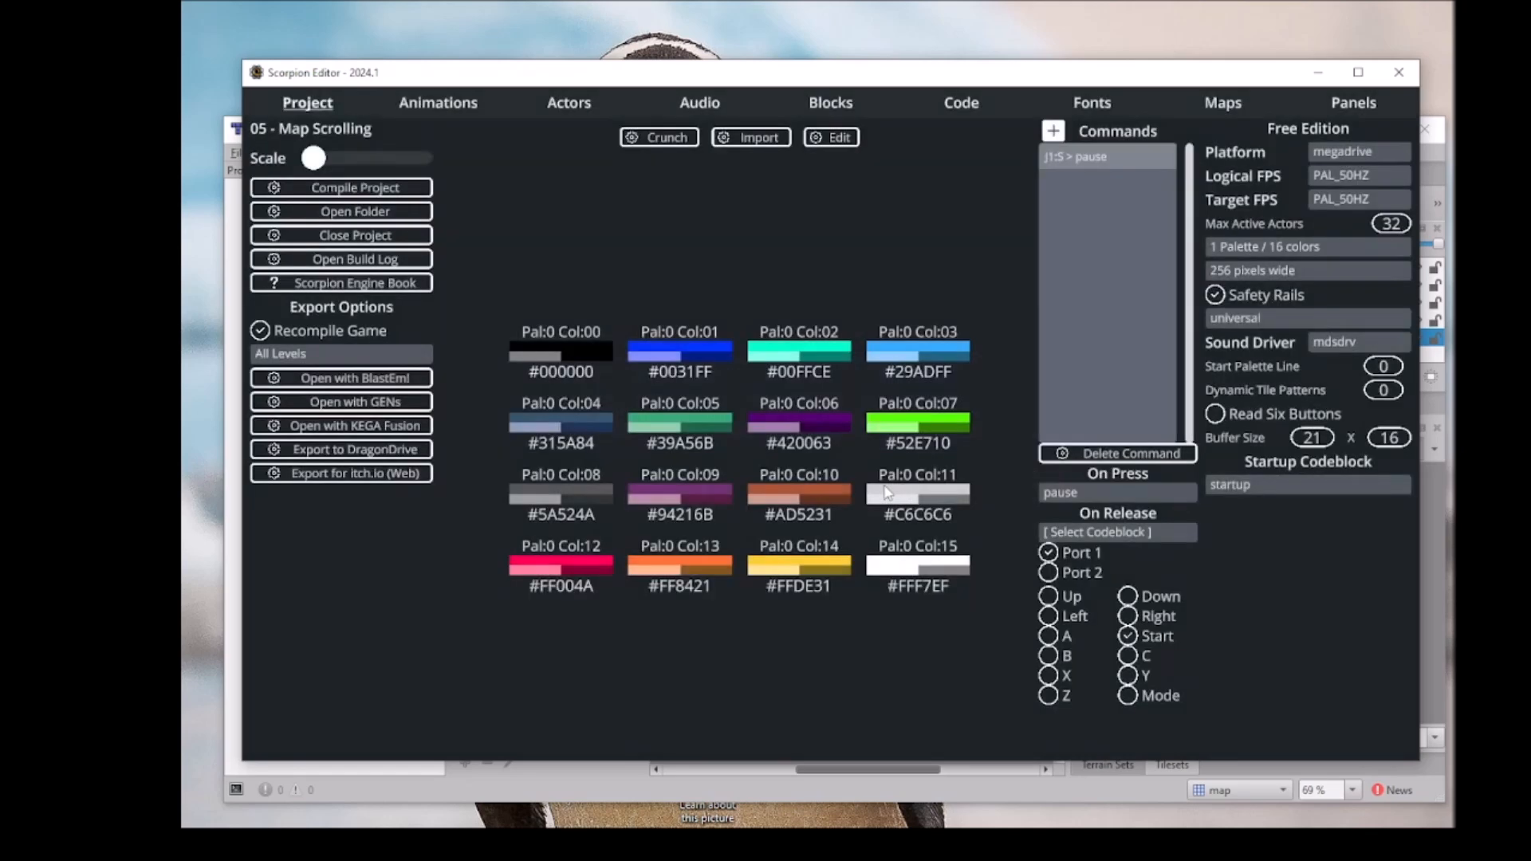
left_click(957, 108)
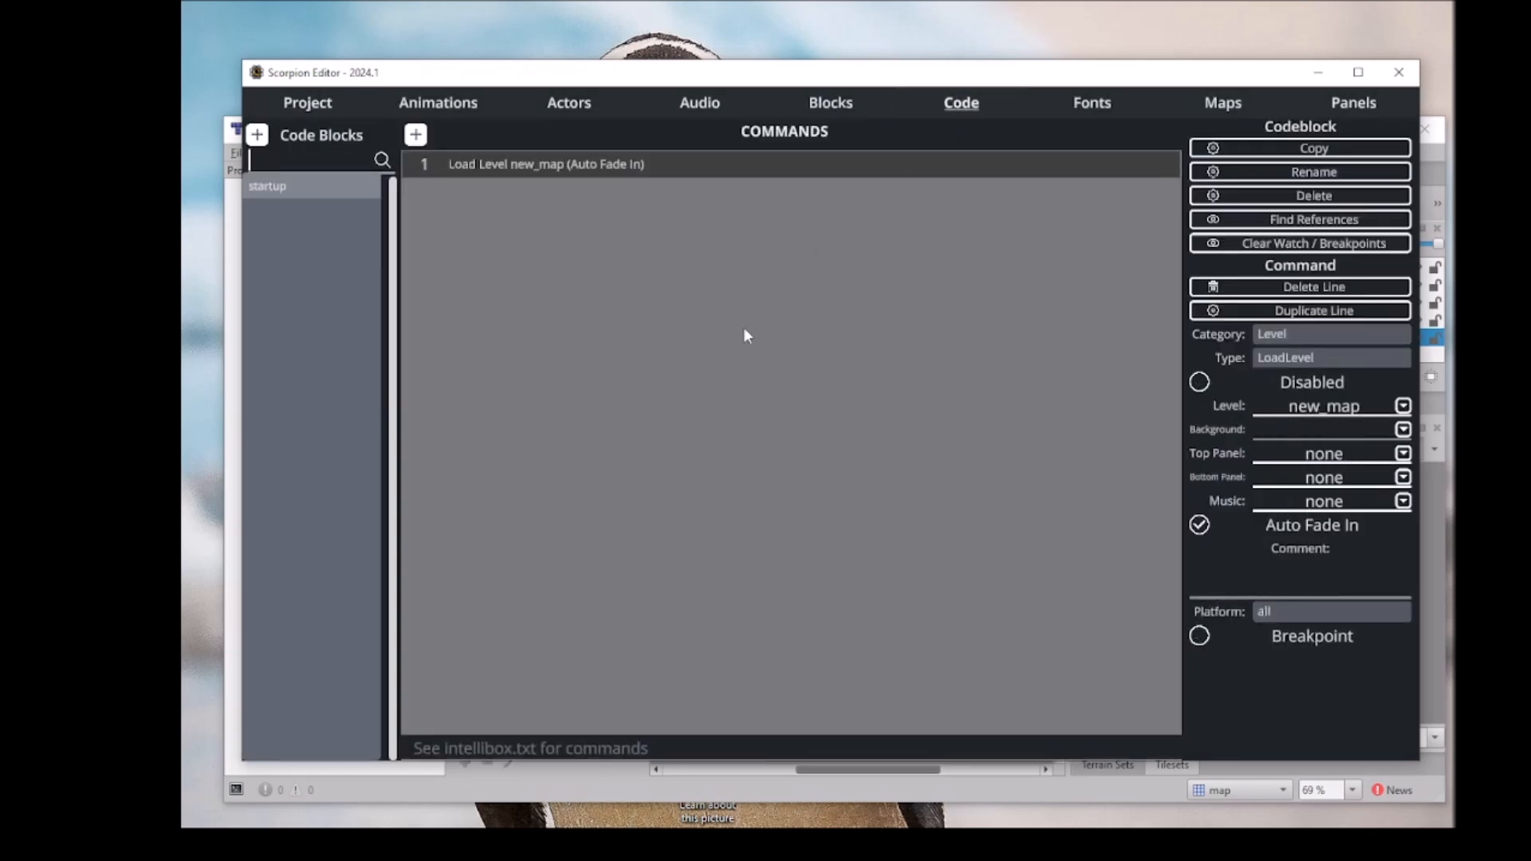
left_click(416, 134)
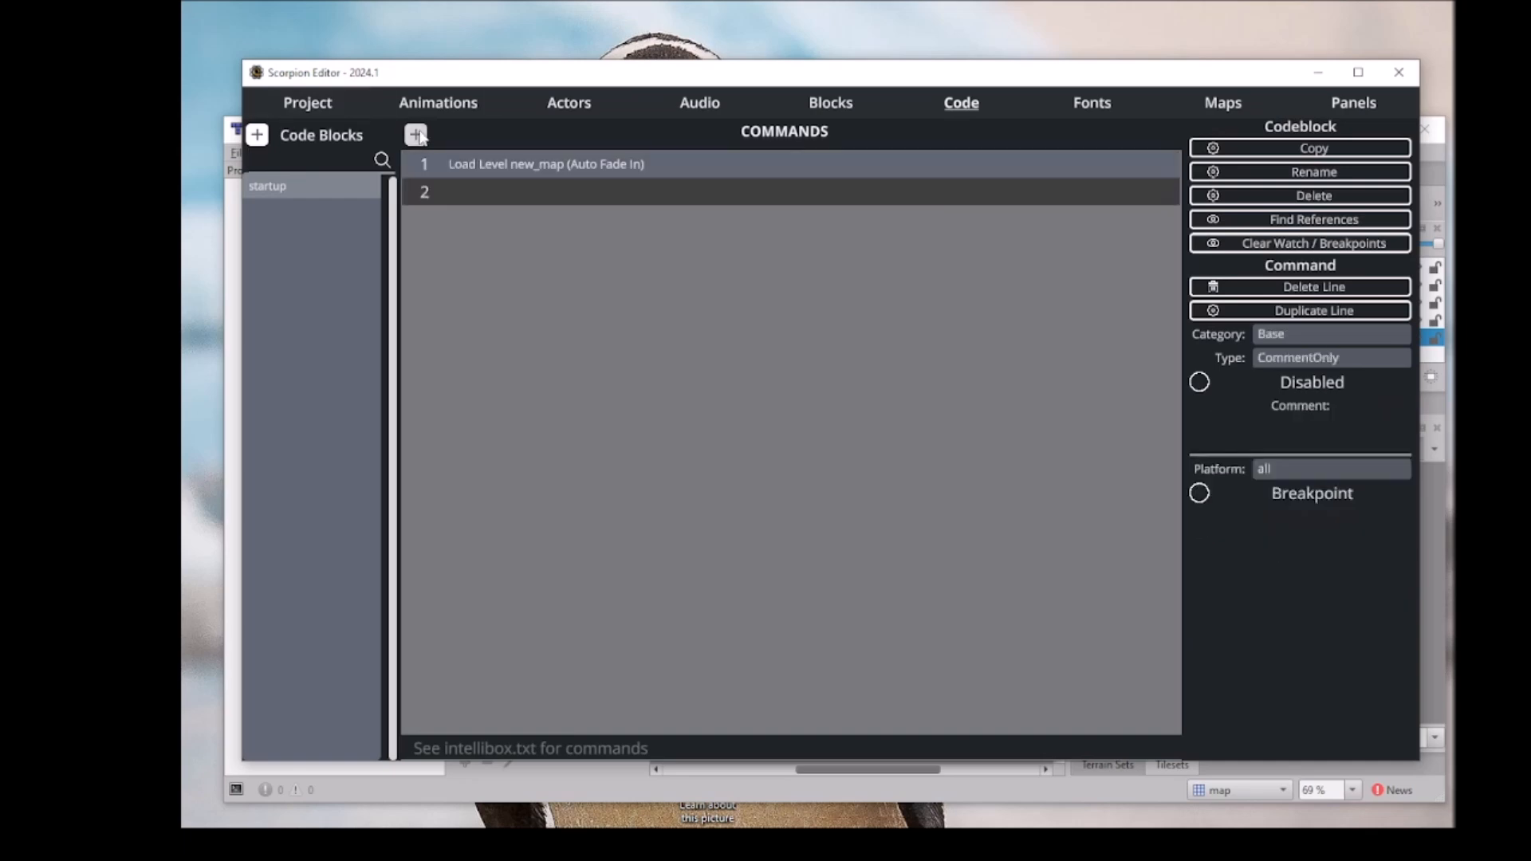
left_click(1300, 335)
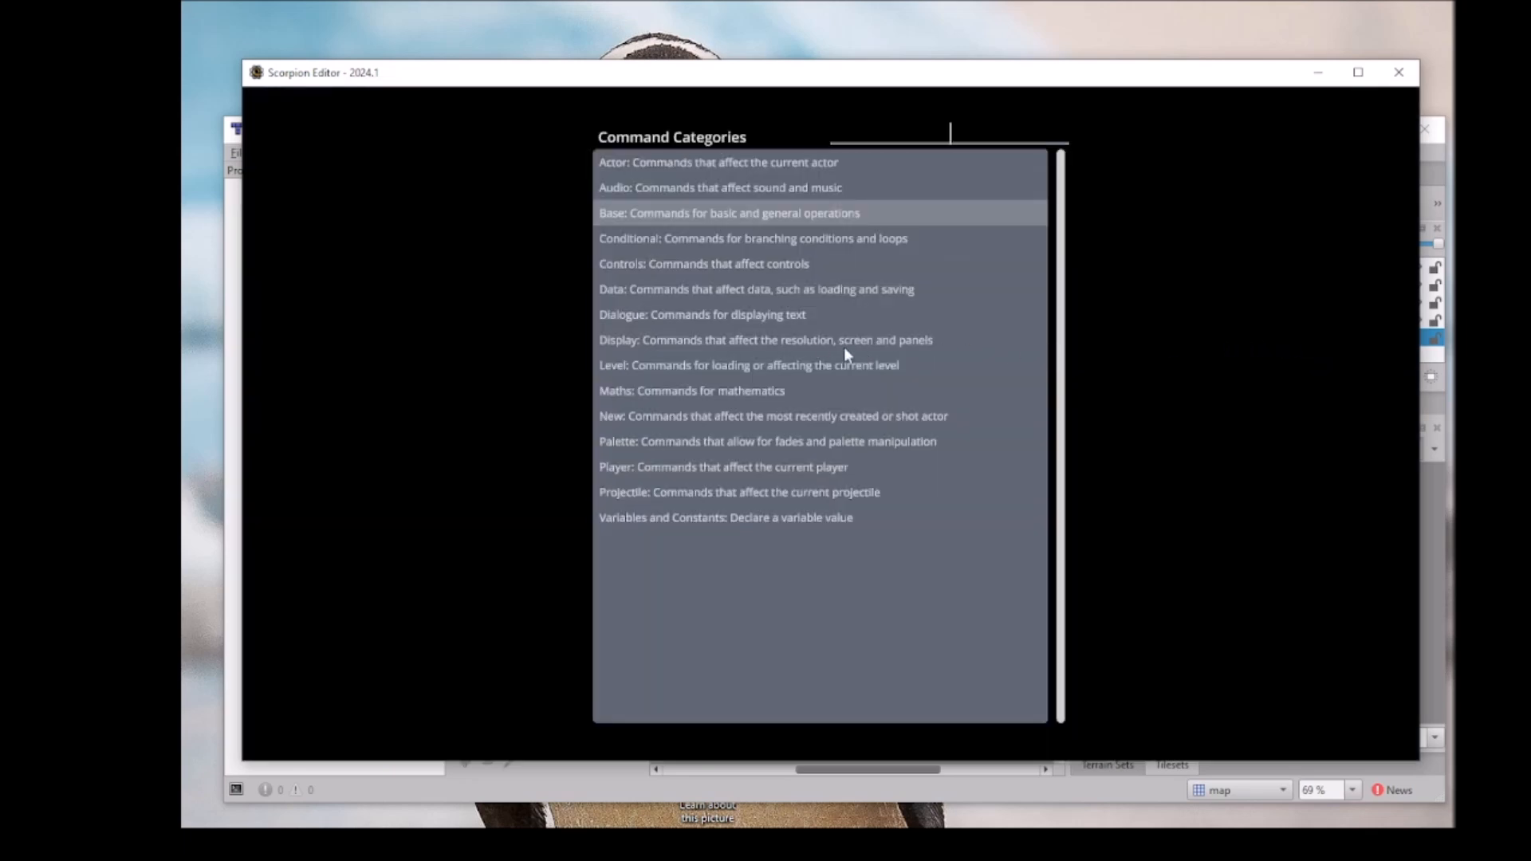
left_click(748, 340)
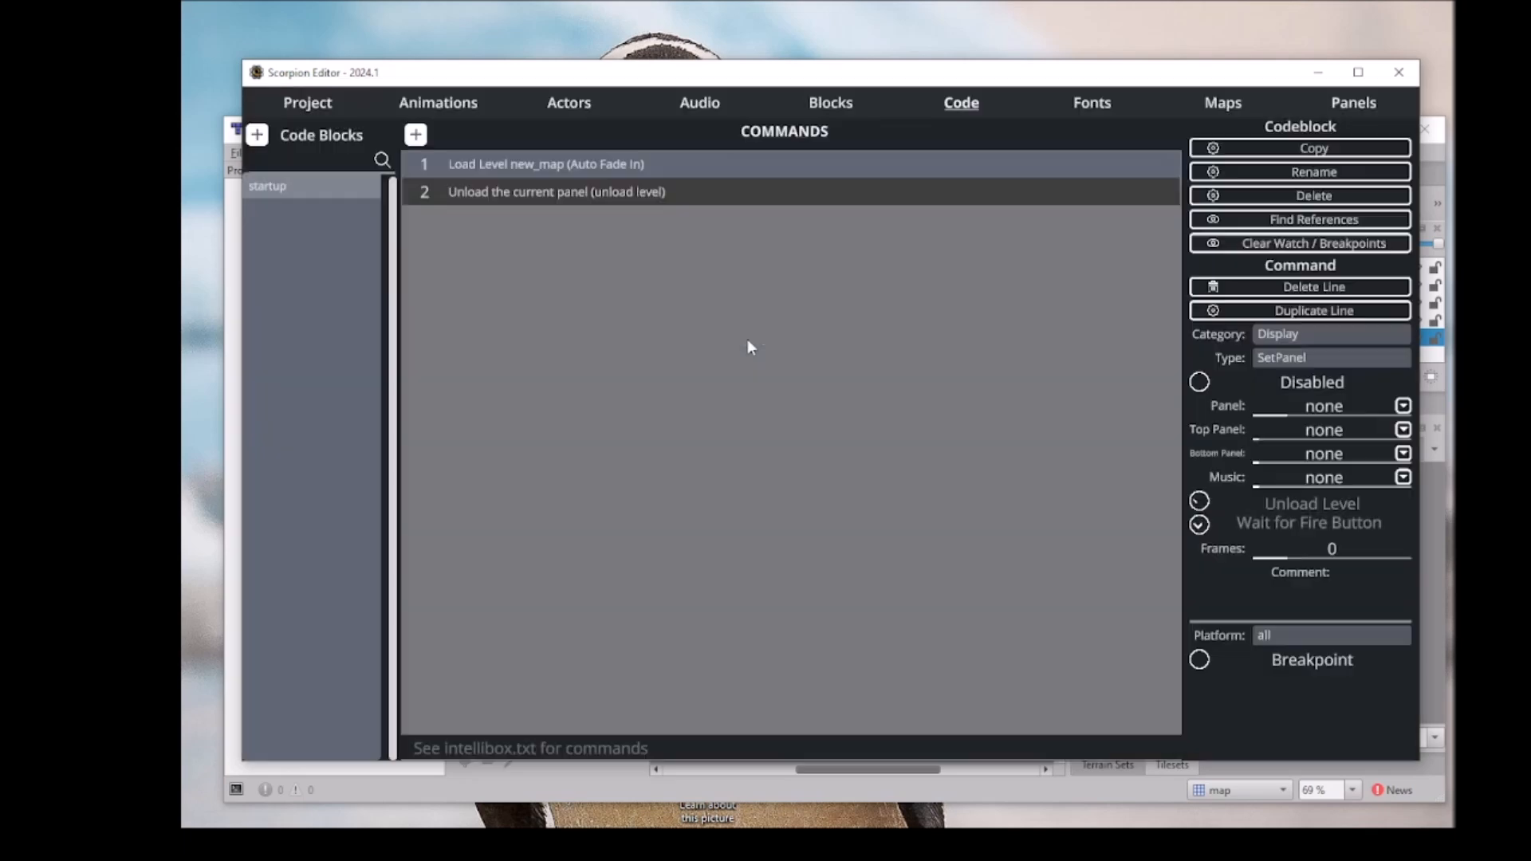
left_click(1301, 357)
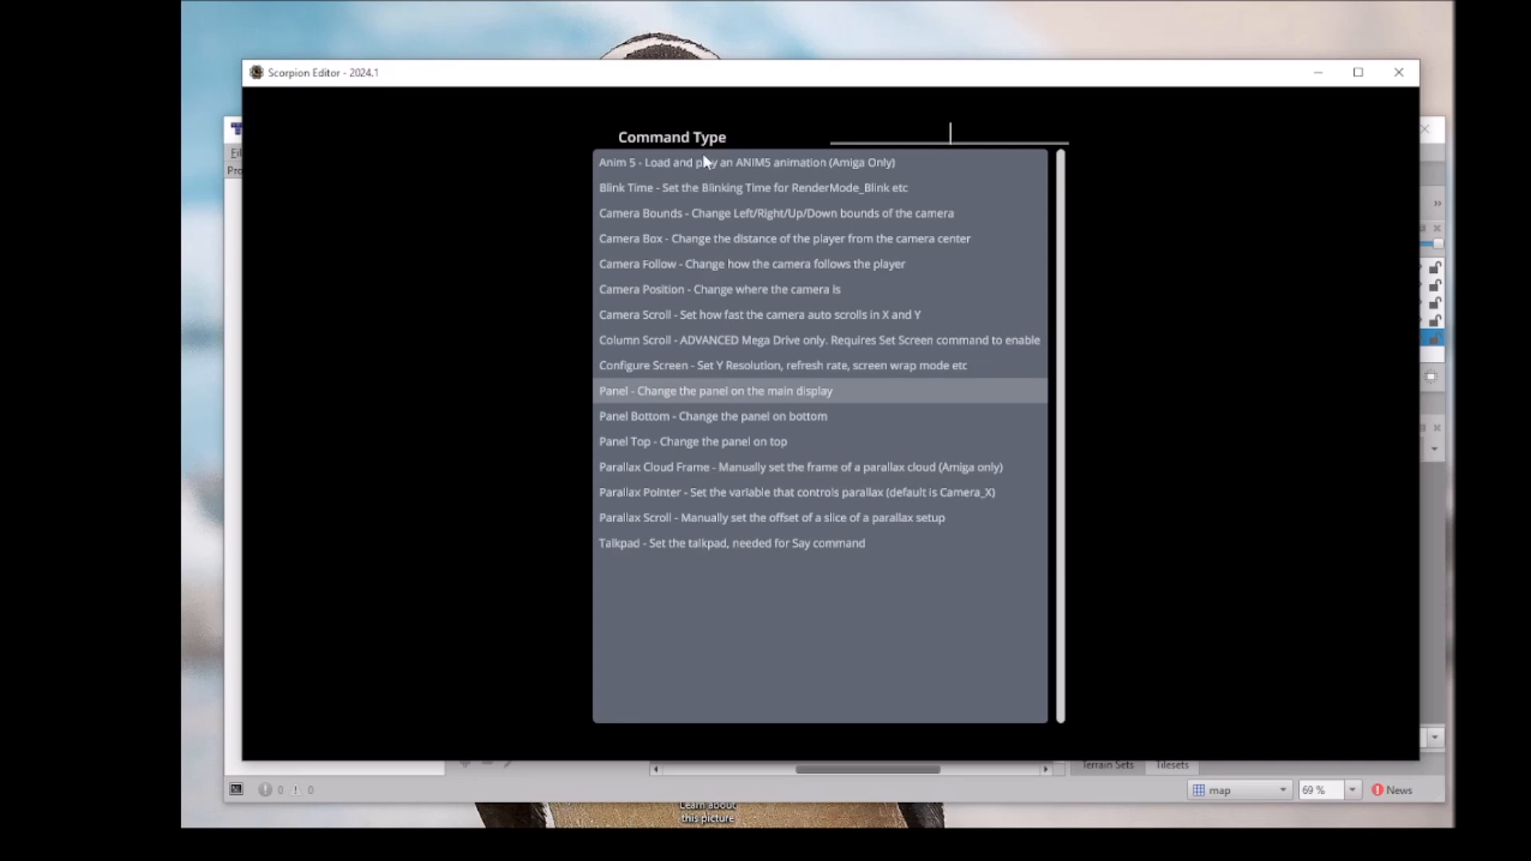
left_click(744, 316)
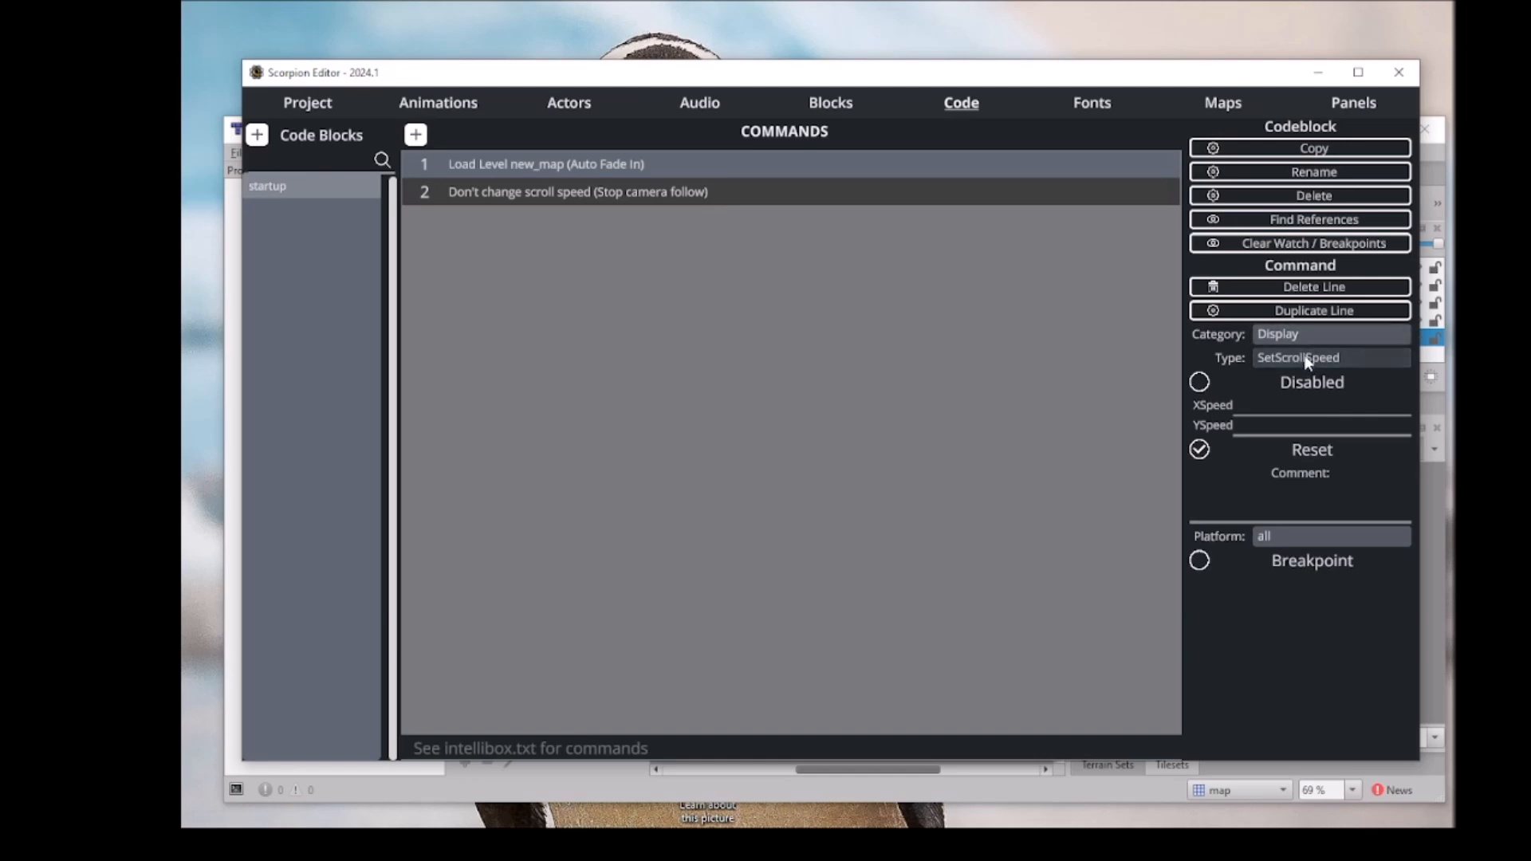
left_click(1302, 406)
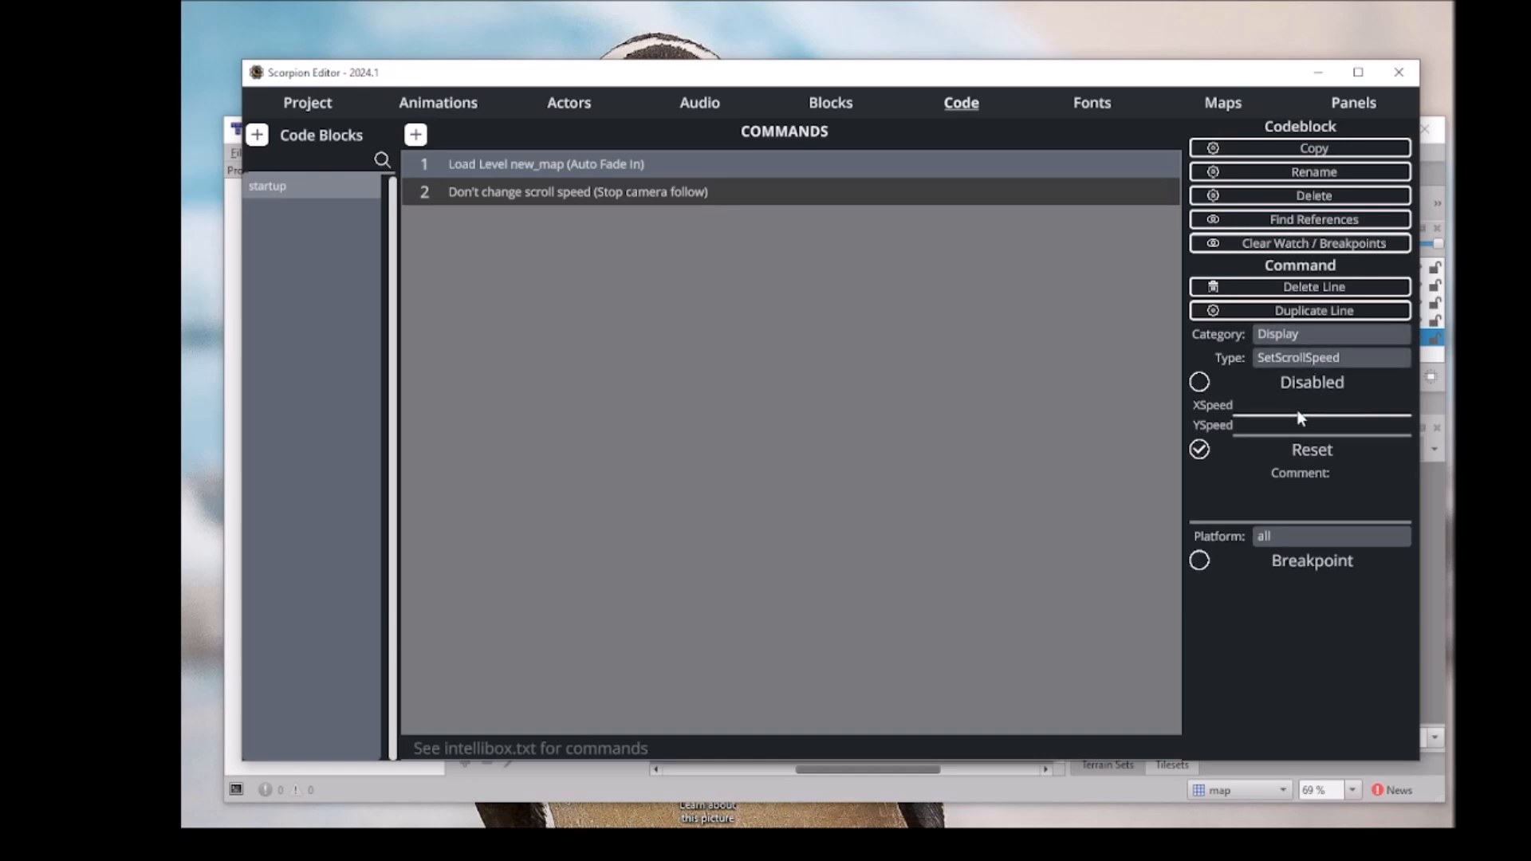
type("1")
Compile the project and run it in BlastEm to watch the map scroll horizontally, and close the emulator.
left_click(332, 102)
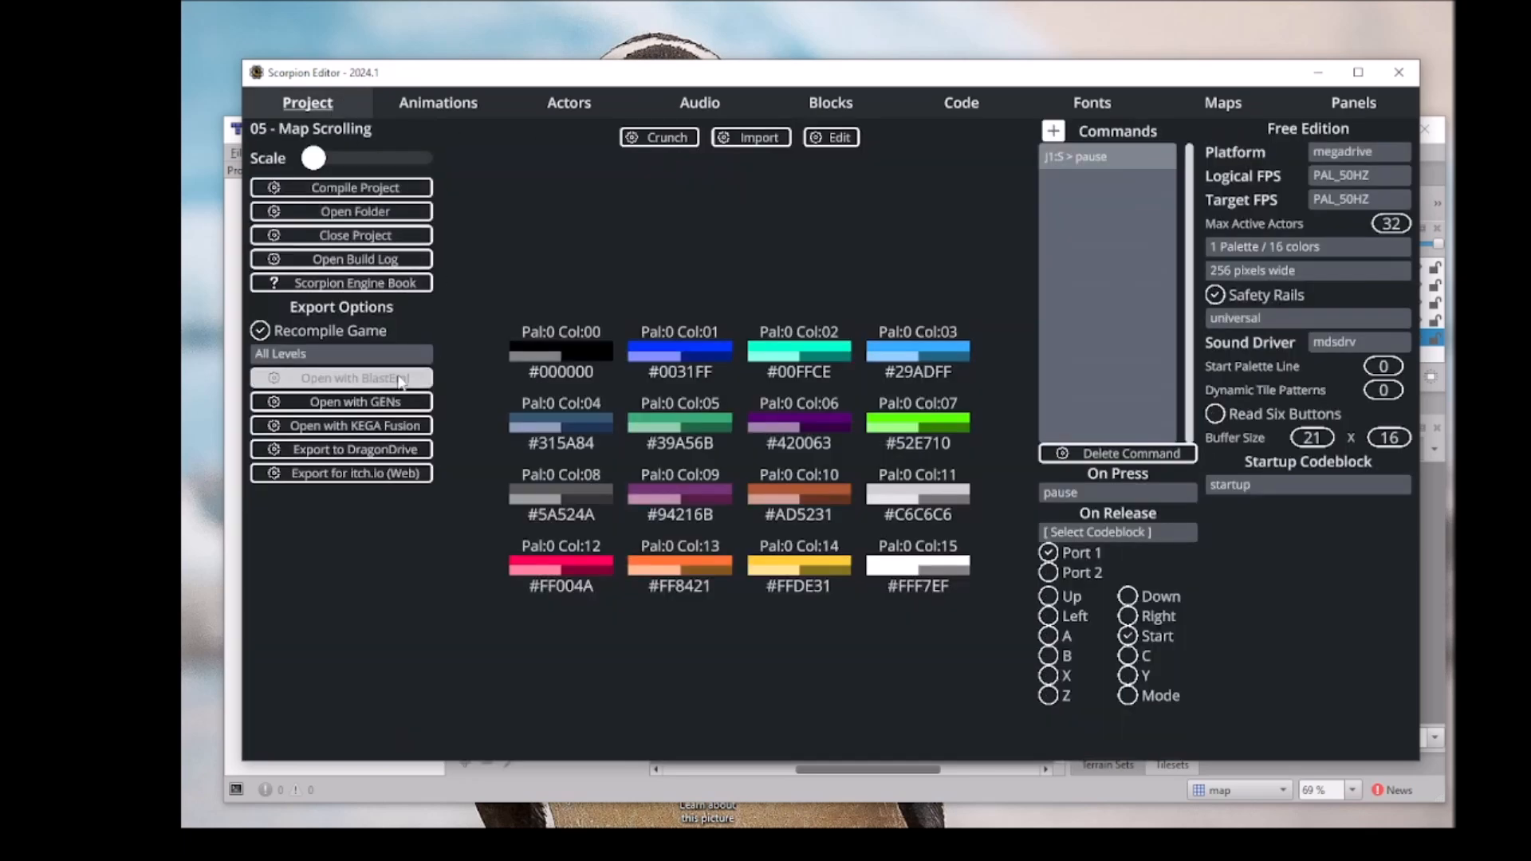
left_click(356, 378)
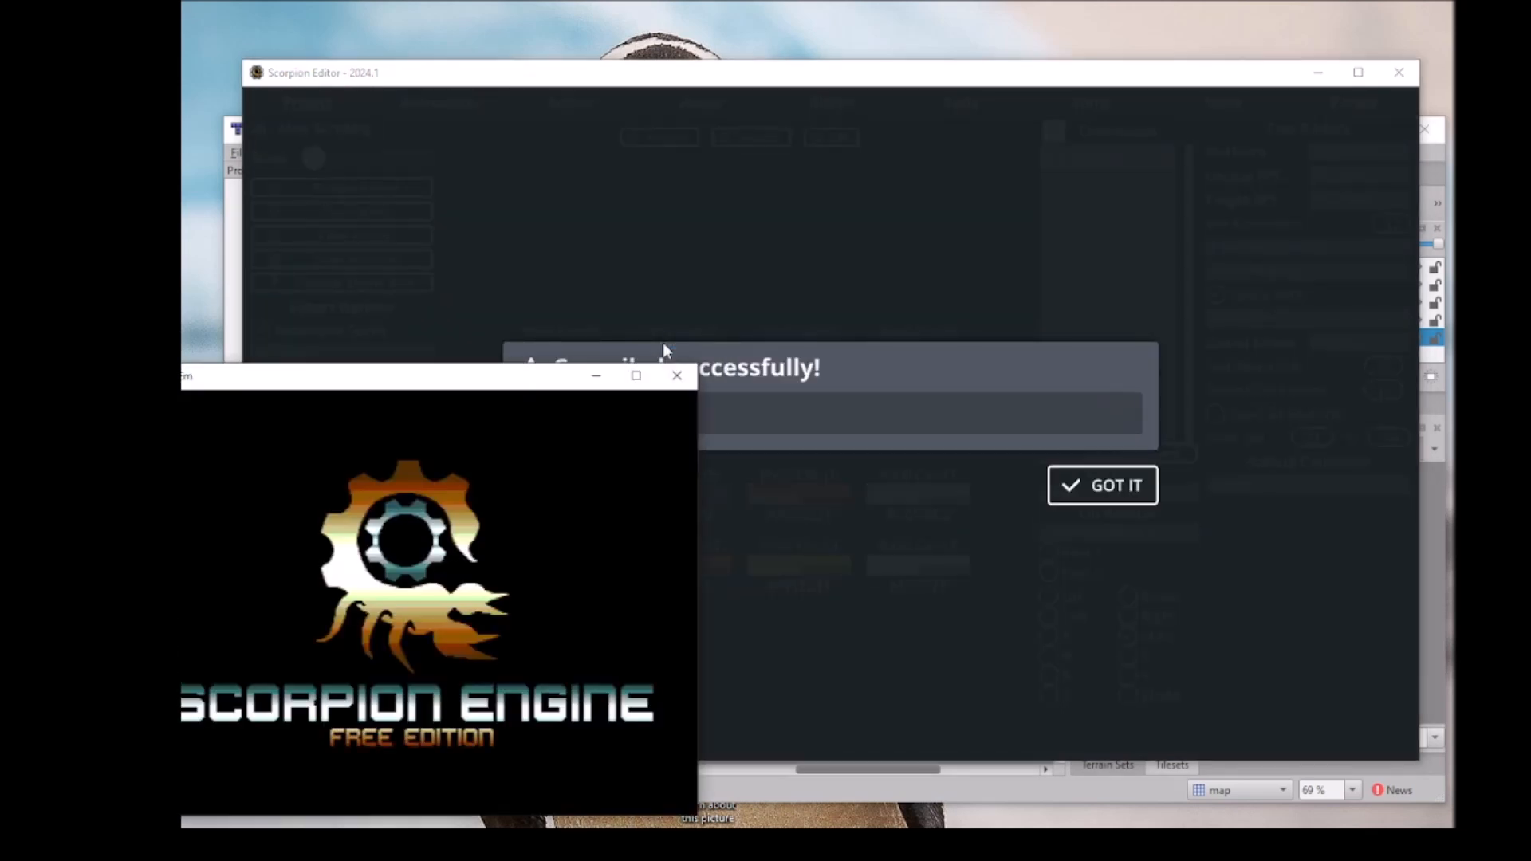
left_click_drag(547, 365, 950, 123)
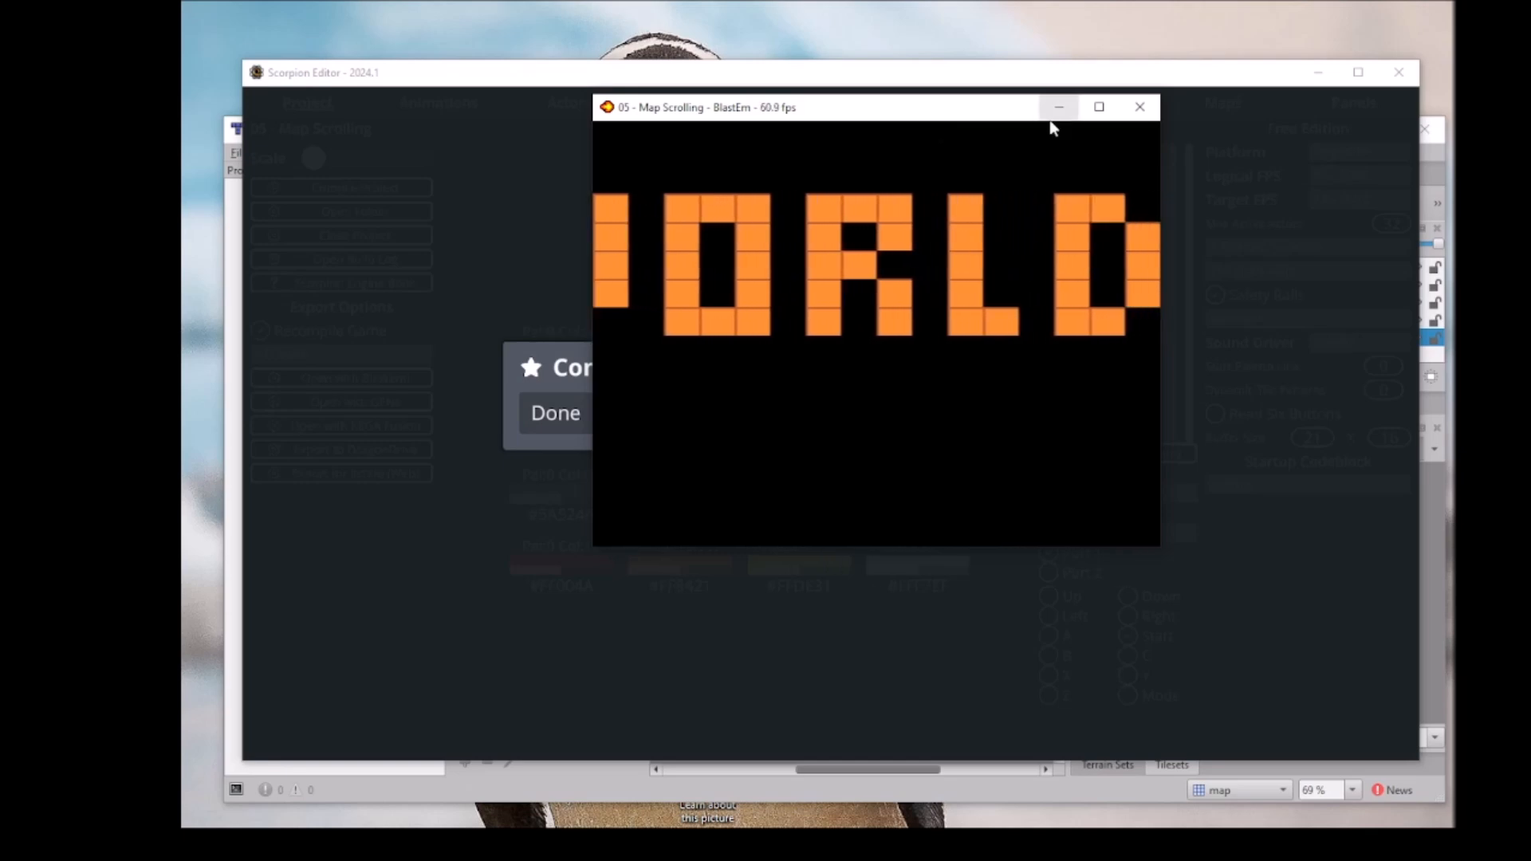
left_click(1142, 109)
left_click(1104, 500)
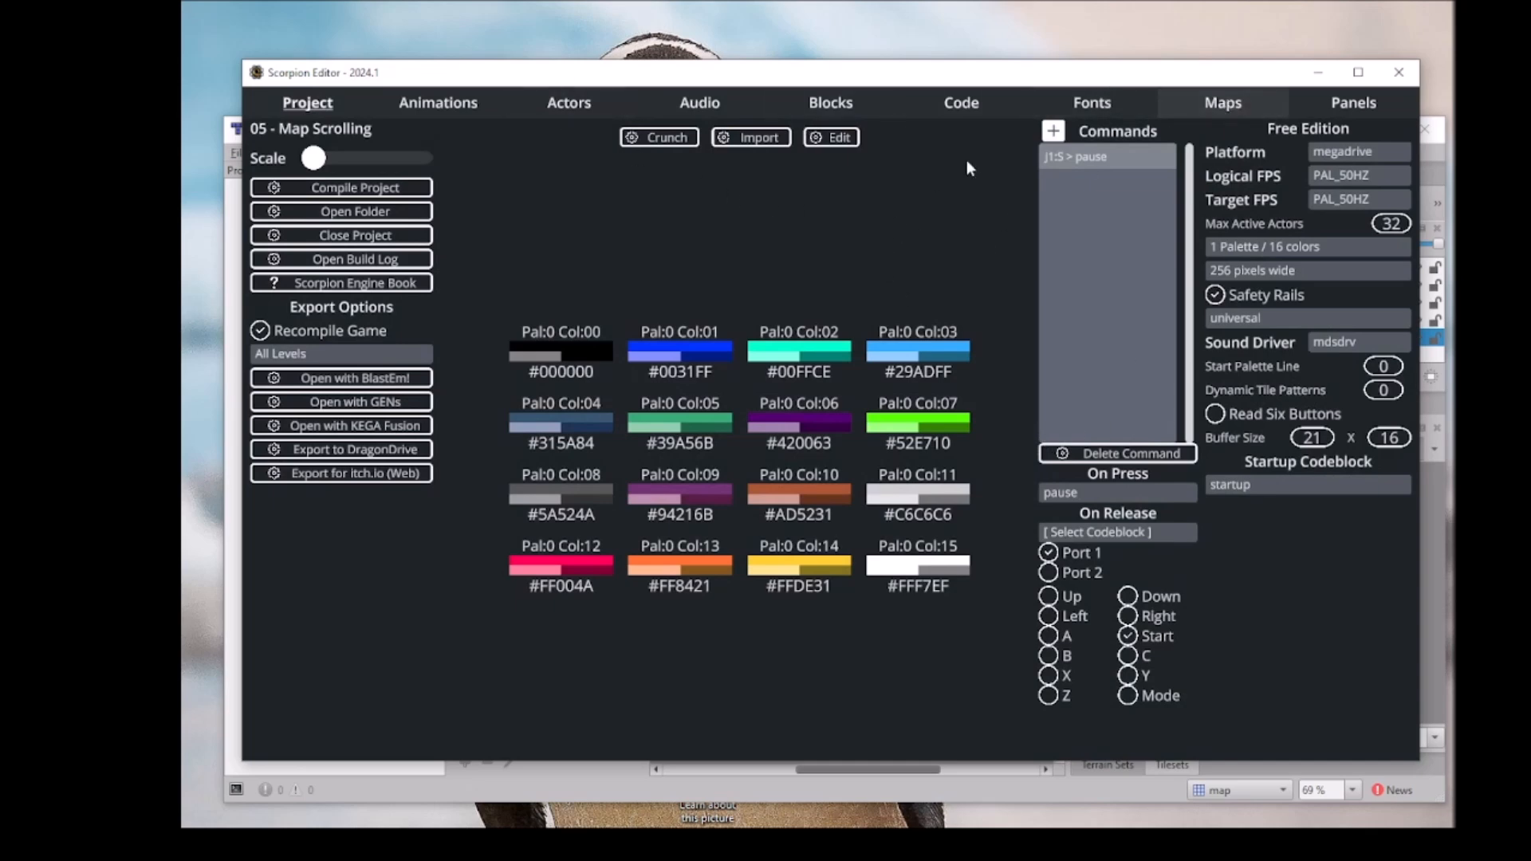
Insert a variable declaration as the first line of the startup code block, above the level load.
left_click(966, 104)
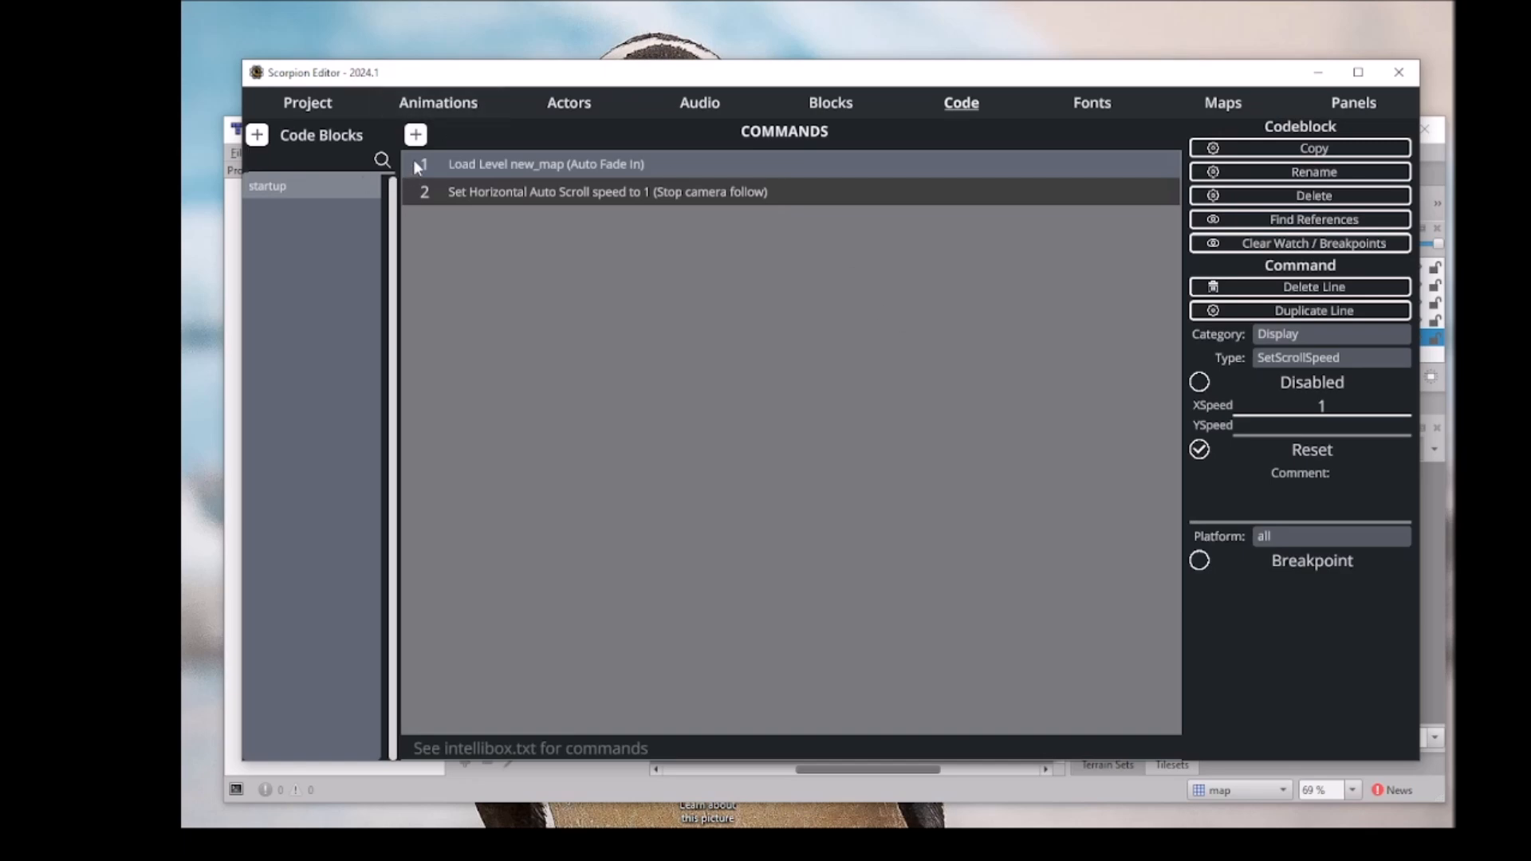
left_click(493, 169)
left_click(415, 134)
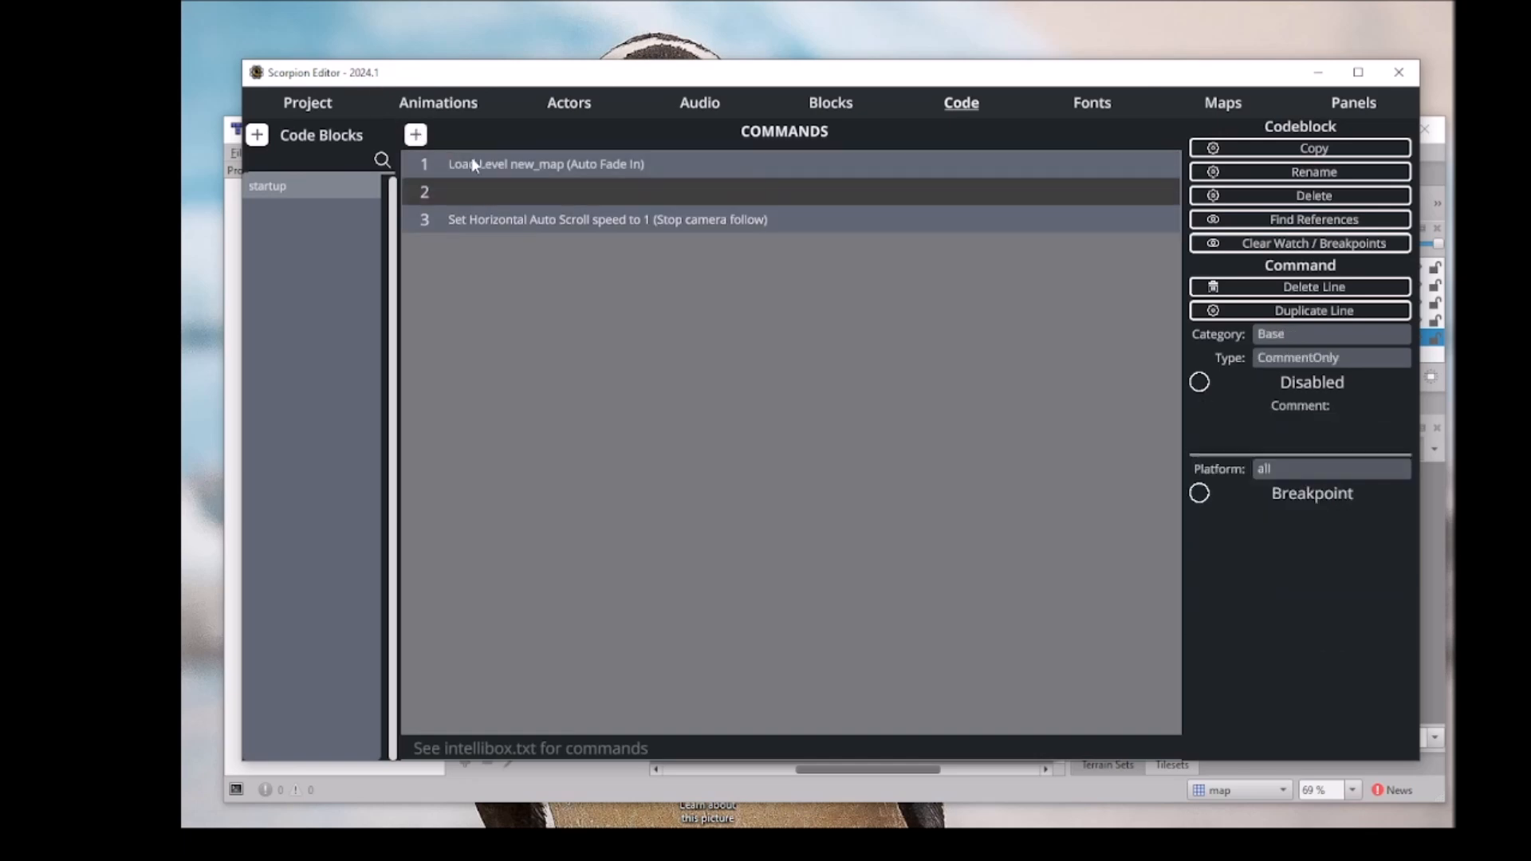
left_click_drag(482, 160, 485, 194)
left_click(475, 161)
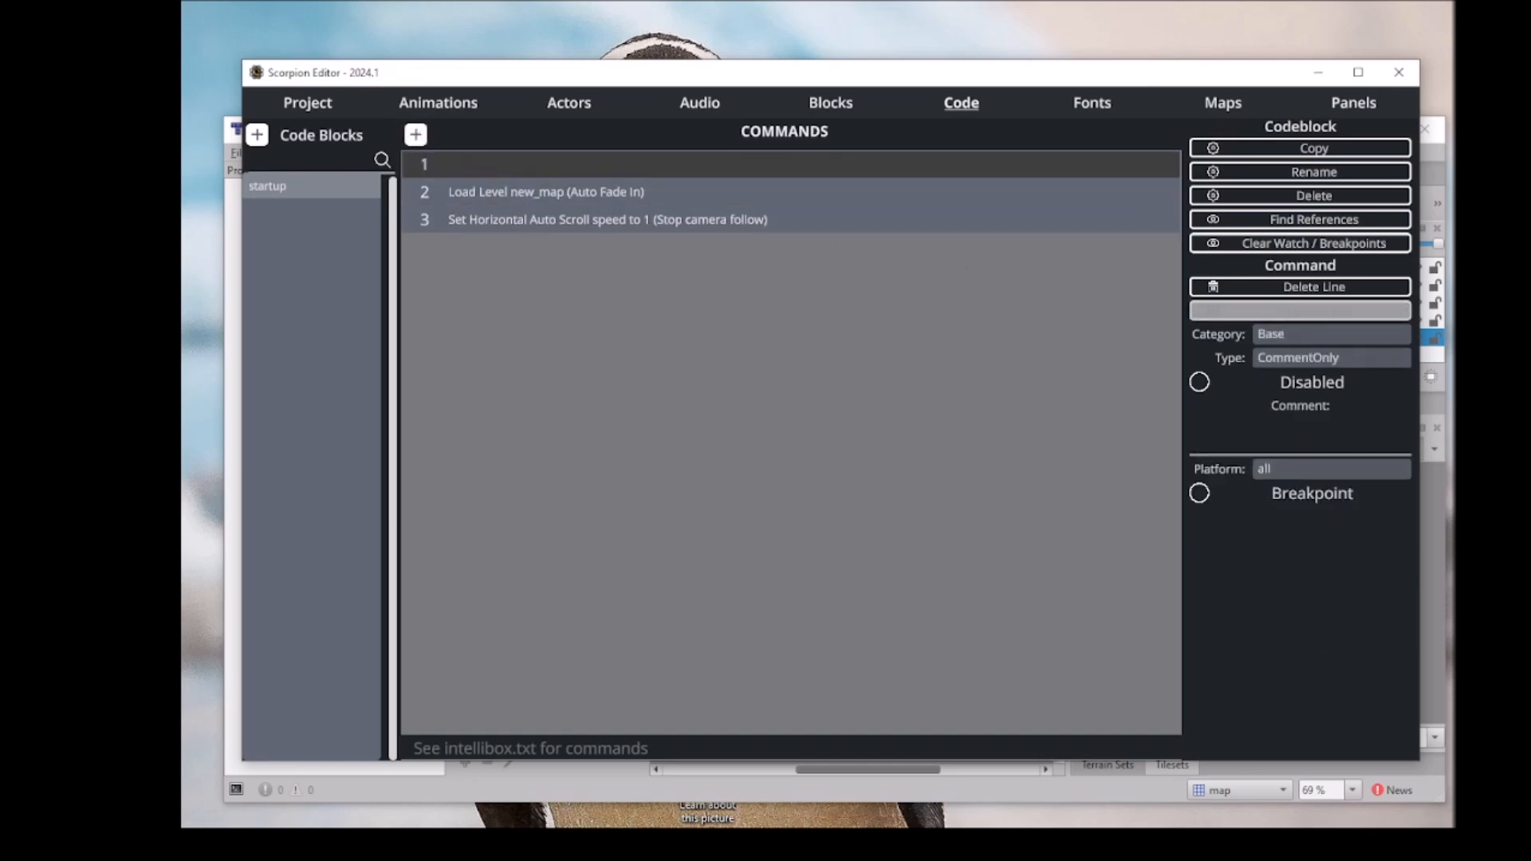
left_click(1294, 333)
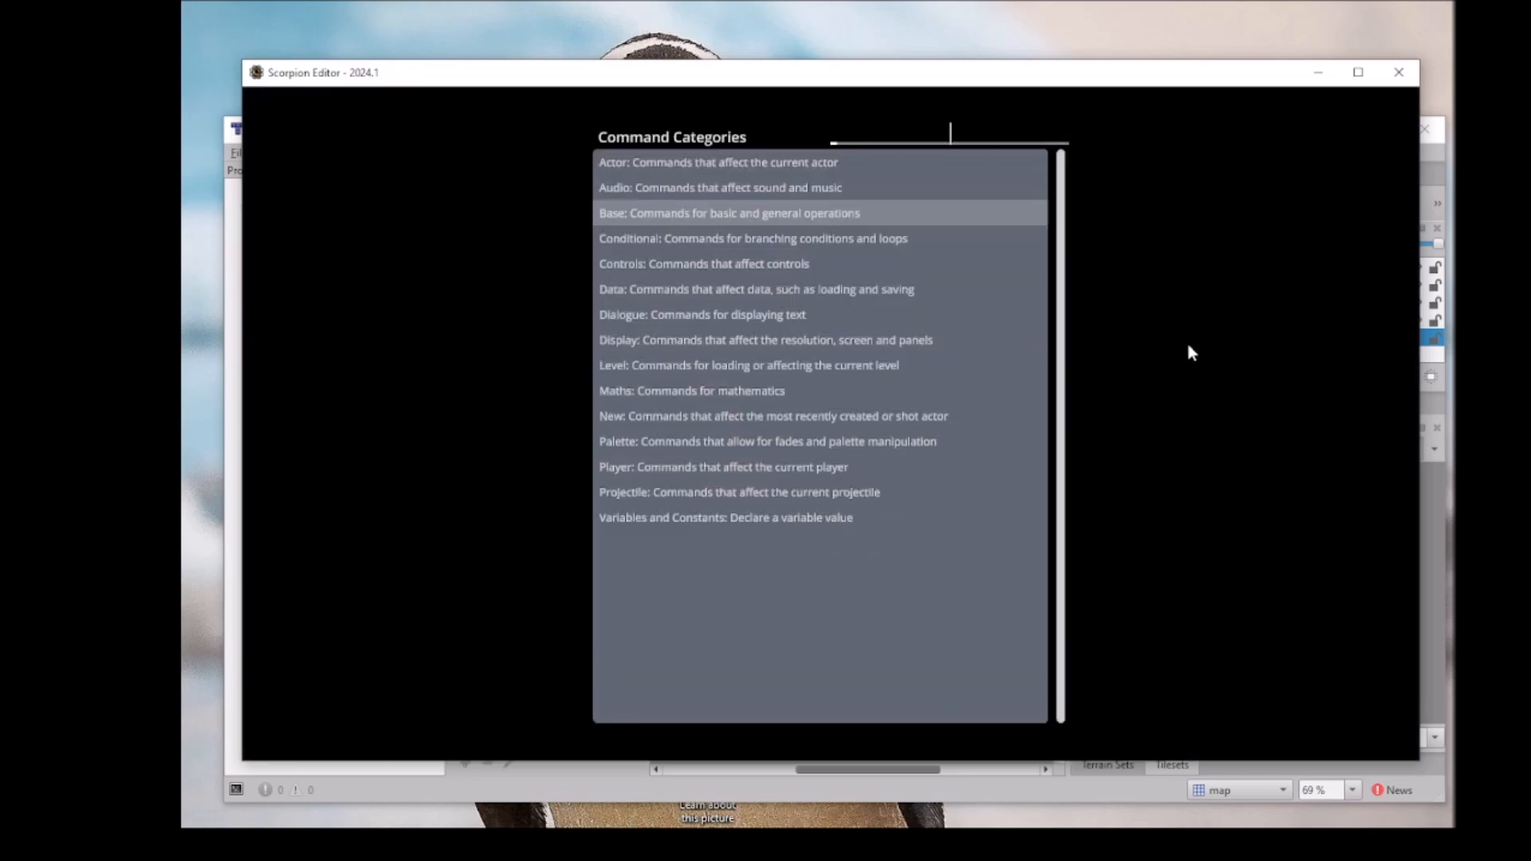
left_click(690, 518)
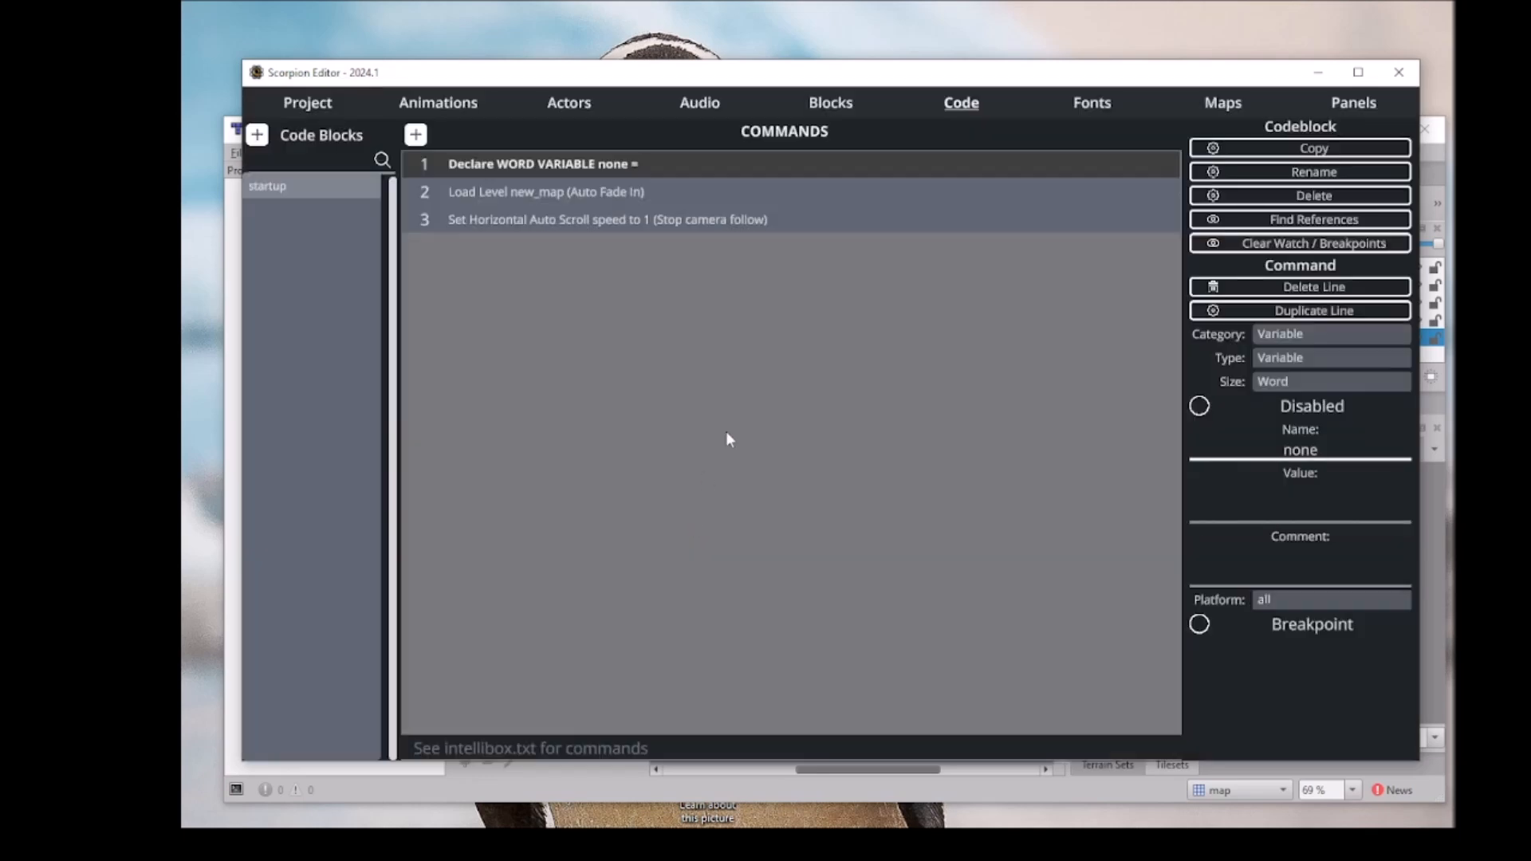
Name the declared word variable _scrollspeed and give it the value 1.
double_click(1317, 453)
type("sc")
key("BackSpace")
key("BackSpace")
type("scrollspeed")
left_click(1310, 518)
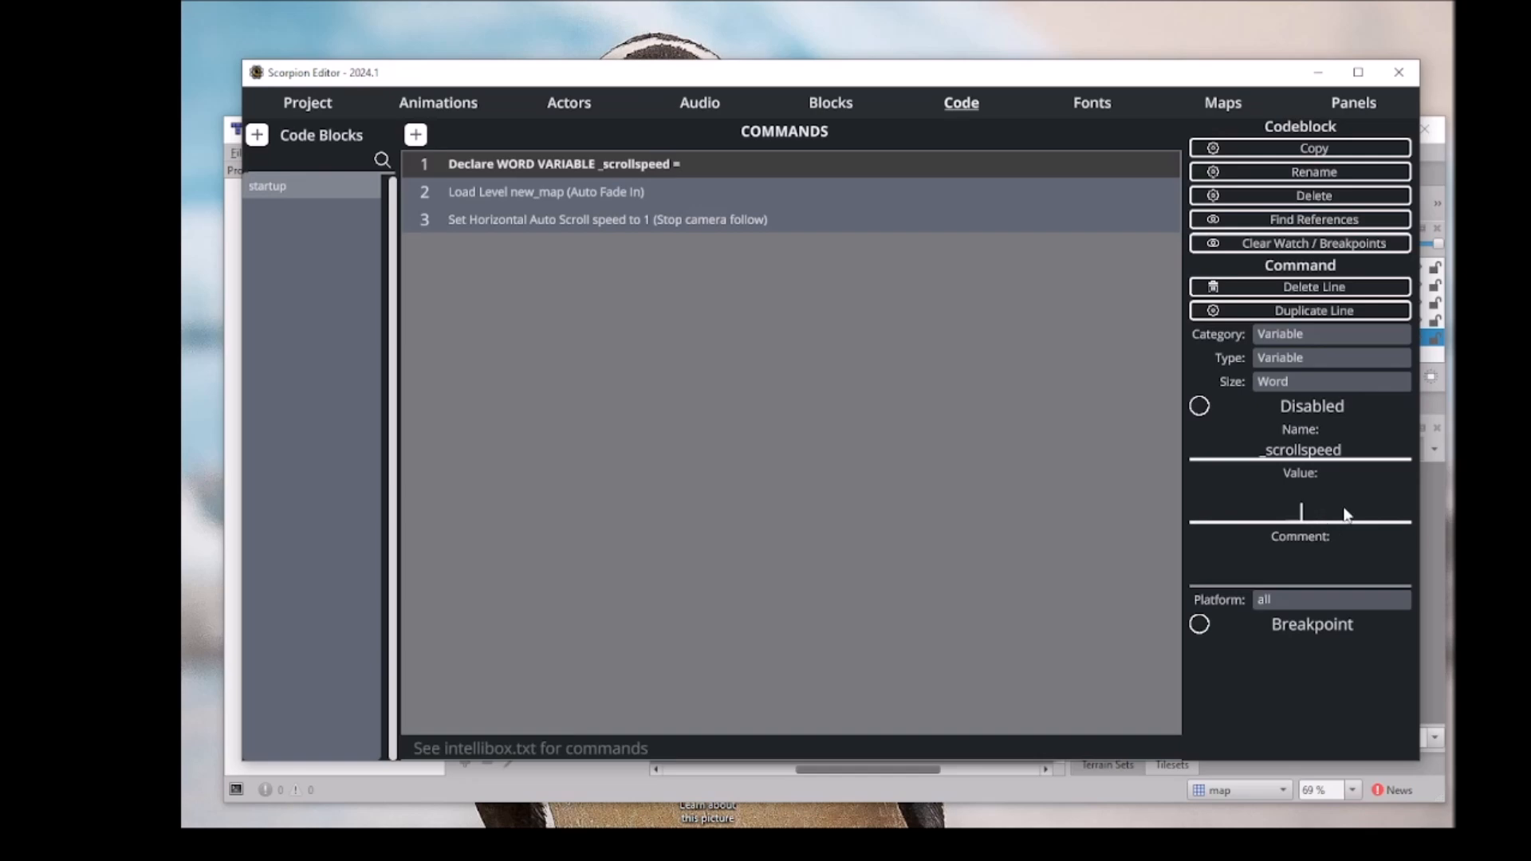
type("1")
left_click(894, 432)
Set the XSpeed of the auto scroll command to the variable _scrollspeed.
left_click(613, 223)
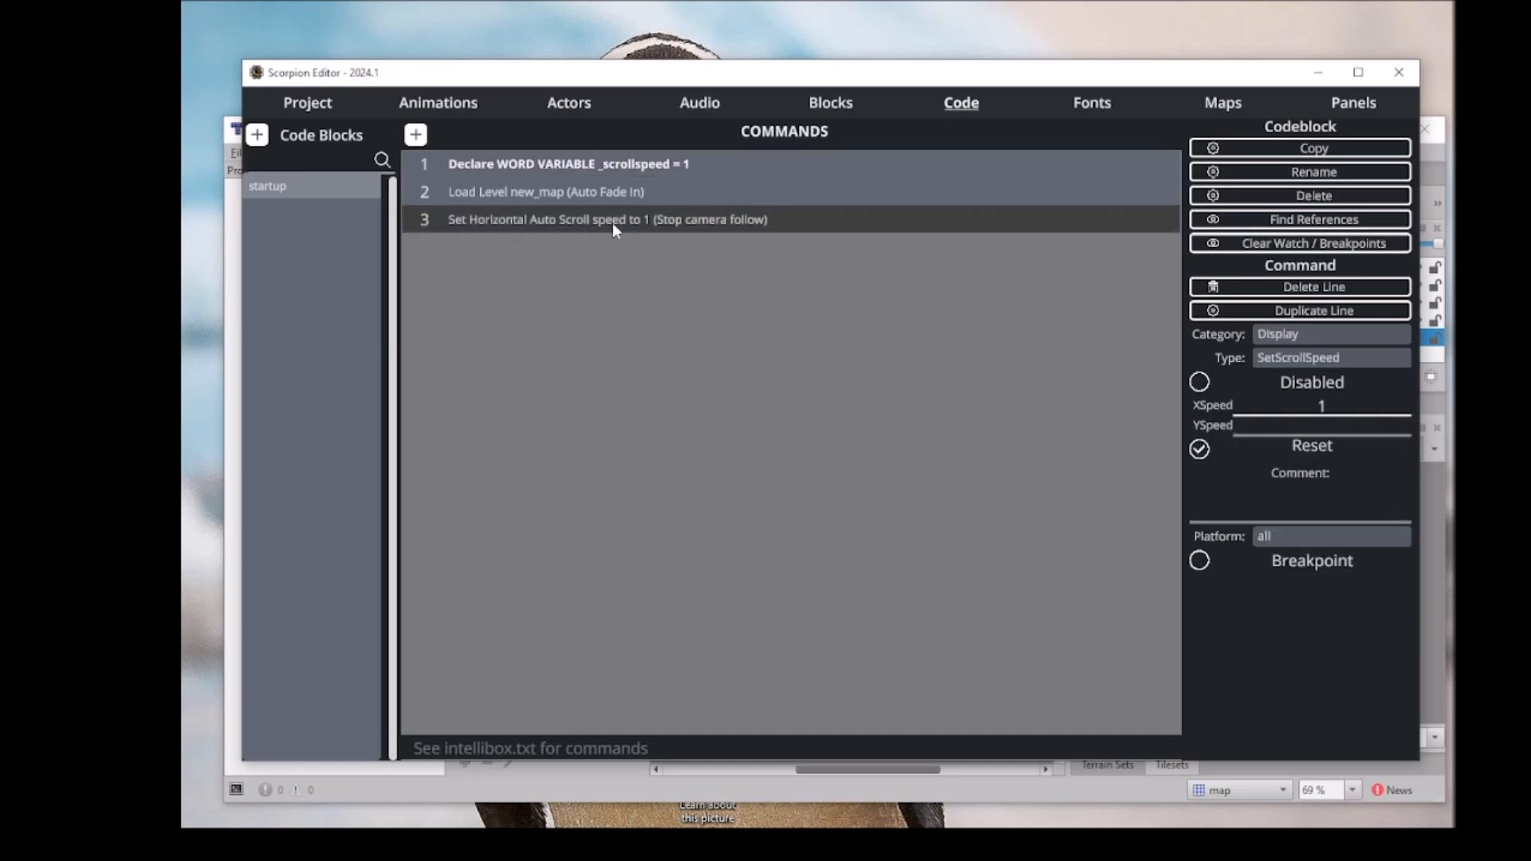
left_click(1322, 407)
type("_scrollspeed")
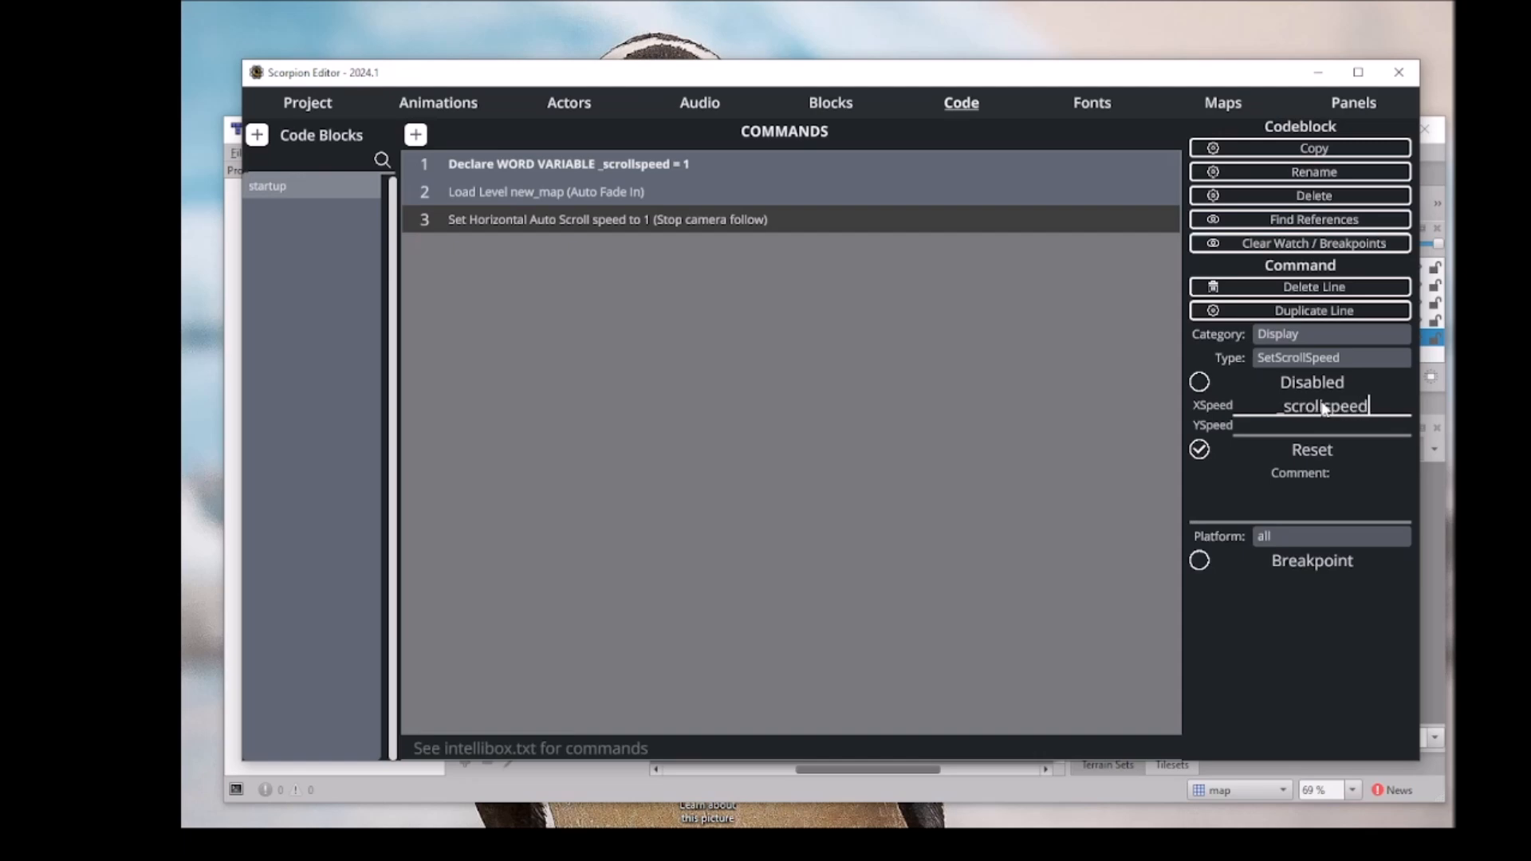
left_click(1220, 486)
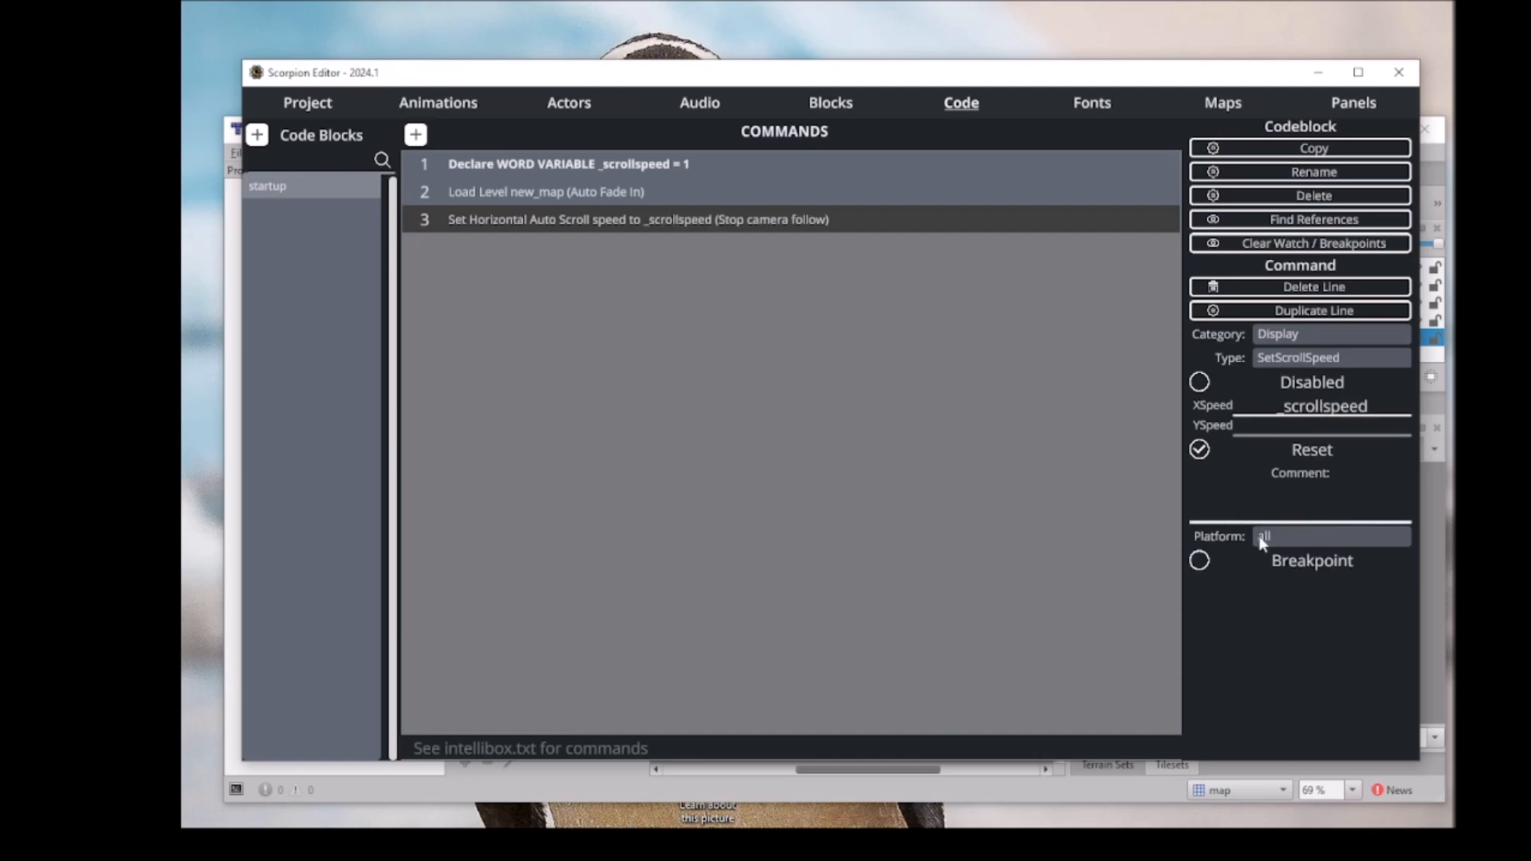
Run the project in BlastEm again to test the variable-driven scrolling, and close the emulator.
left_click(307, 116)
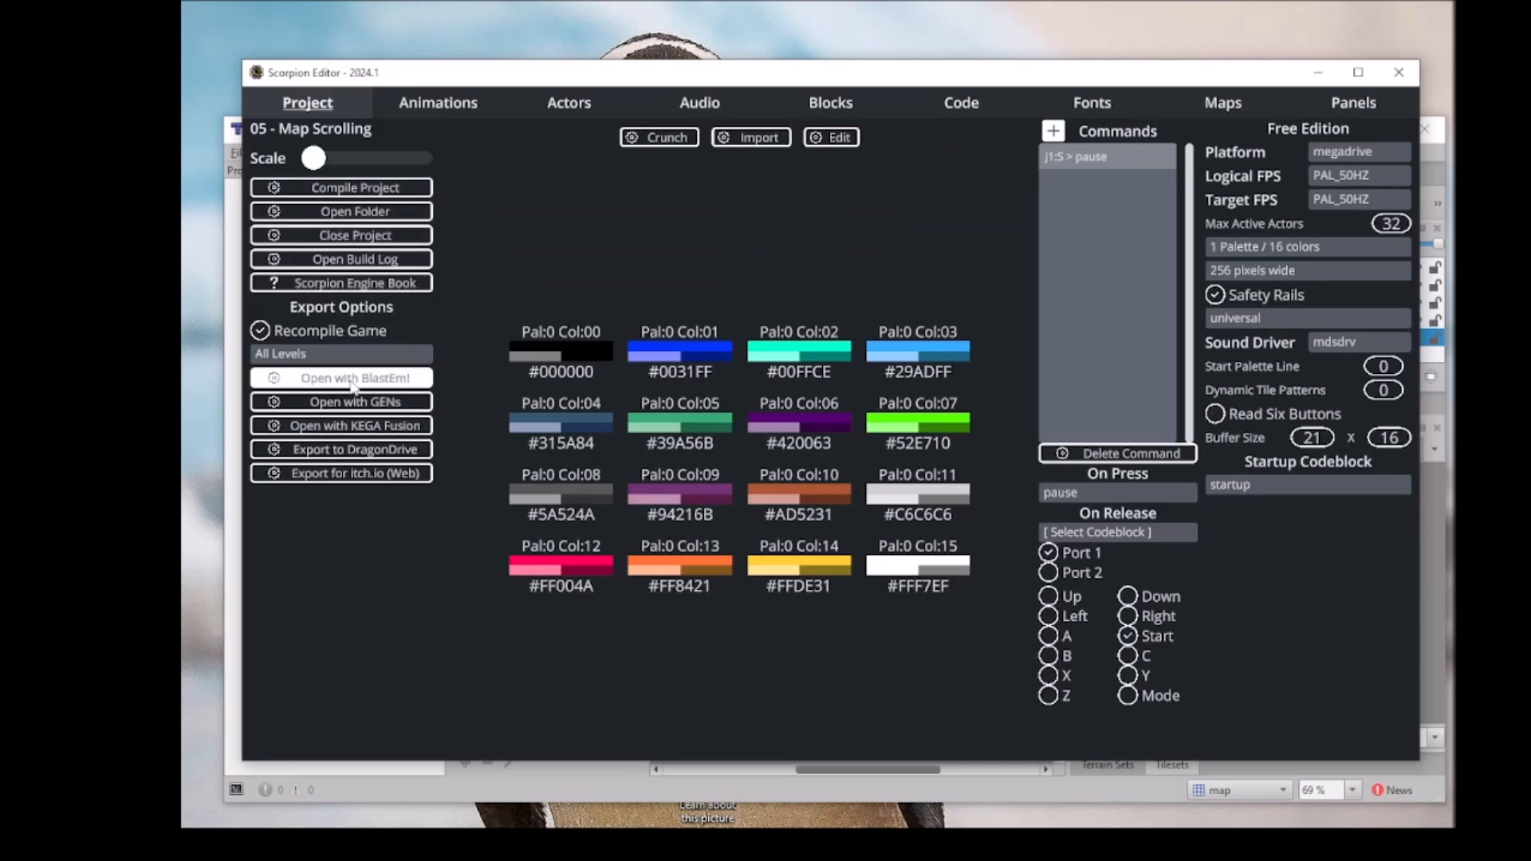
left_click(361, 388)
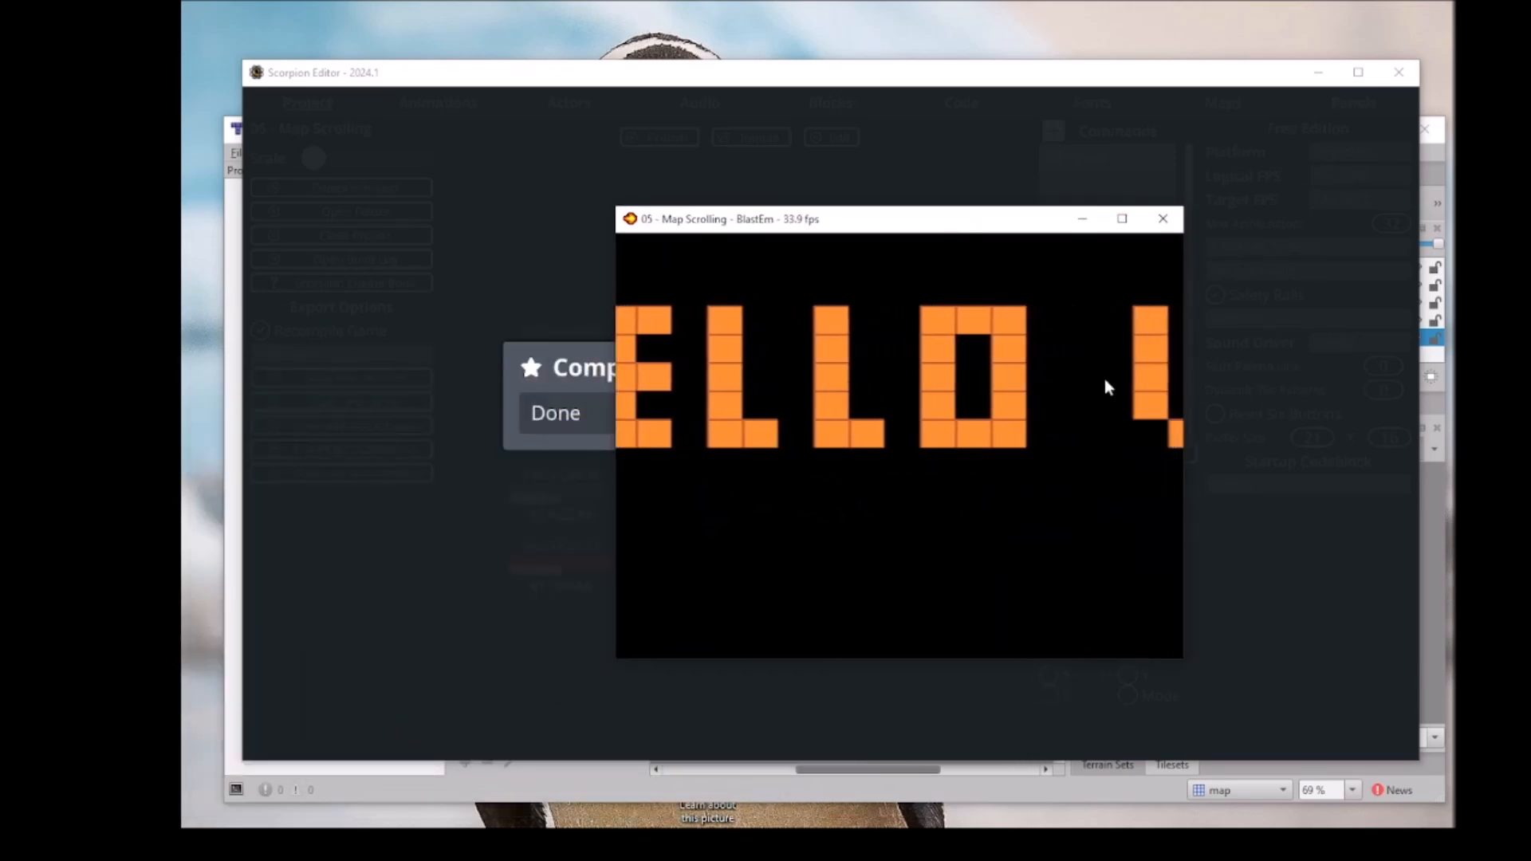
left_click(1163, 218)
left_click(1116, 483)
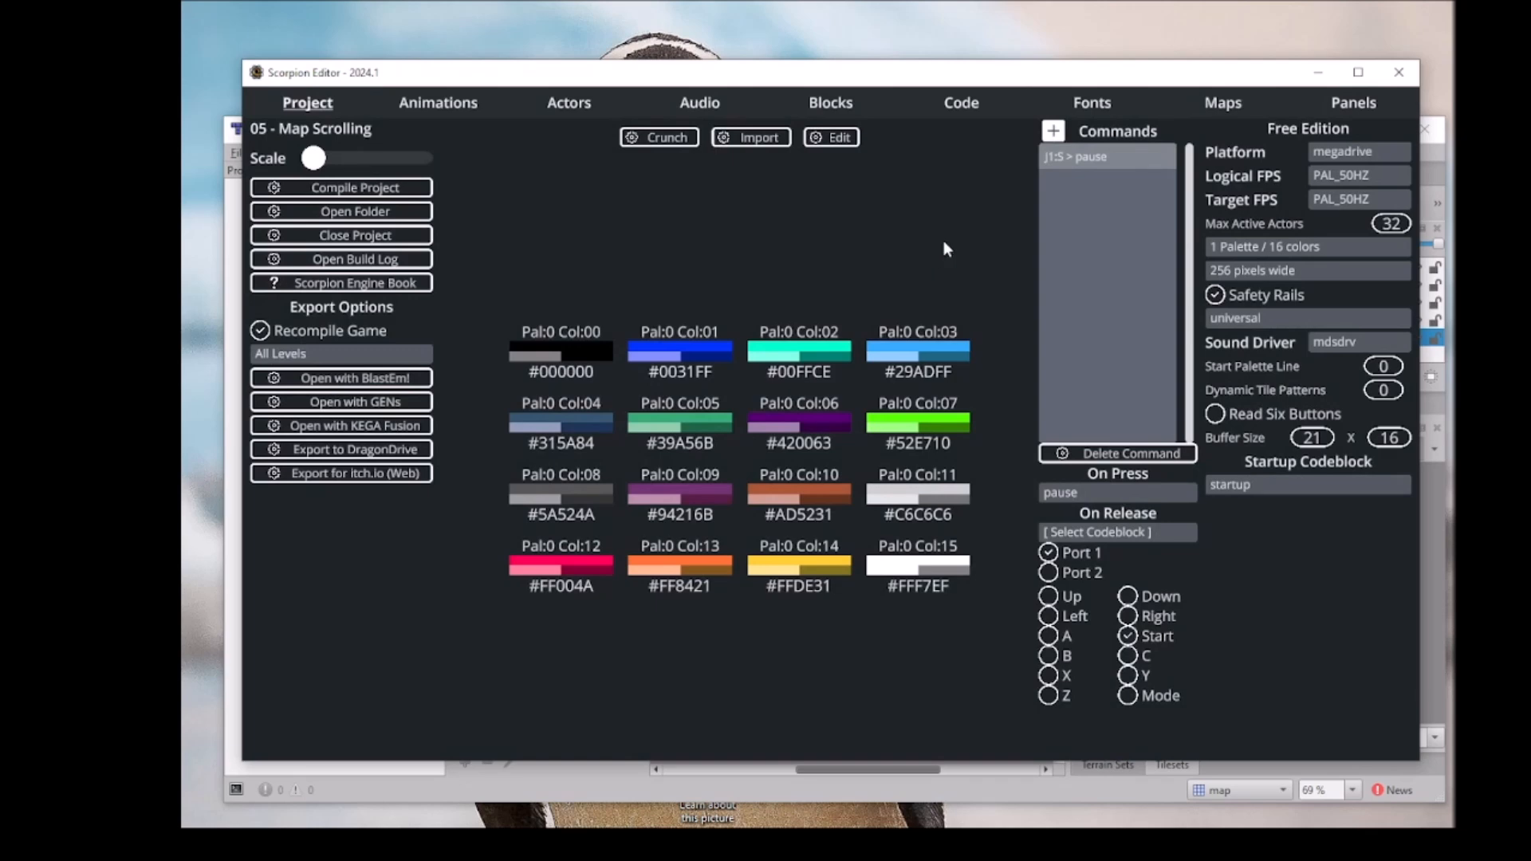
Create a new code block saved as _scrollbounce.codeblock in the 05 - Map Scrolling folder, and open it.
left_click(1210, 104)
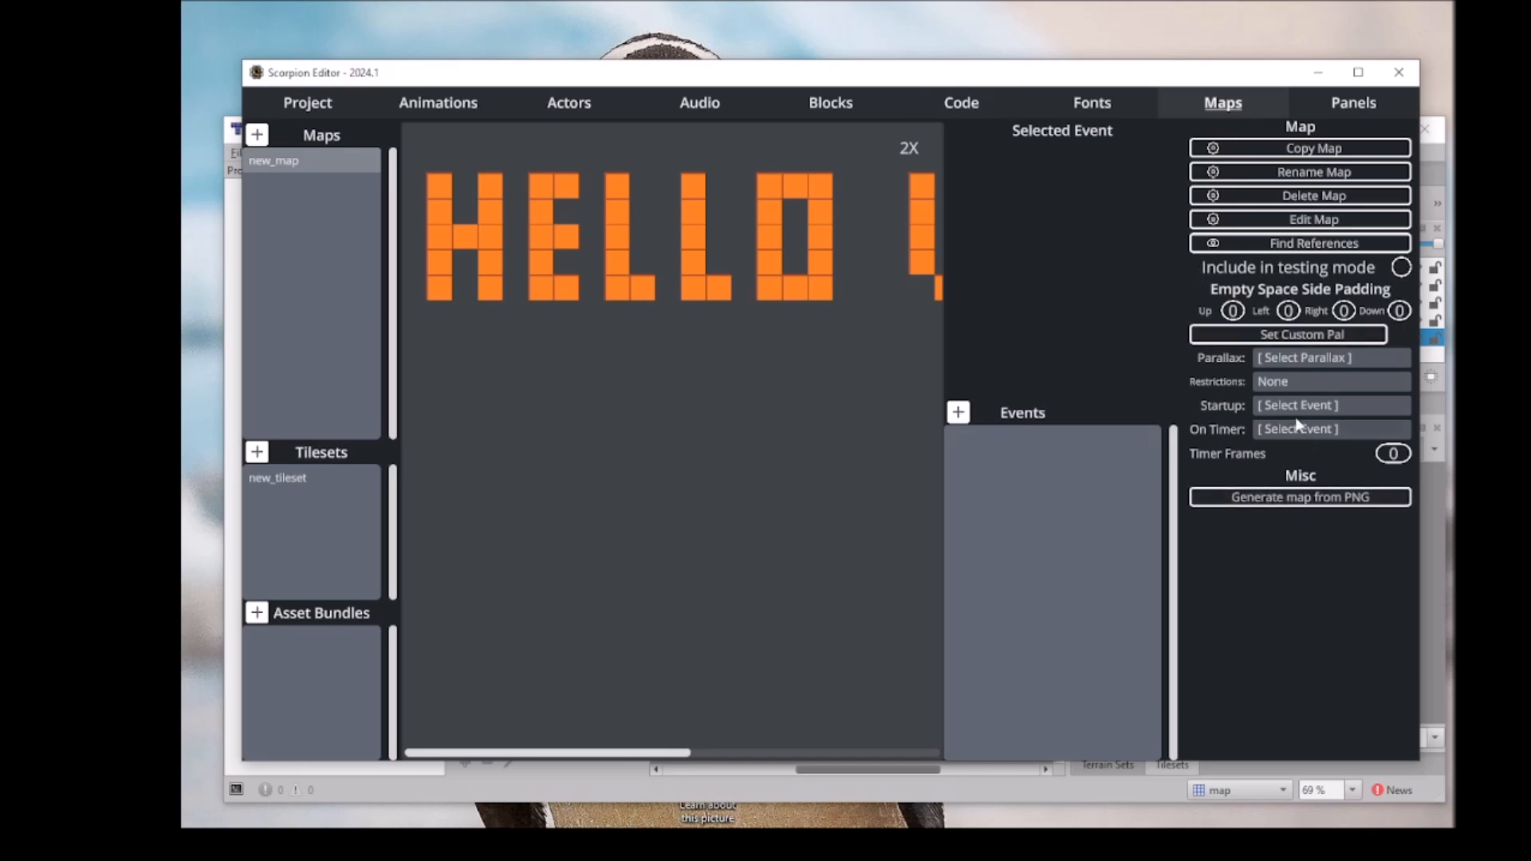
left_click(960, 104)
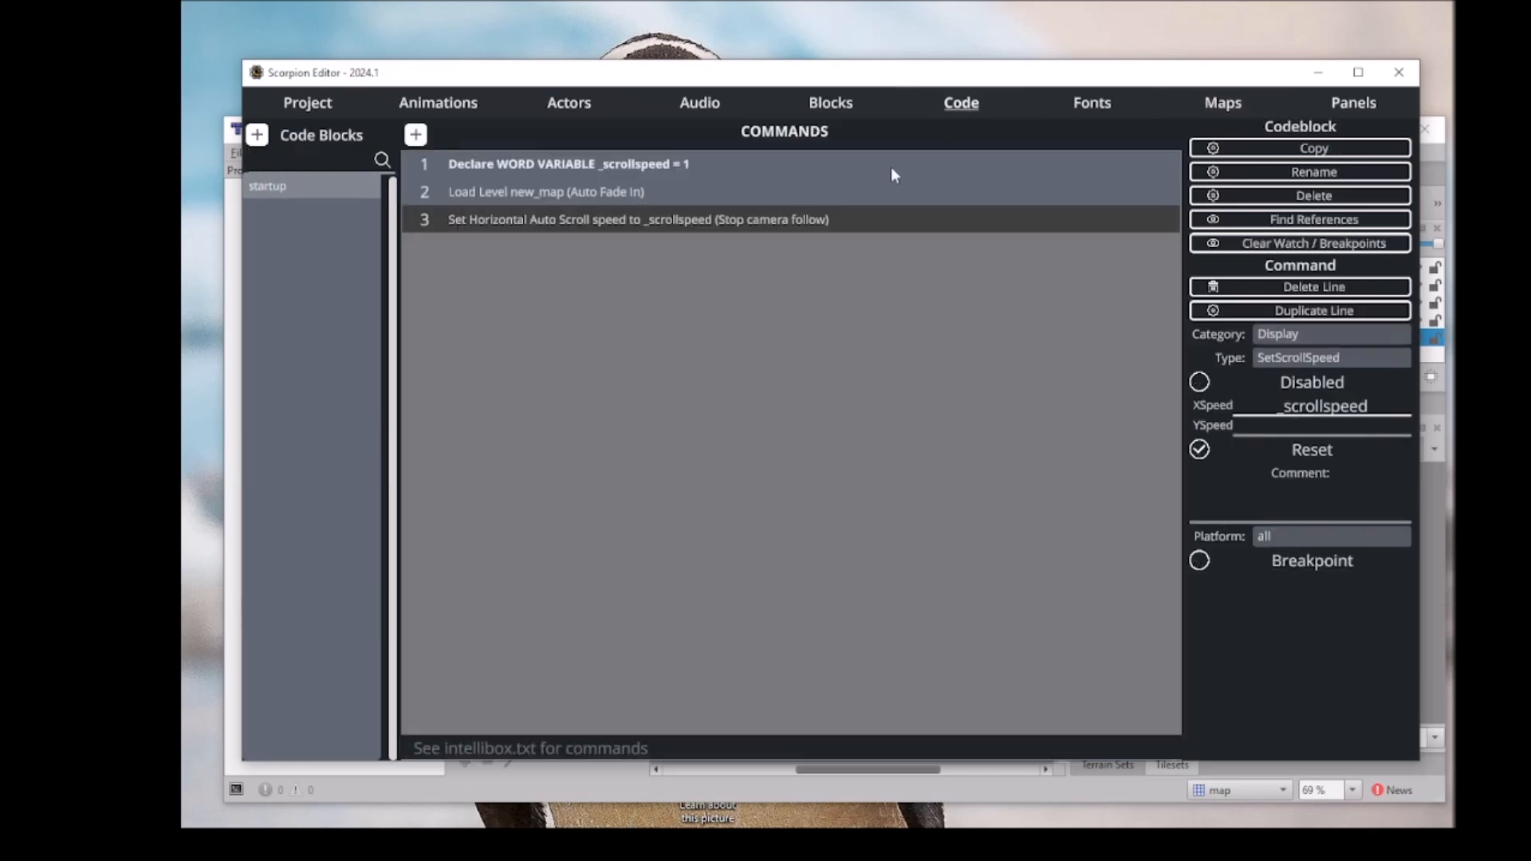
left_click(257, 135)
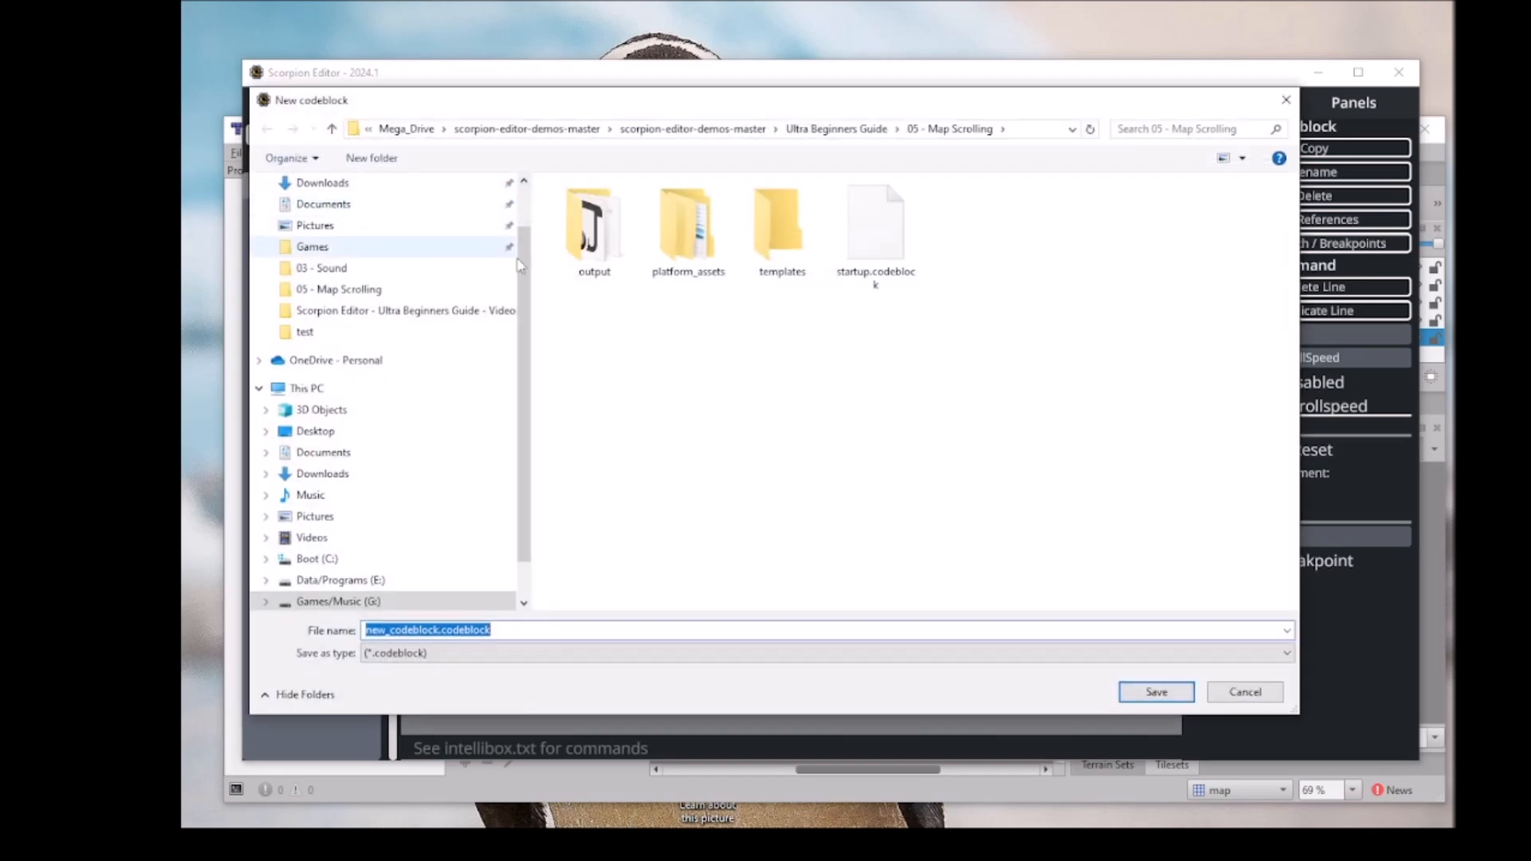
left_click(420, 630)
left_click_drag(439, 631, 284, 630)
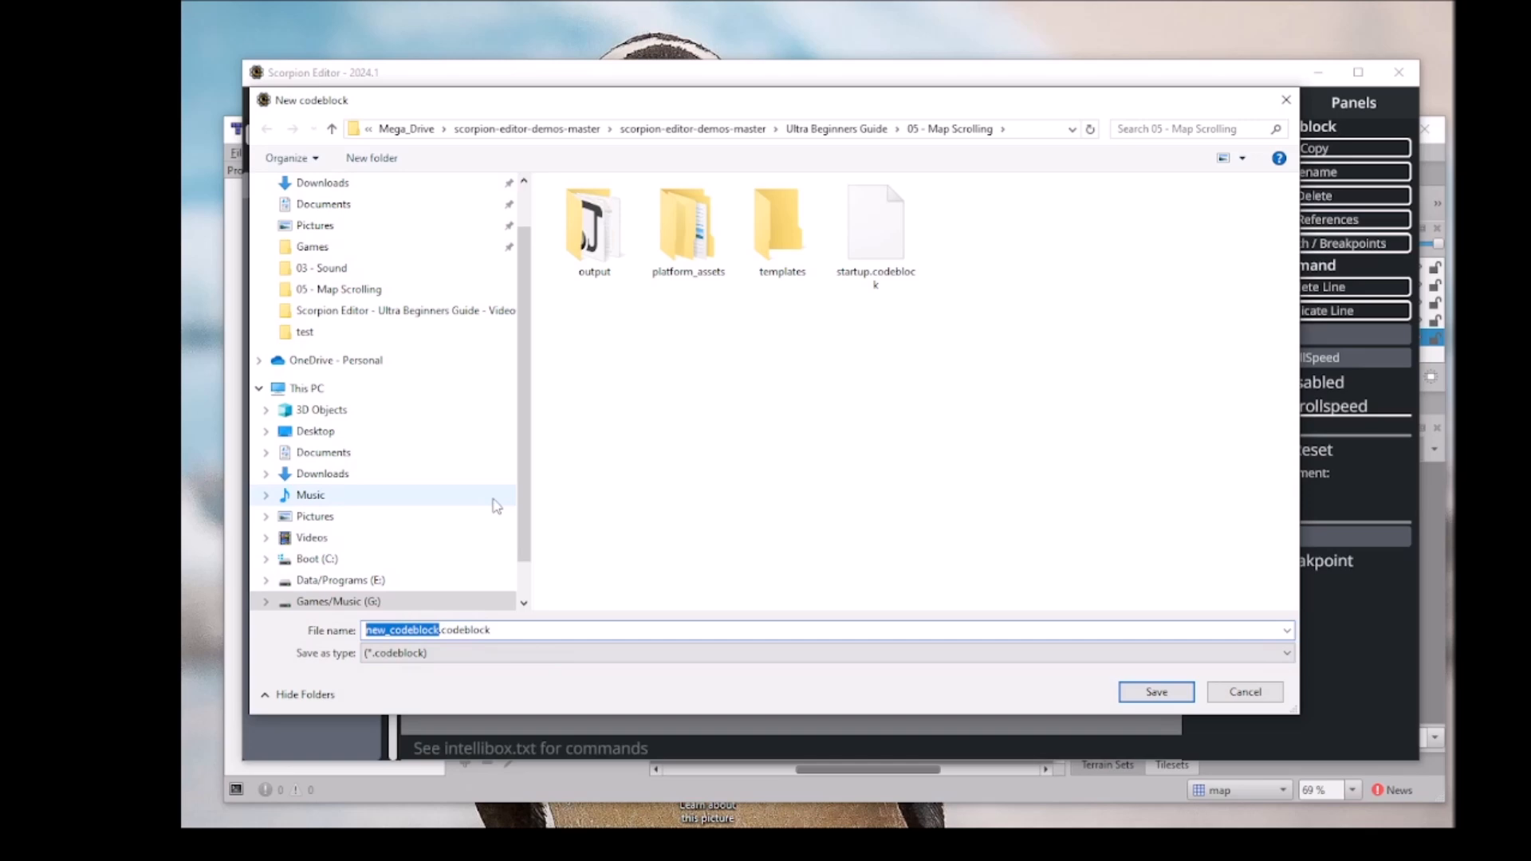
key("BackSpace")
type("_scroll")
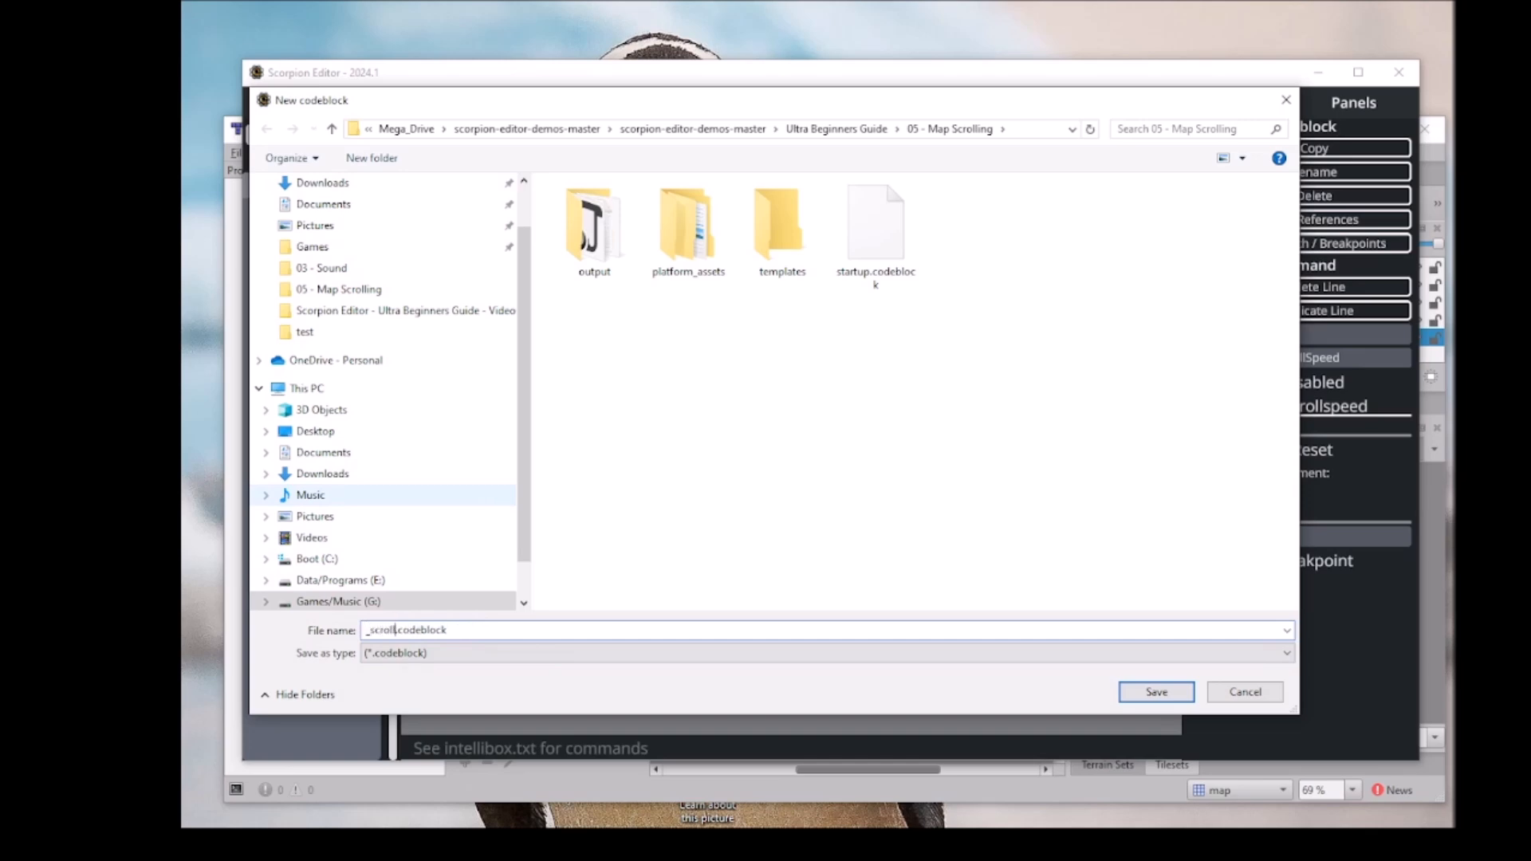
type("bounce")
key("Return")
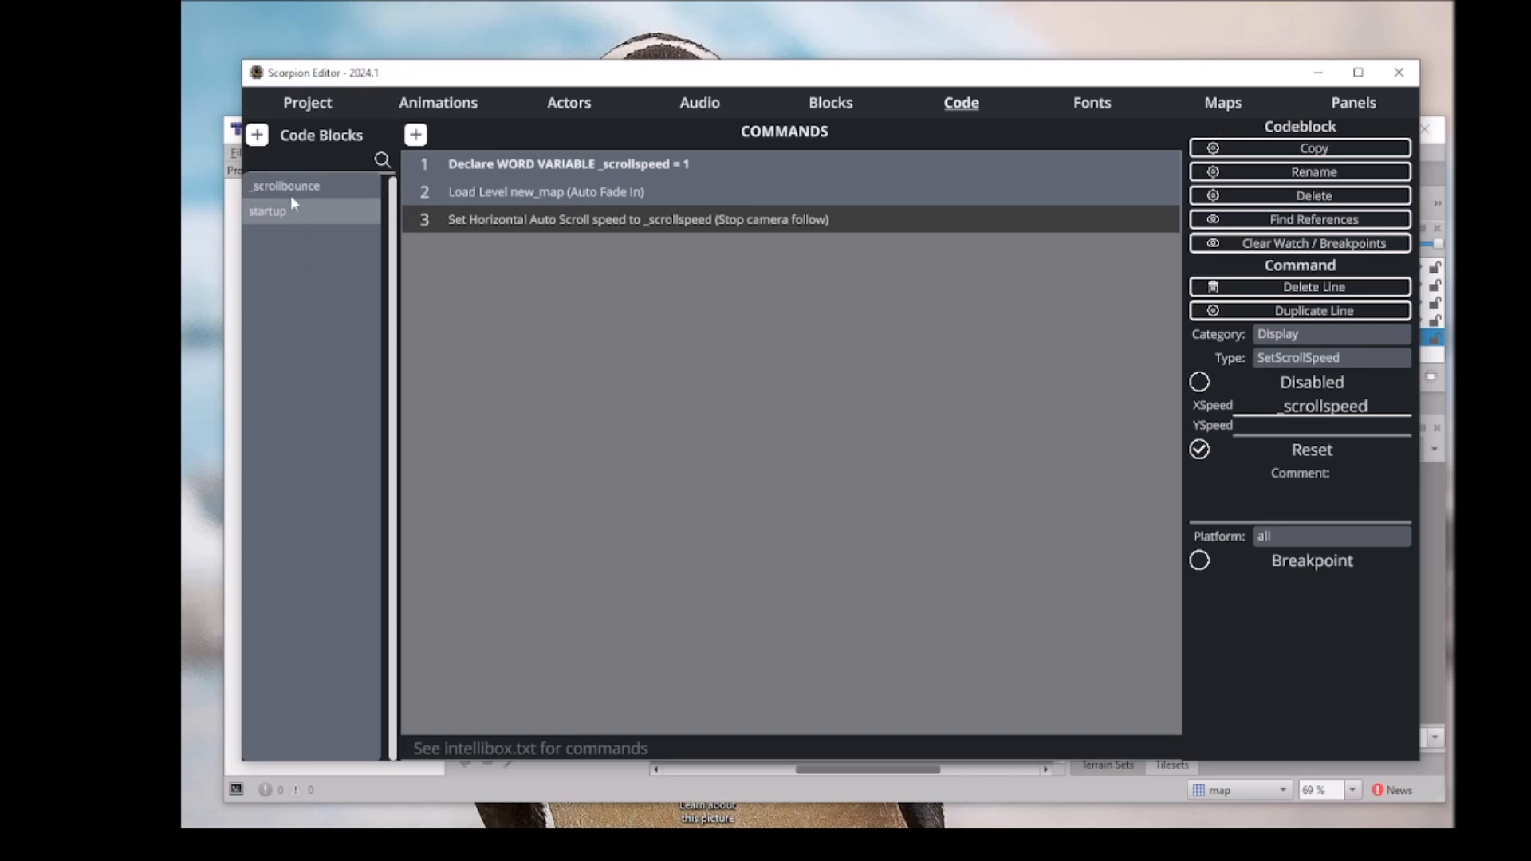
left_click(294, 188)
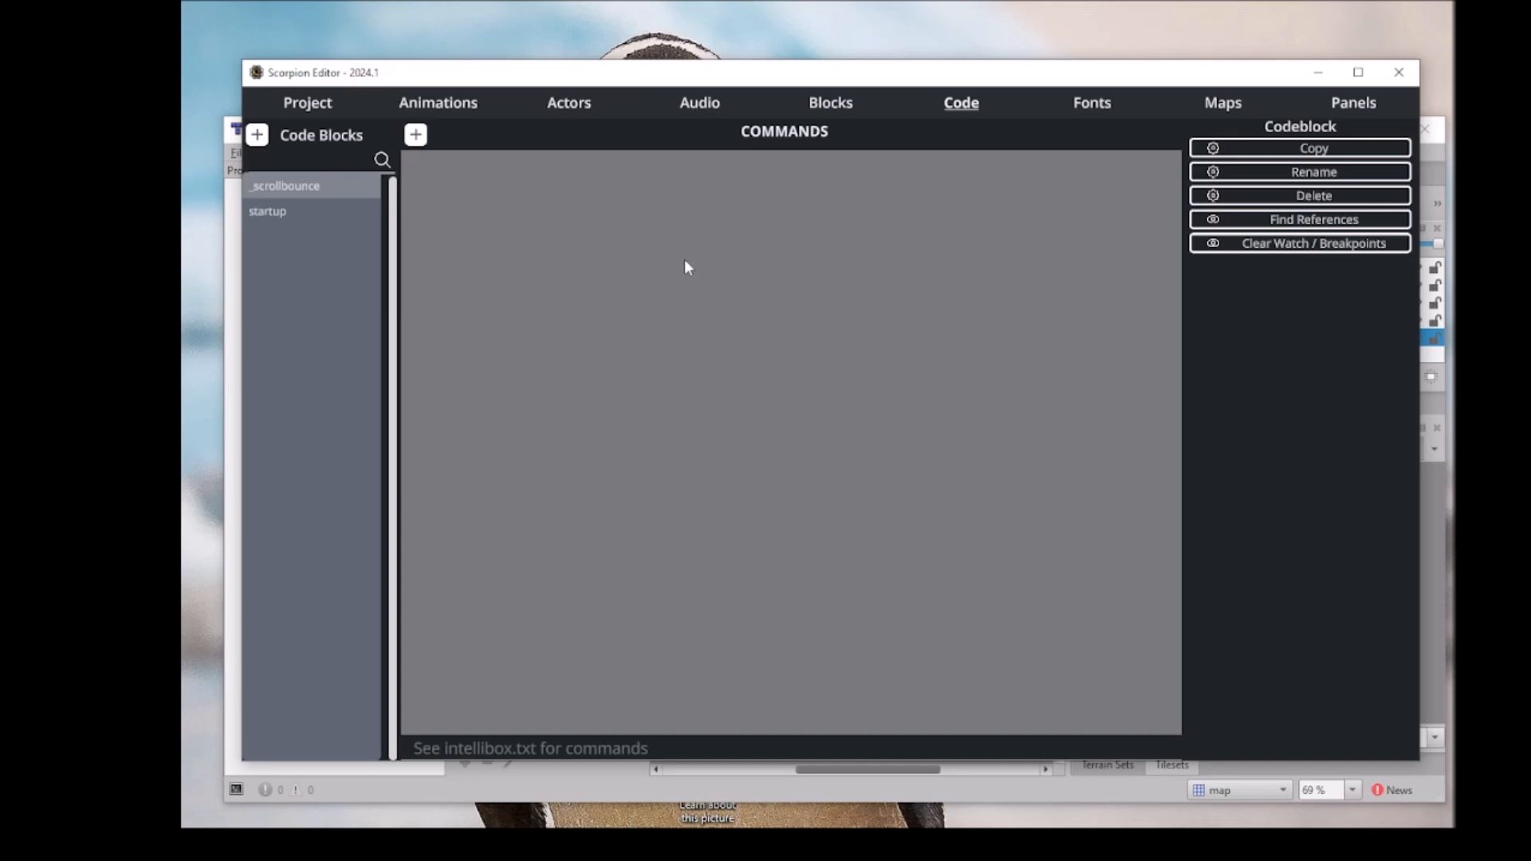
left_click(416, 134)
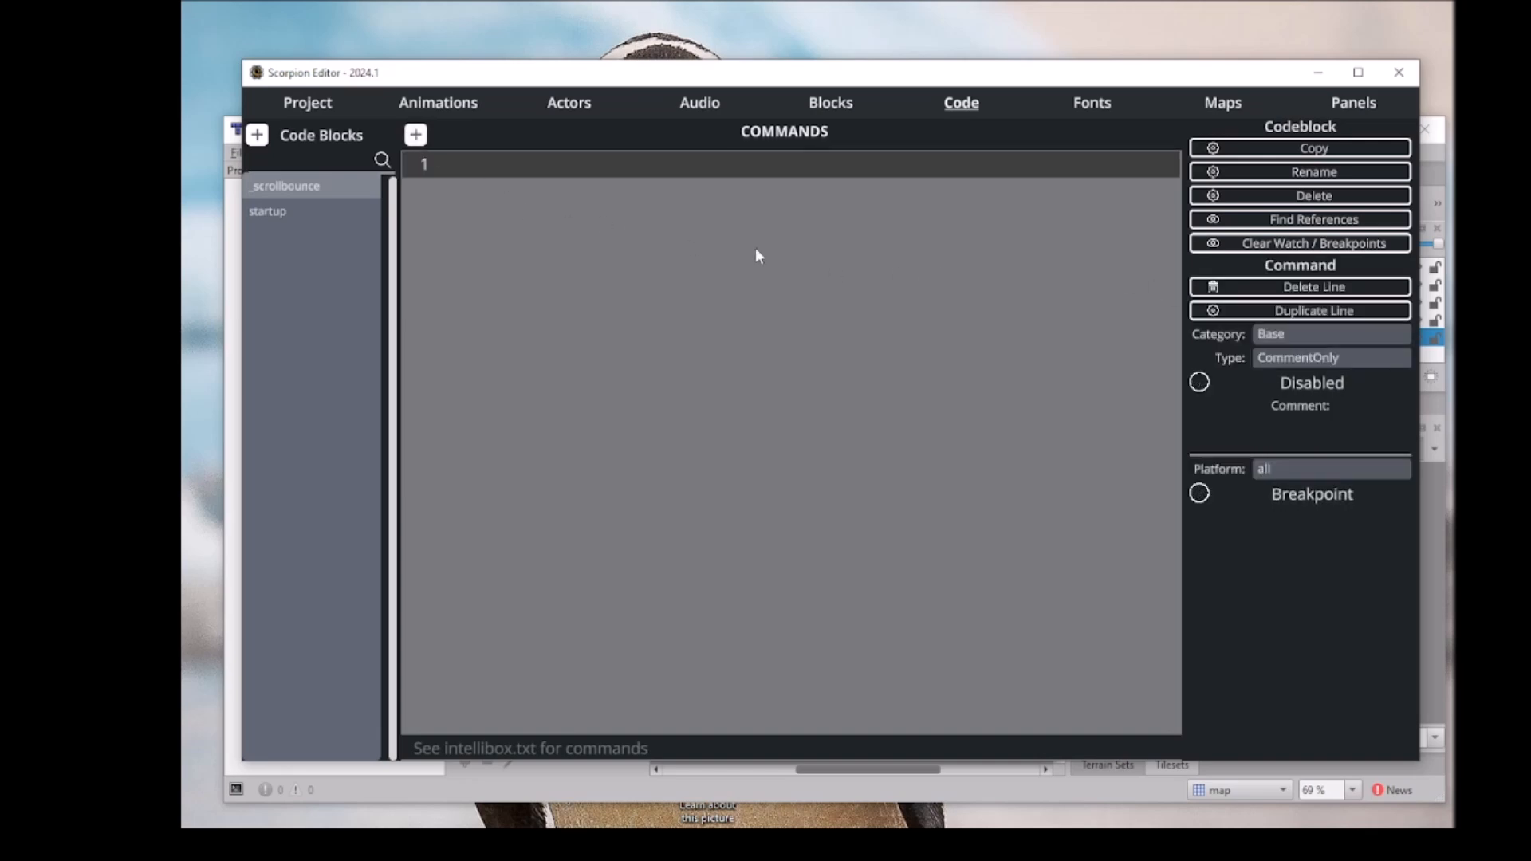
left_click(1276, 335)
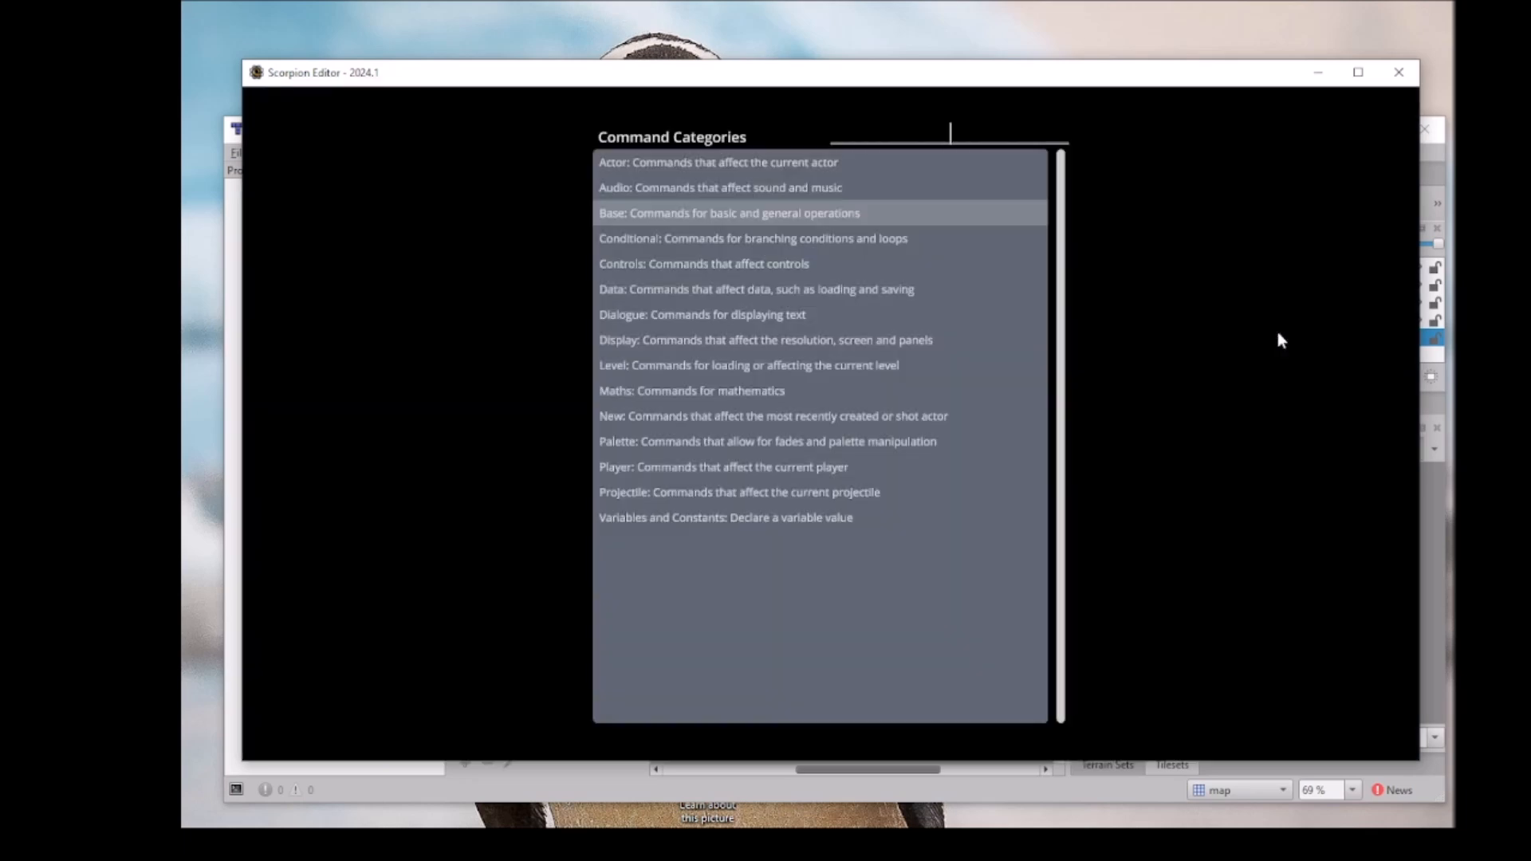
left_click(758, 520)
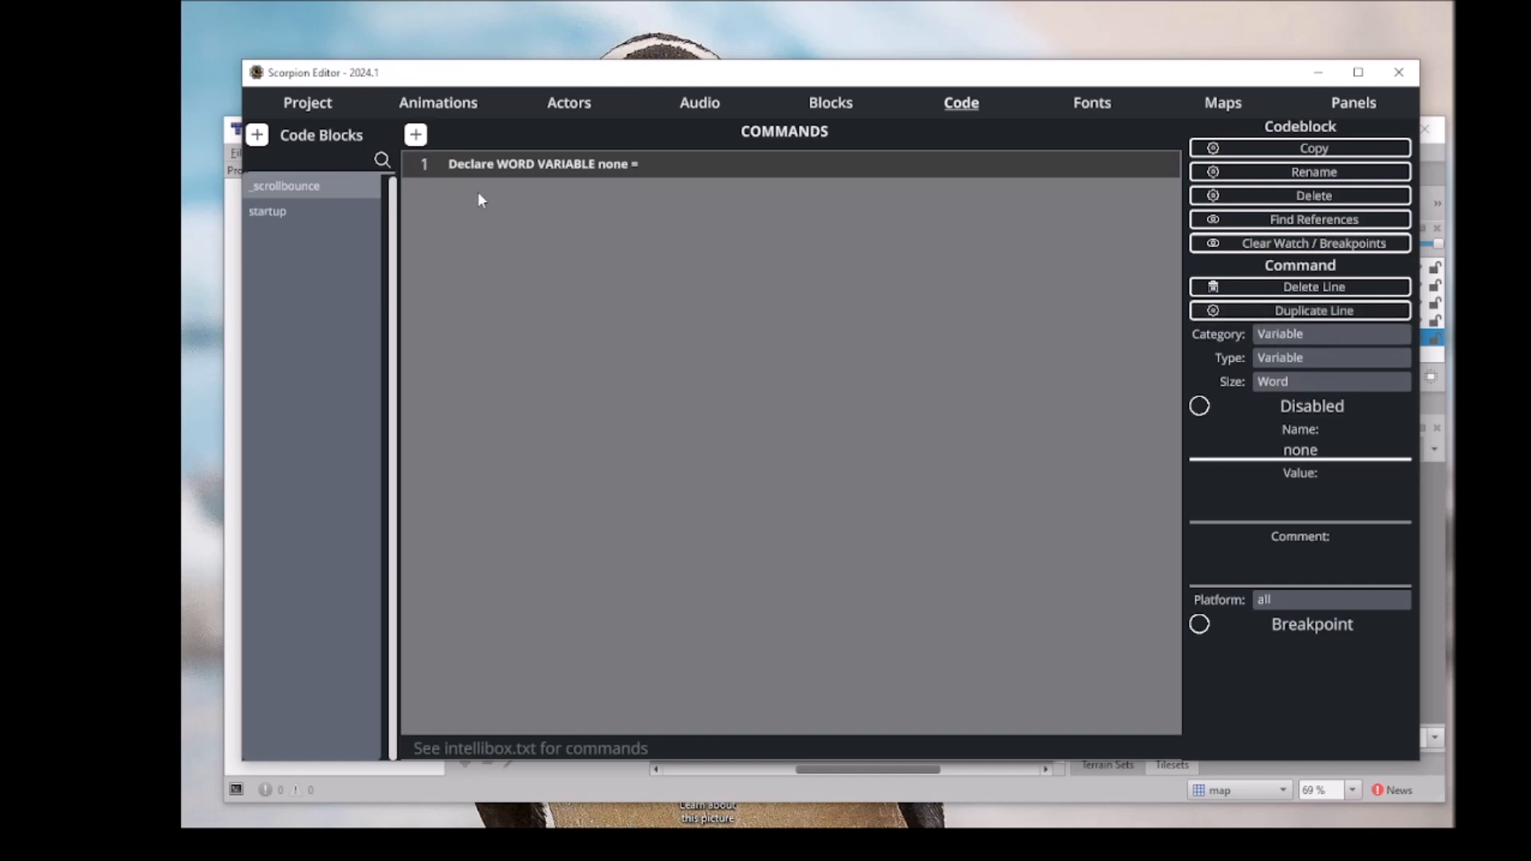
left_click(1276, 288)
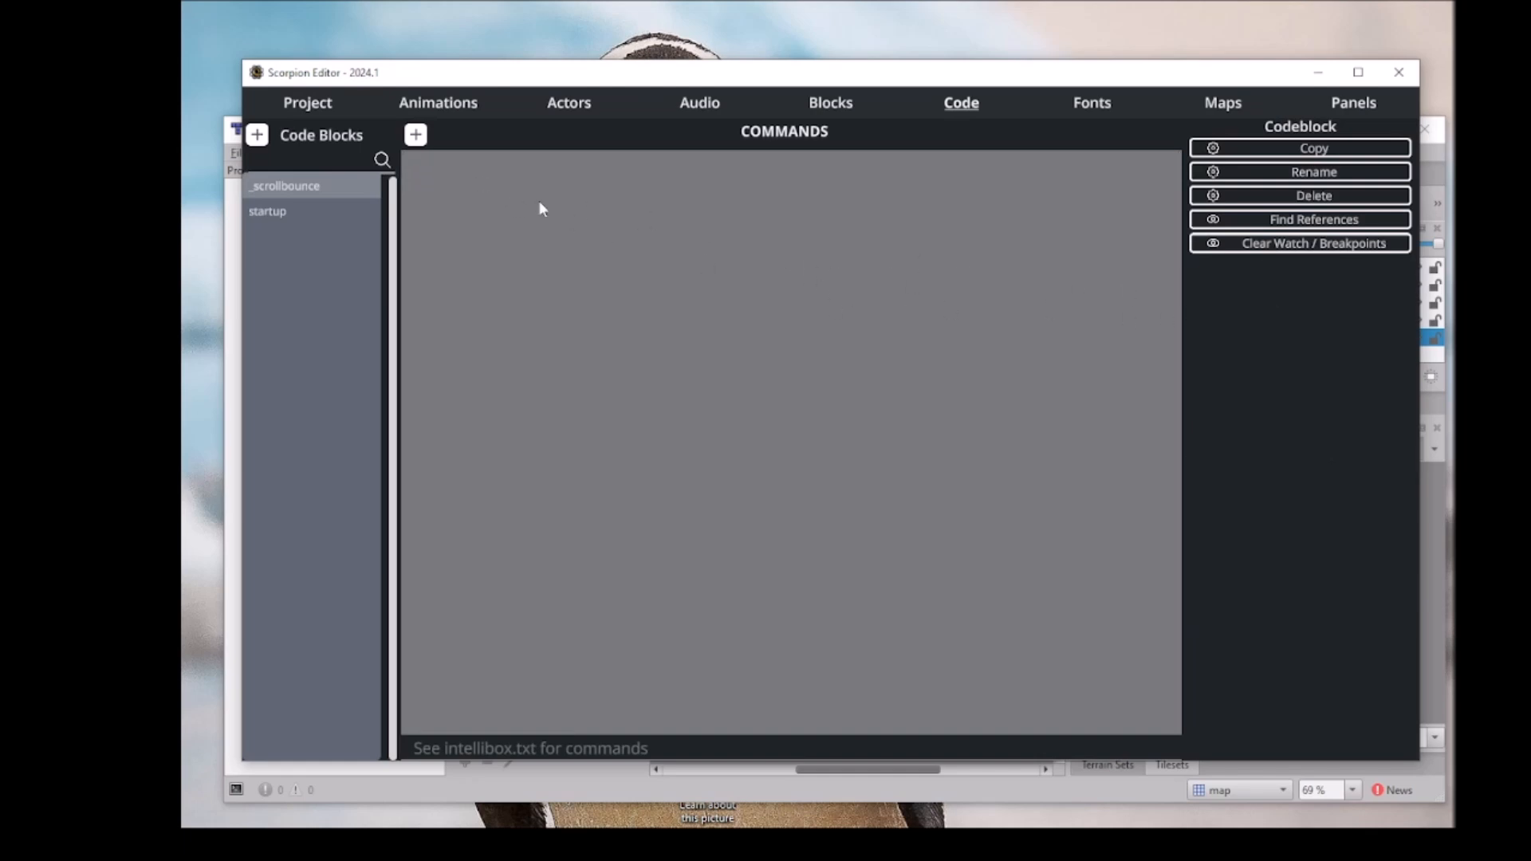
Add a Set Variable command to the _scrollbounce code block with _scrollspeed as its target variable.
left_click(428, 141)
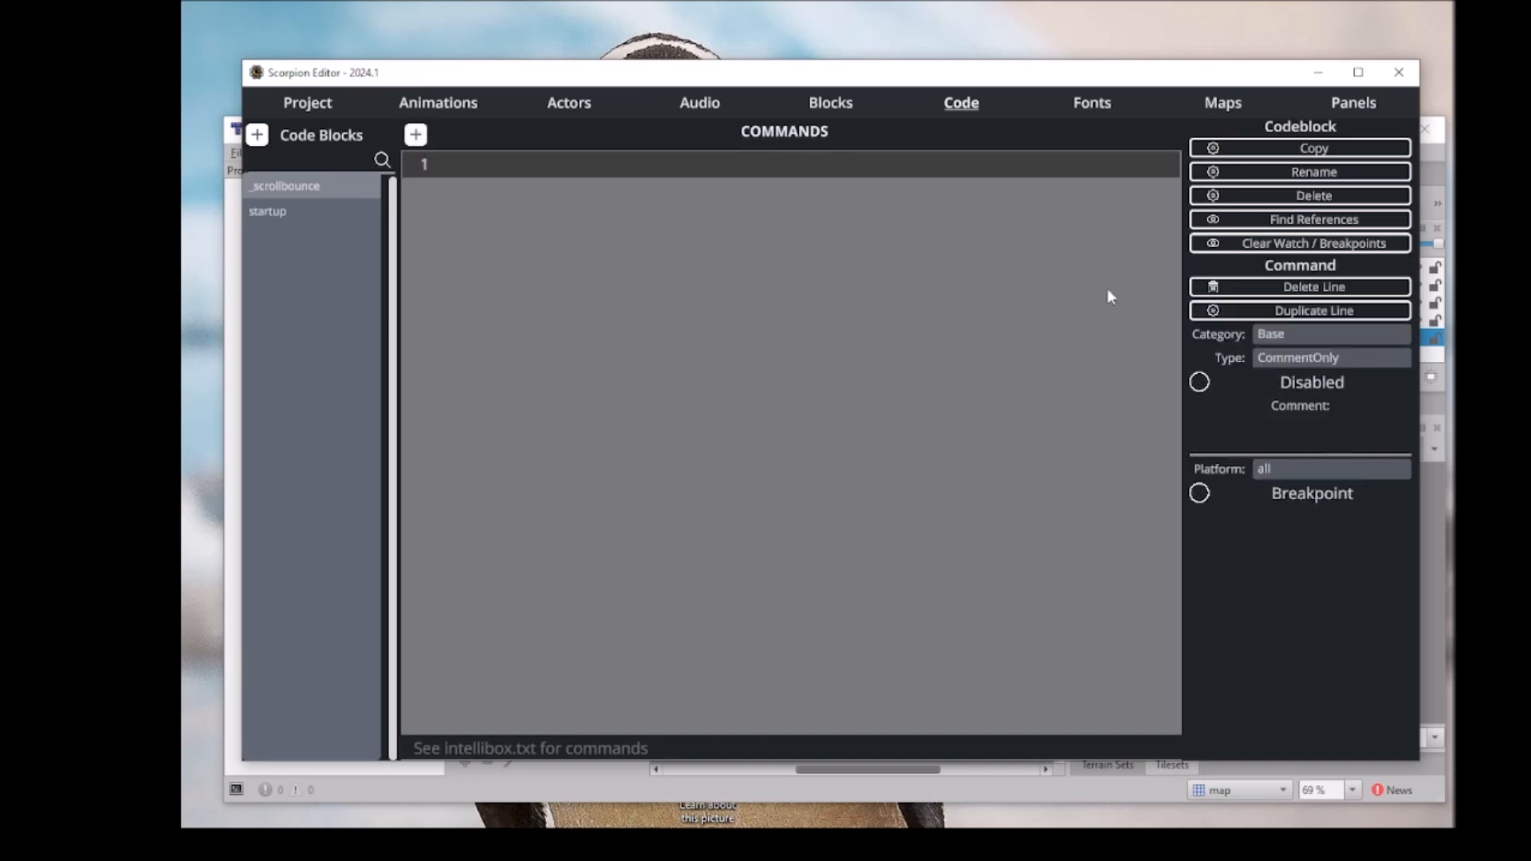
left_click(1284, 358)
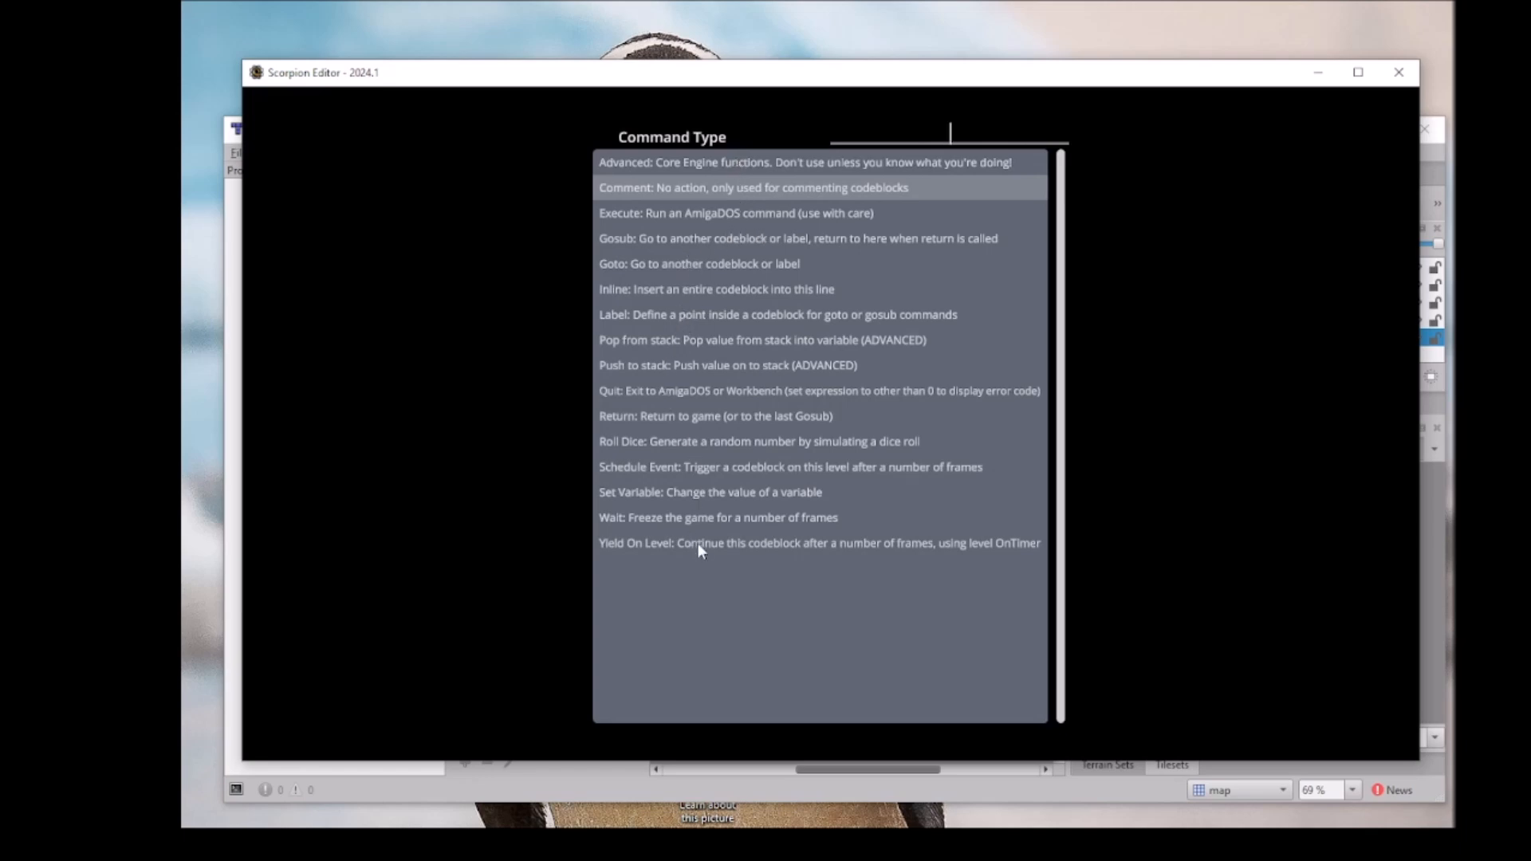
left_click(682, 493)
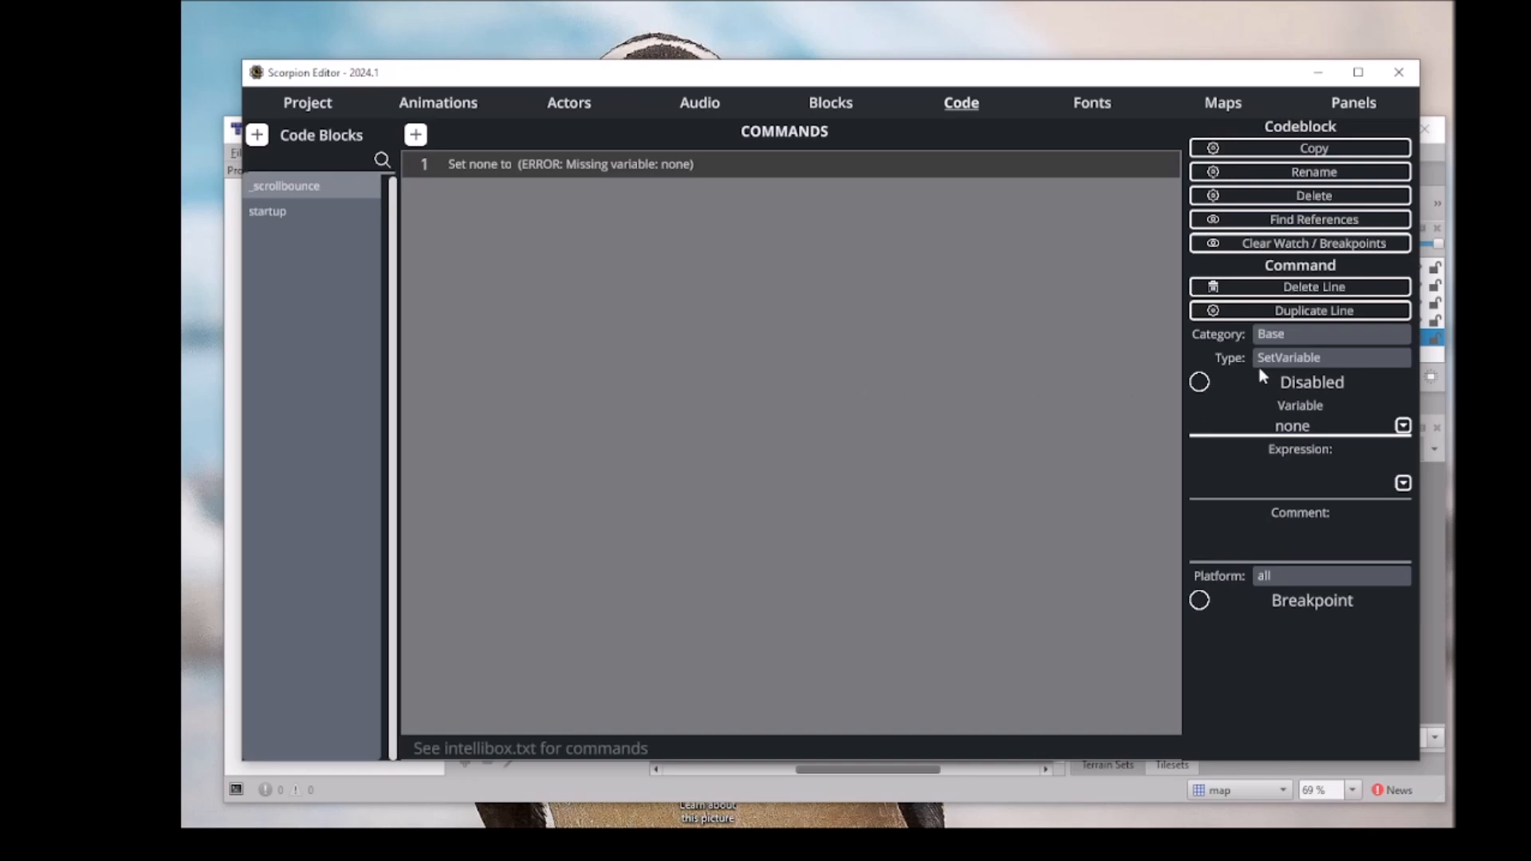
left_click(1403, 426)
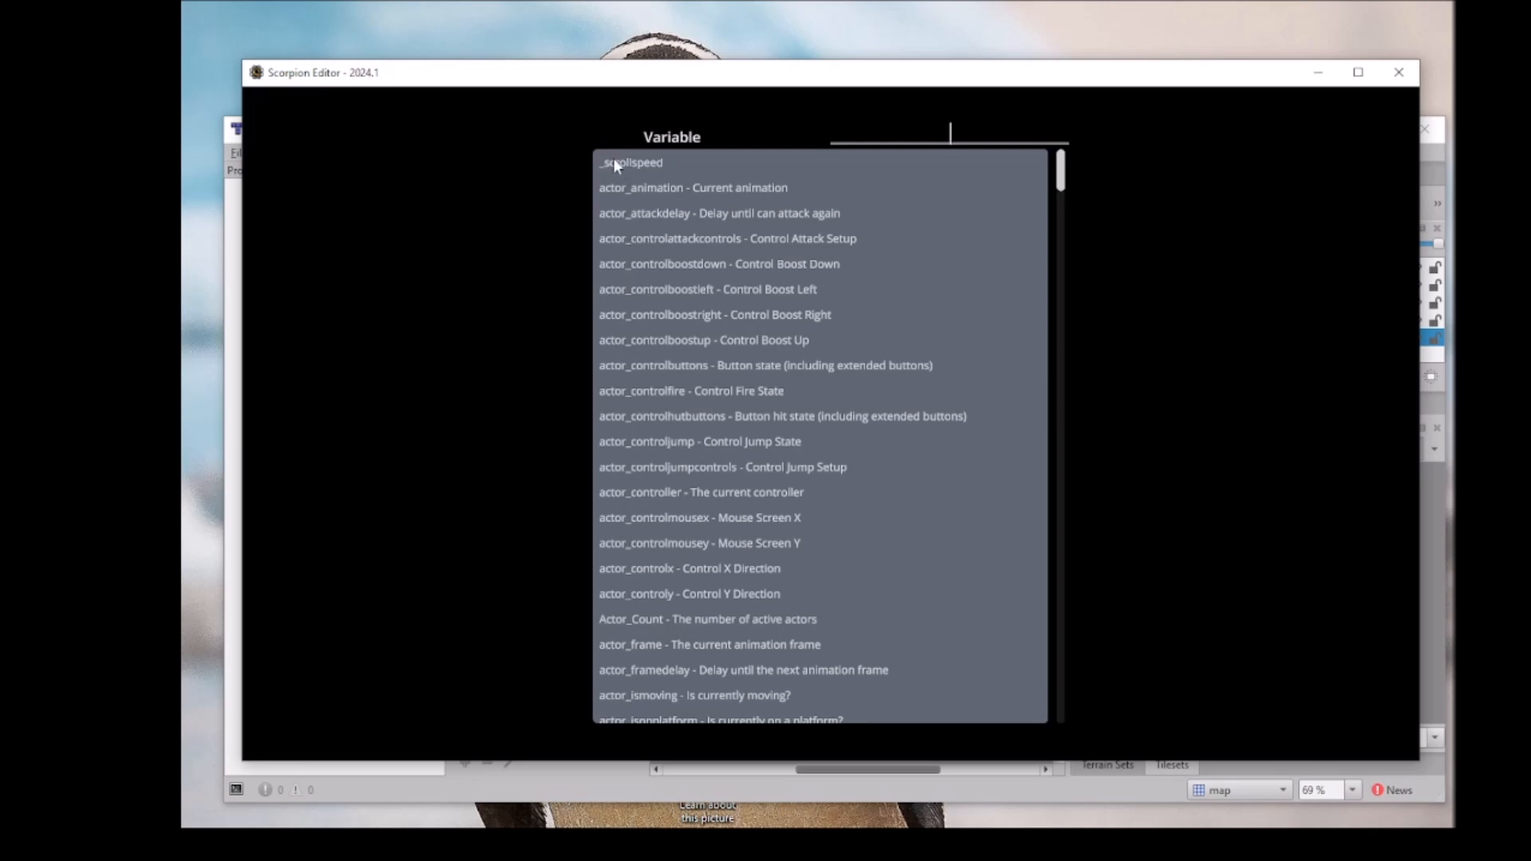
scroll(718, 465, "down", 10)
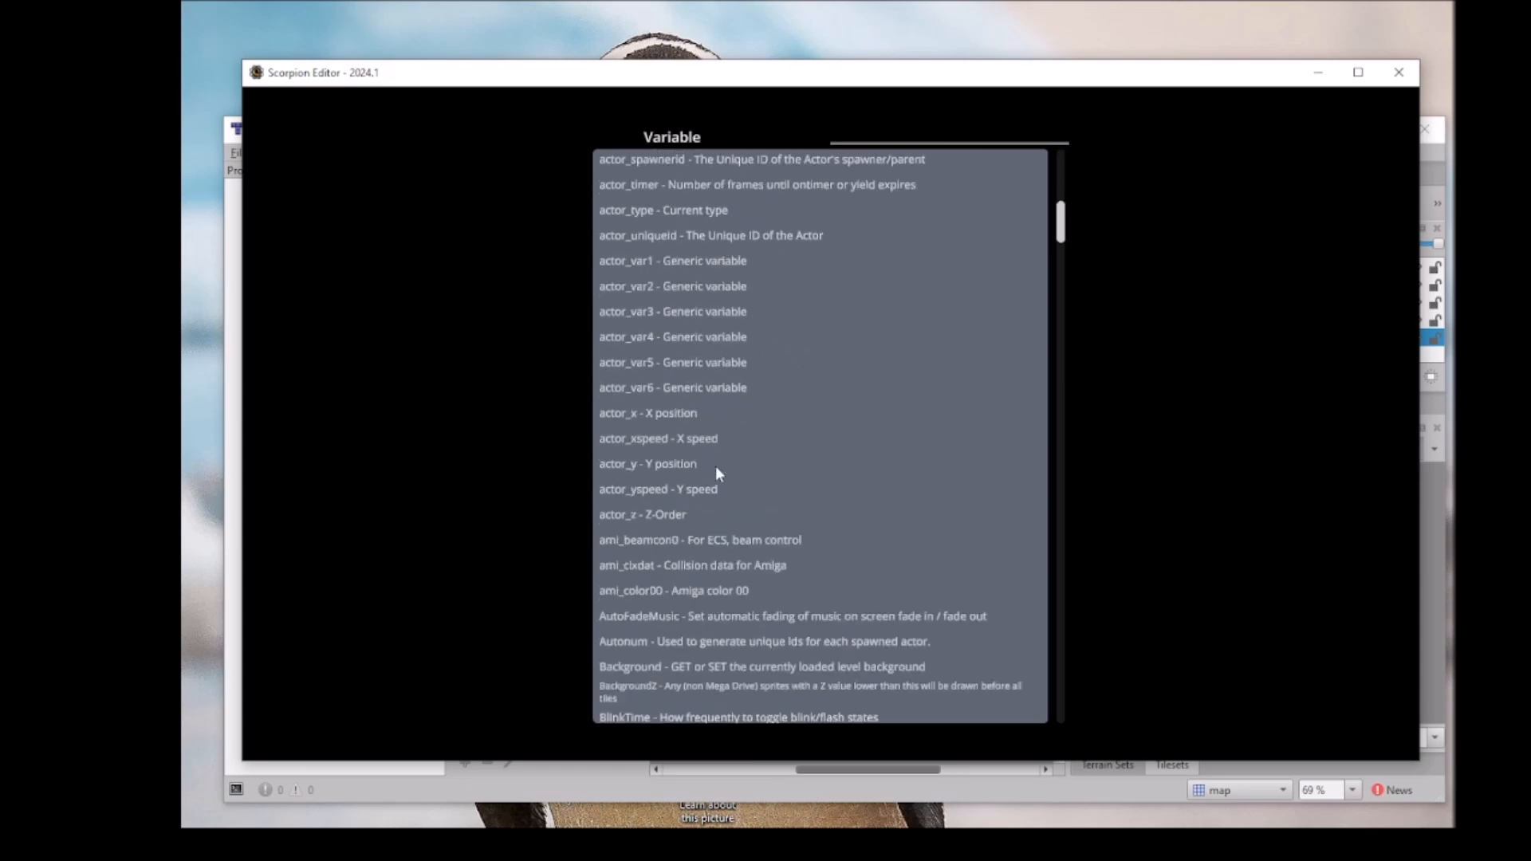
scroll(716, 465, "down", 6)
scroll(707, 466, "up", 15)
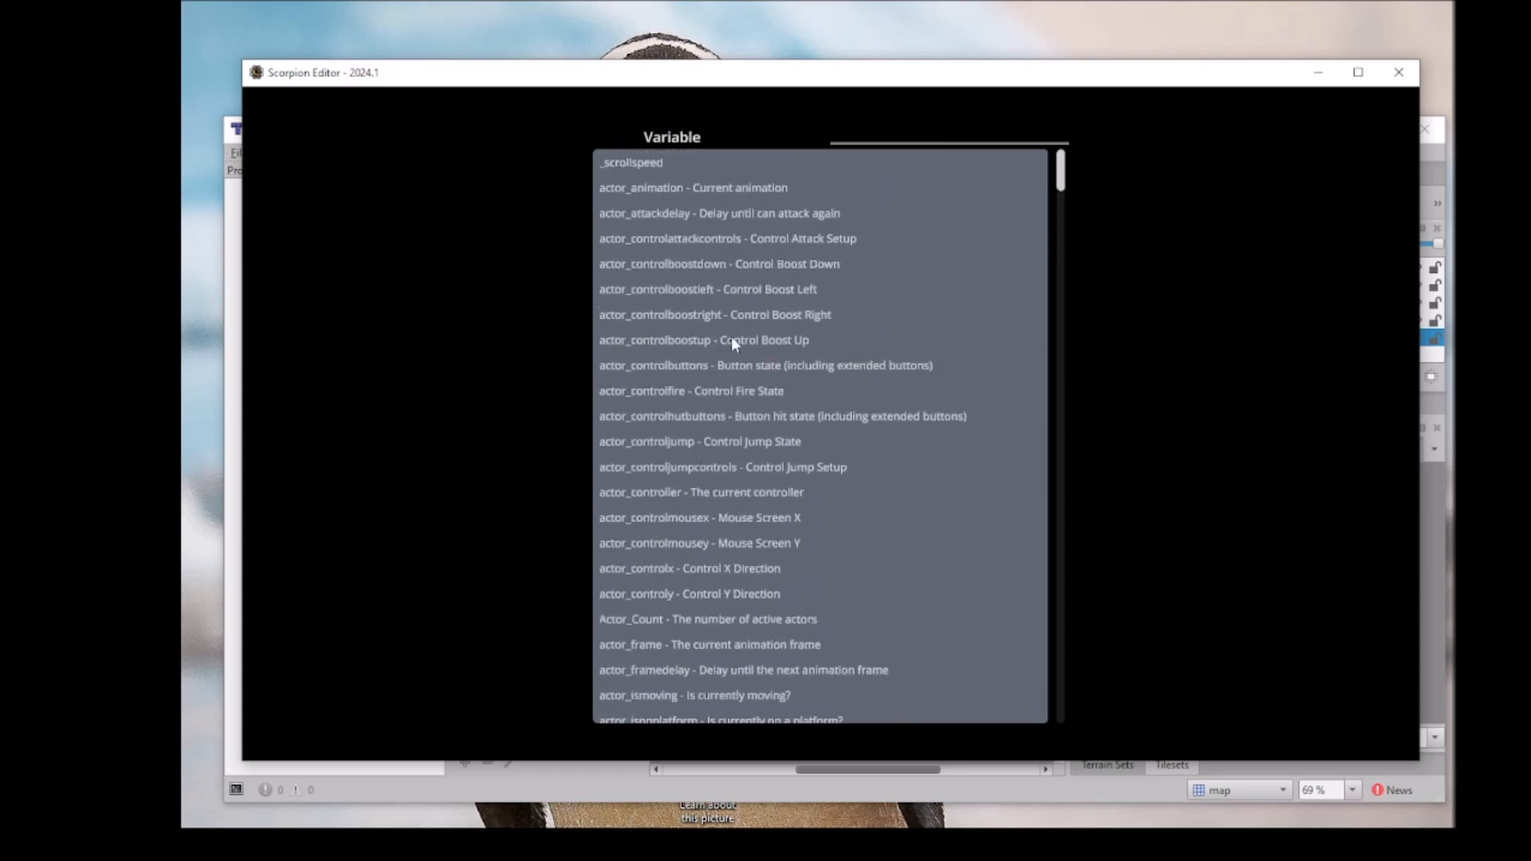
left_click(639, 162)
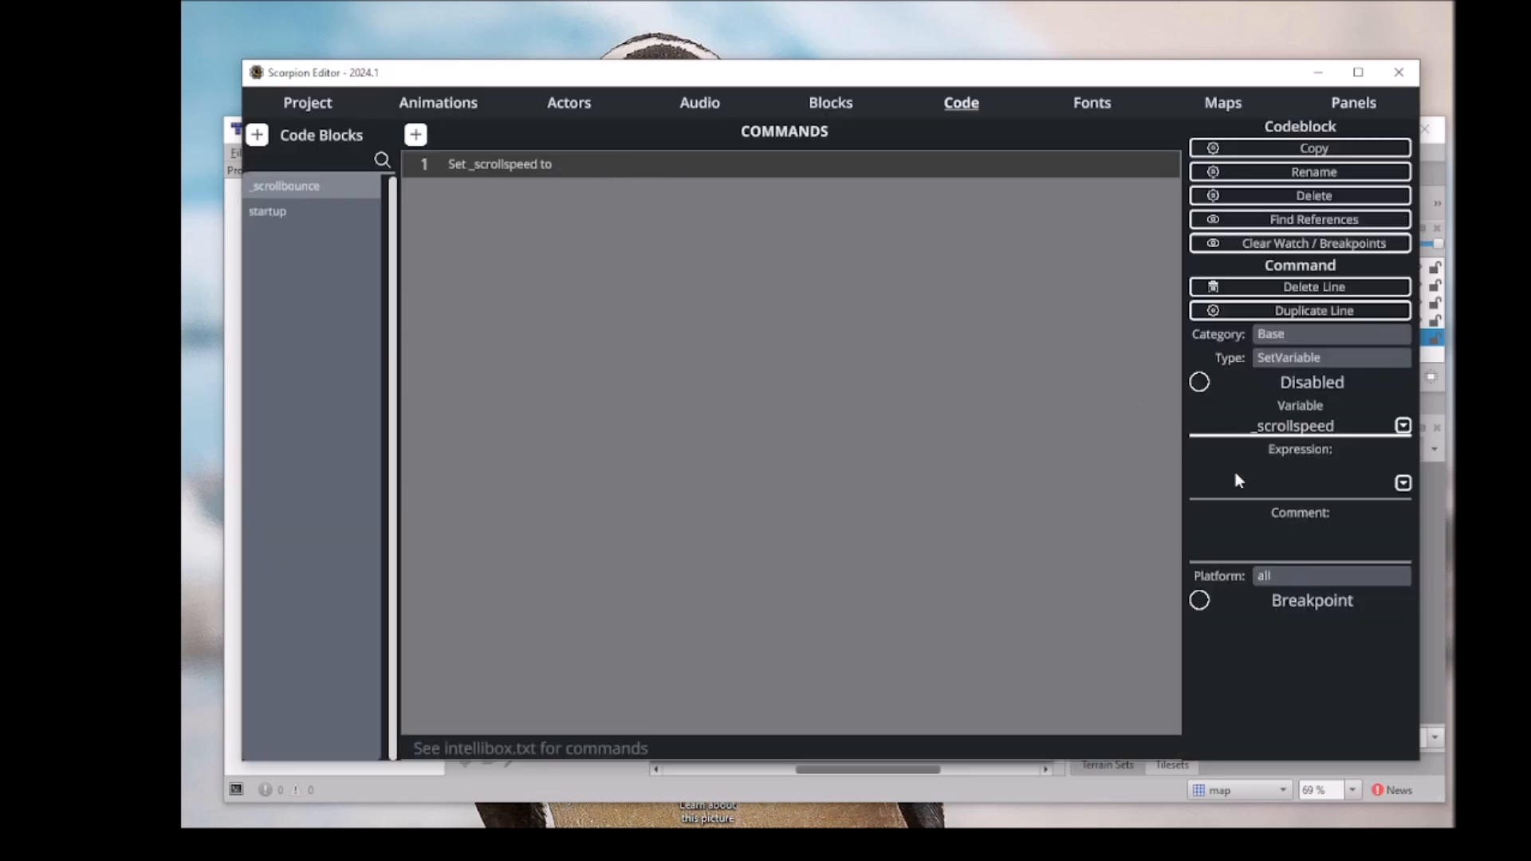
Set the expression of the Set Variable command to _scrollspeed * -1.
left_click(1323, 481)
type("ollspped * -1")
left_click(893, 476)
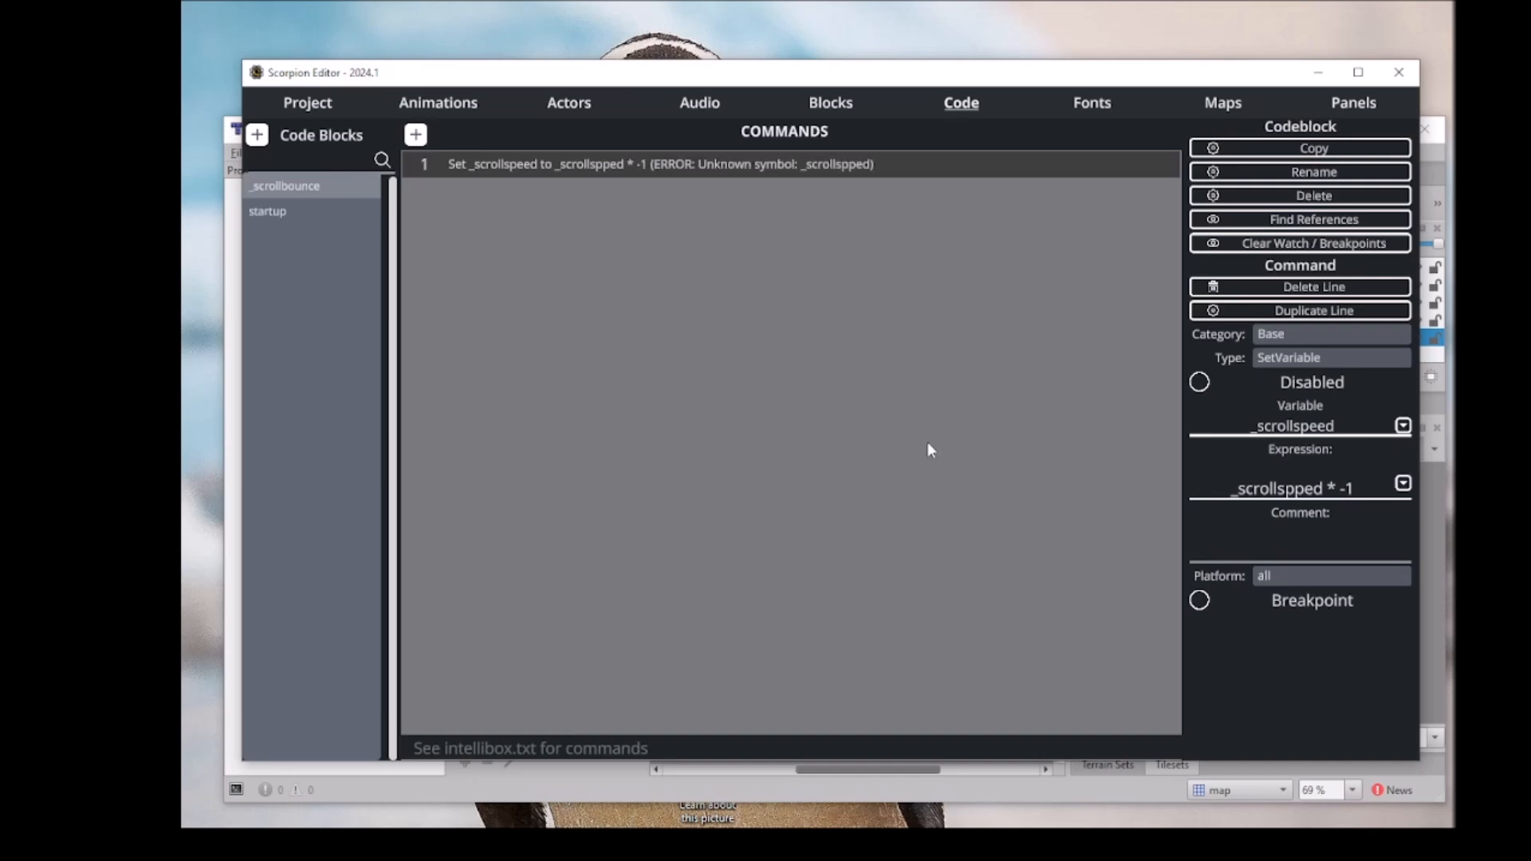
left_click(1298, 486)
key("Delete")
type("e")
left_click(925, 385)
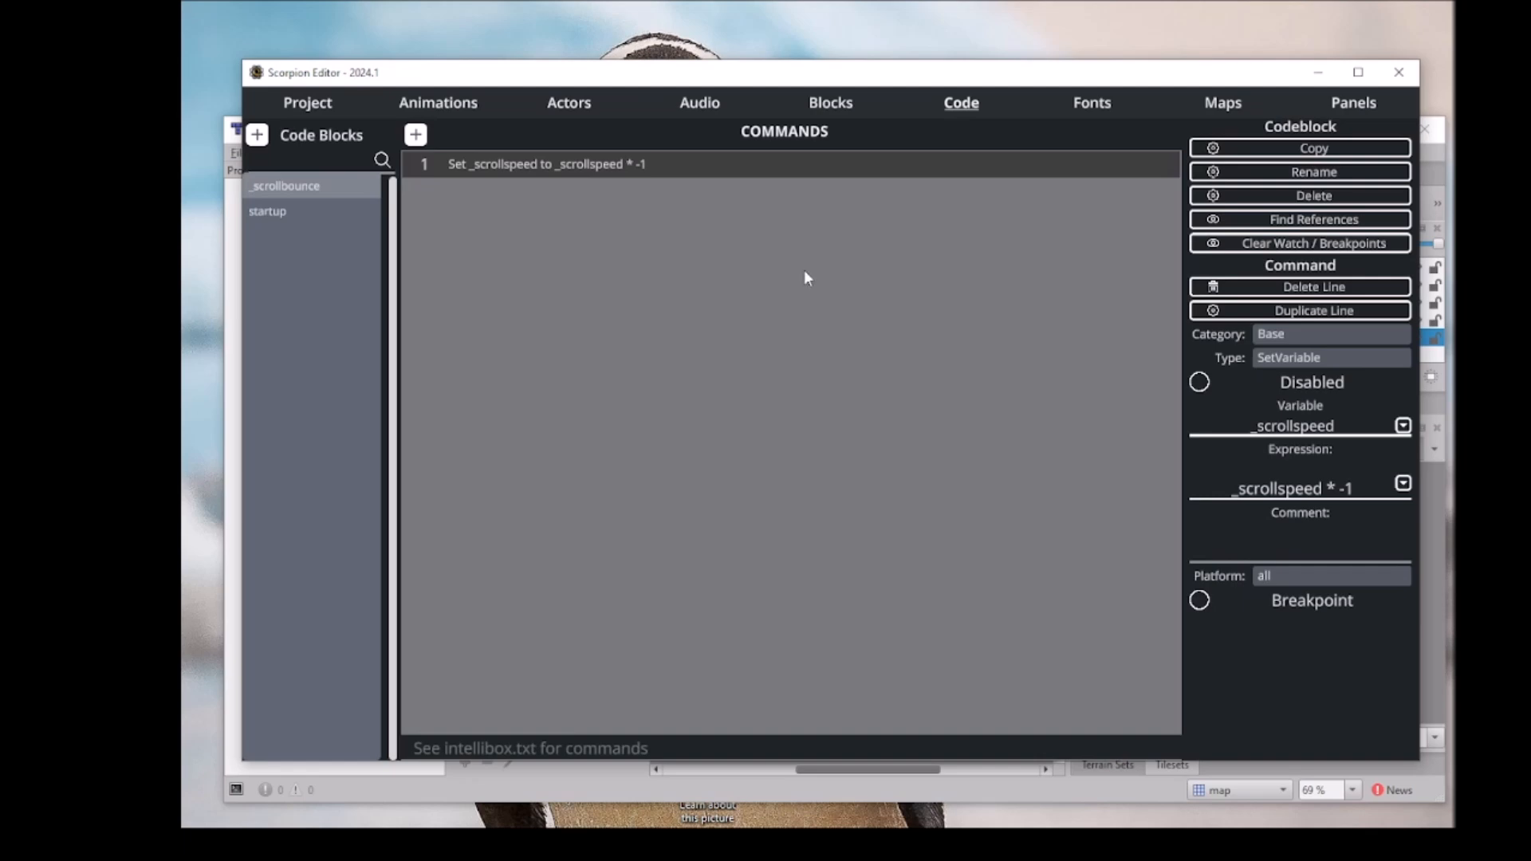
Add a second command to _scrollbounce as a Camera Scroll command from the Display category.
left_click(416, 135)
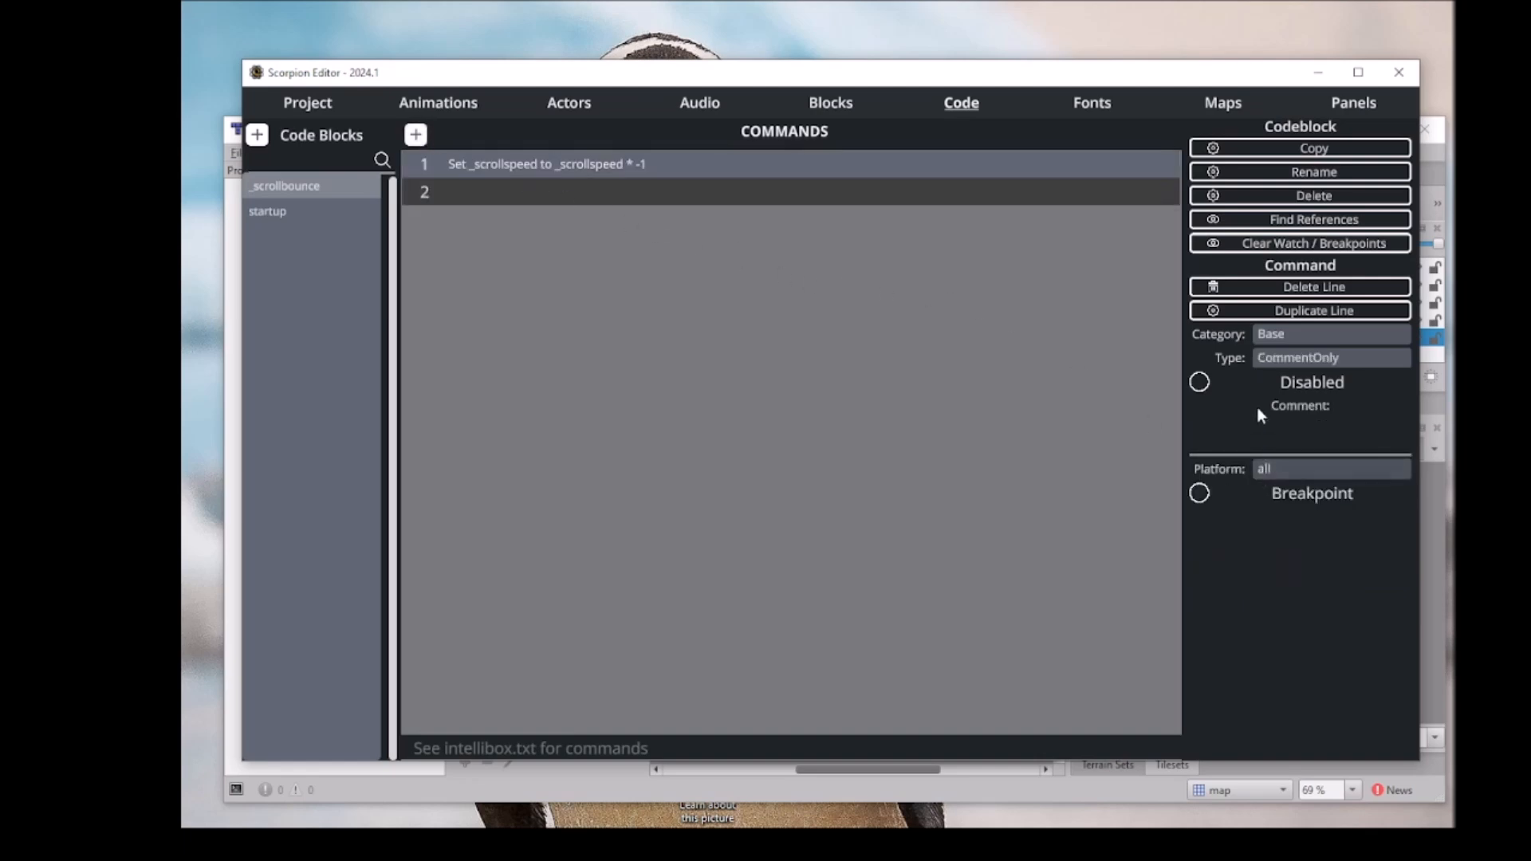
left_click(1279, 357)
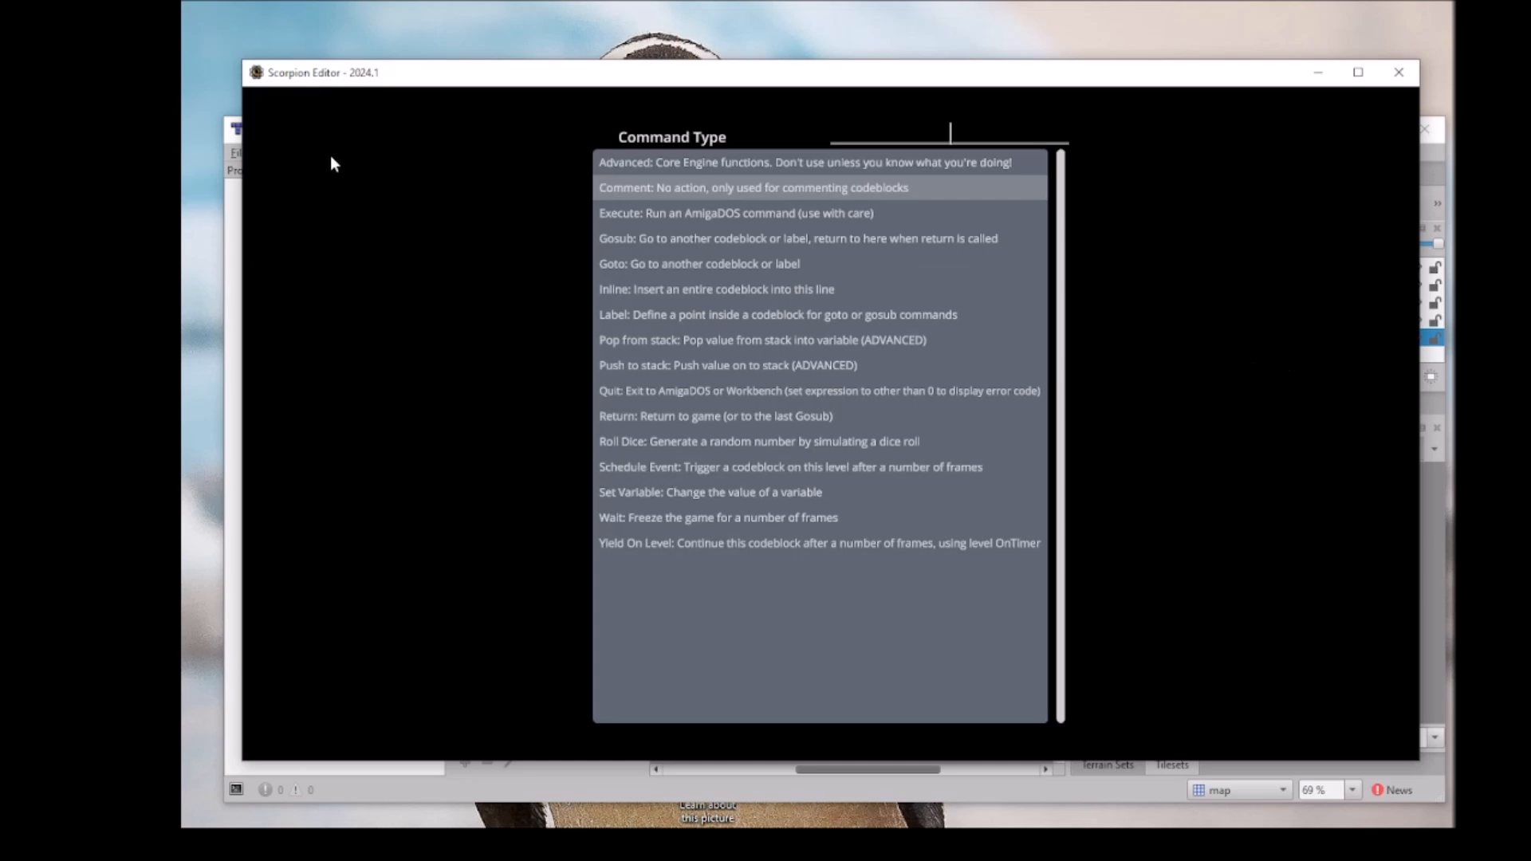
left_click(457, 201)
left_click(1256, 337)
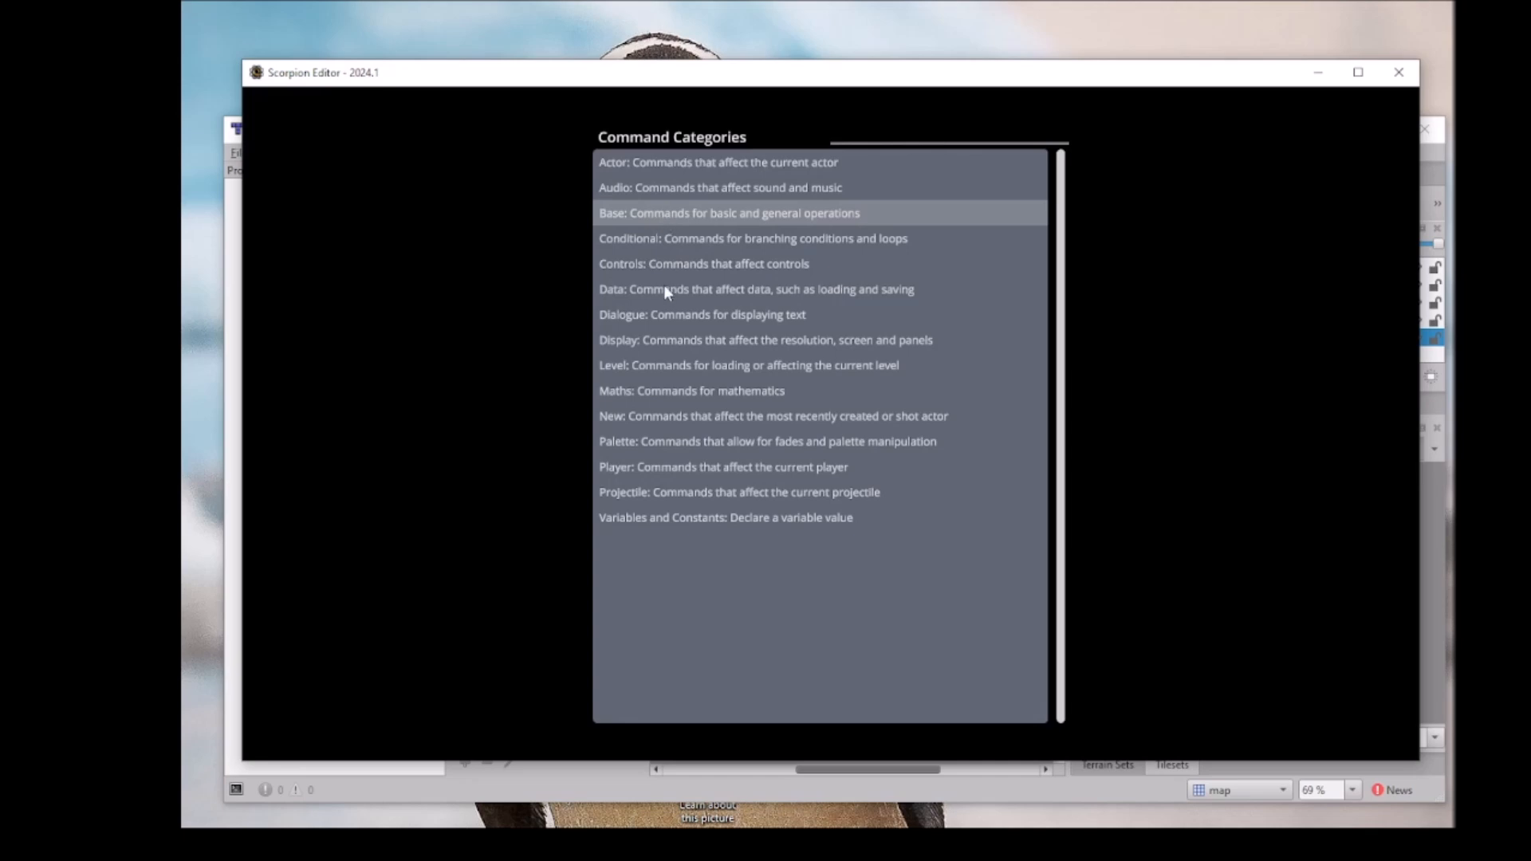
left_click(672, 338)
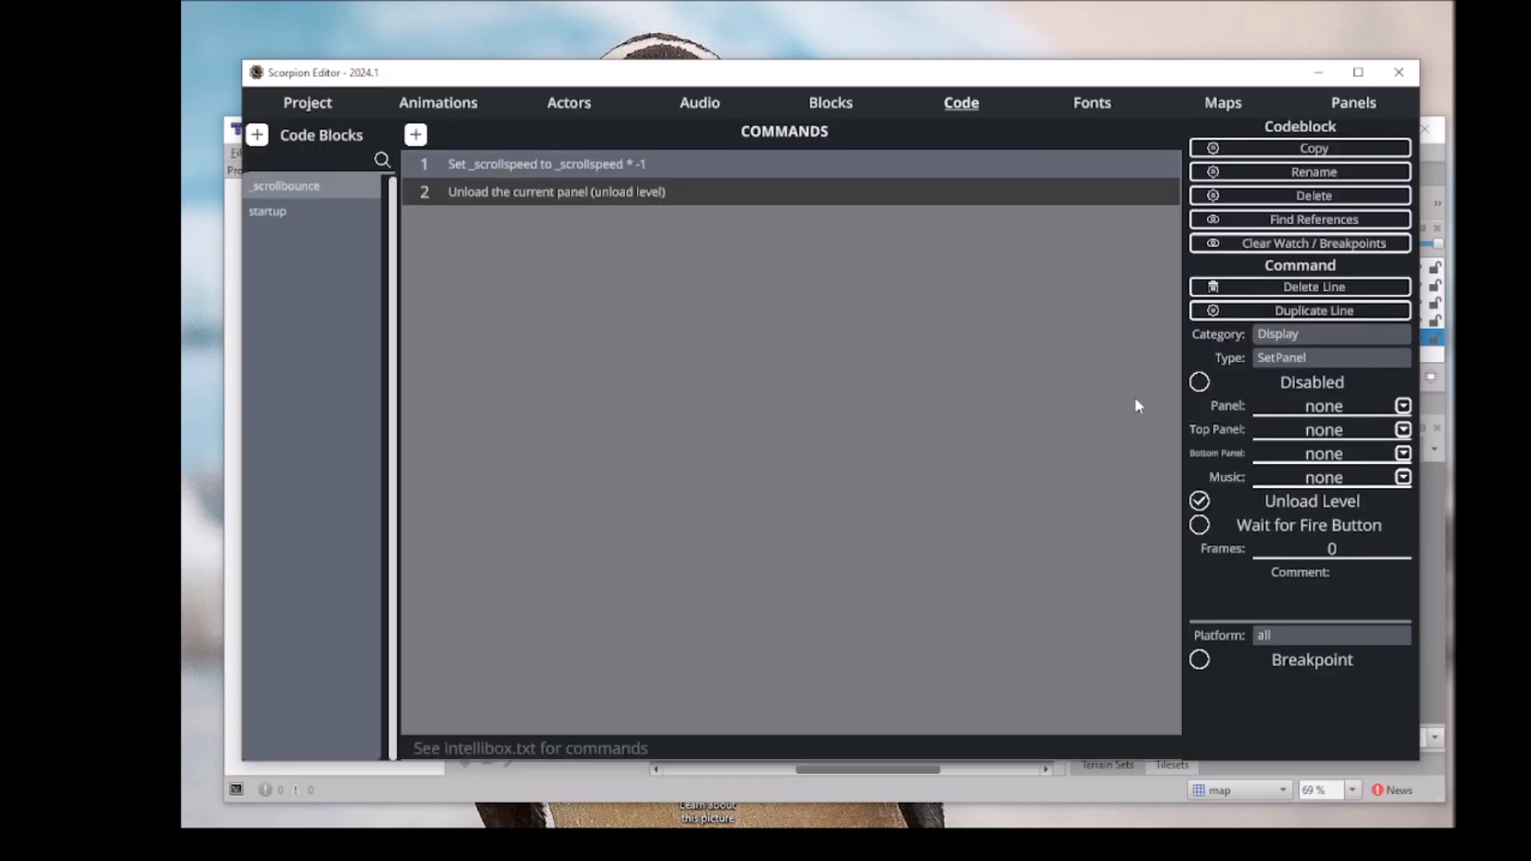
left_click(1307, 363)
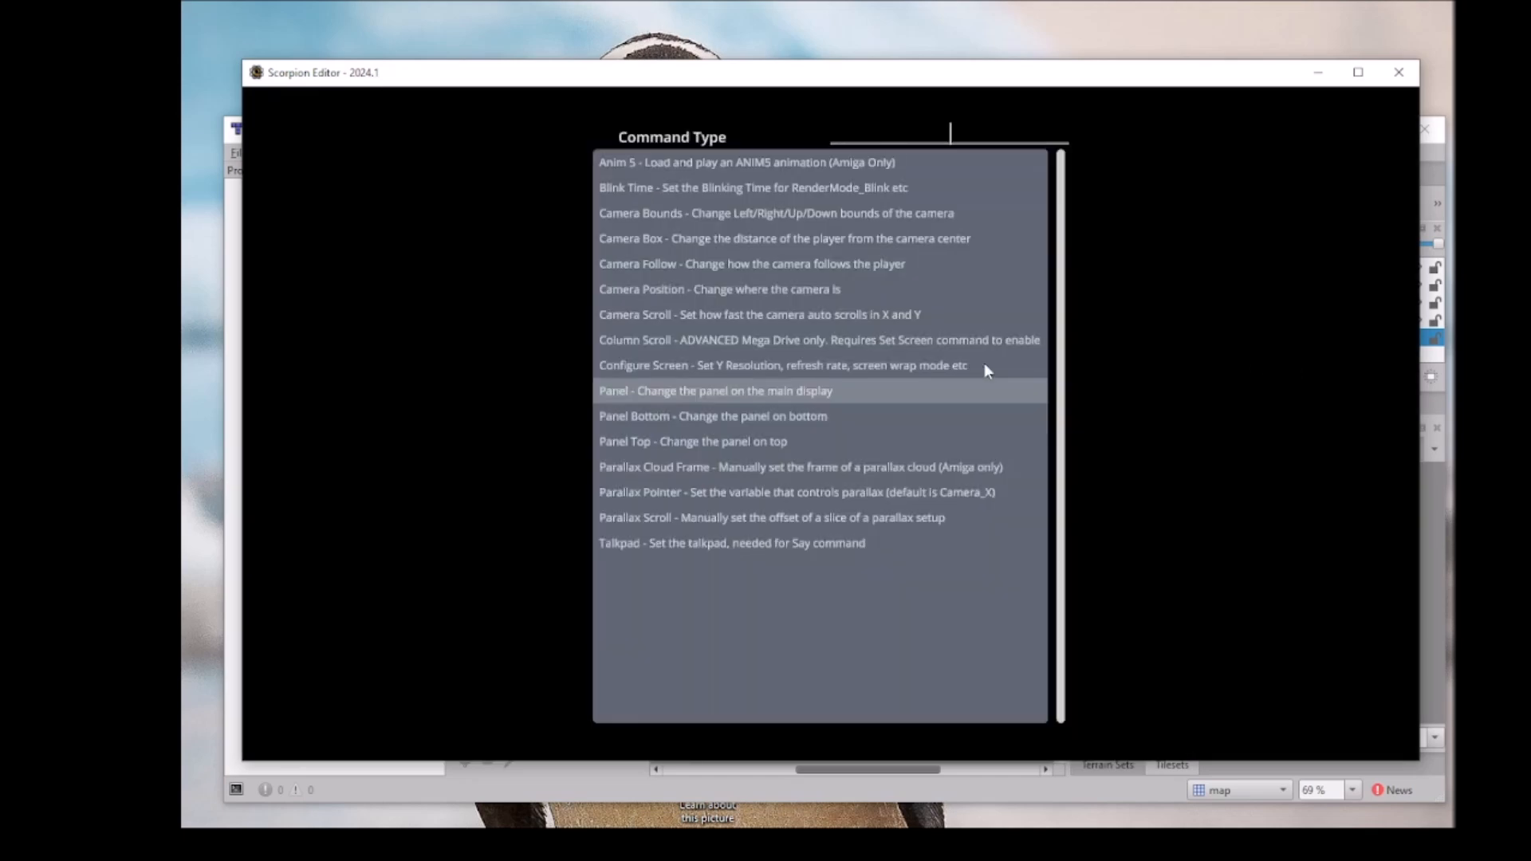
left_click(667, 319)
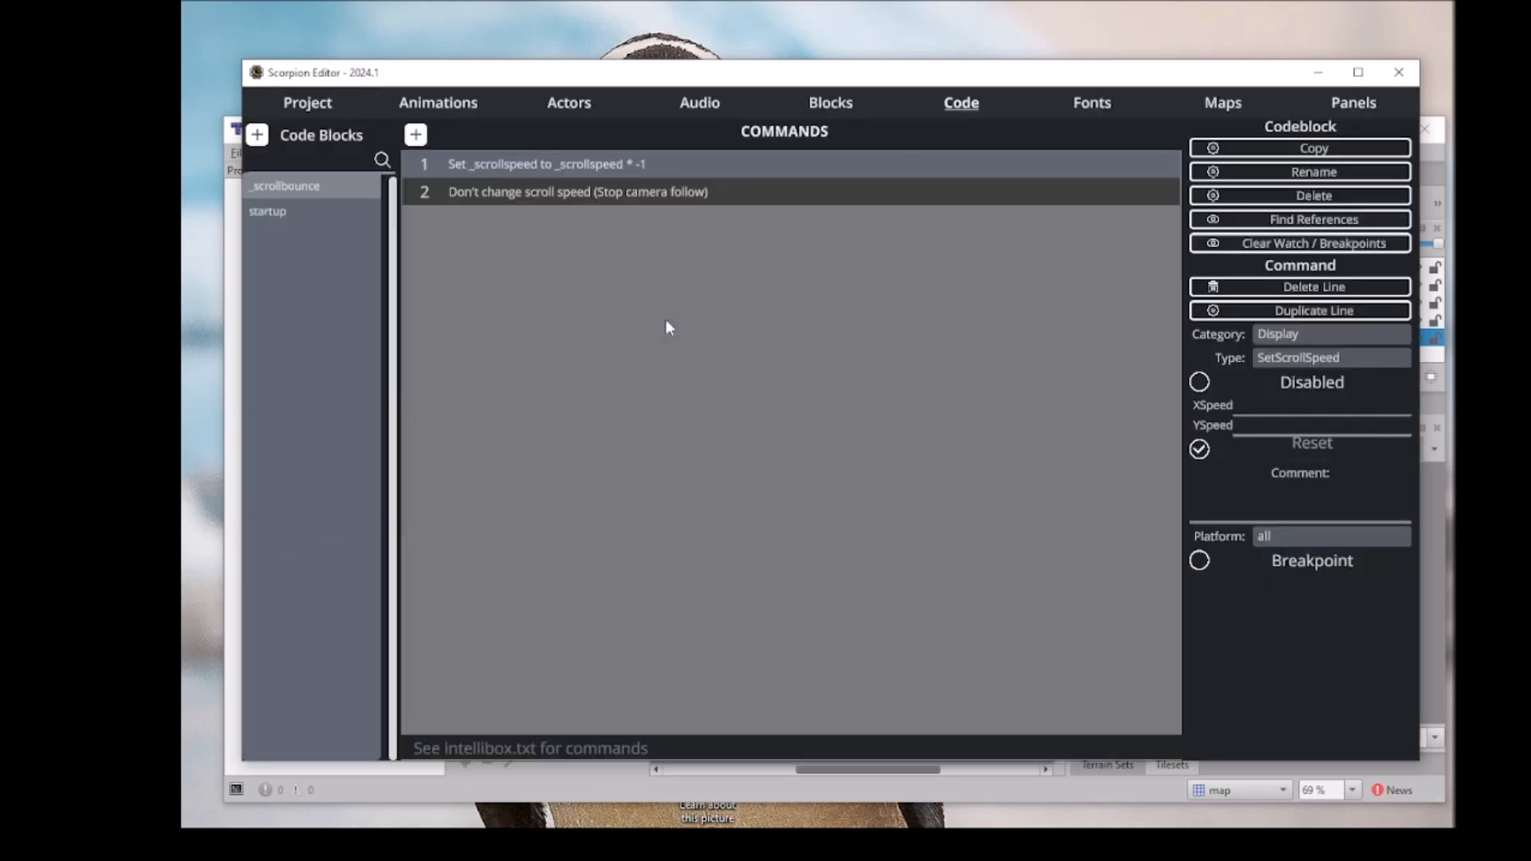
Set the XSpeed of the new camera scroll command in _scrollbounce to the variable _scrollspeed.
left_click(1294, 411)
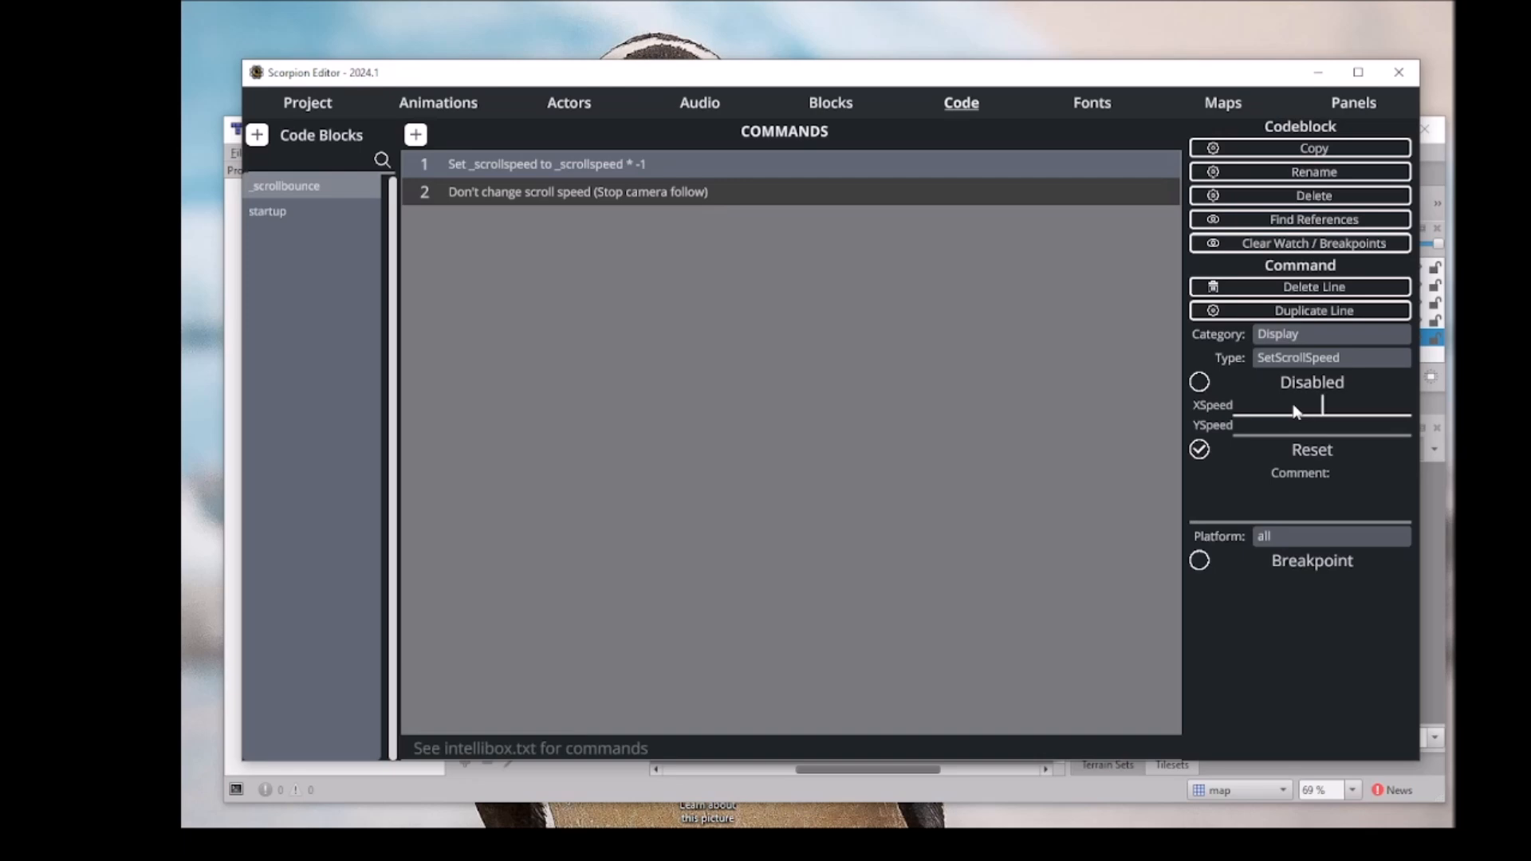
type("_scrollspeed")
key("Return")
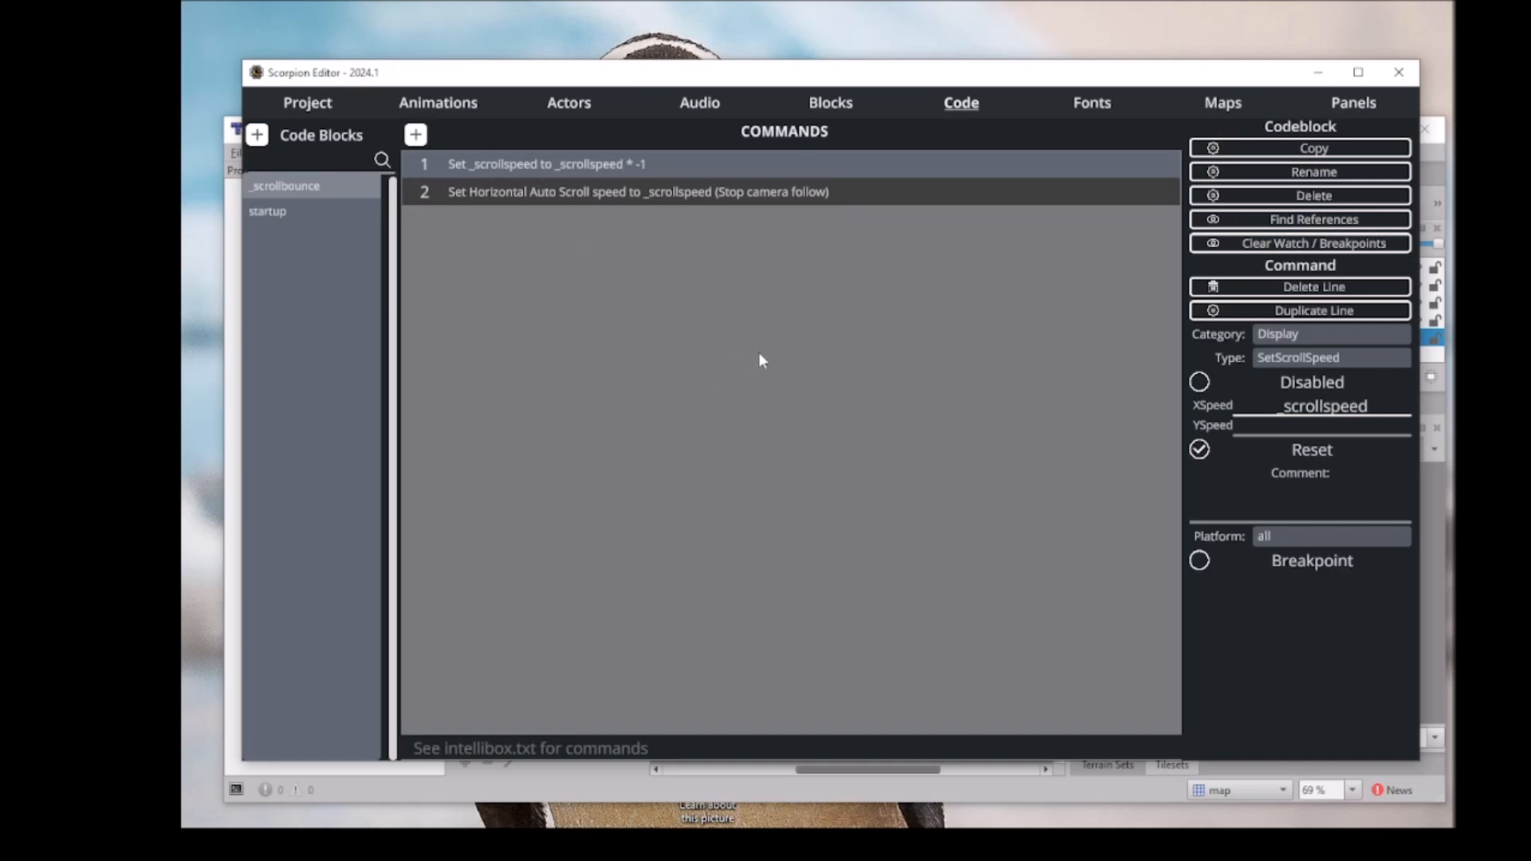
Assign _scrollbounce as the On Timer event of new_map and set its Timer Frames to 300.
left_click(1222, 103)
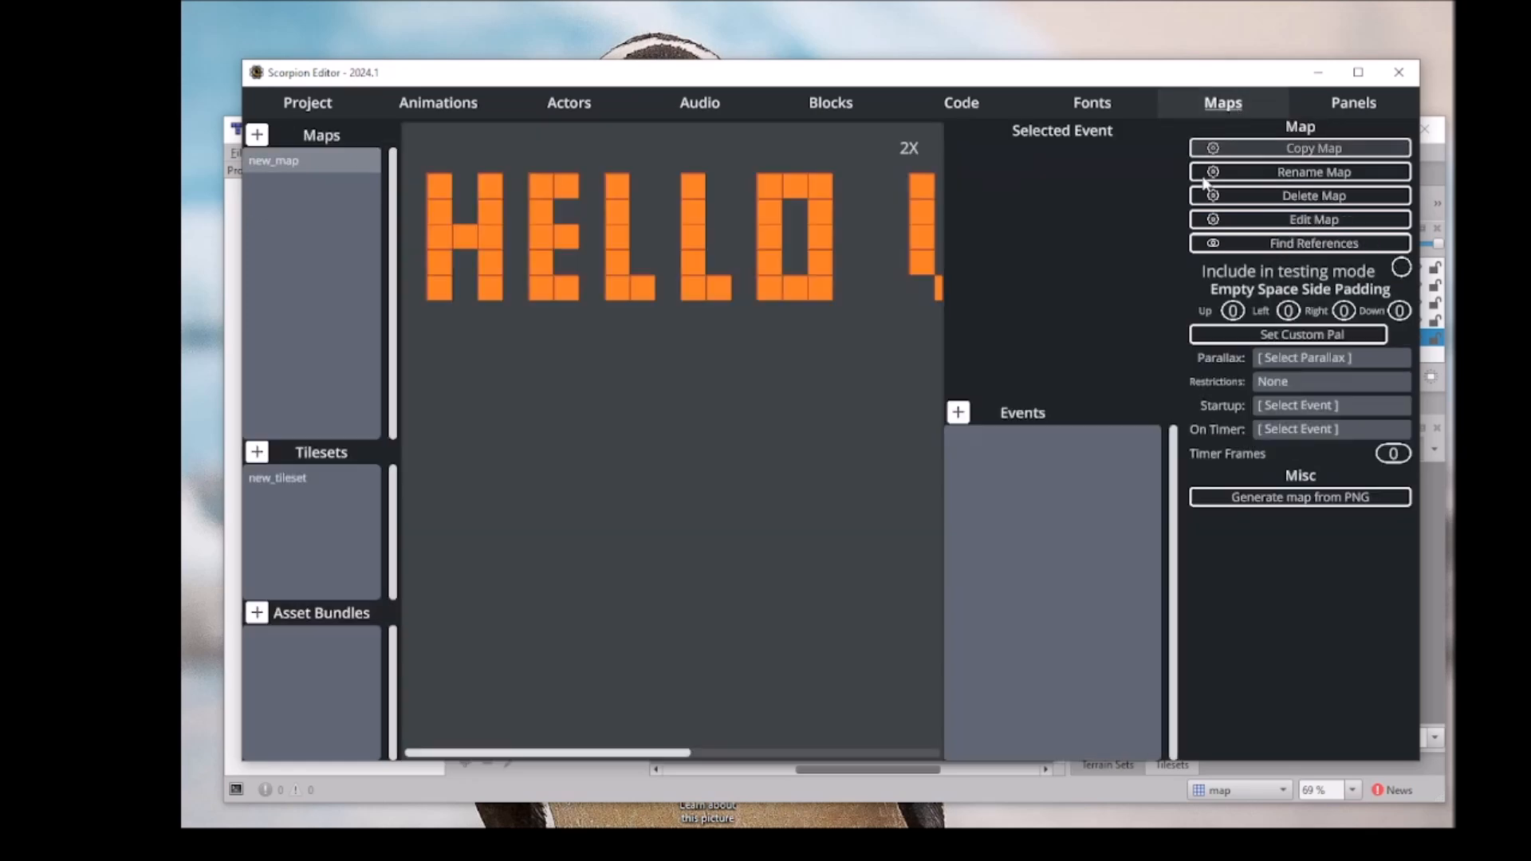
left_click(1302, 431)
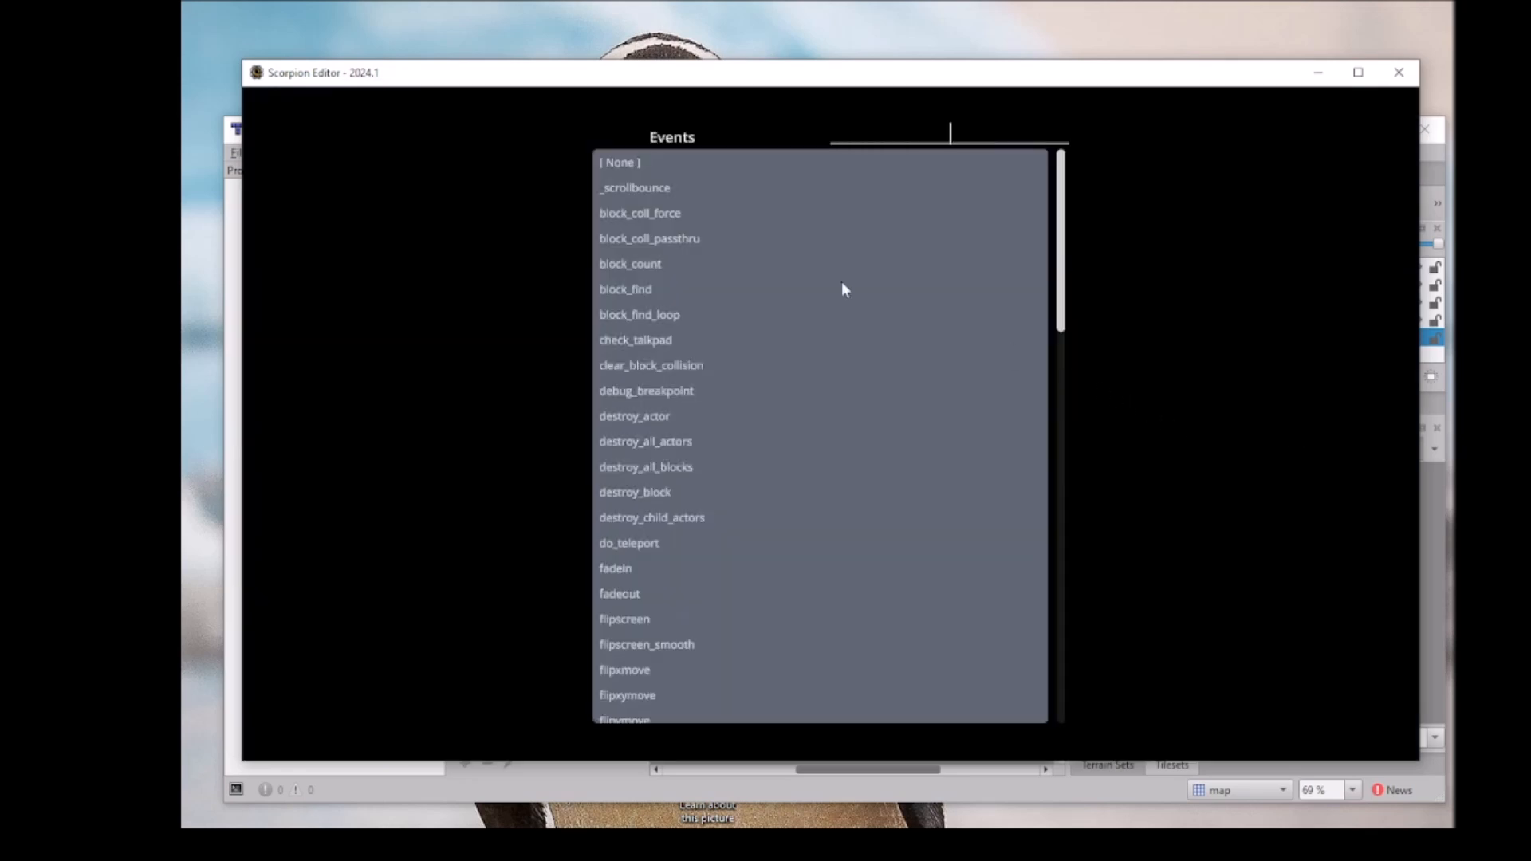
left_click(667, 185)
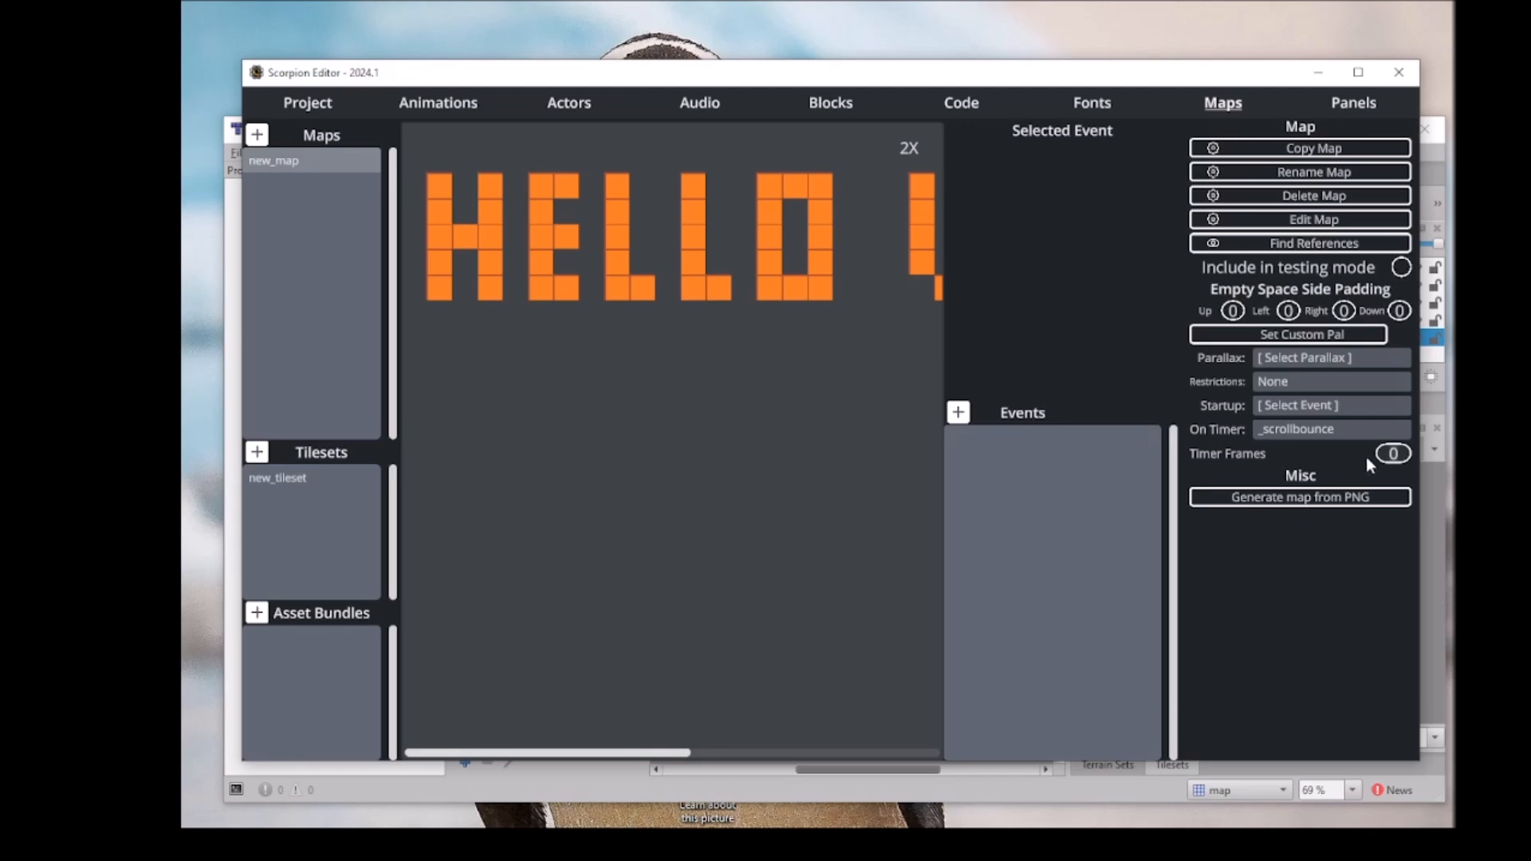
type("00")
Run the project in BlastEm to test the timed scroll bounce, then close the emulator and the compile message.
left_click(307, 103)
left_click(375, 379)
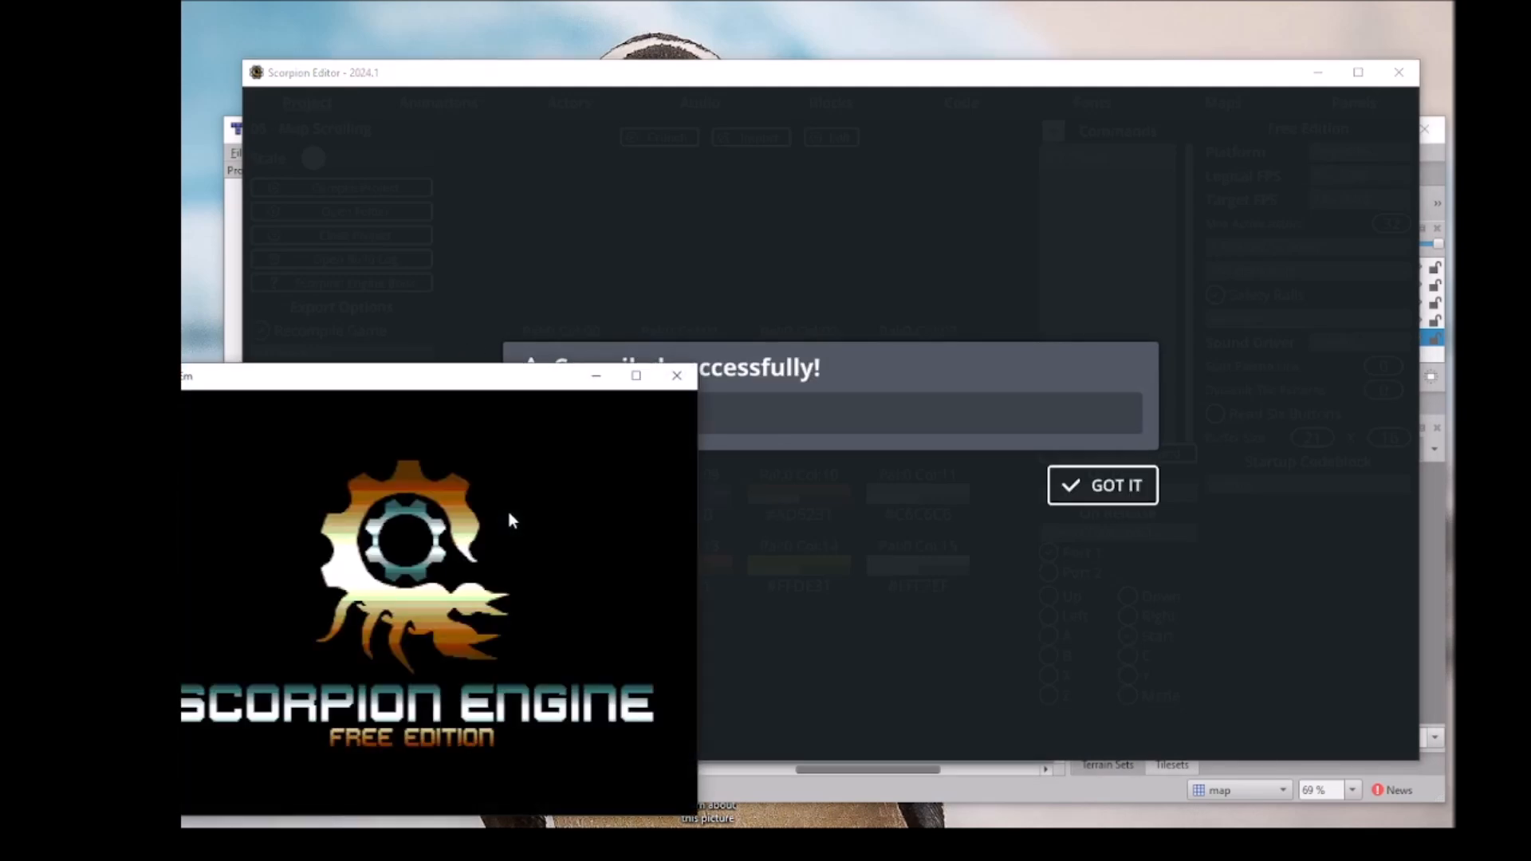
left_click_drag(381, 388, 786, 166)
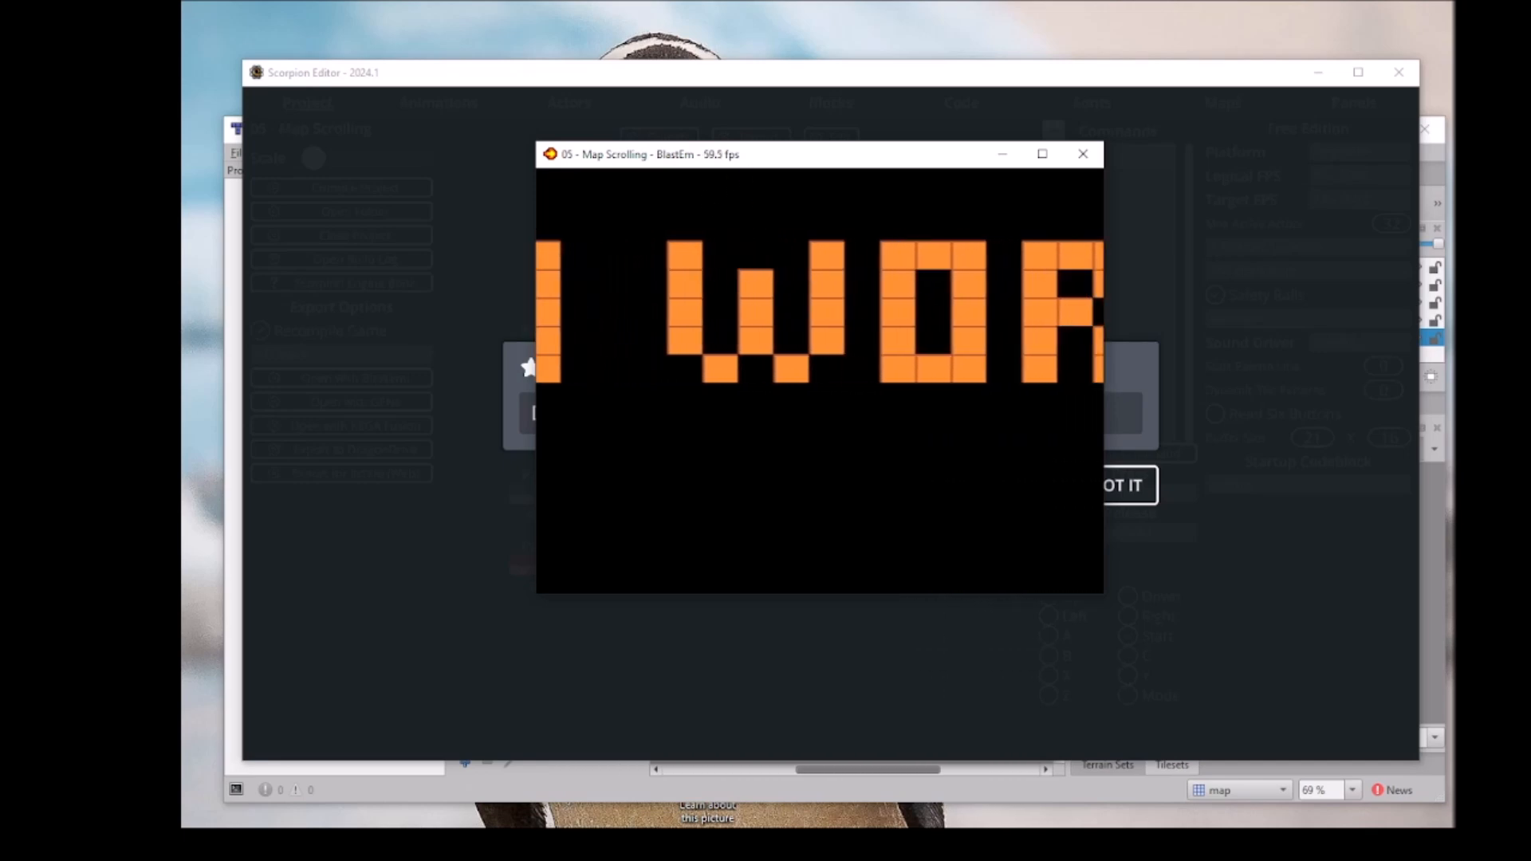
left_click(1083, 154)
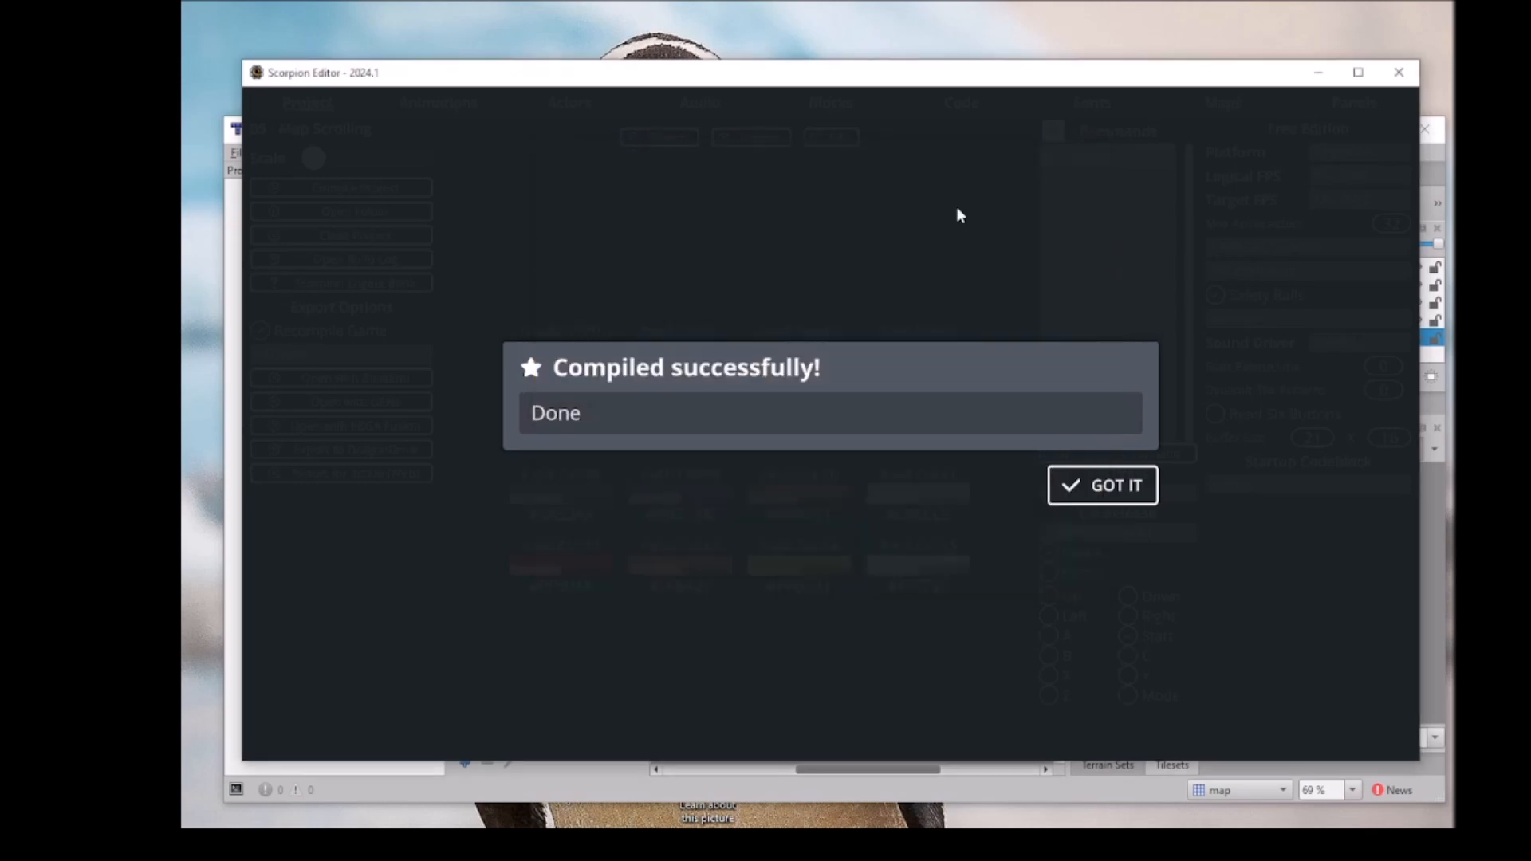
left_click(1068, 496)
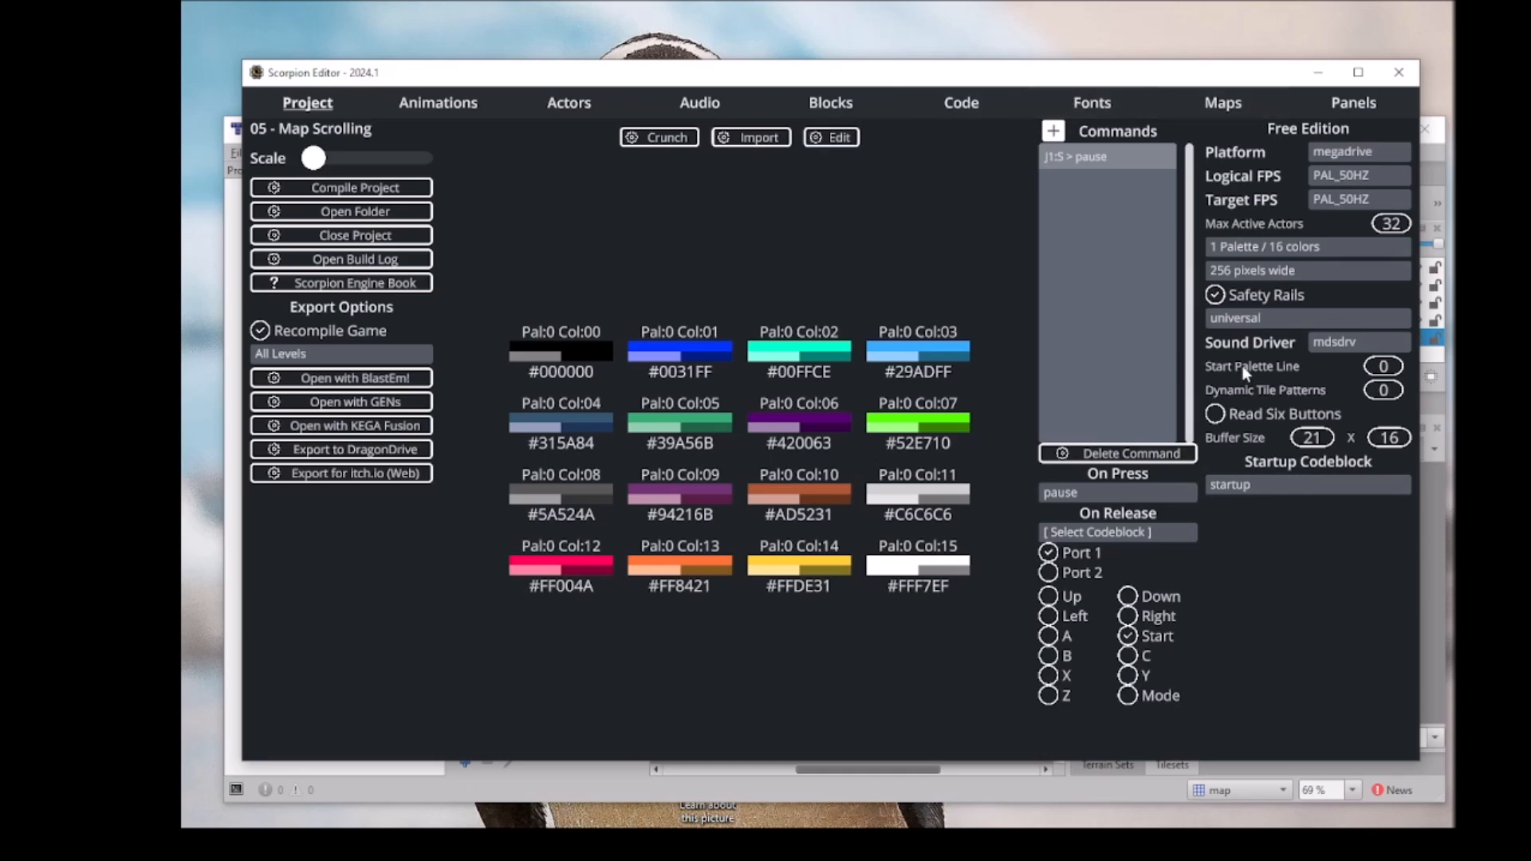
Set the Timer Frames of new_map to 500.
left_click(1223, 102)
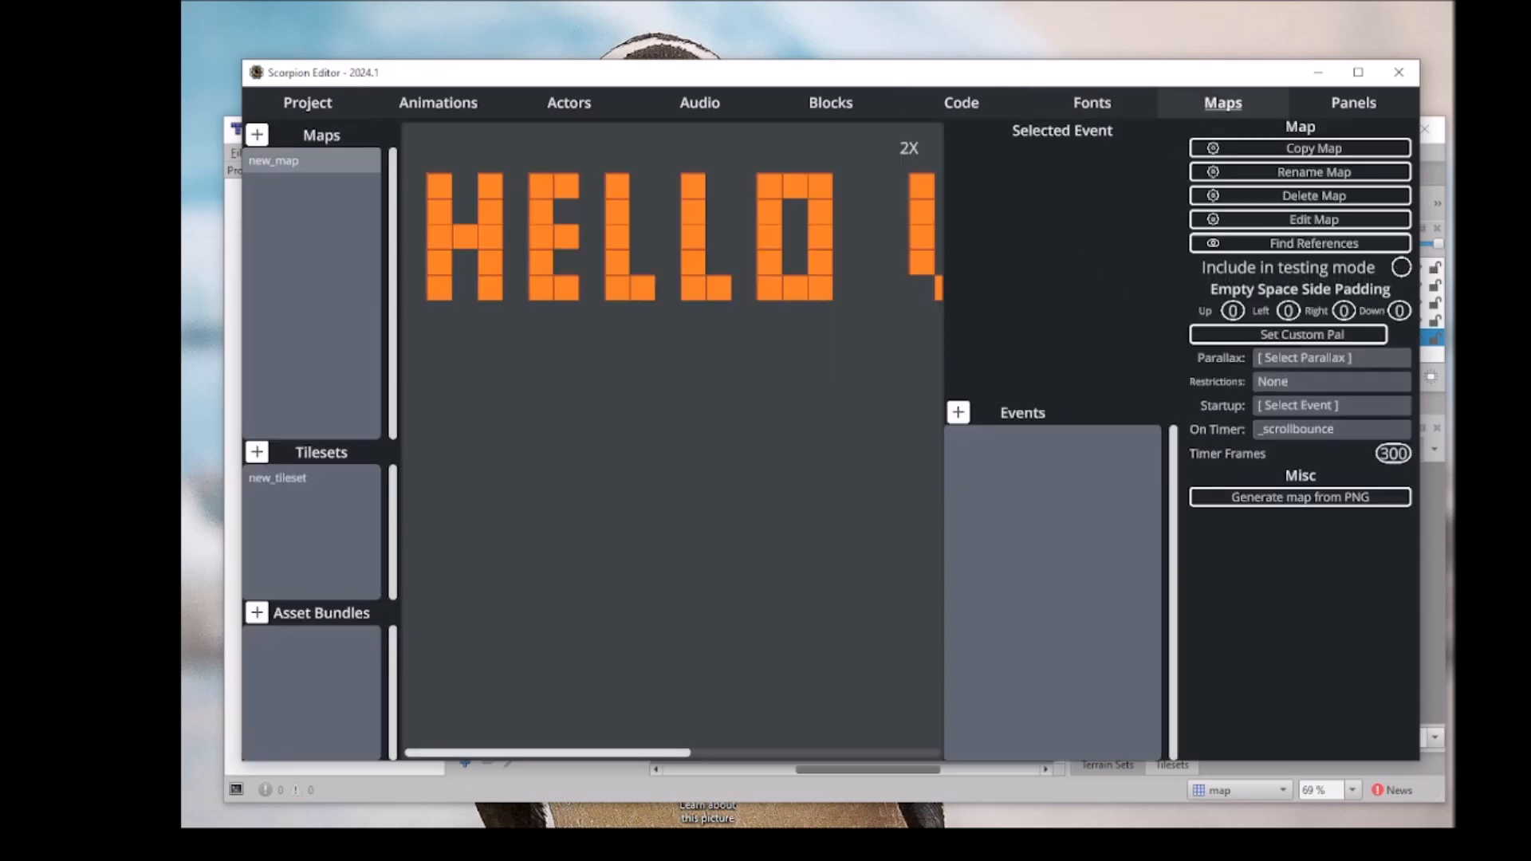
left_click(1390, 453)
key("Delete")
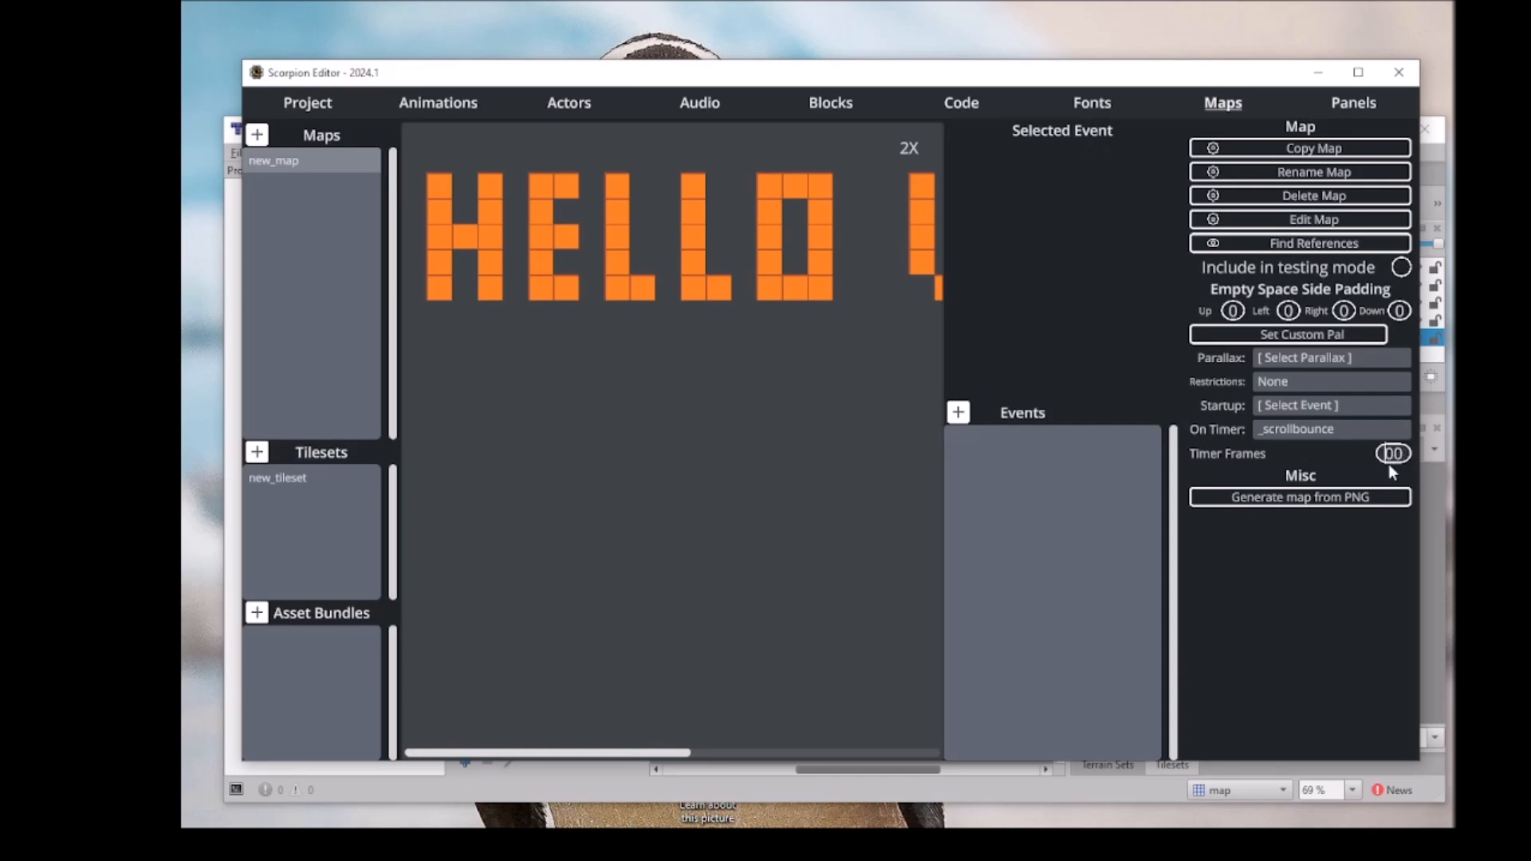
type("5")
Run the project in BlastEm to test the 500-frame bounce timer, and close the emulator.
left_click(326, 106)
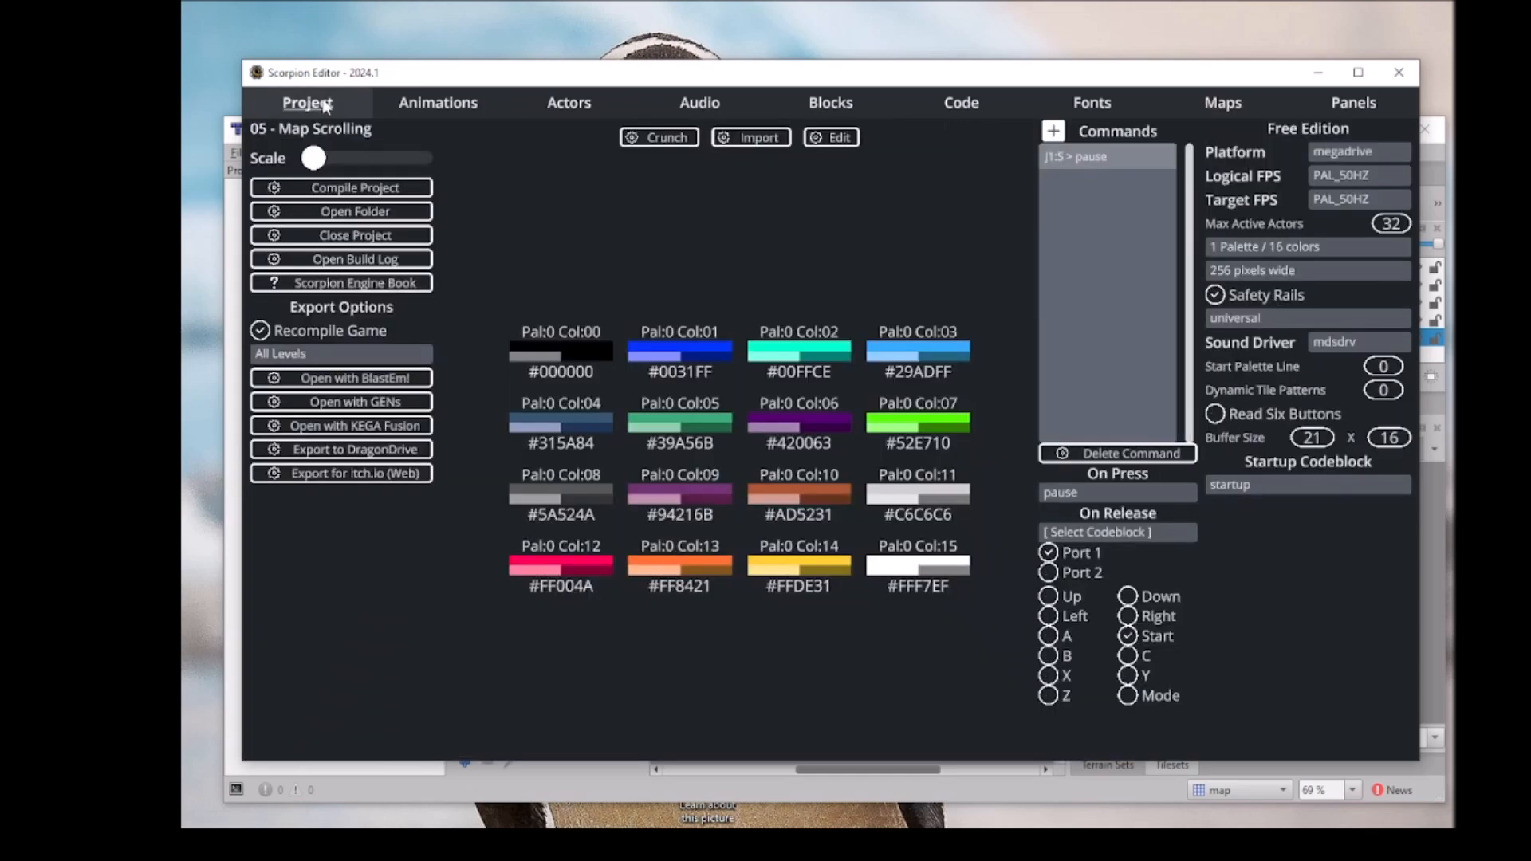
left_click(395, 381)
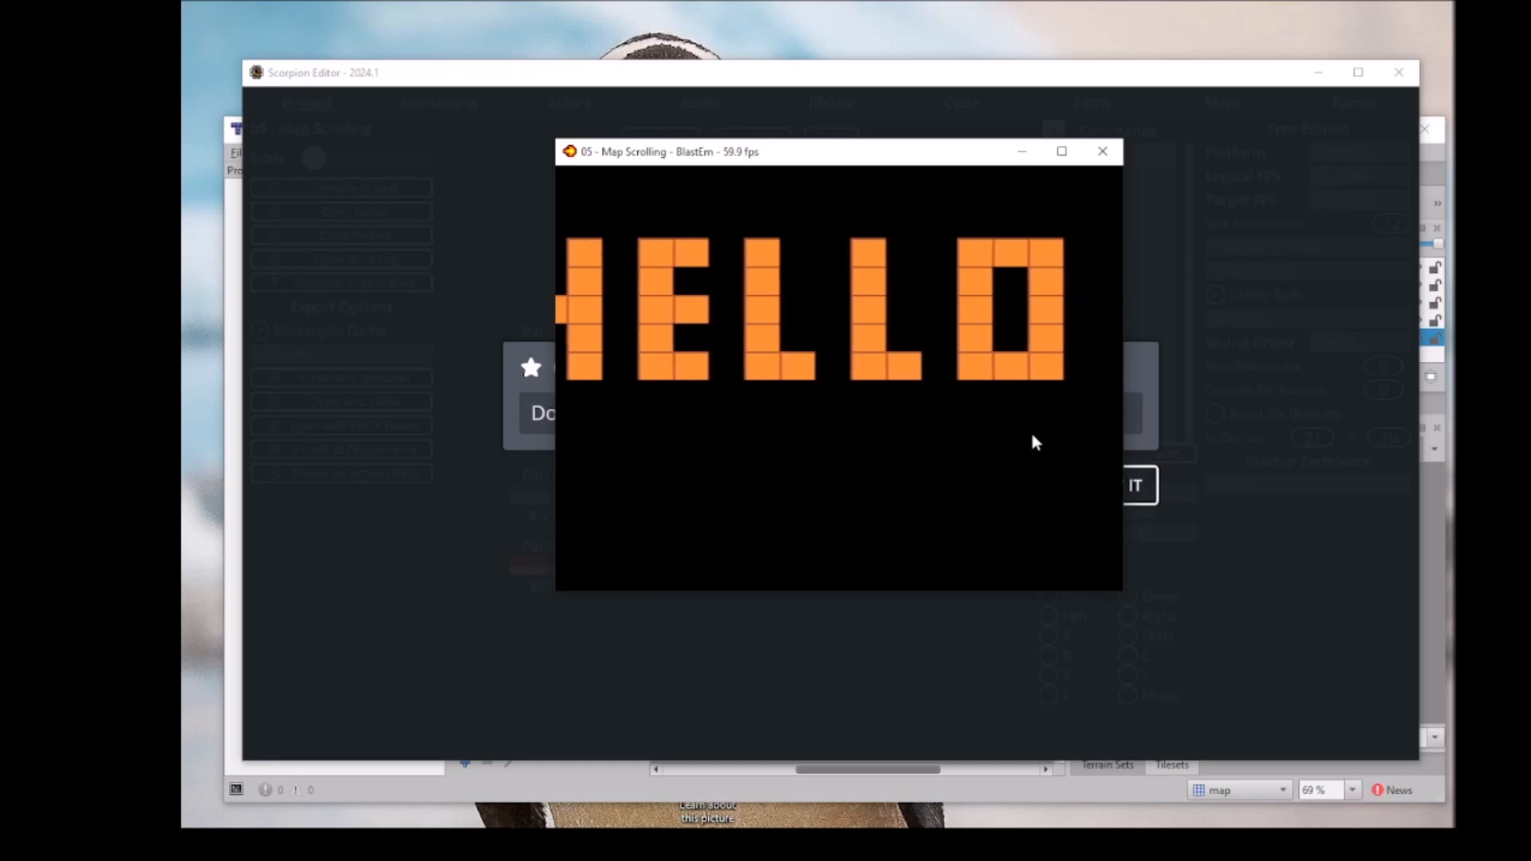
left_click(1103, 151)
left_click(1104, 487)
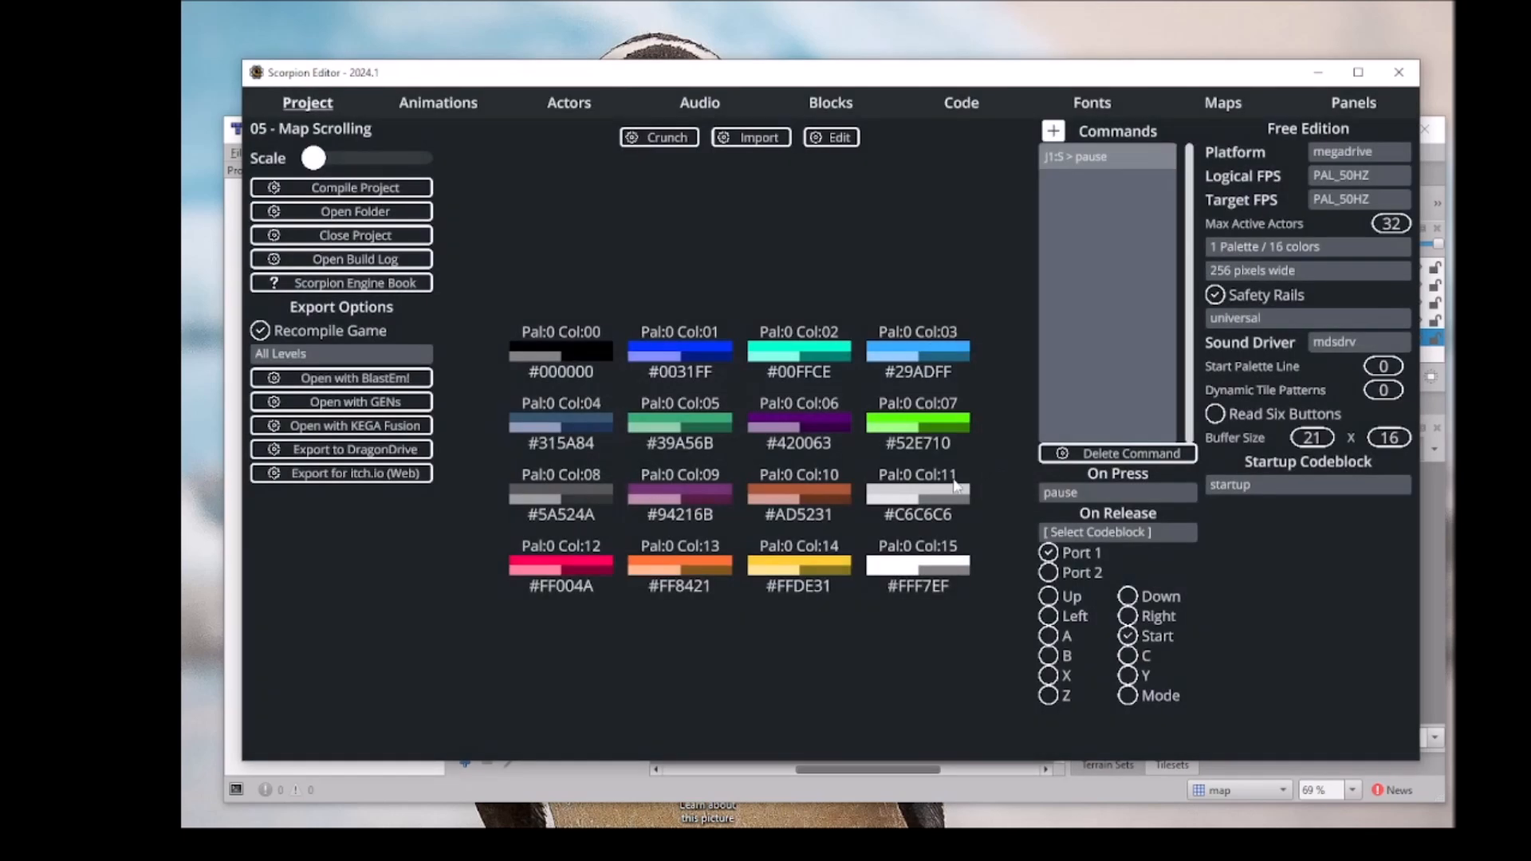
Set the declared _scrollspeed variable to 3 in the startup code block and the Timer Frames of new_map to 300.
left_click(957, 104)
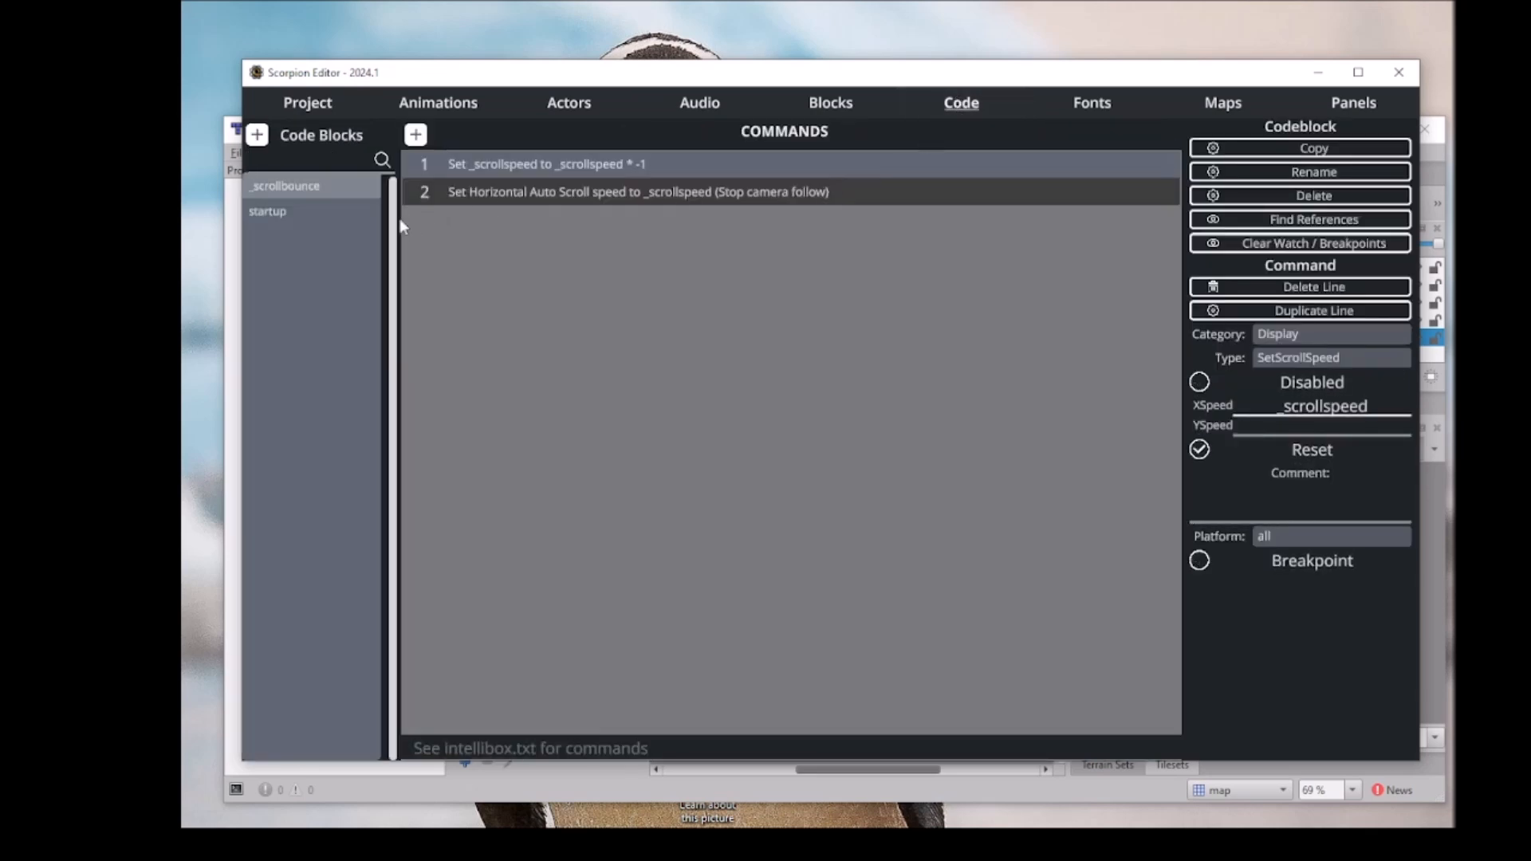
left_click(278, 214)
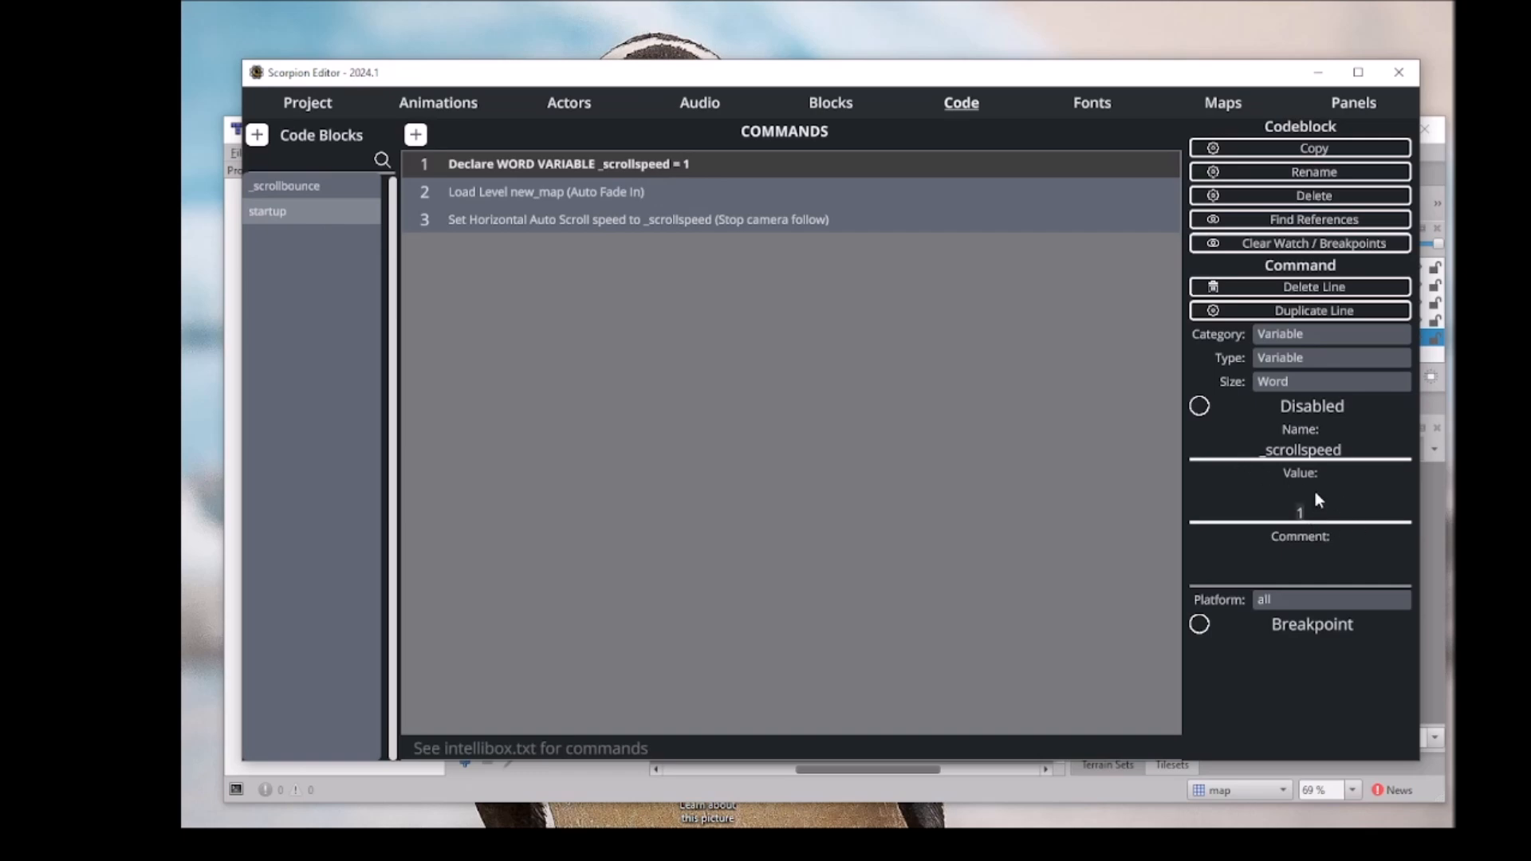
type("3")
left_click(1225, 110)
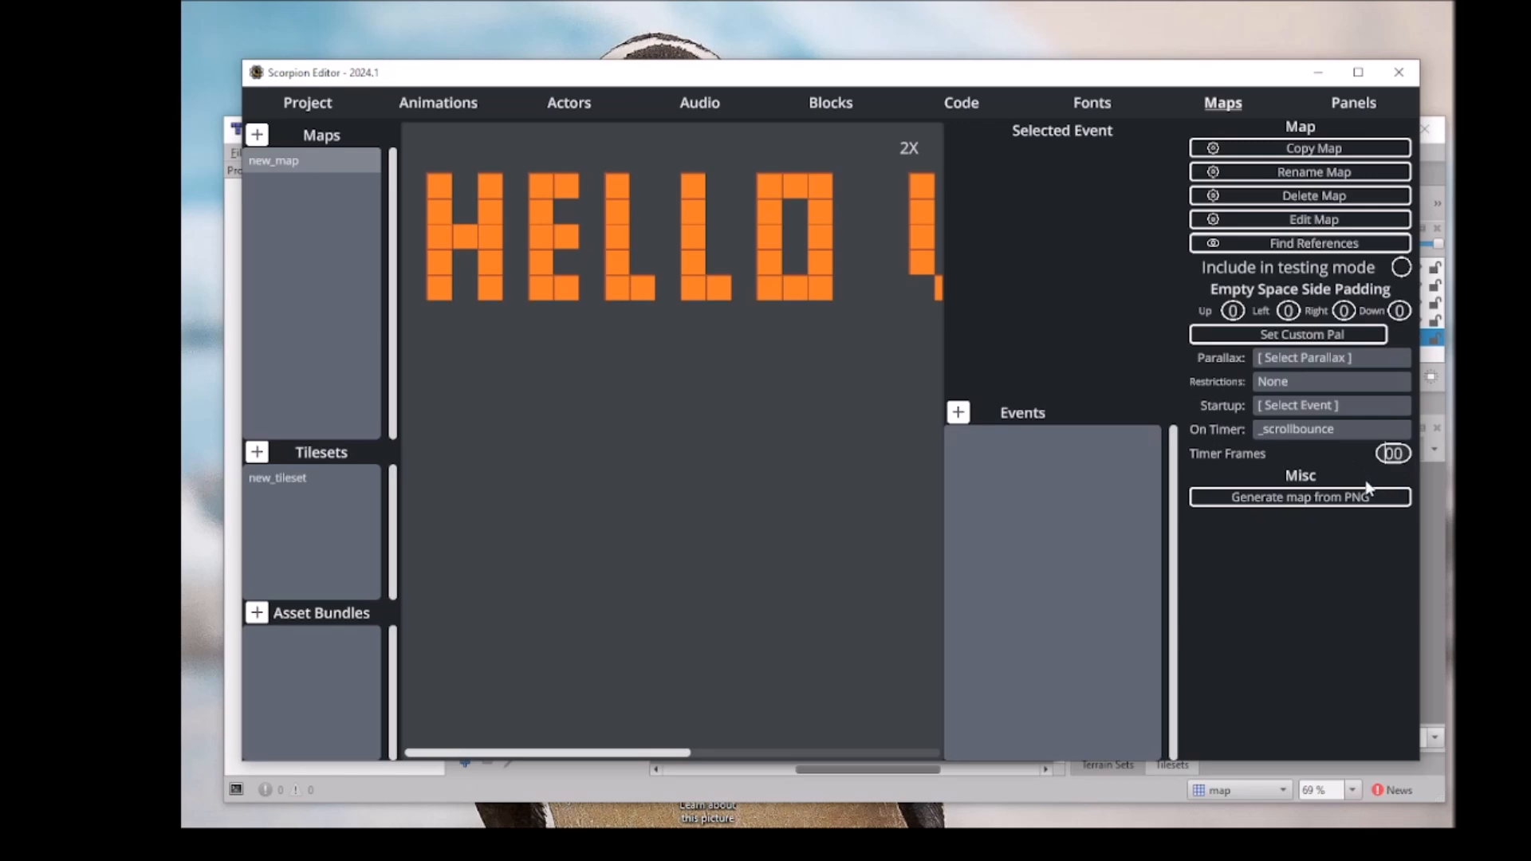
type("3")
Run the project in BlastEm to test the bounce with scroll speed 3, and close the emulator.
left_click(341, 103)
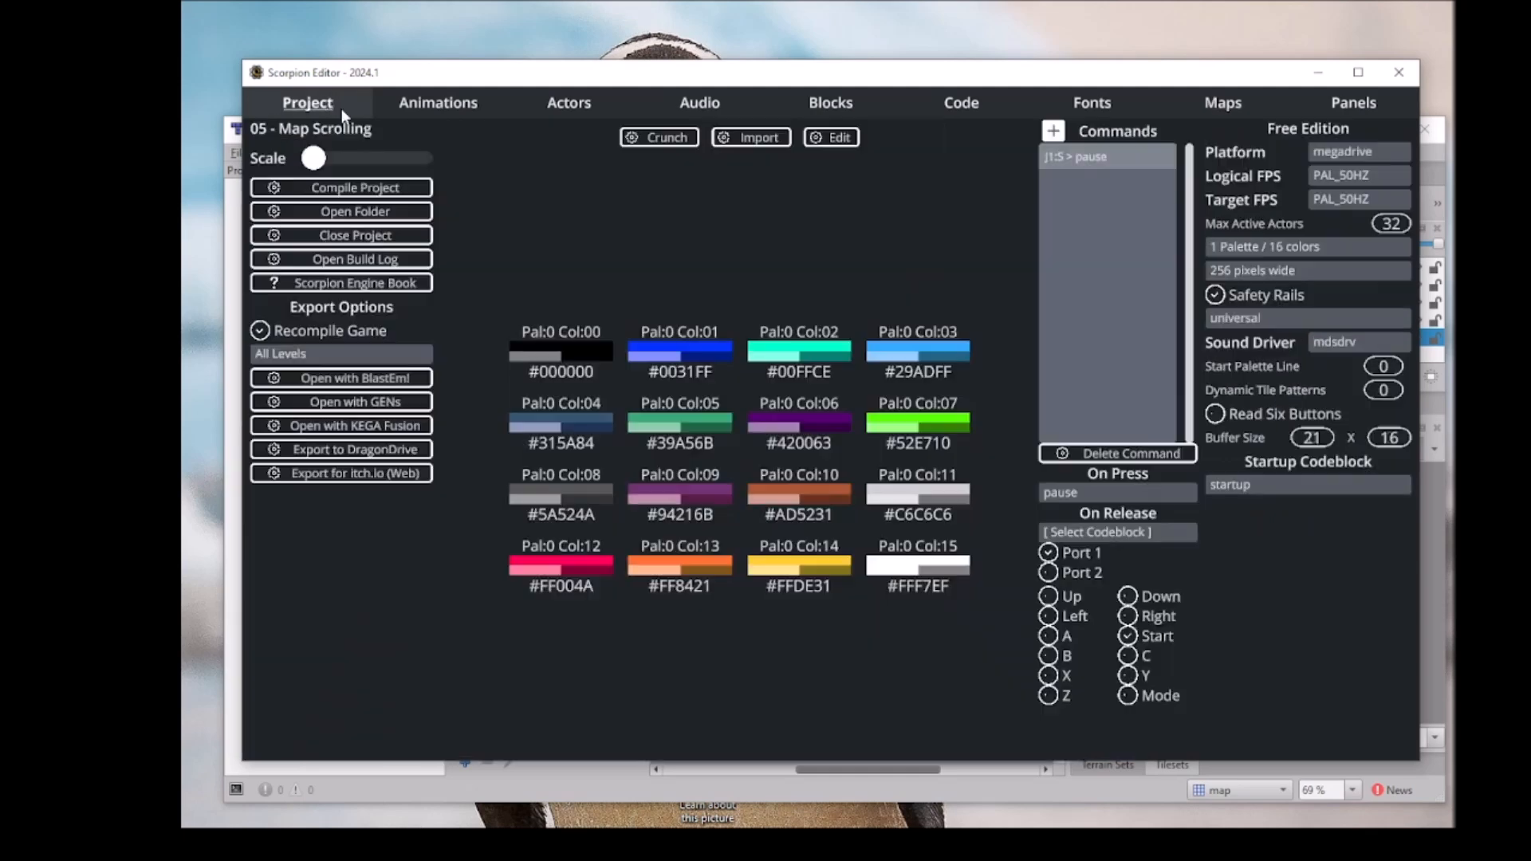
left_click(422, 378)
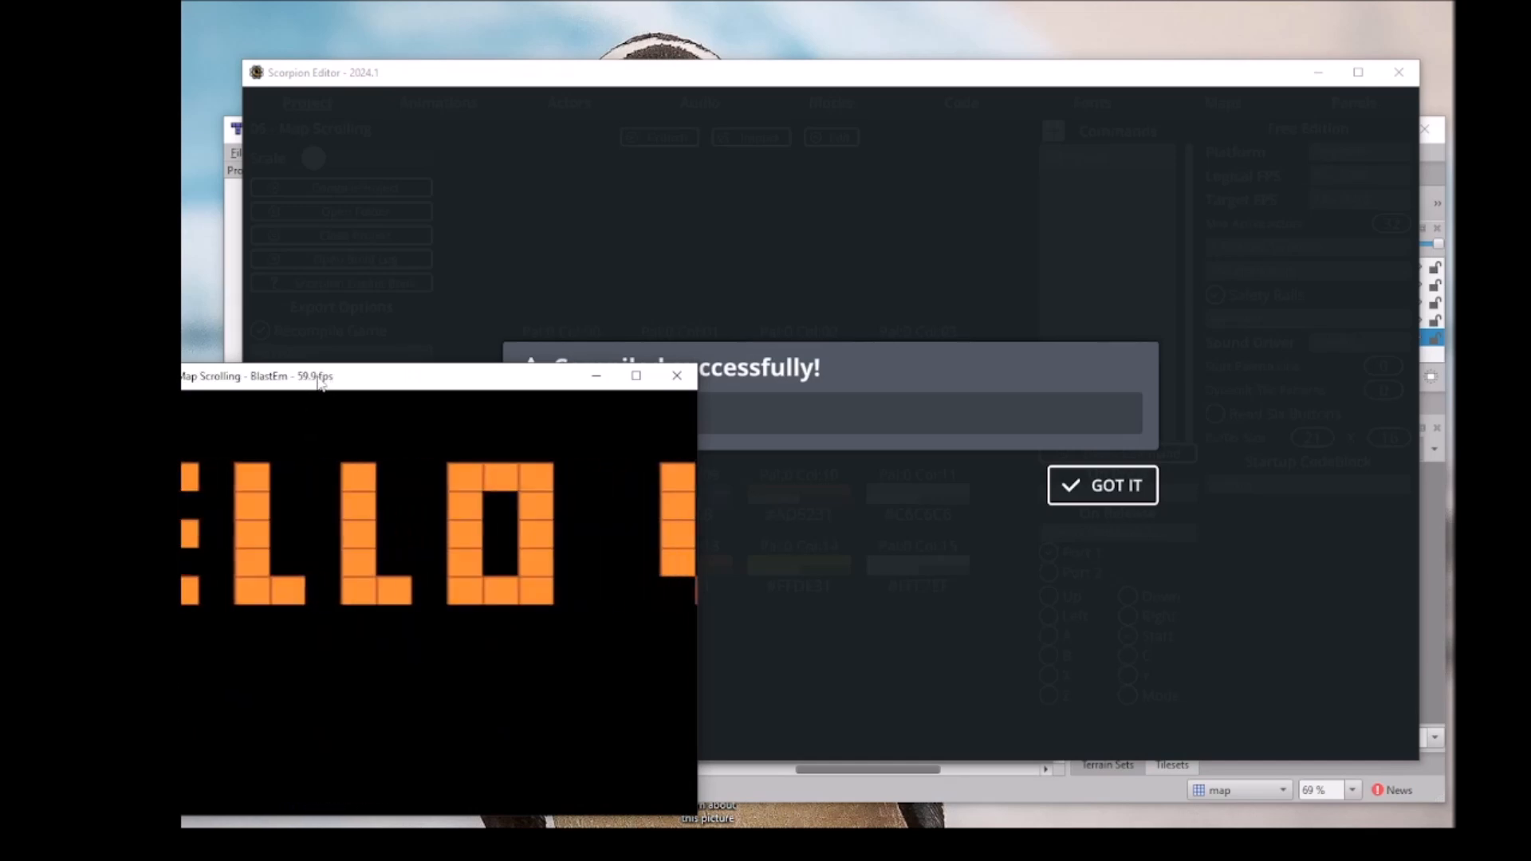
left_click_drag(314, 381, 810, 178)
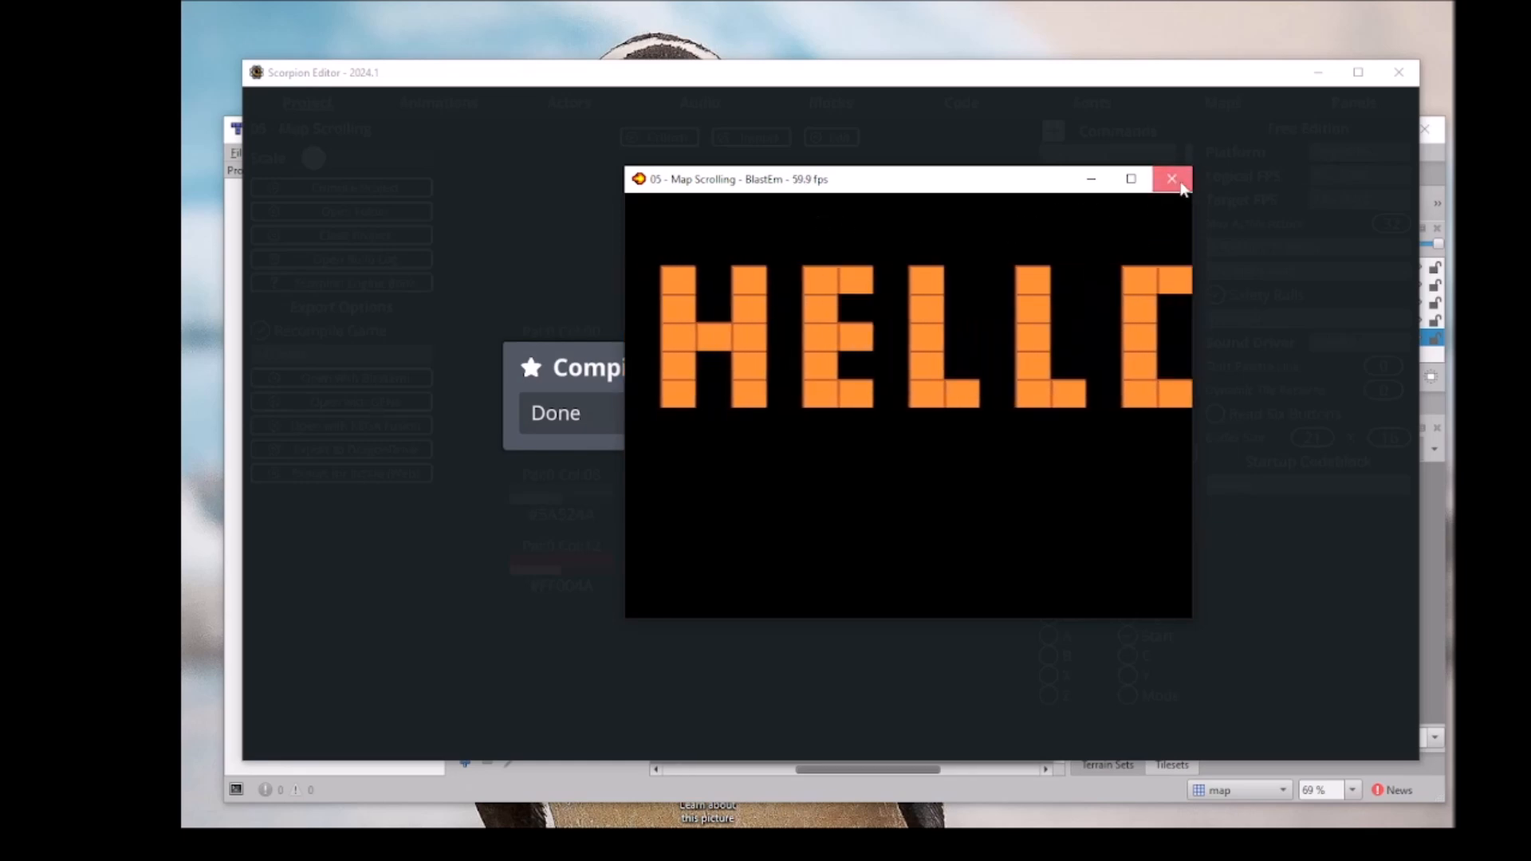
left_click(1172, 178)
left_click(1149, 489)
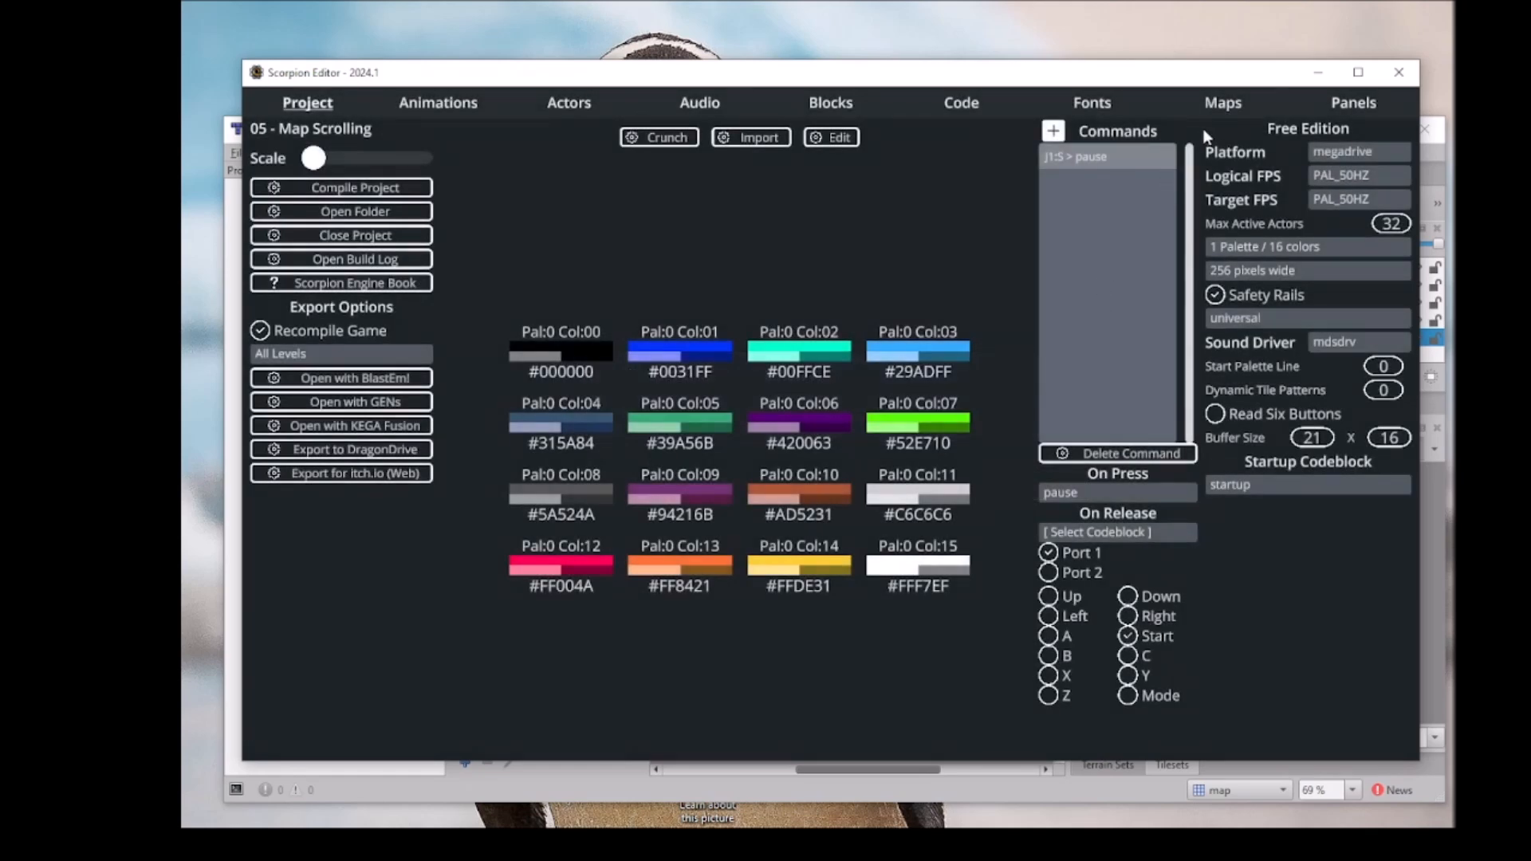
Revisit the Timer Frames setting of new_map, run the project in BlastEm once more, and close the emulator.
left_click(1213, 106)
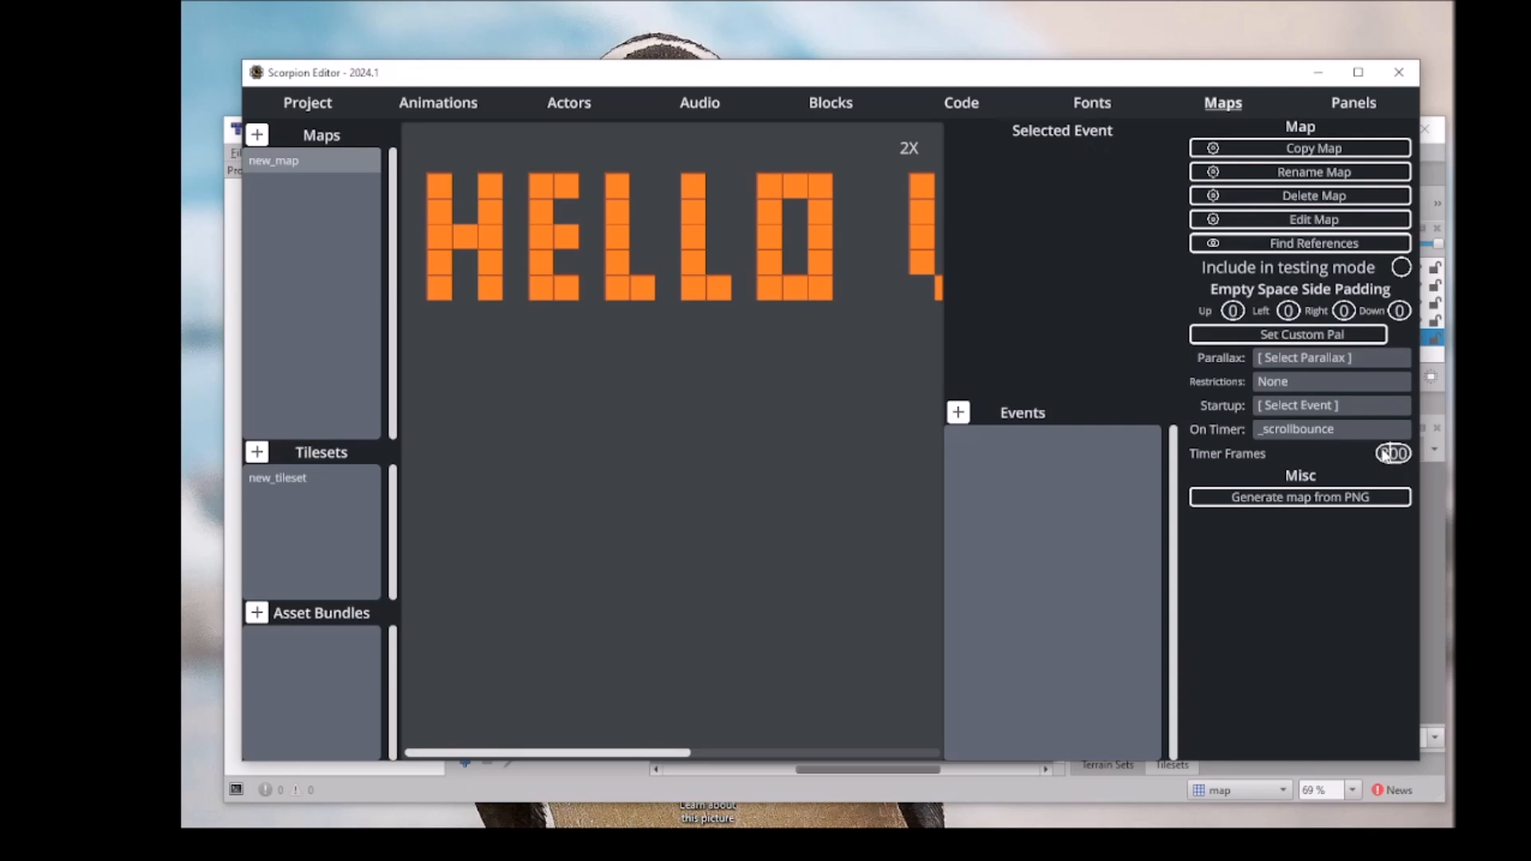
left_click(294, 105)
left_click(321, 378)
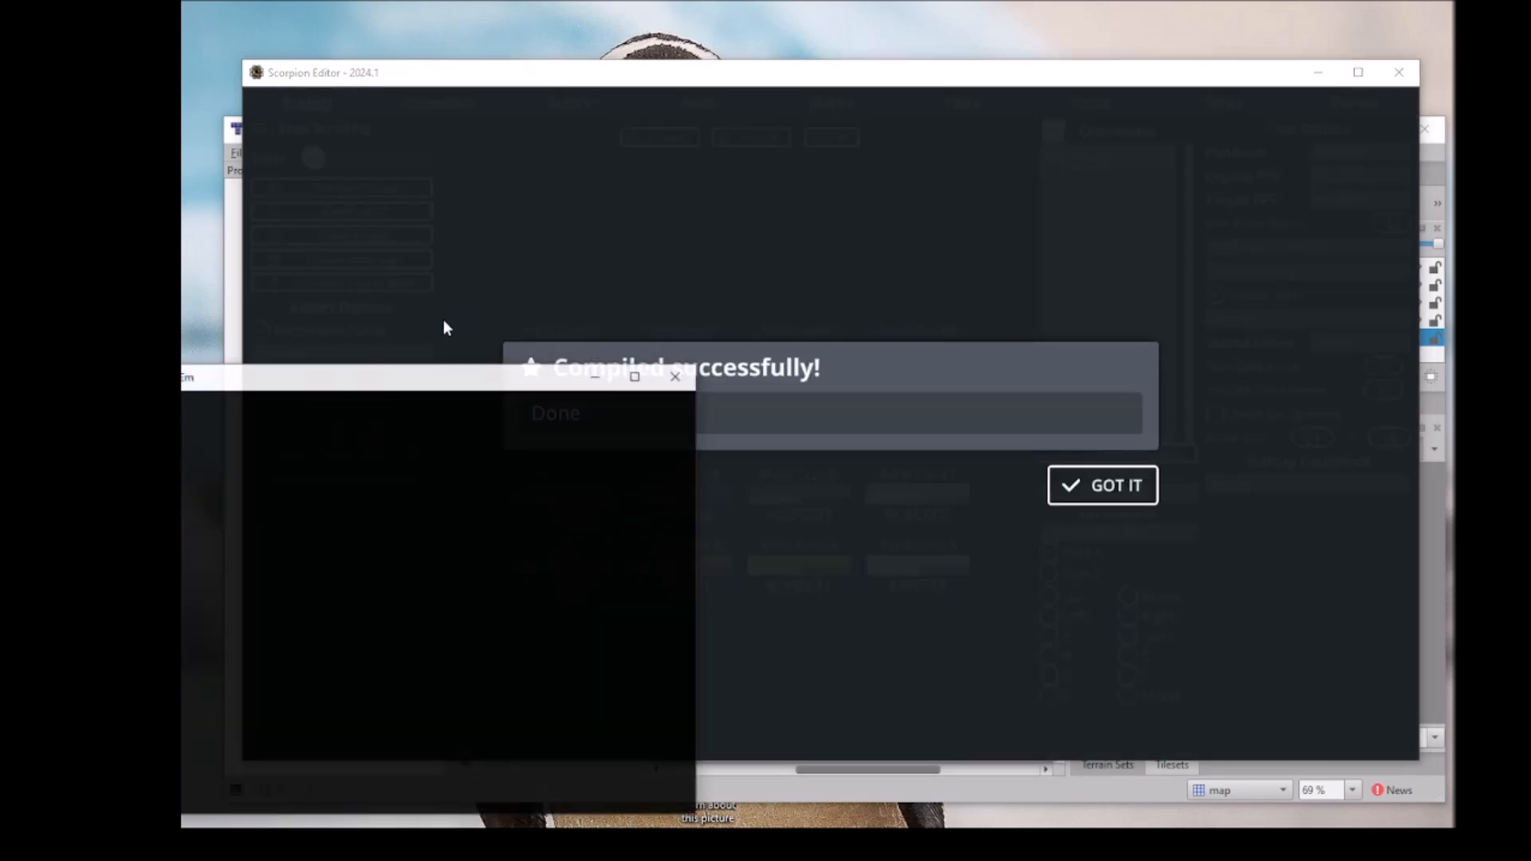
left_click_drag(466, 384, 885, 164)
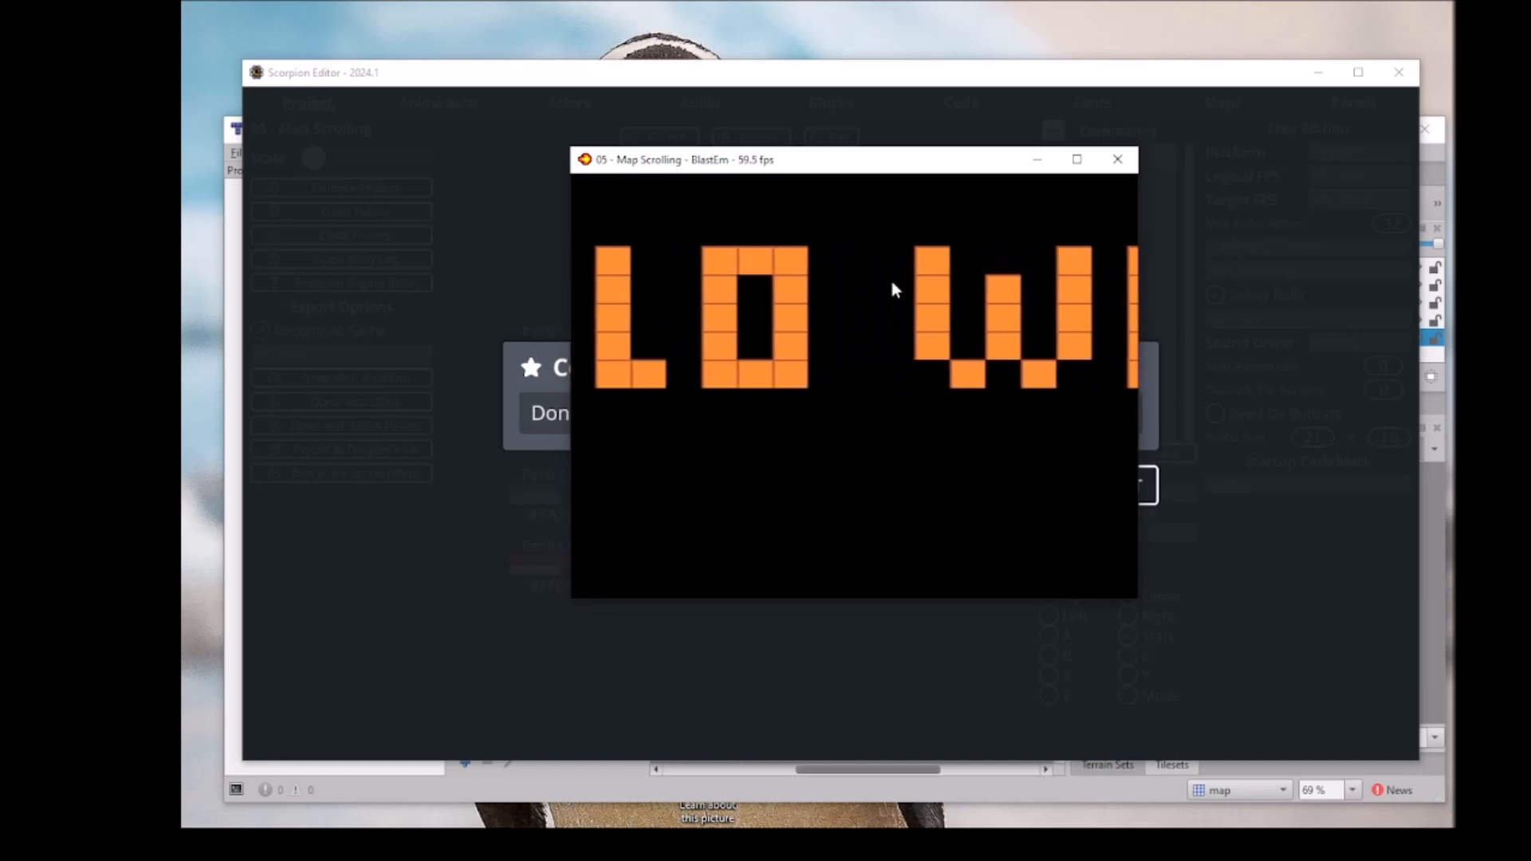
left_click(1121, 160)
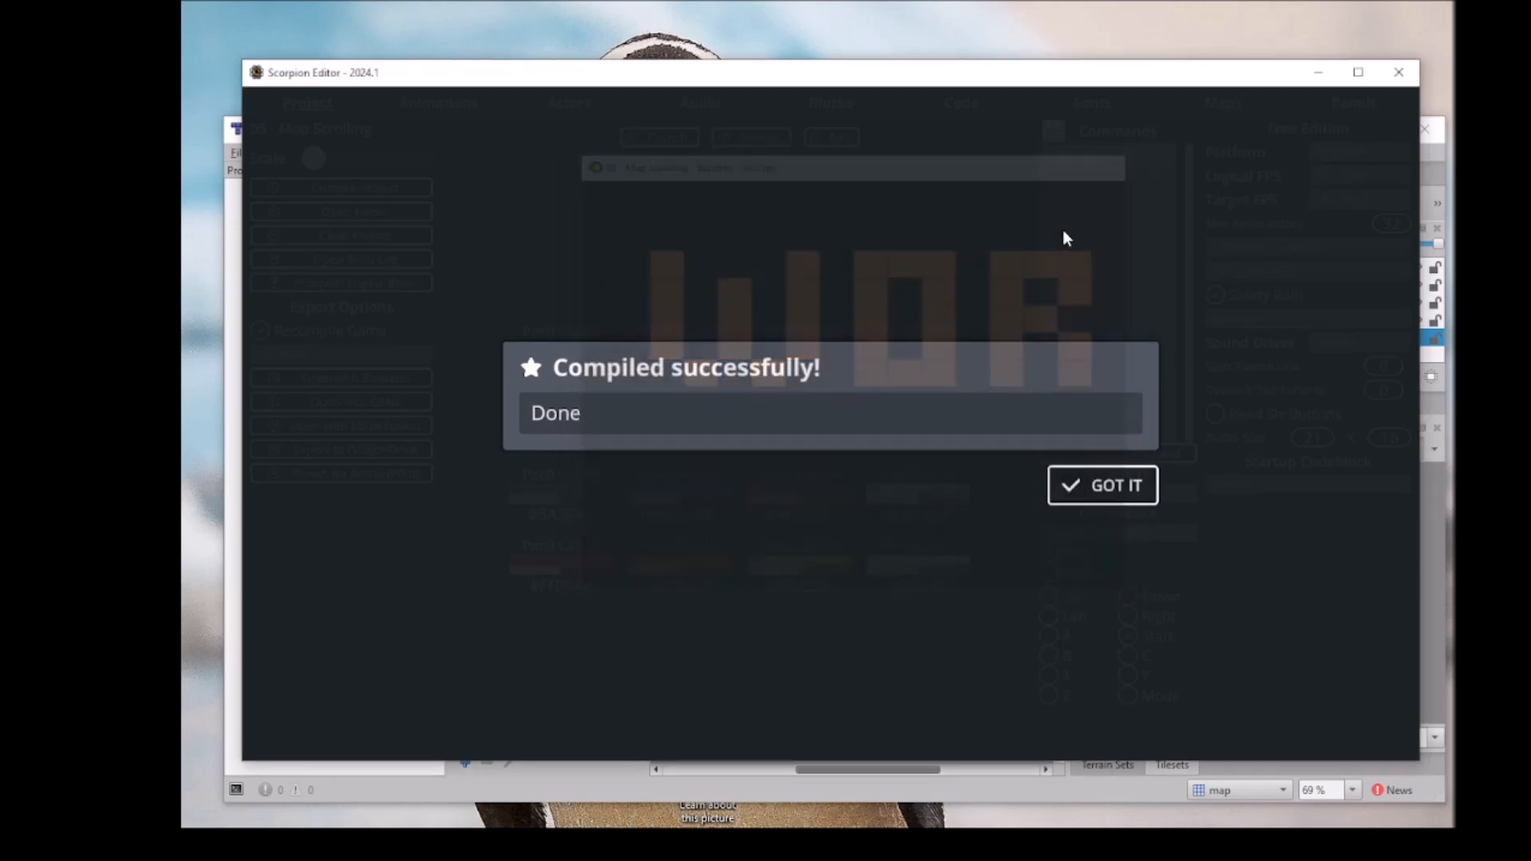